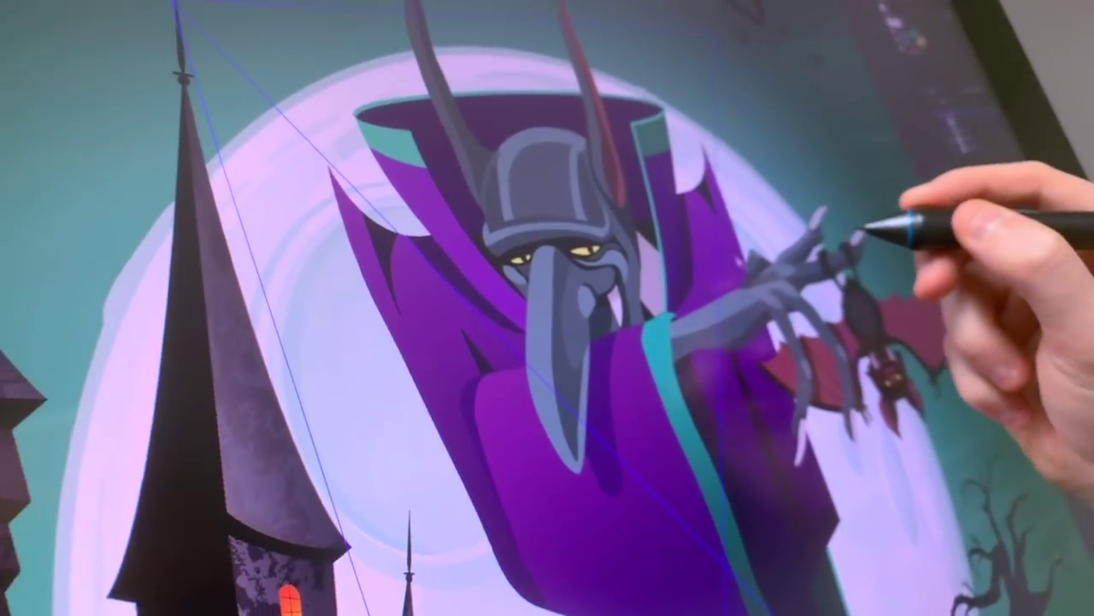
key(ctrl+y)
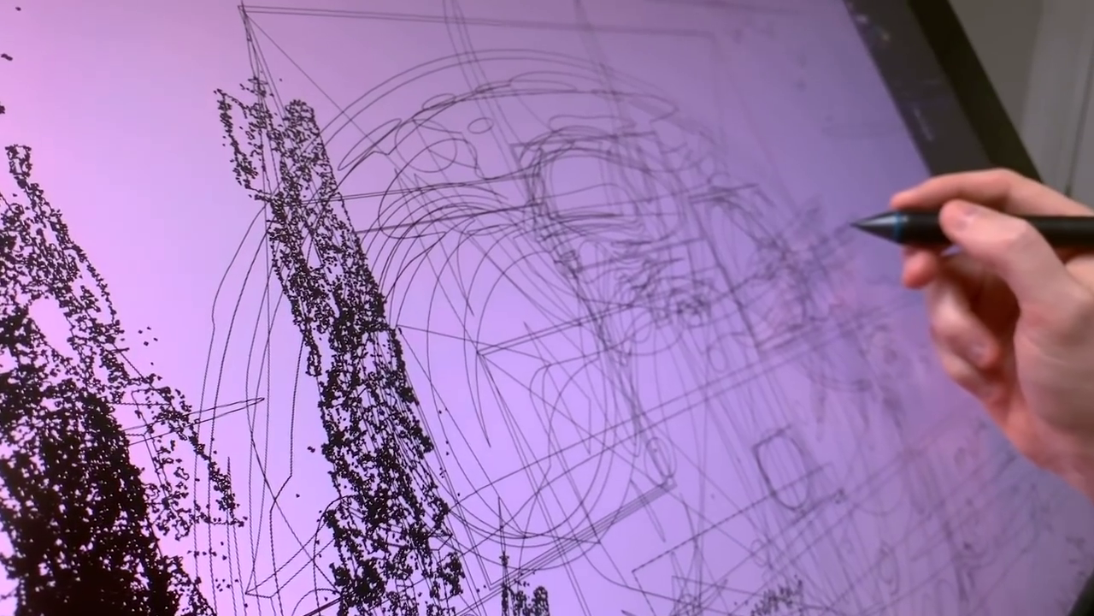
key(ctrl+y)
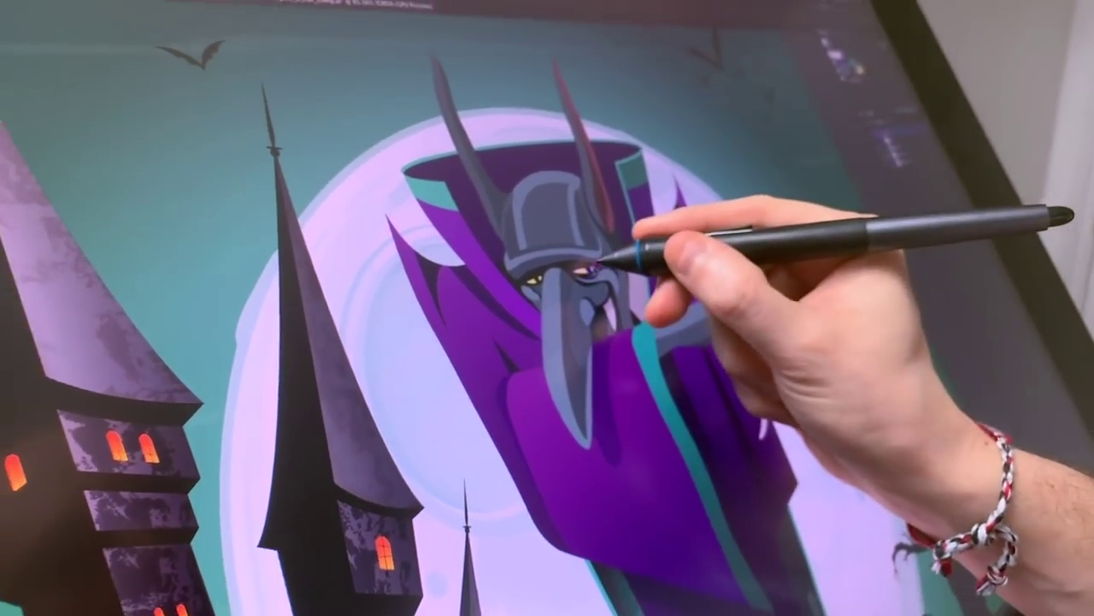
click(671, 317)
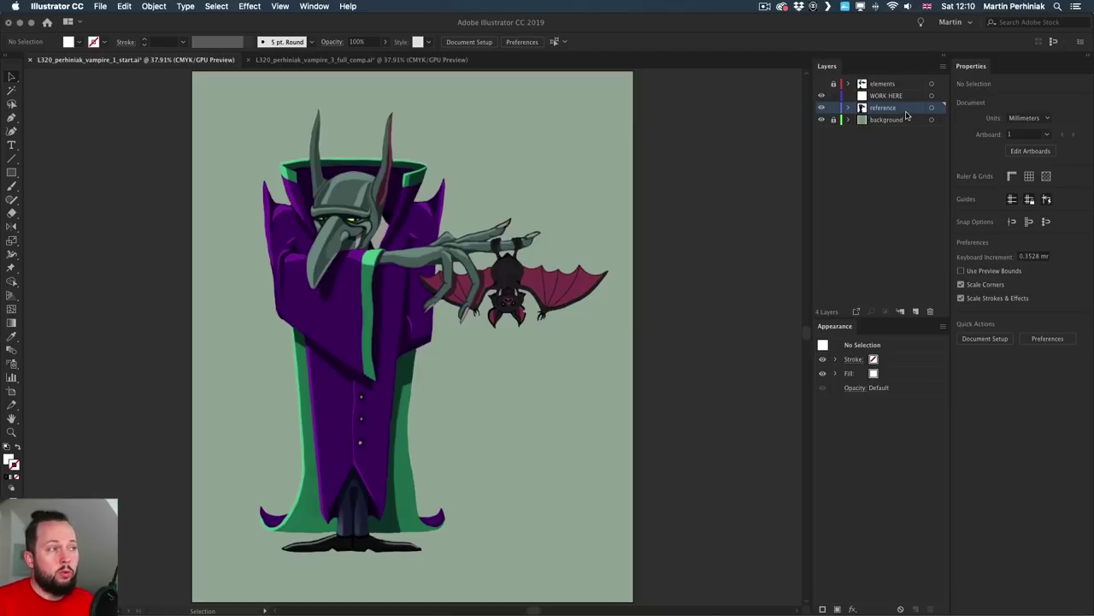
Turn the reference layer into a template layer with its images dimmed to 50%.
click(822, 108)
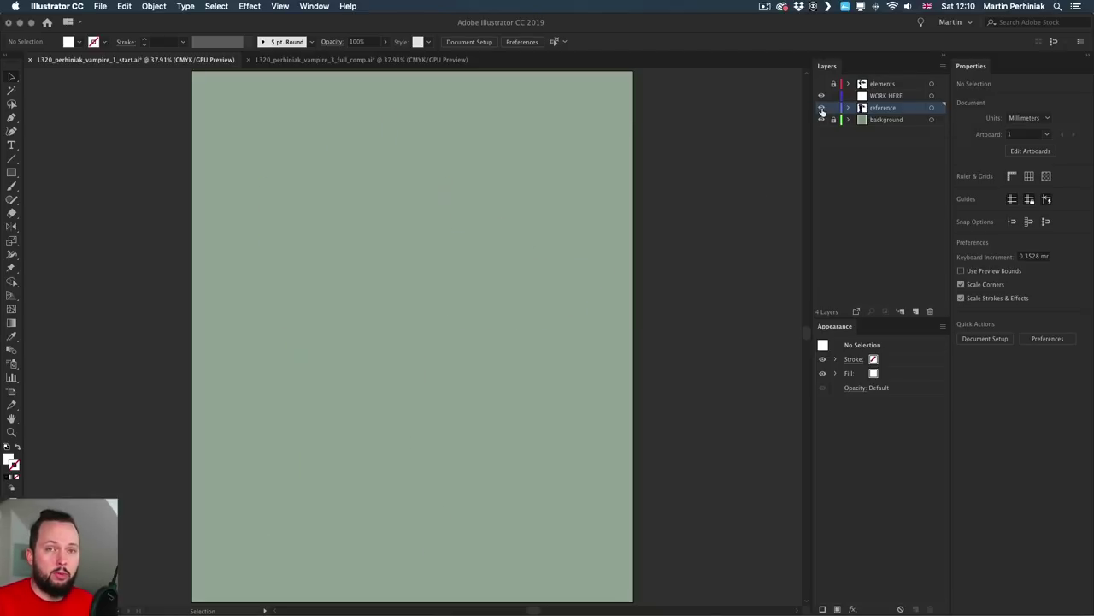
click(822, 108)
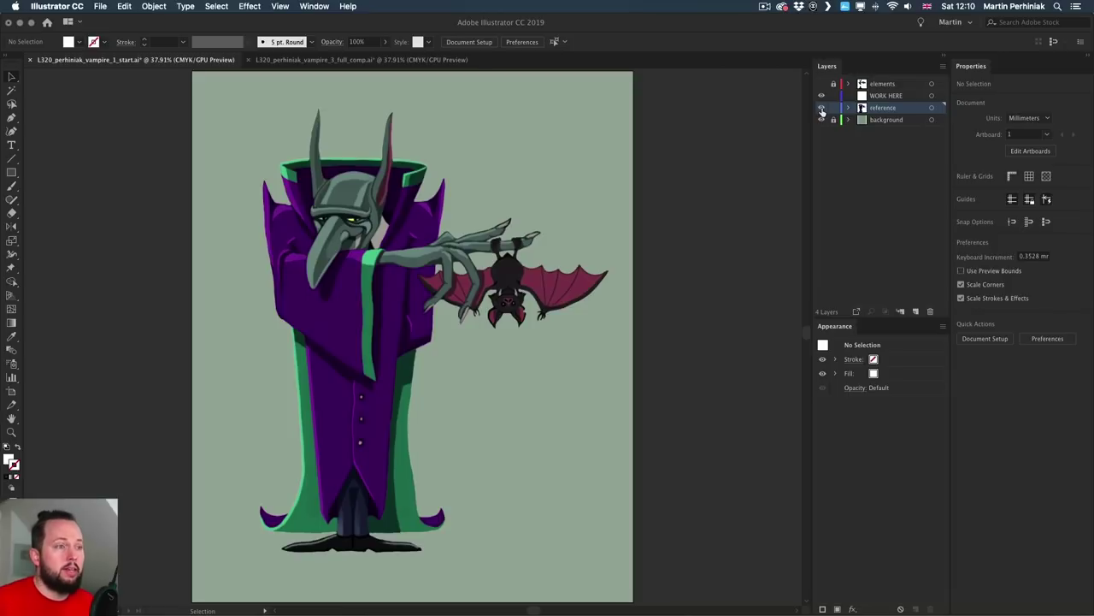
double_click(911, 112)
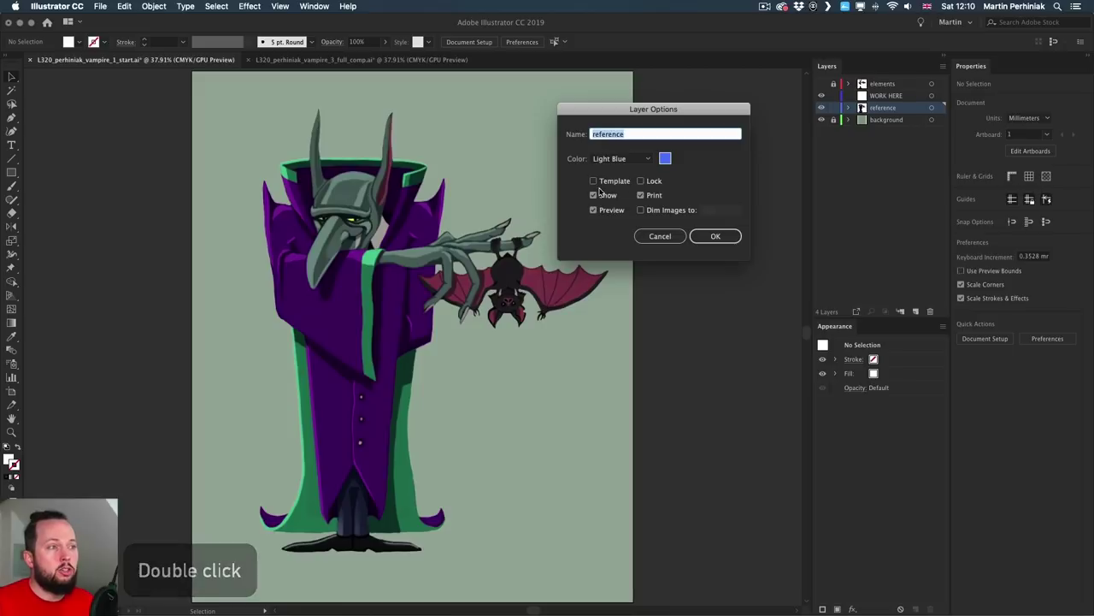
click(593, 180)
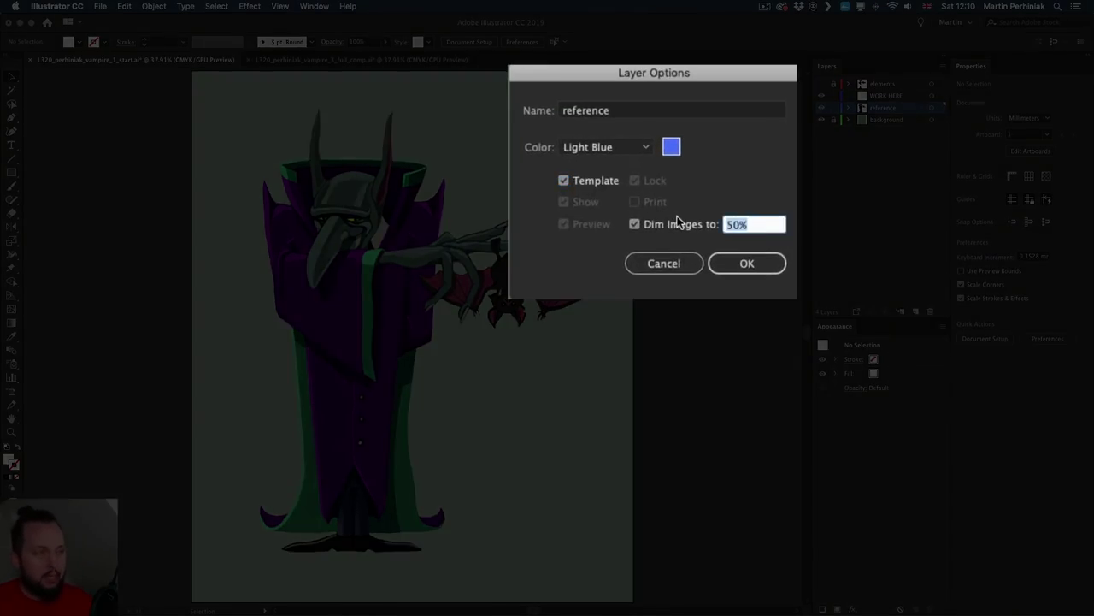
key(Return)
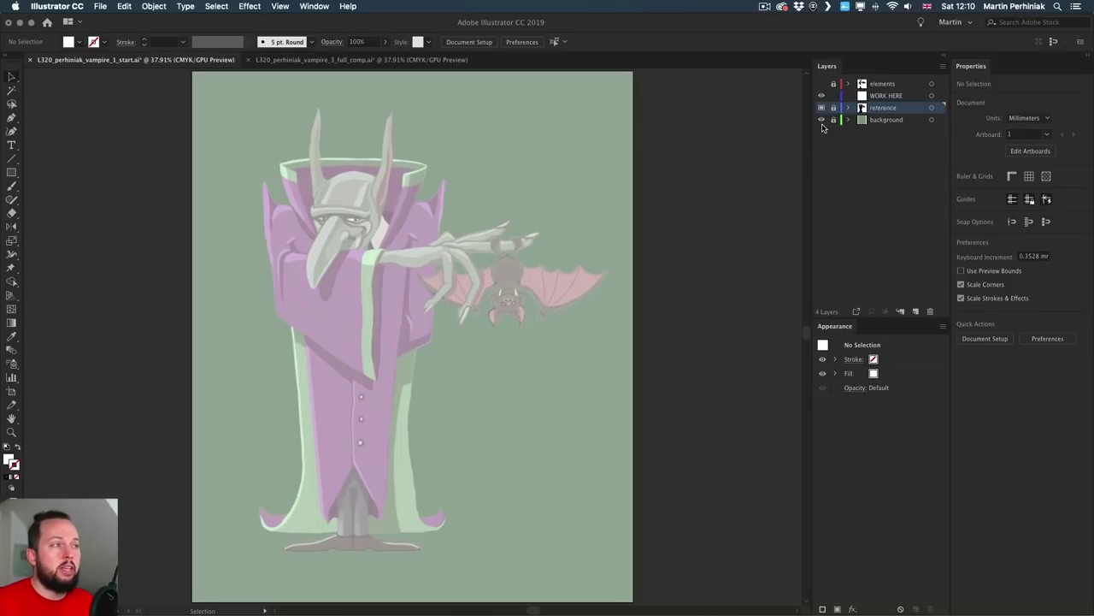
Make WORK HERE the active layer, choose the Pen tool and check the Use Precise Cursors preference.
click(885, 96)
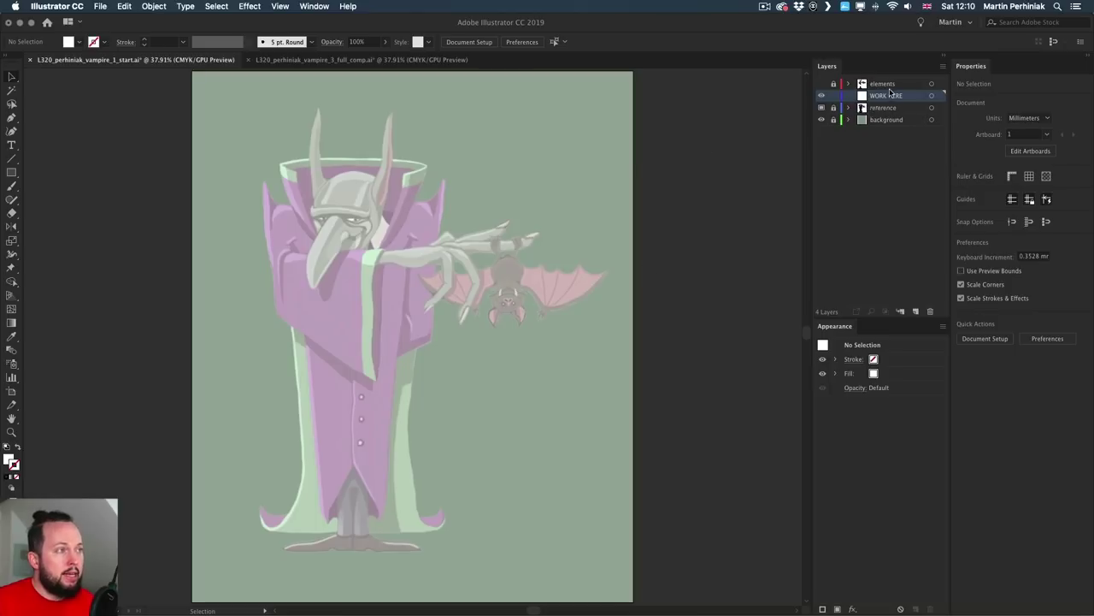
key(p)
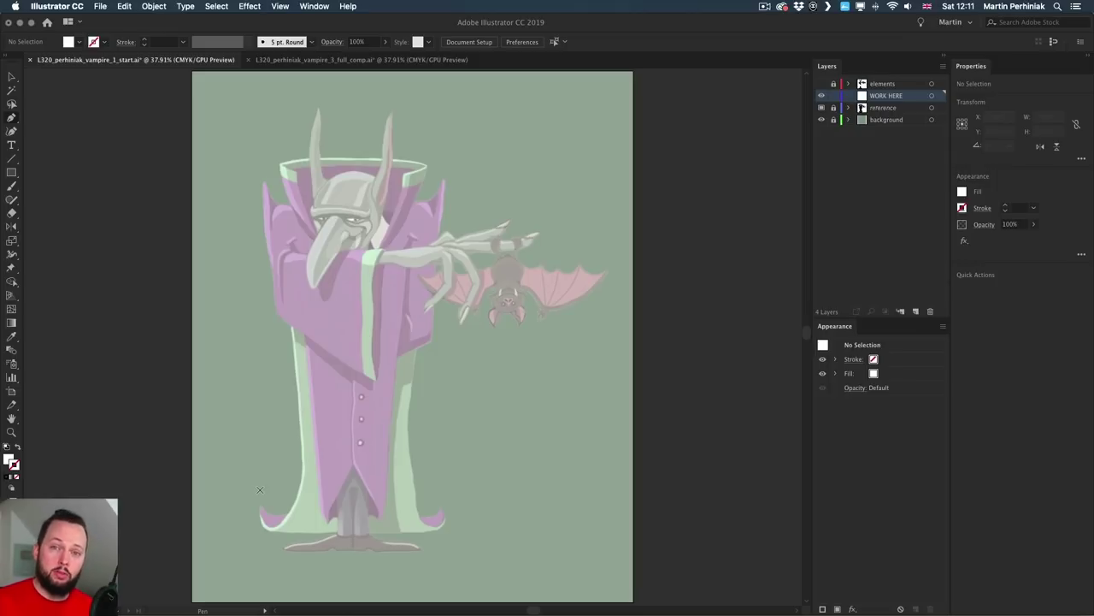
key(super+k)
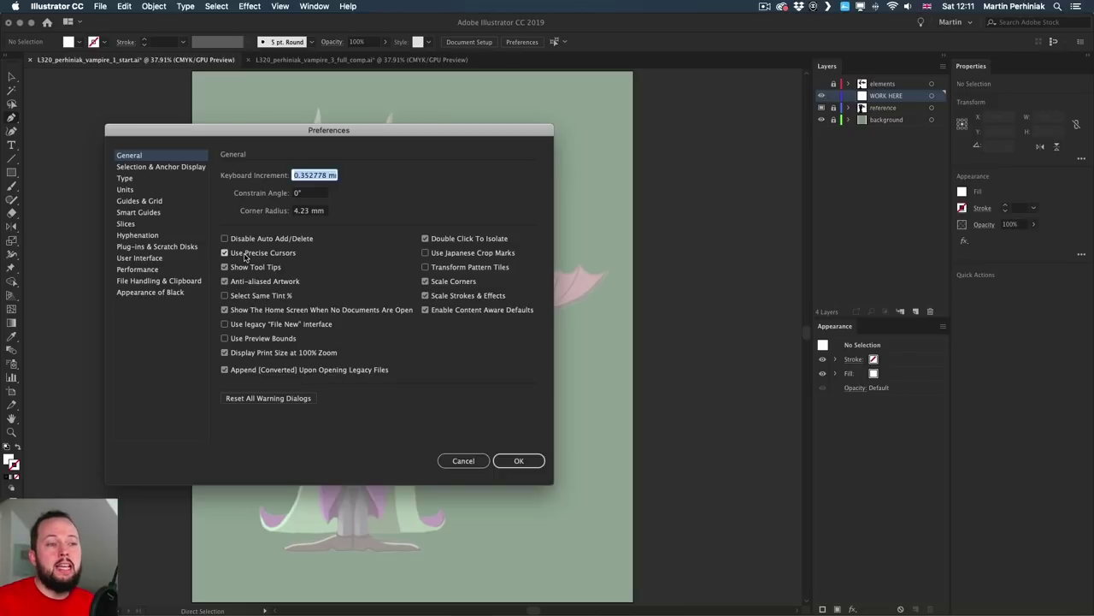
key(Return)
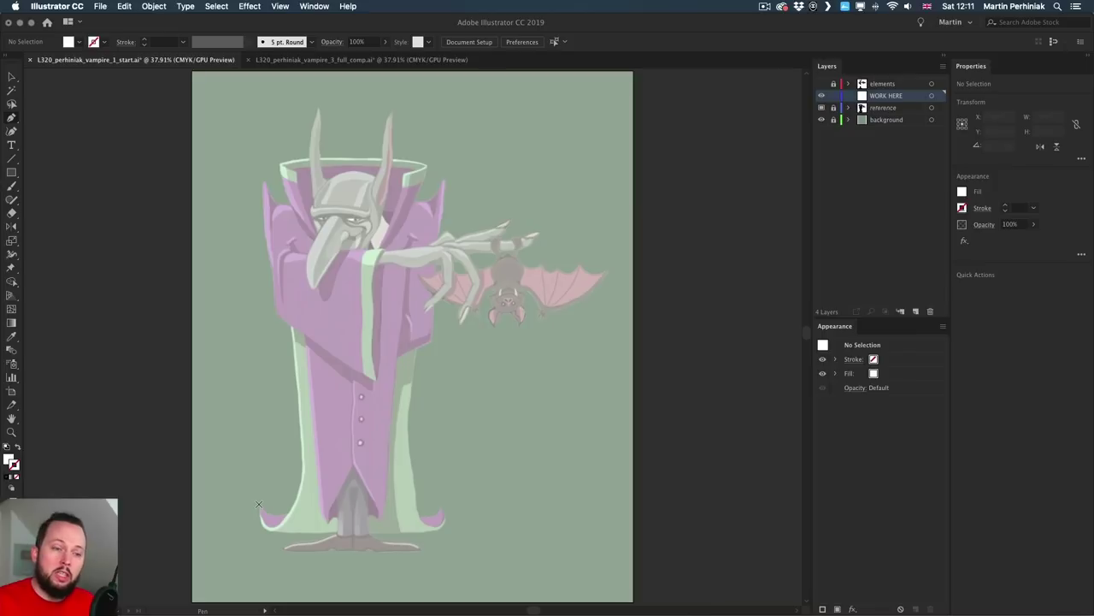
Reset the drawing colours to the default fill and stroke, and set the fill to none.
key(d)
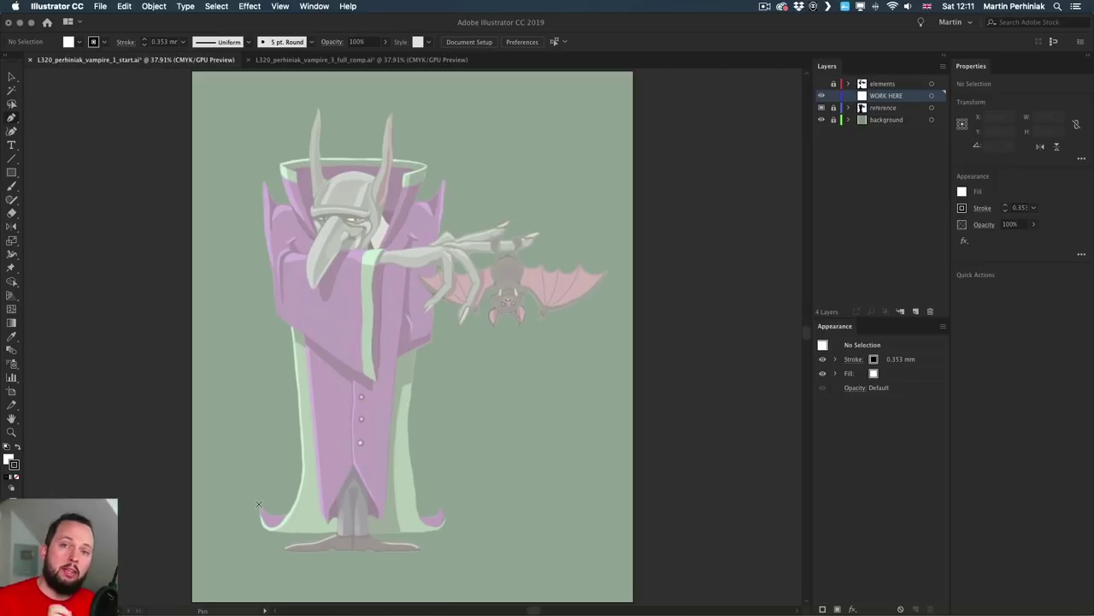
key(x)
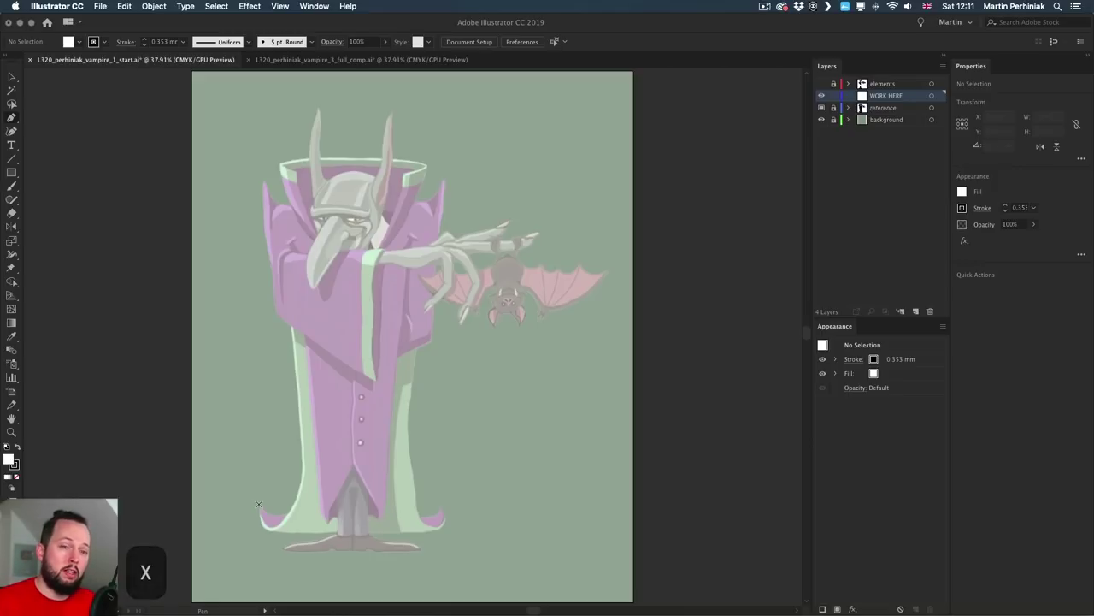
key(slash)
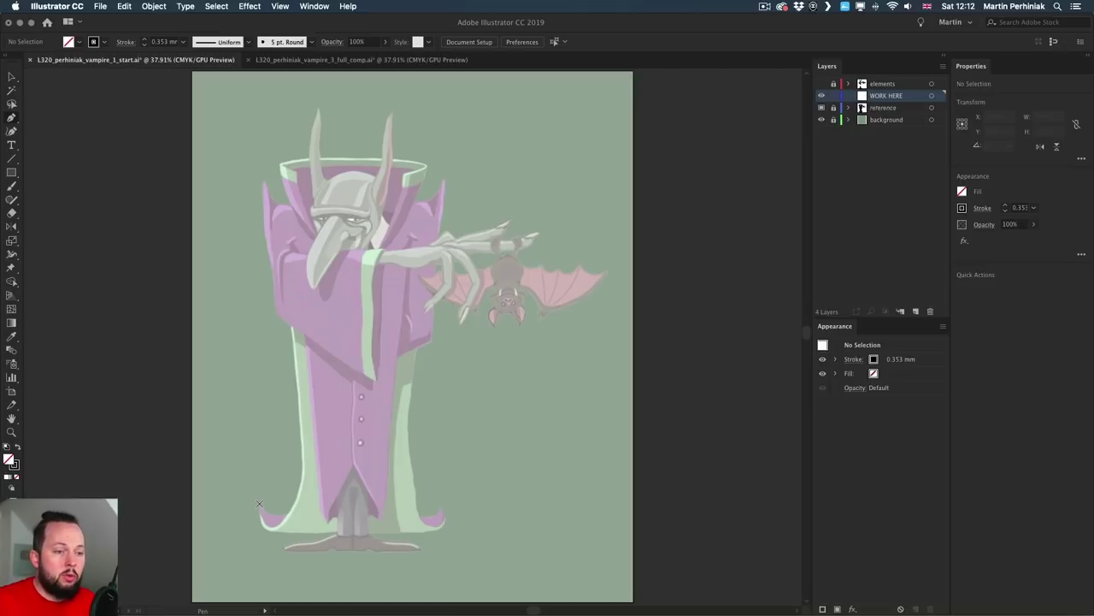
Trace the lower cloak with a closed Pen path of straight segments, placing corner points at the waist, sides and both curled hem tips.
click(259, 504)
click(270, 528)
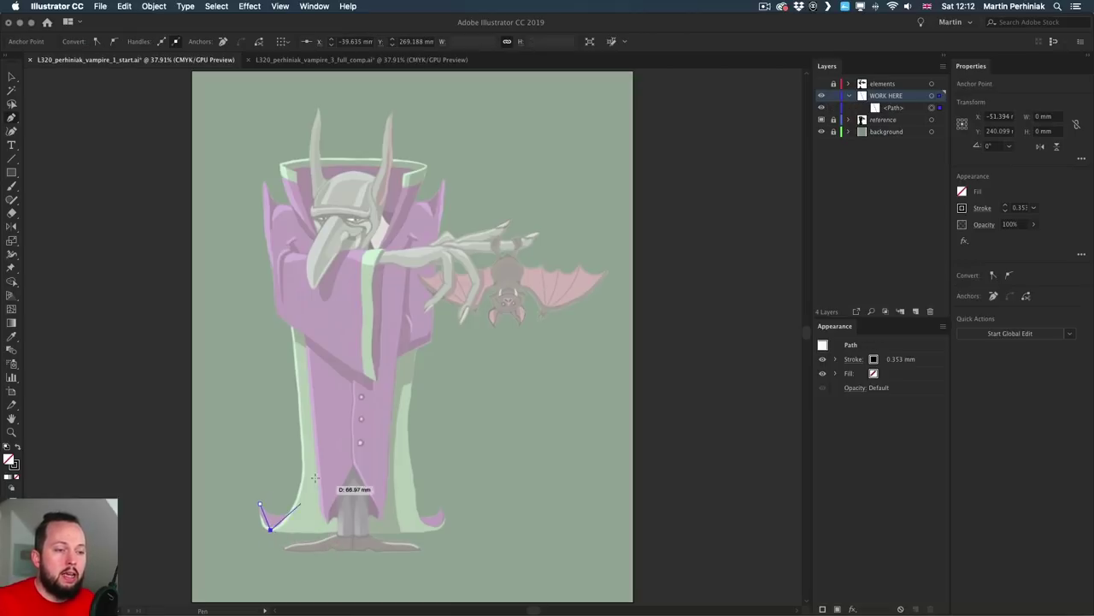
click(304, 464)
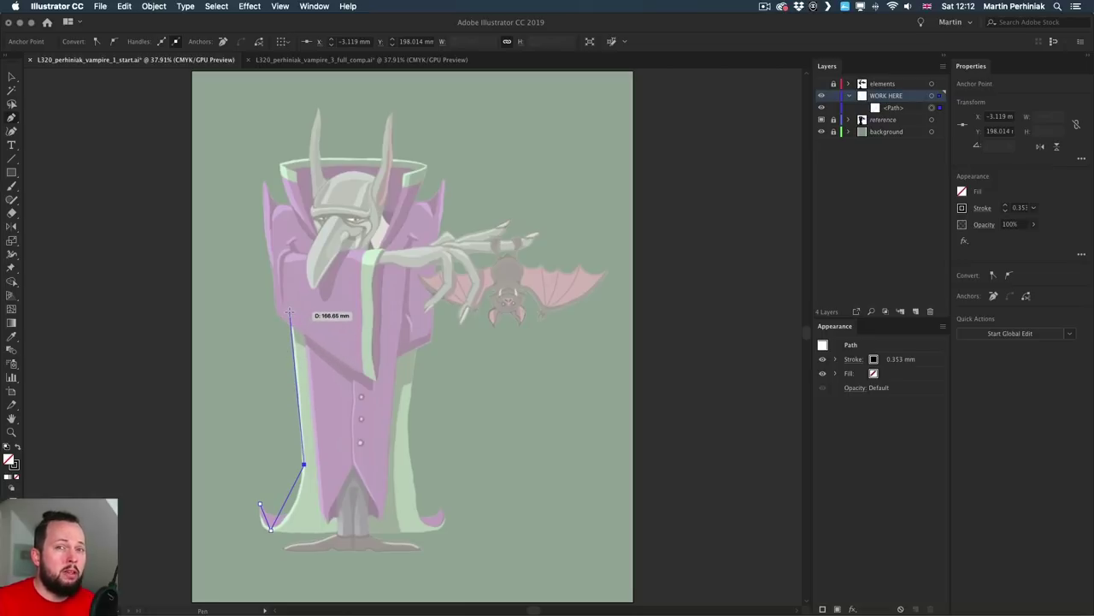
click(290, 313)
click(420, 330)
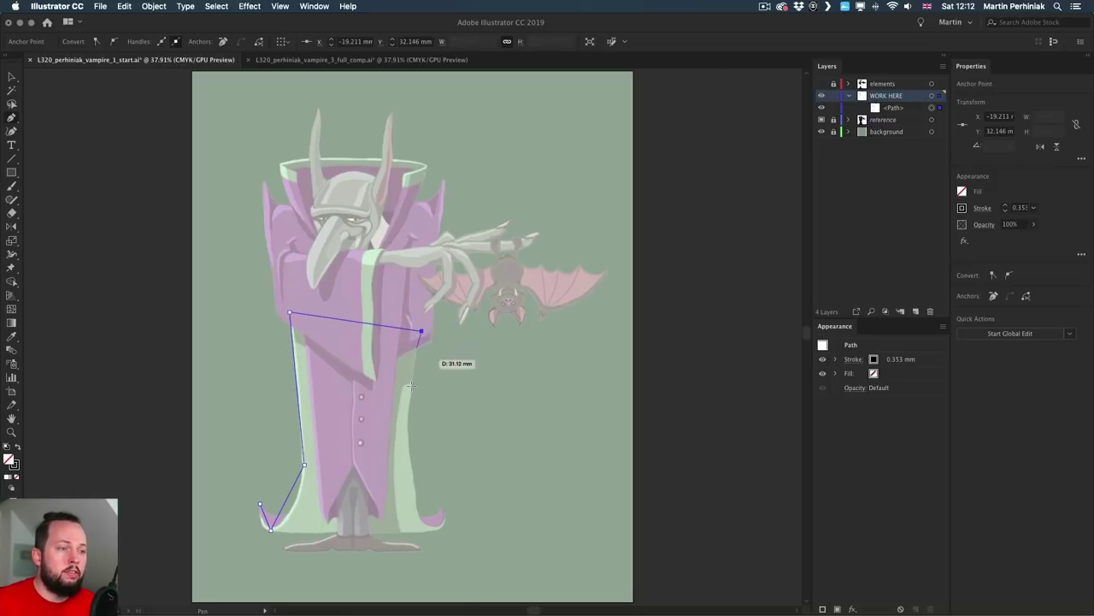
click(407, 424)
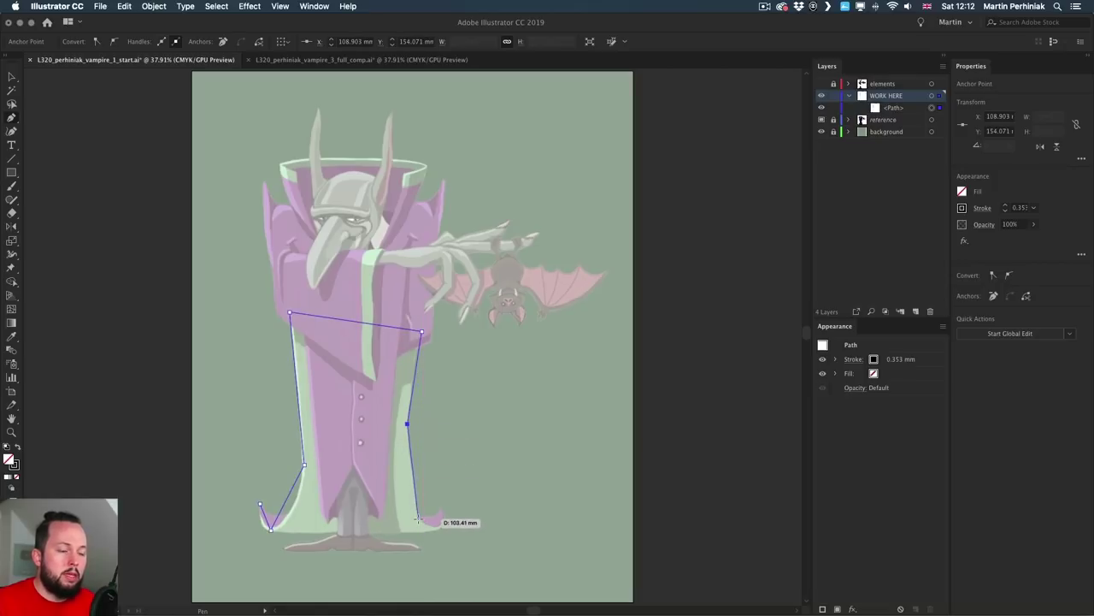
click(417, 518)
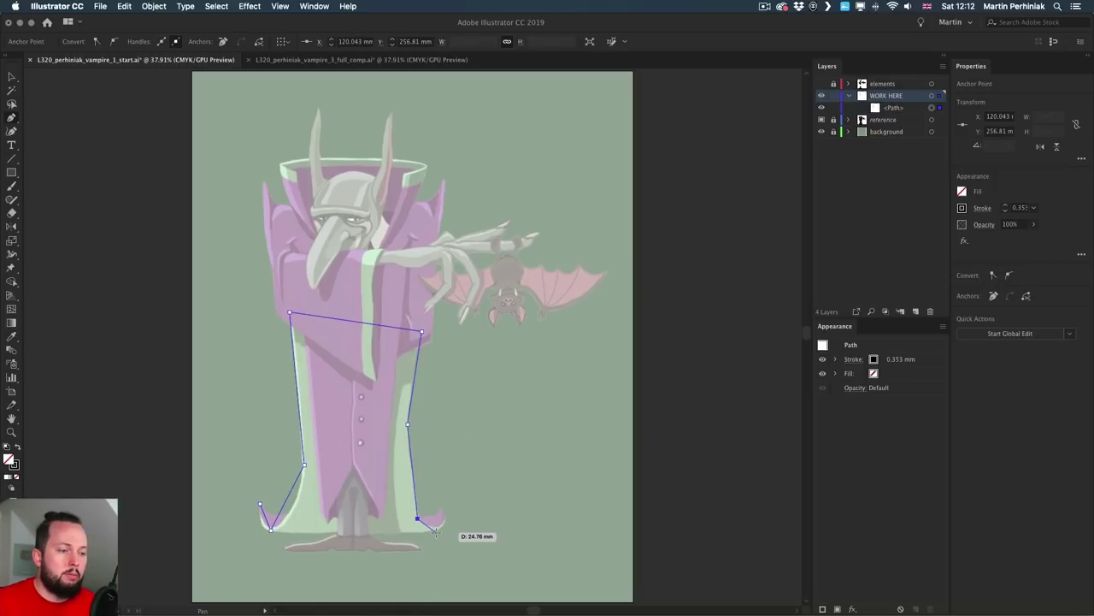
click(435, 531)
click(443, 506)
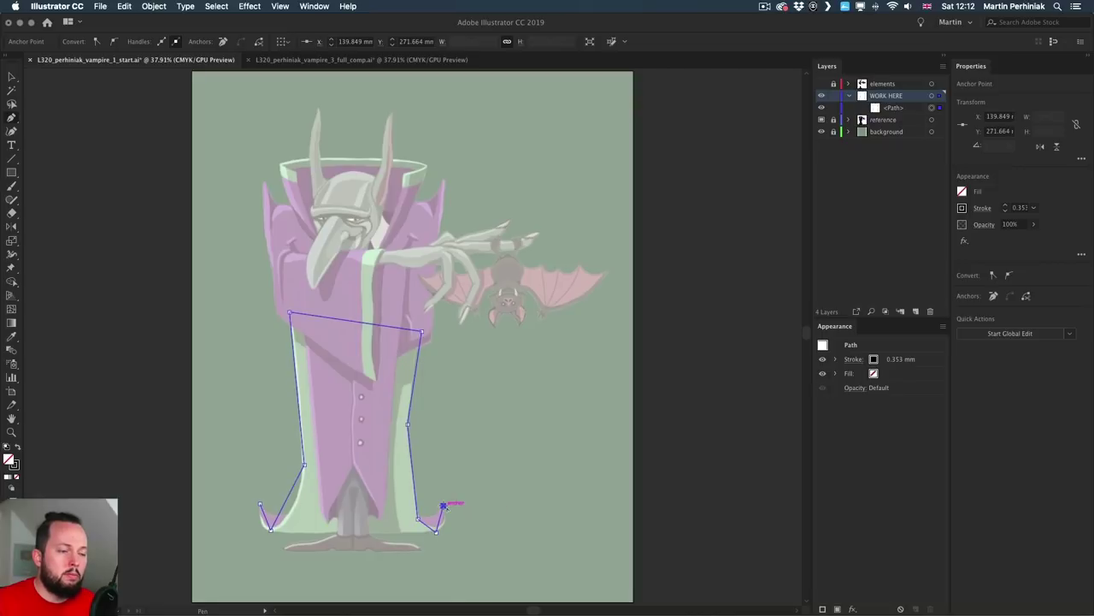
click(260, 505)
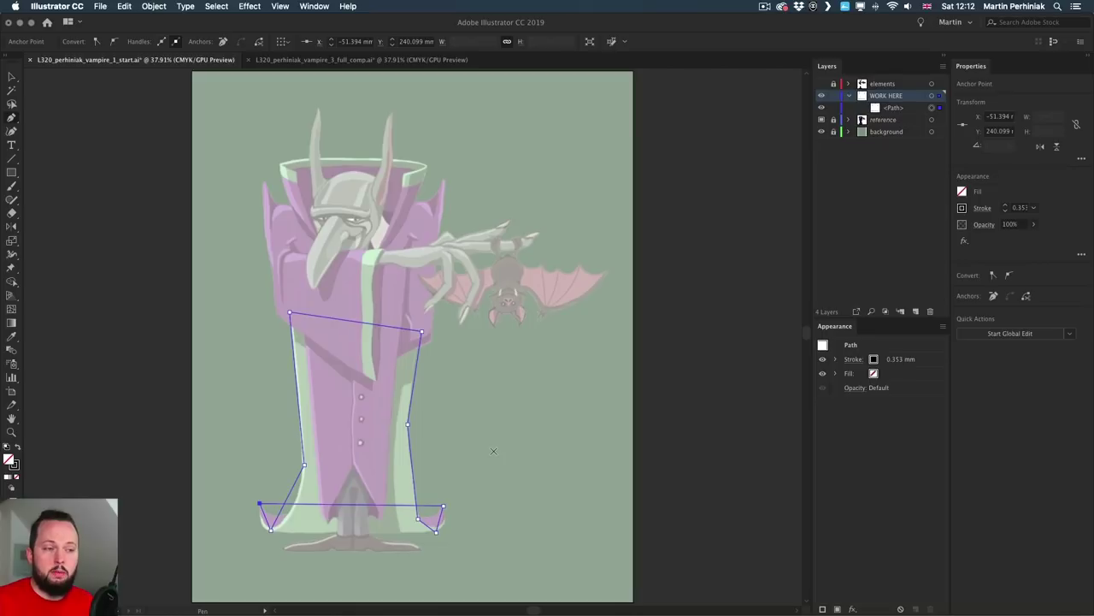
Set the stroke weight of the cloak path to 2 mm and deselect it.
key(v)
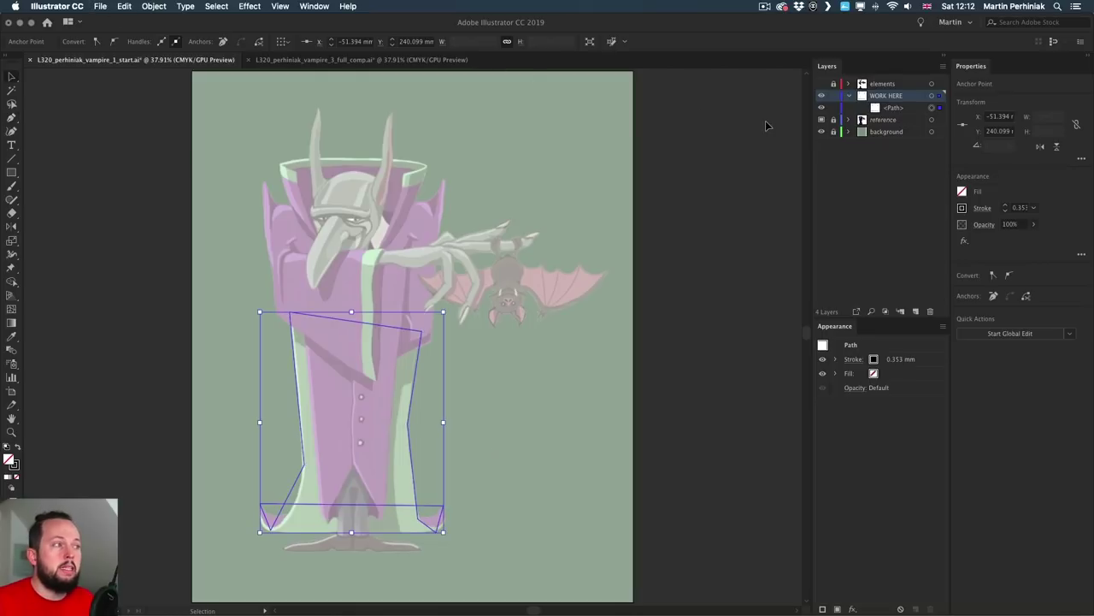
click(1006, 207)
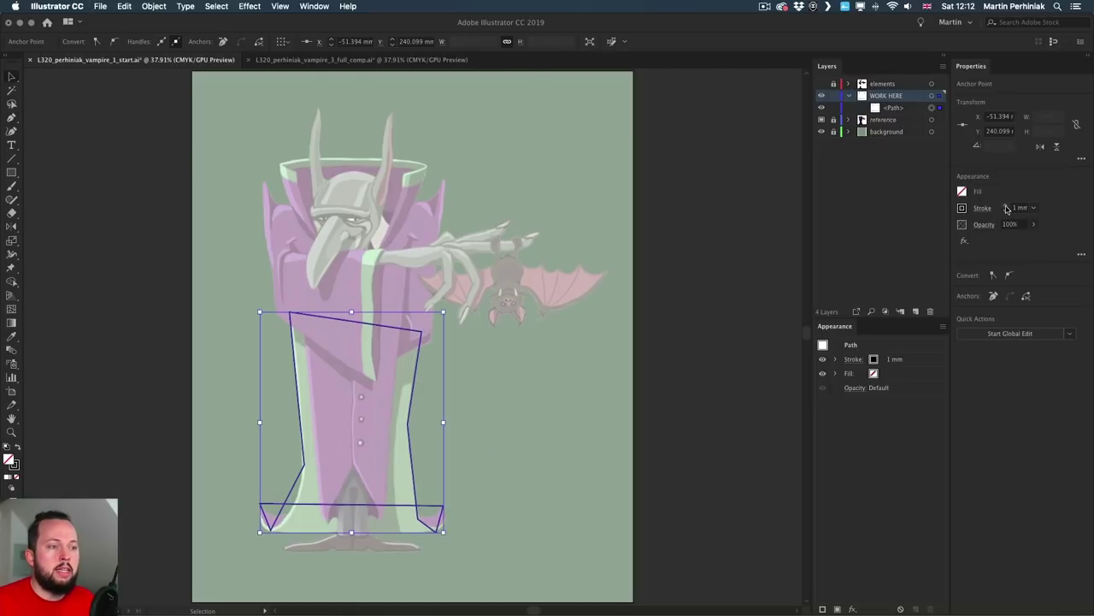
click(1006, 207)
click(552, 334)
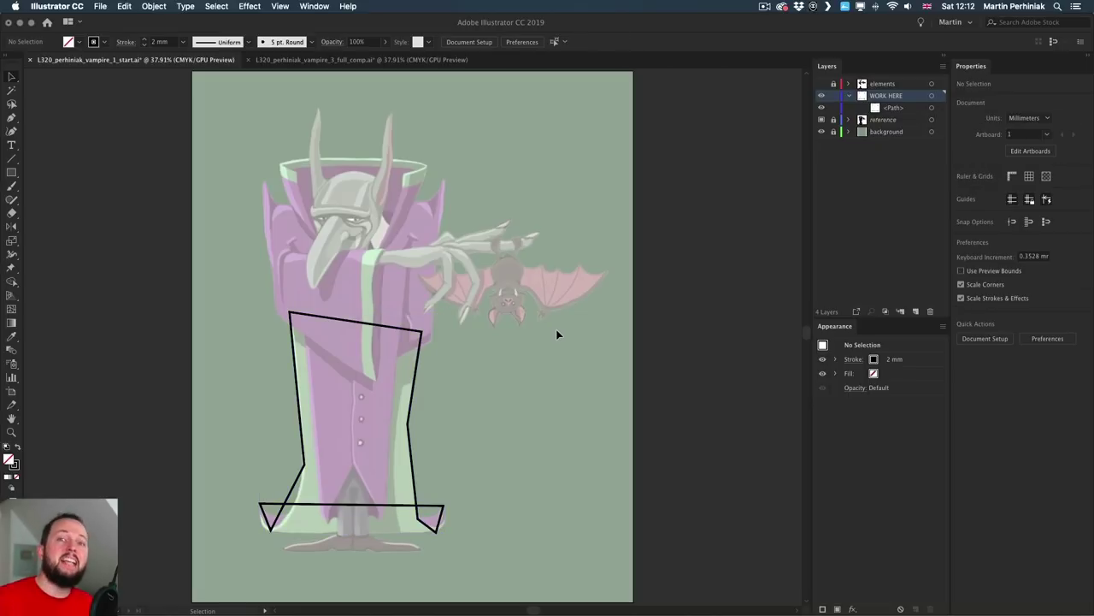
Bend the straight segments along the cloak path's lower sides and curled hem tips into curves that follow the reference.
click(414, 447)
key(p)
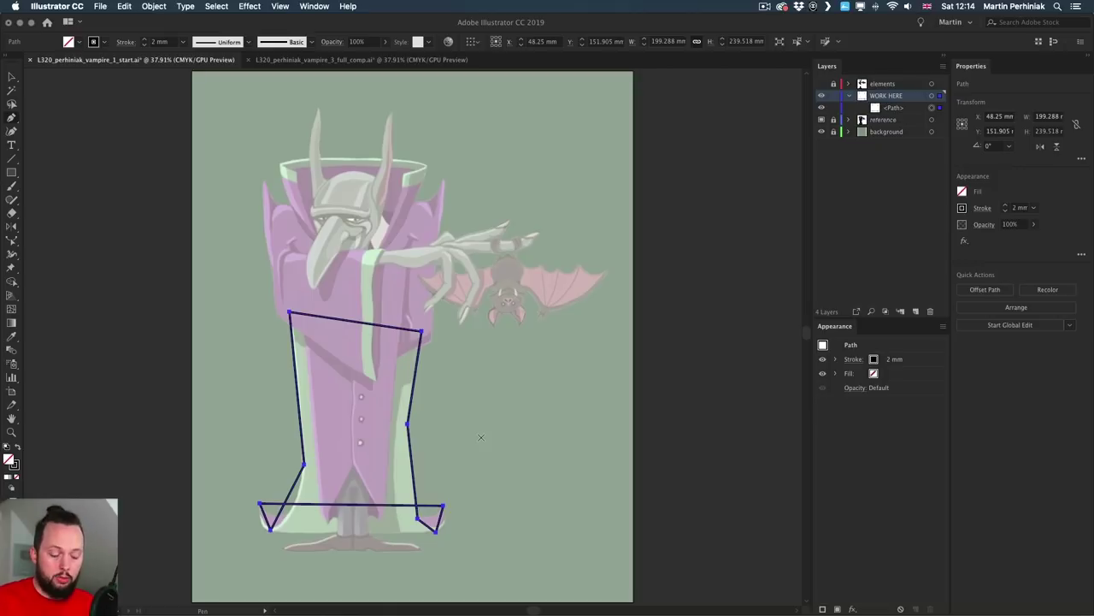
key(alt)
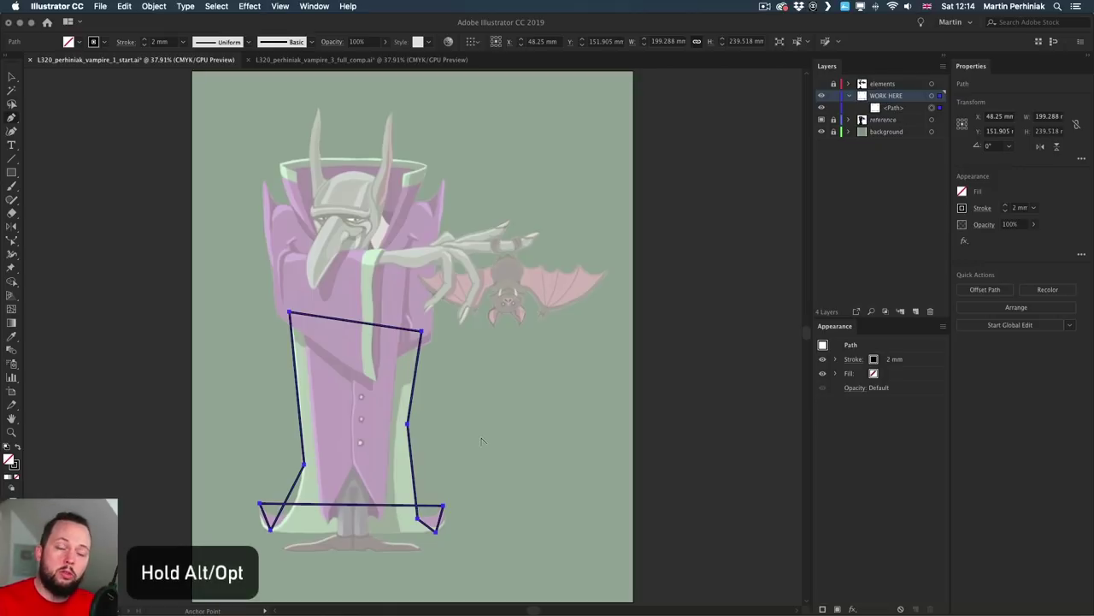
mouse_move(407, 424)
mouse_down()
mouse_move(419, 419)
mouse_move(408, 423)
mouse_up()
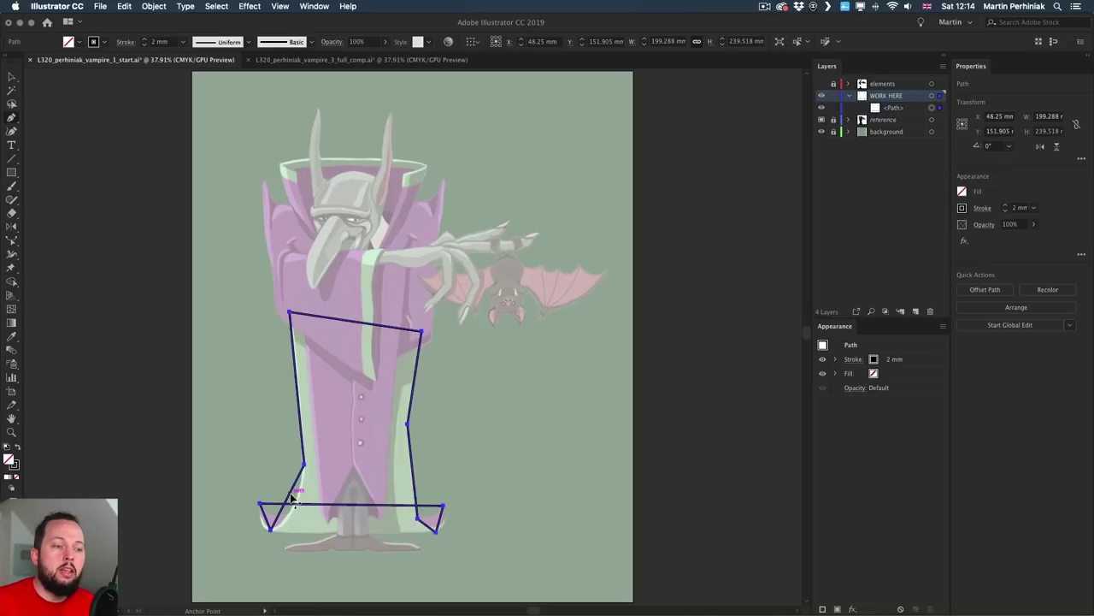
drag(291, 498, 310, 513)
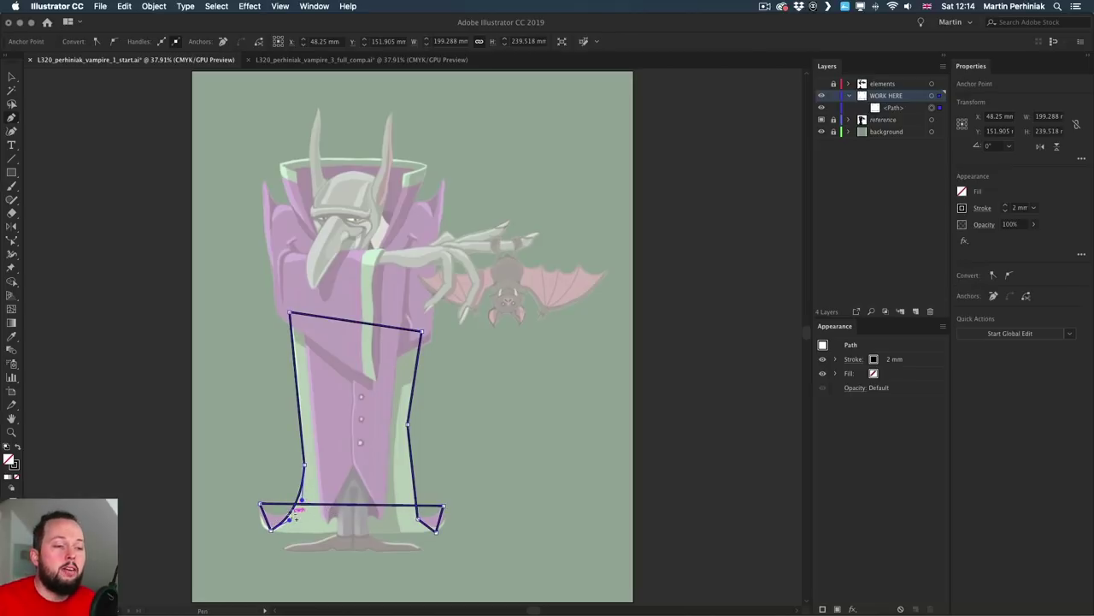
drag(267, 520, 259, 516)
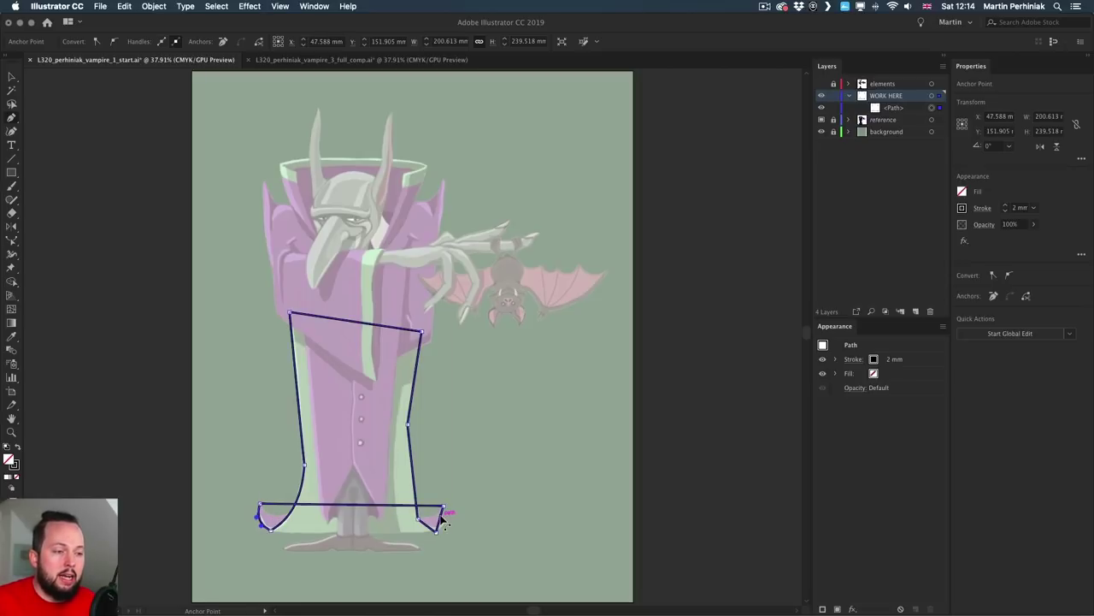
drag(442, 519, 419, 519)
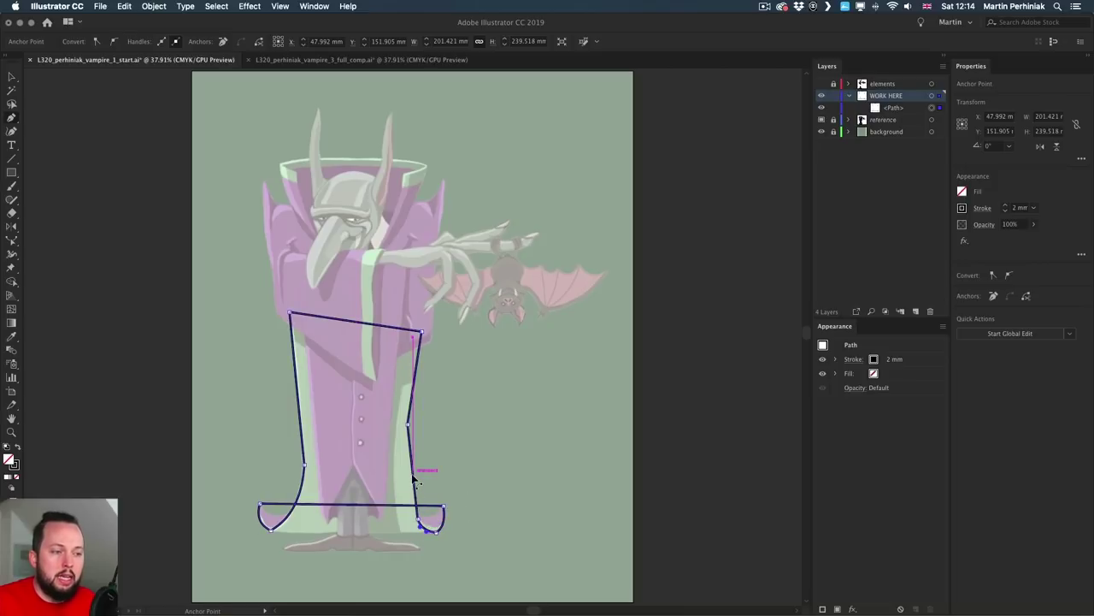
drag(410, 462, 409, 461)
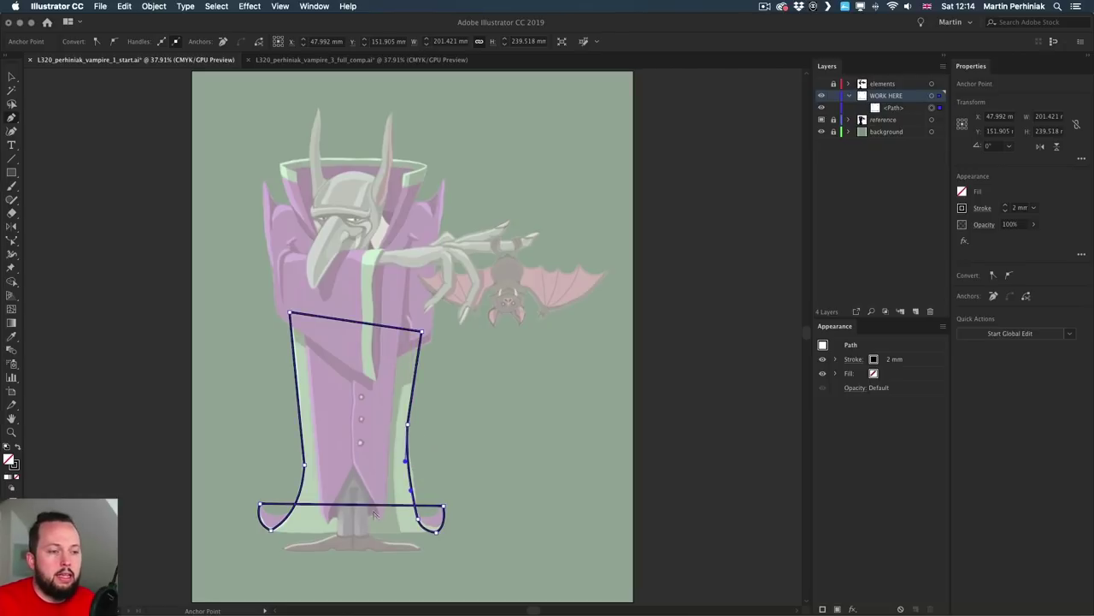
Bend the cloak path's bottom edge into a downward curve along the hem, refine its handle and deselect the path.
drag(339, 511, 441, 523)
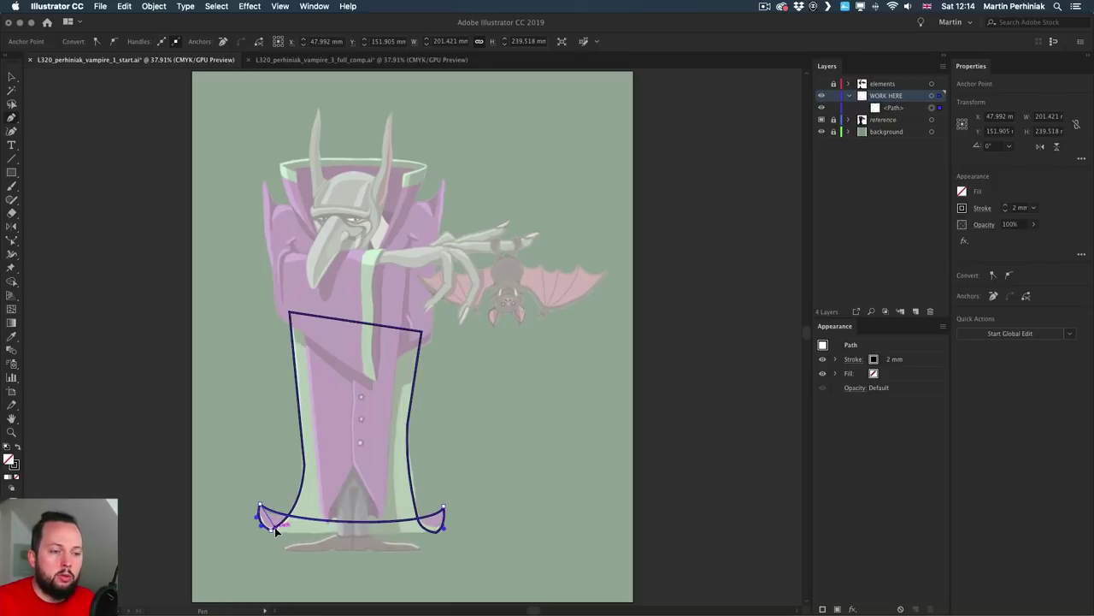
drag(277, 527, 277, 536)
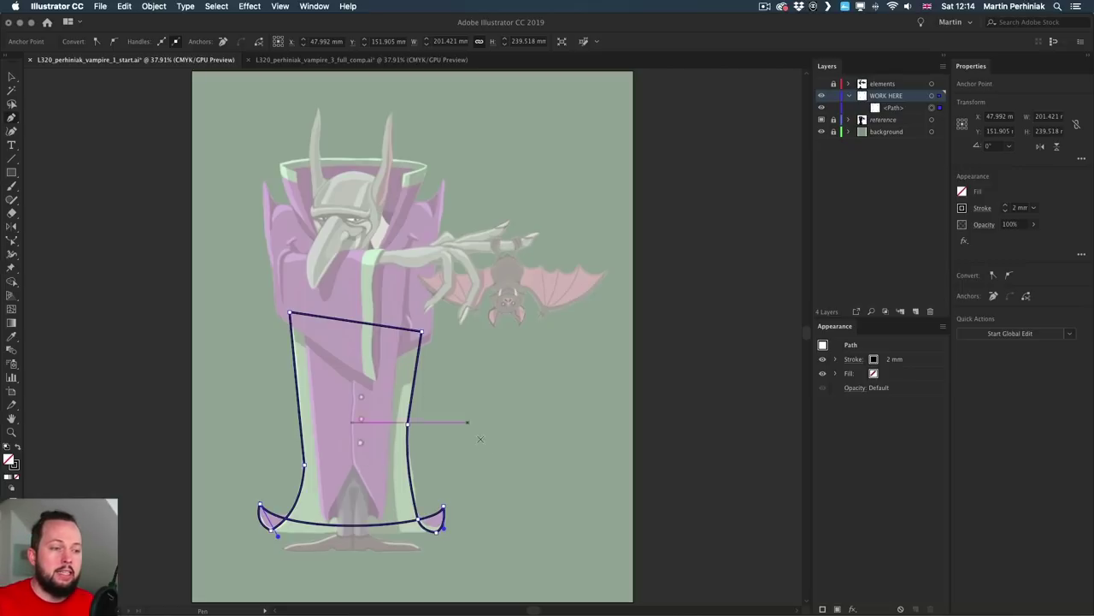
super+click(479, 453)
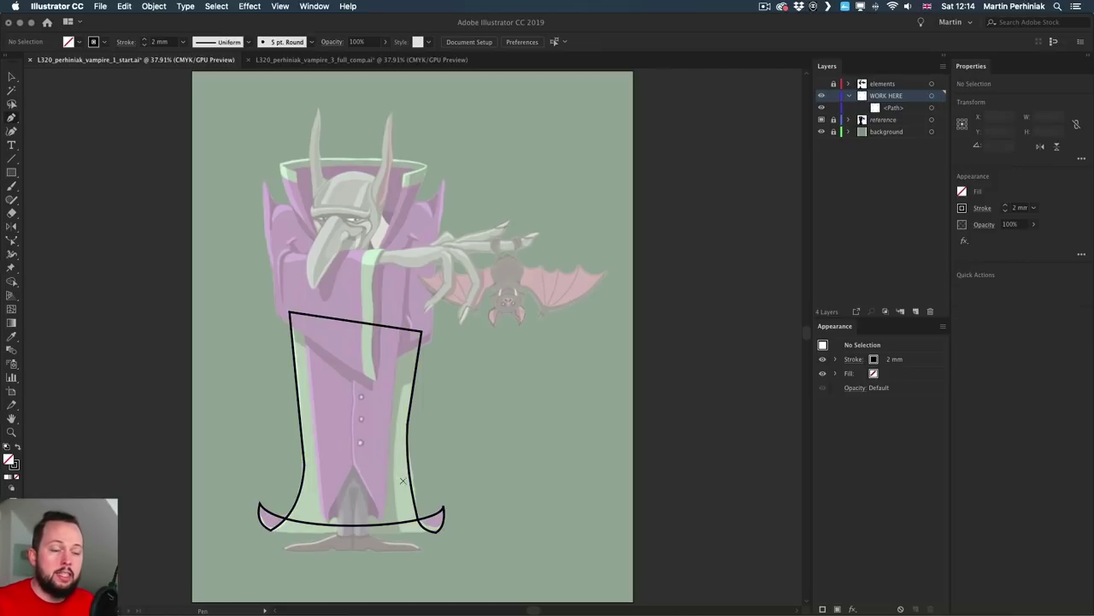
Draw a second Pen path between the lower corners of the two hem tips, bend it into a shallow downward curve and deselect it.
click(269, 529)
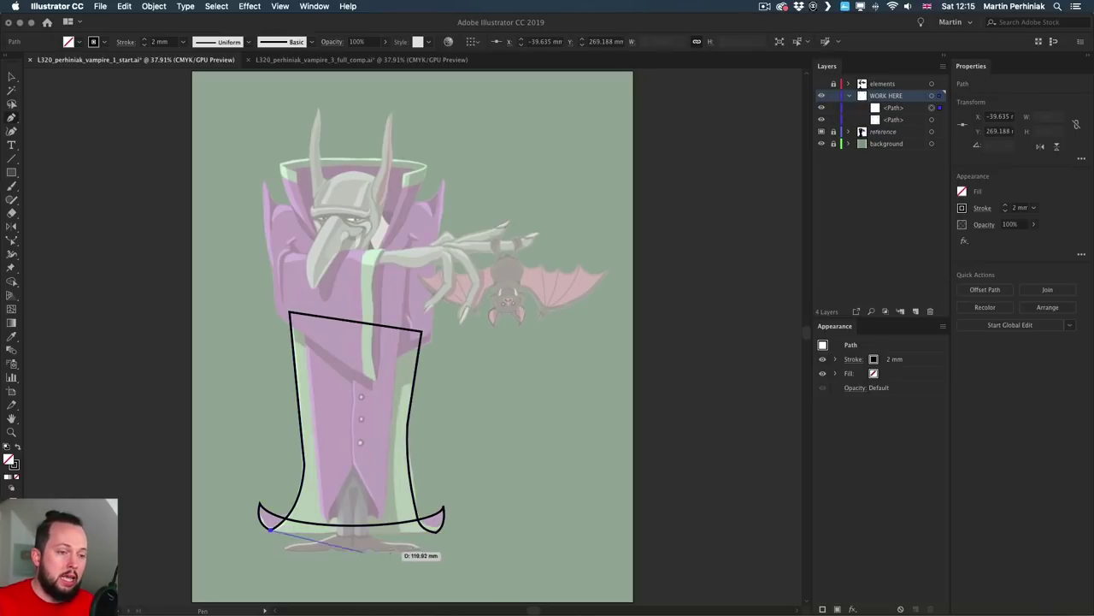
click(437, 530)
key(v)
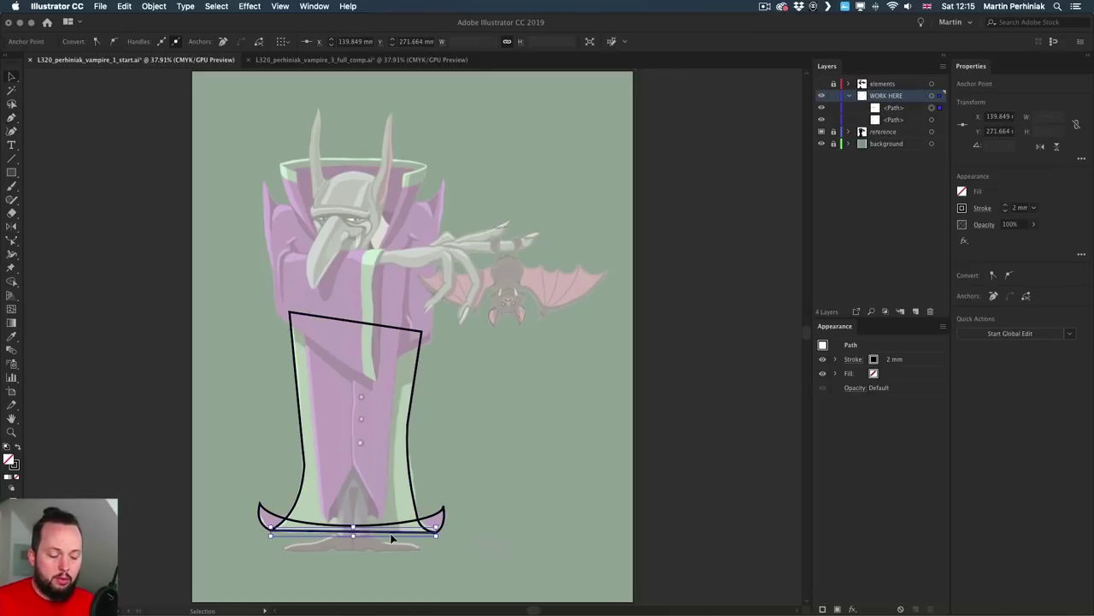
key(shift+c)
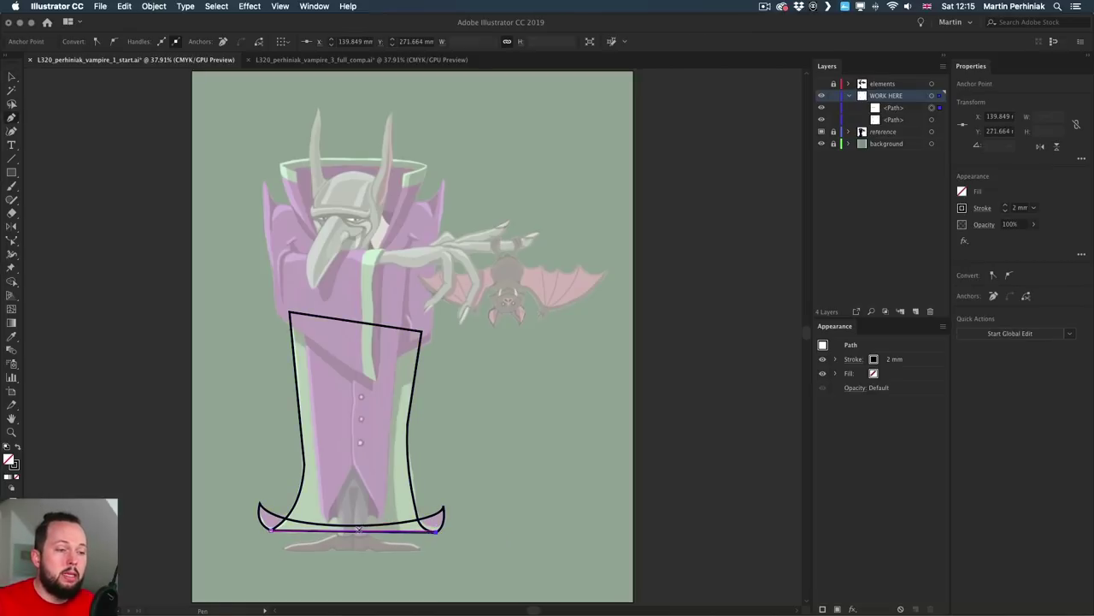
drag(356, 534, 391, 542)
key(v)
click(530, 516)
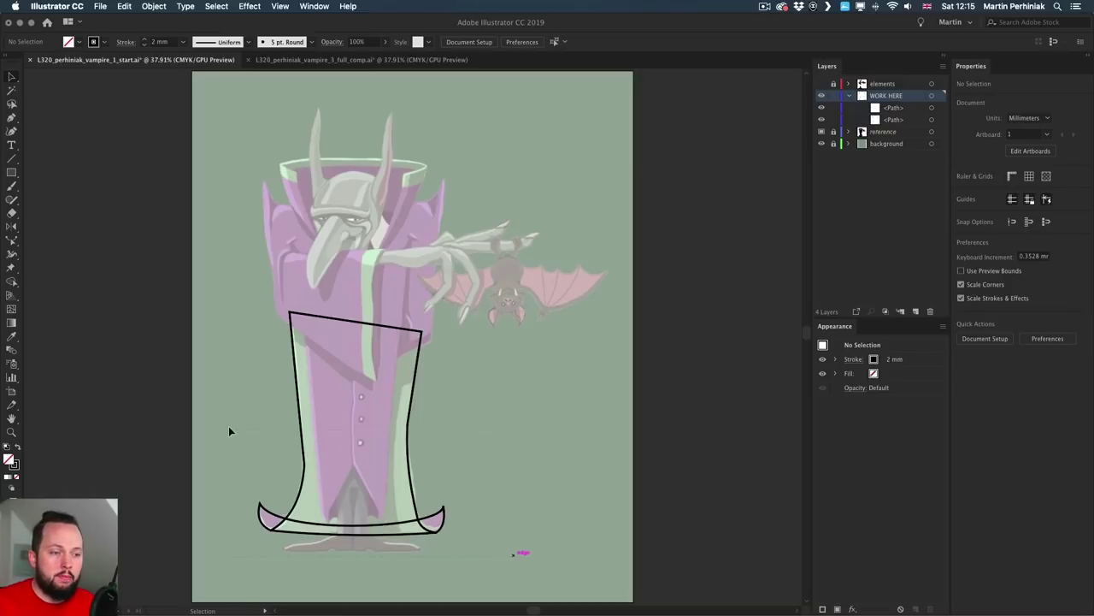
Merge the cloak body with the strip below its hem line using Shape Builder on both paths, and deselect the result.
key(super+a)
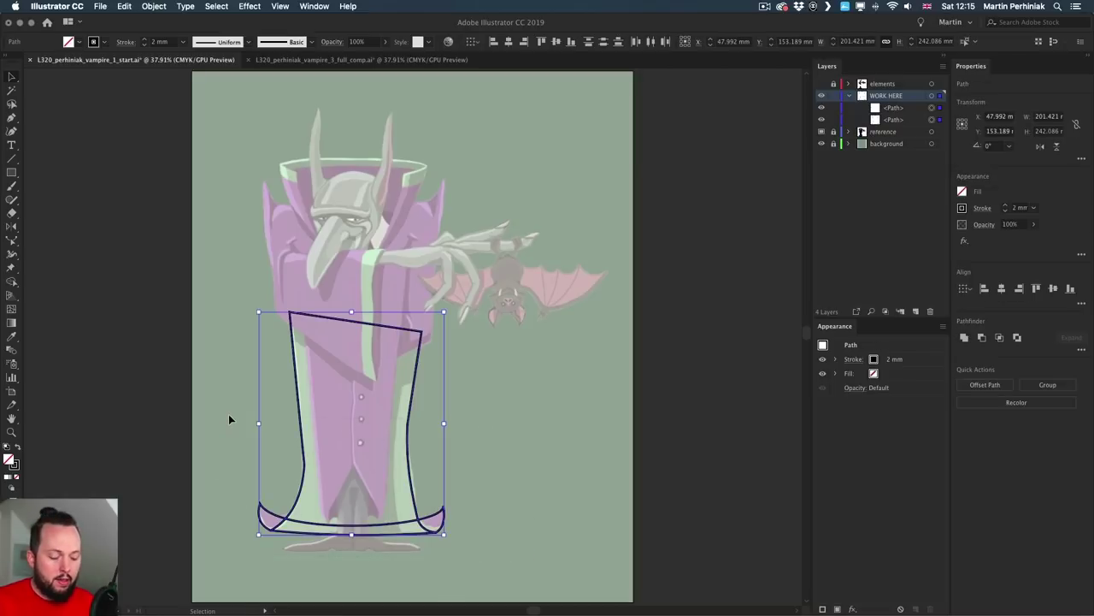
key(shift+m)
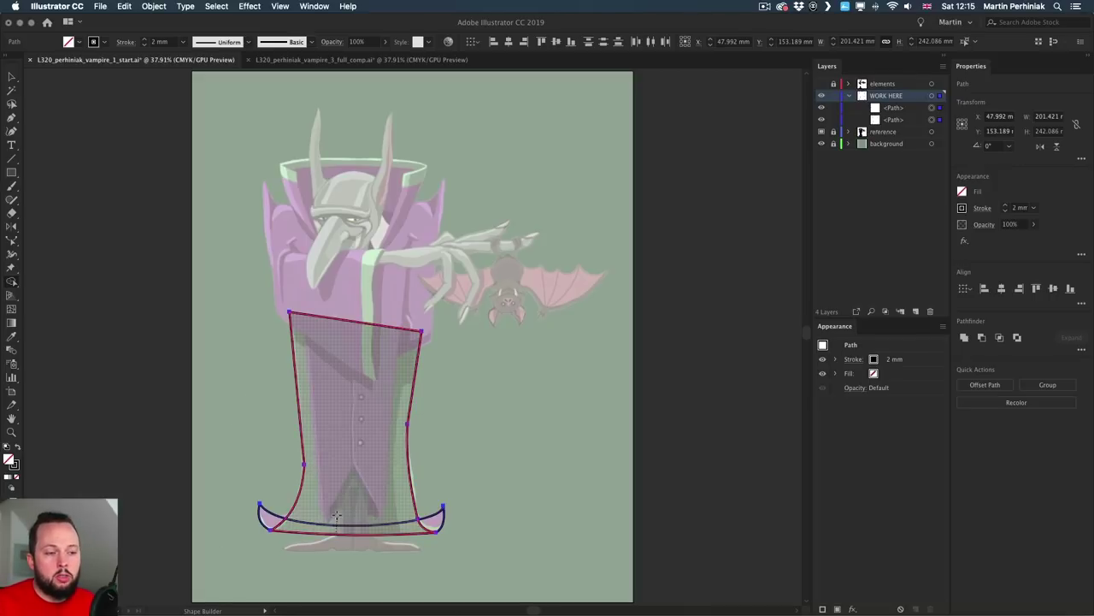
click(337, 486)
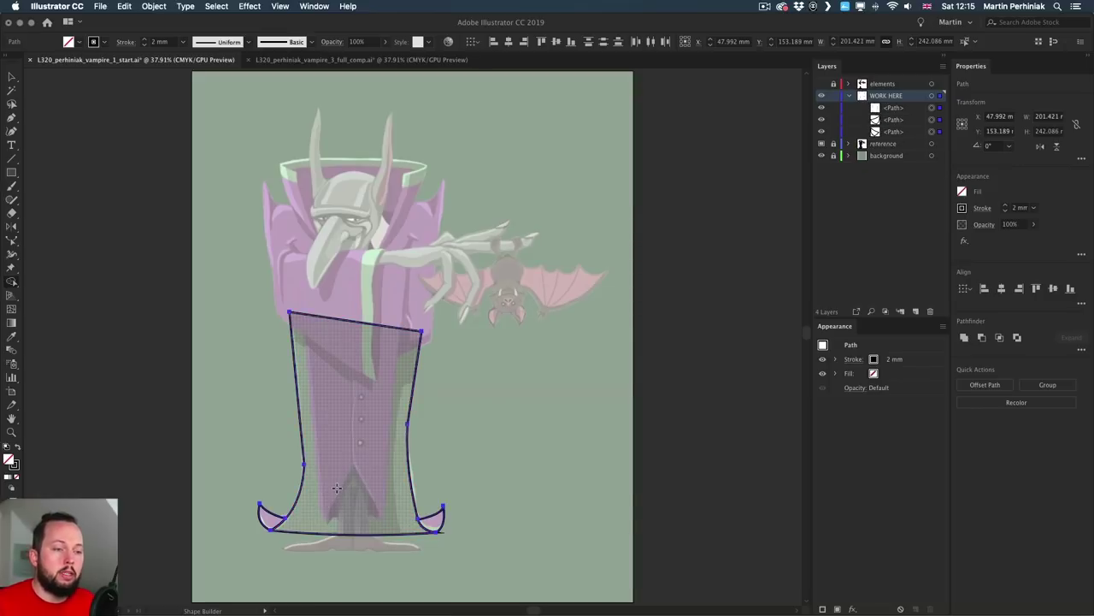
key(v)
click(600, 439)
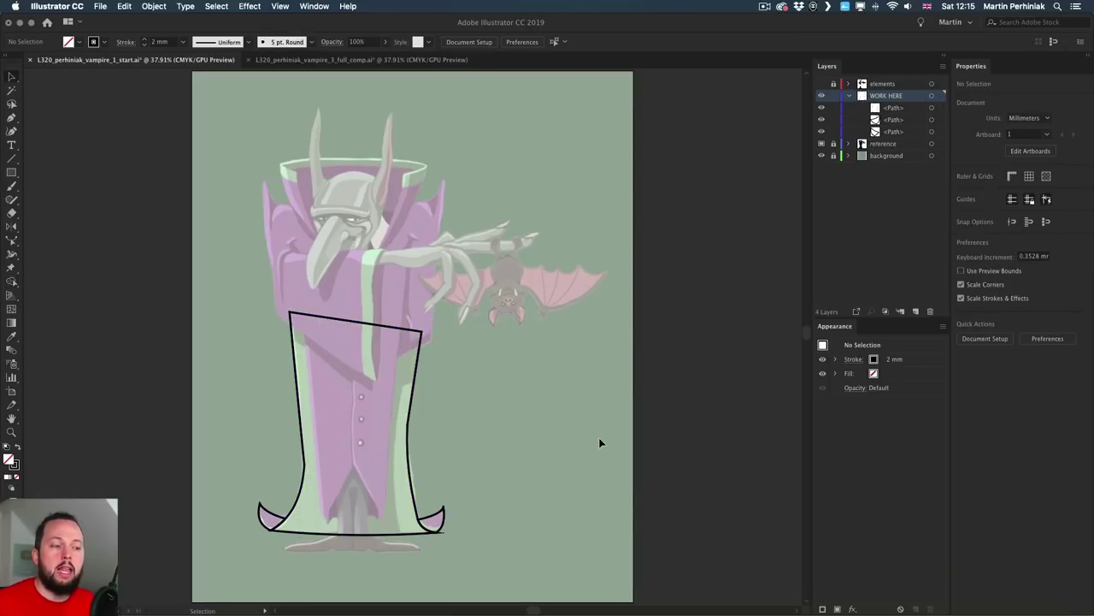
Fill the main cloak shape with the green sampled from the reference's cloak lining using the Eyedropper.
click(411, 416)
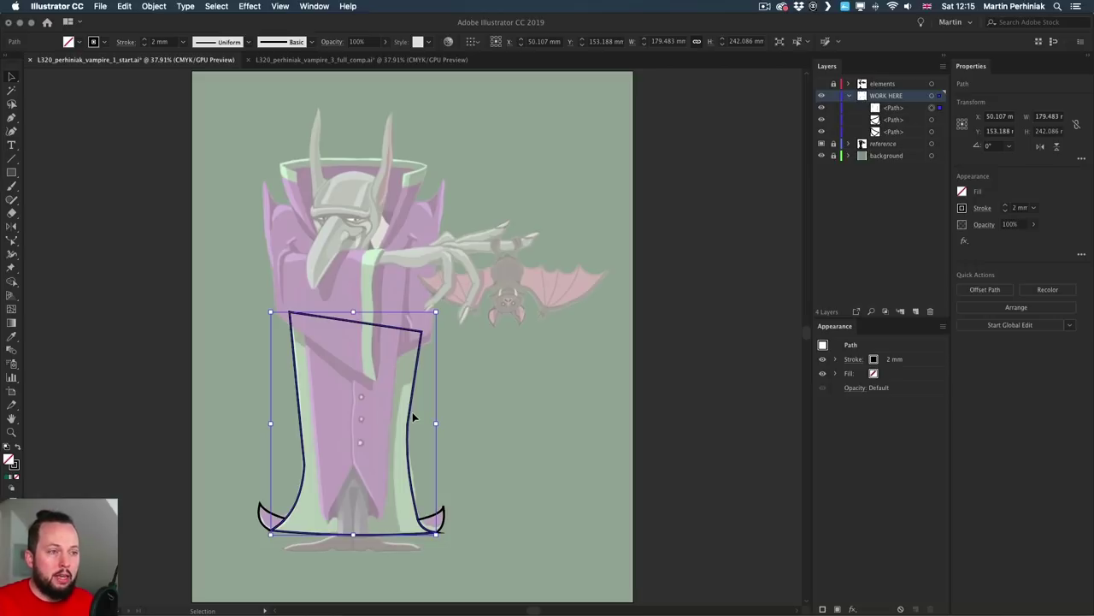
key(i)
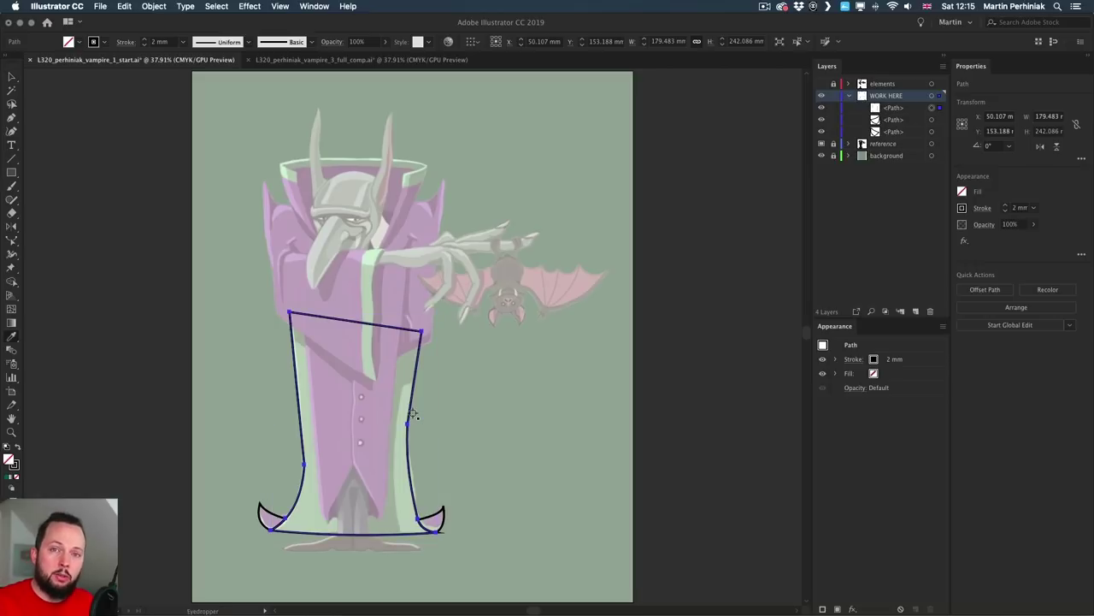
click(400, 468)
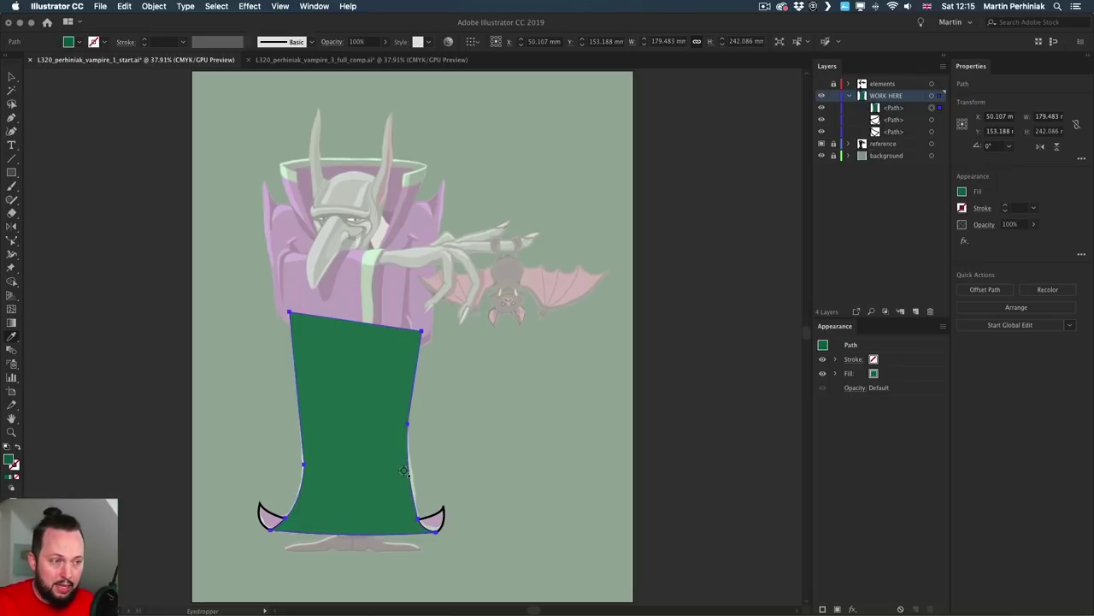
key(v)
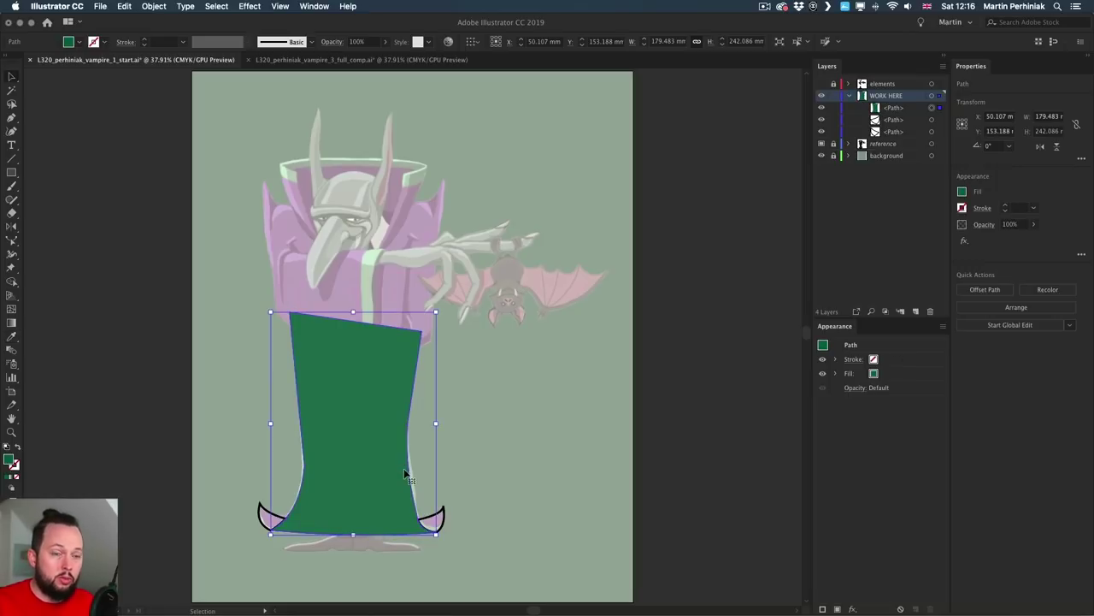
Fill both curled hem tips with the dark purple sampled from the reference using the Eyedropper, and deselect them.
click(444, 513)
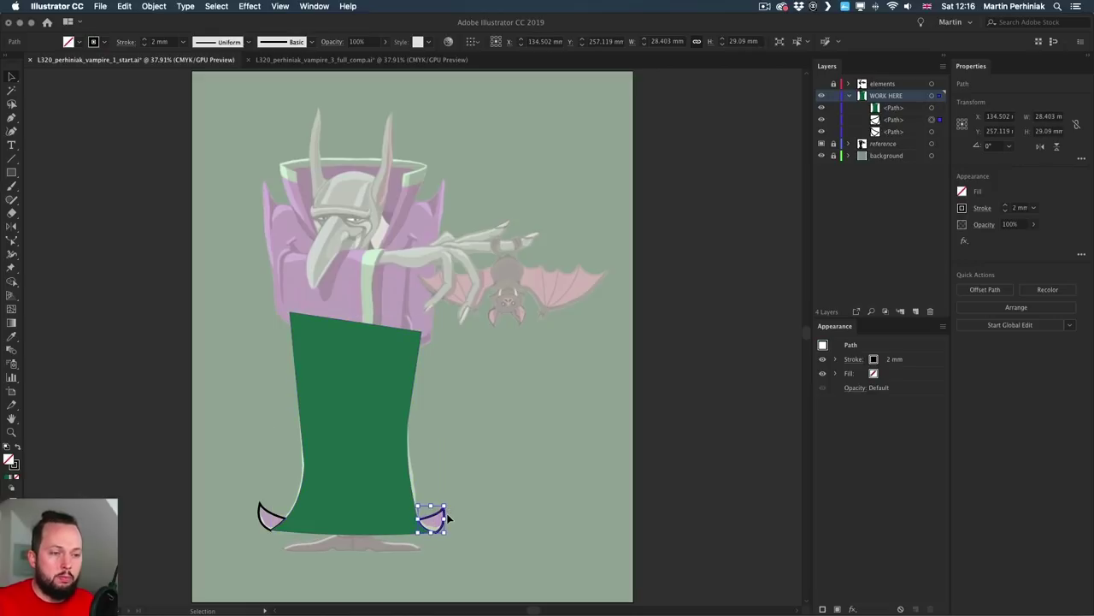
shift+click(269, 511)
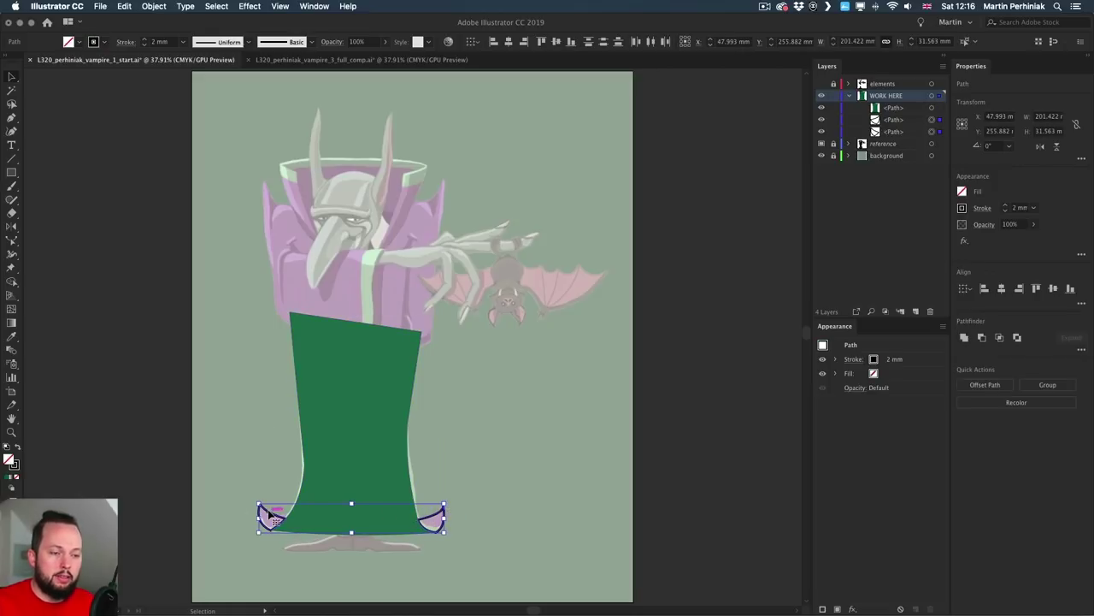
key(i)
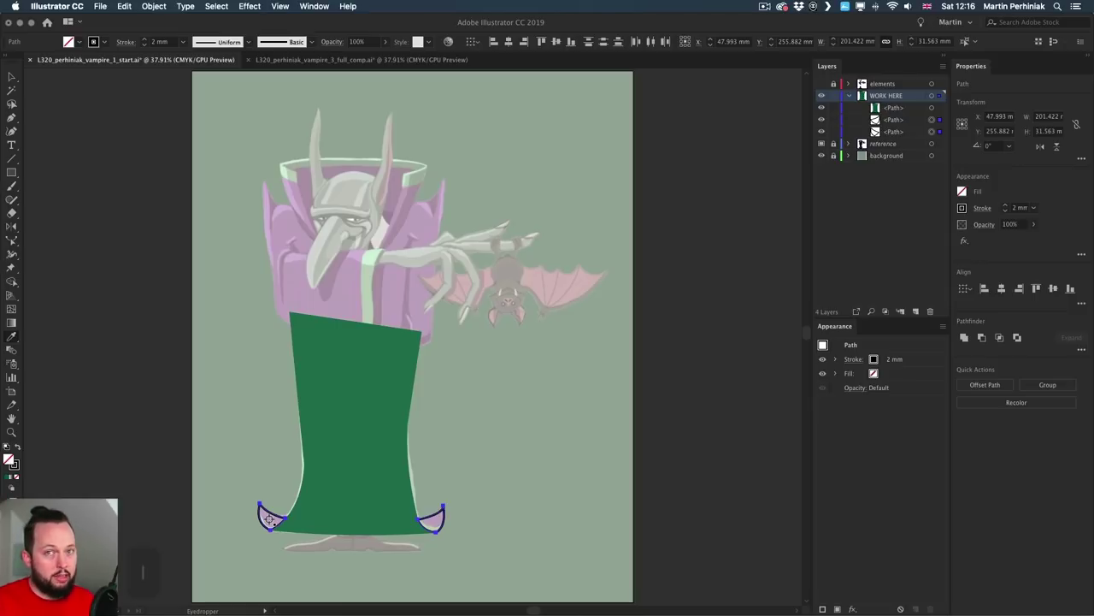
key(i)
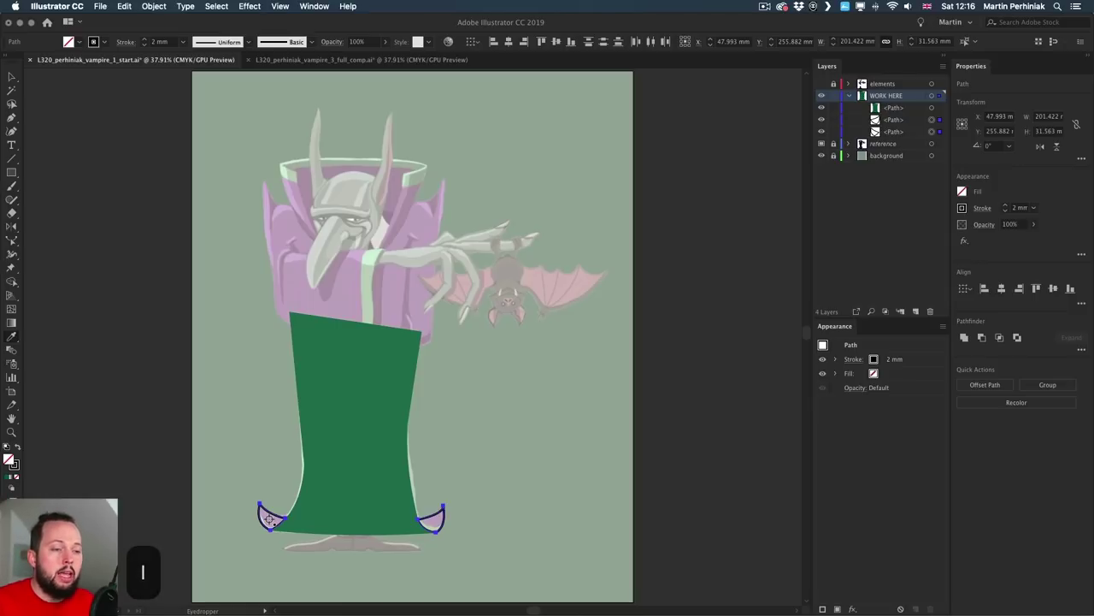
click(269, 519)
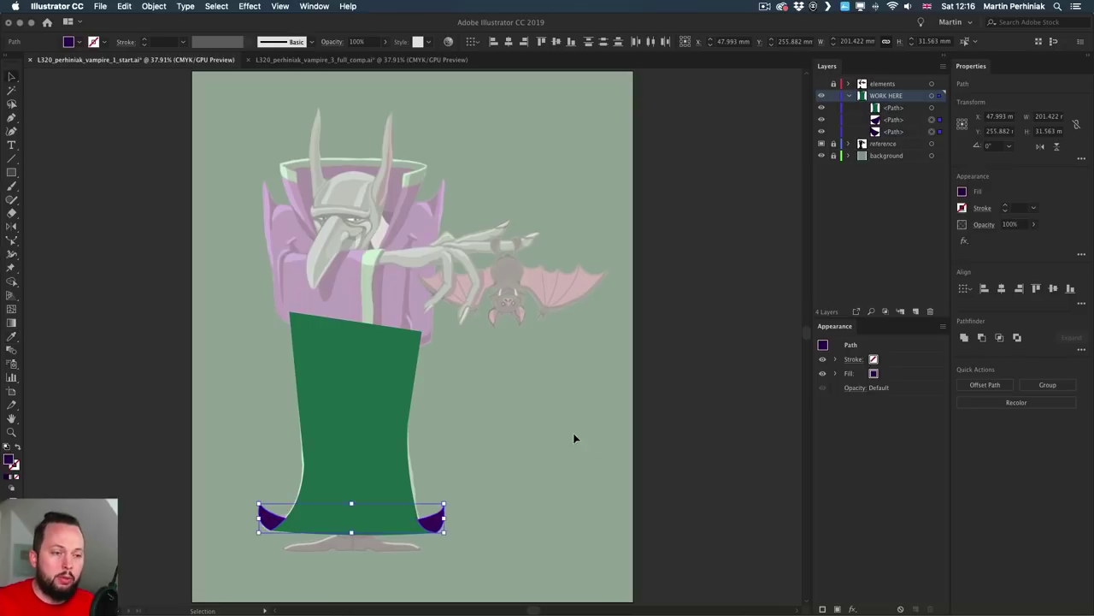
key(v)
click(549, 438)
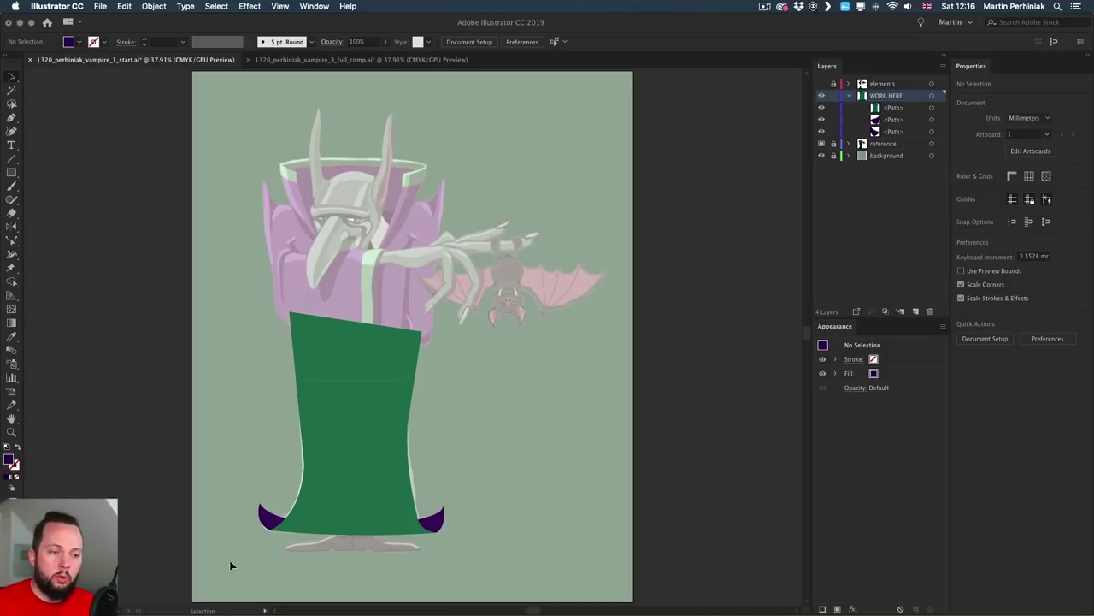
Group all the cloak shapes, name the group "cape" and hide it.
key(super+a)
key(super+g)
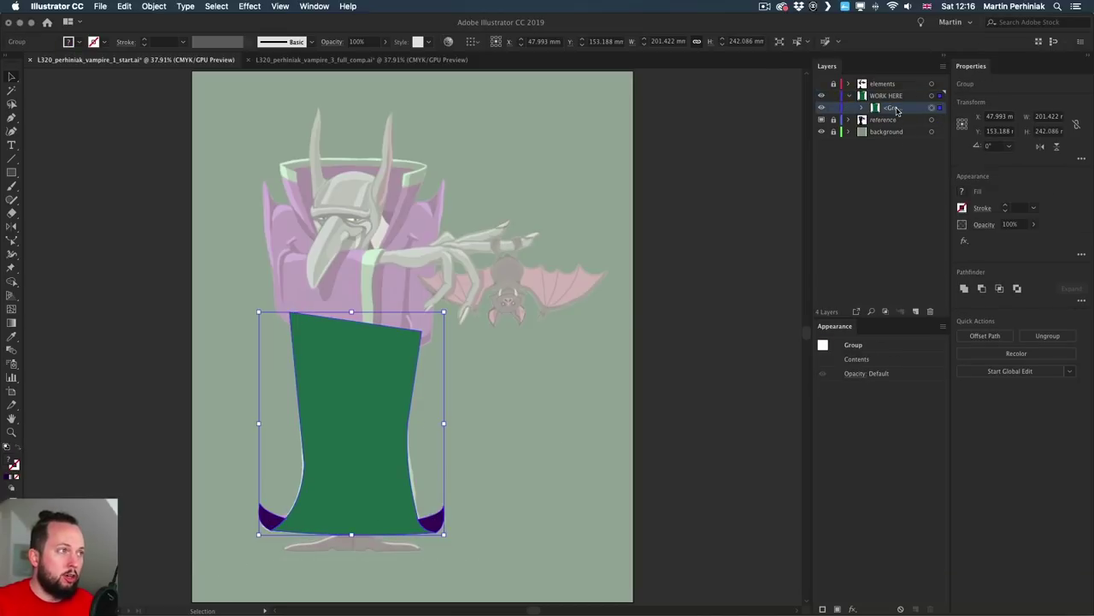
double_click(891, 108)
text(cape)
key(Return)
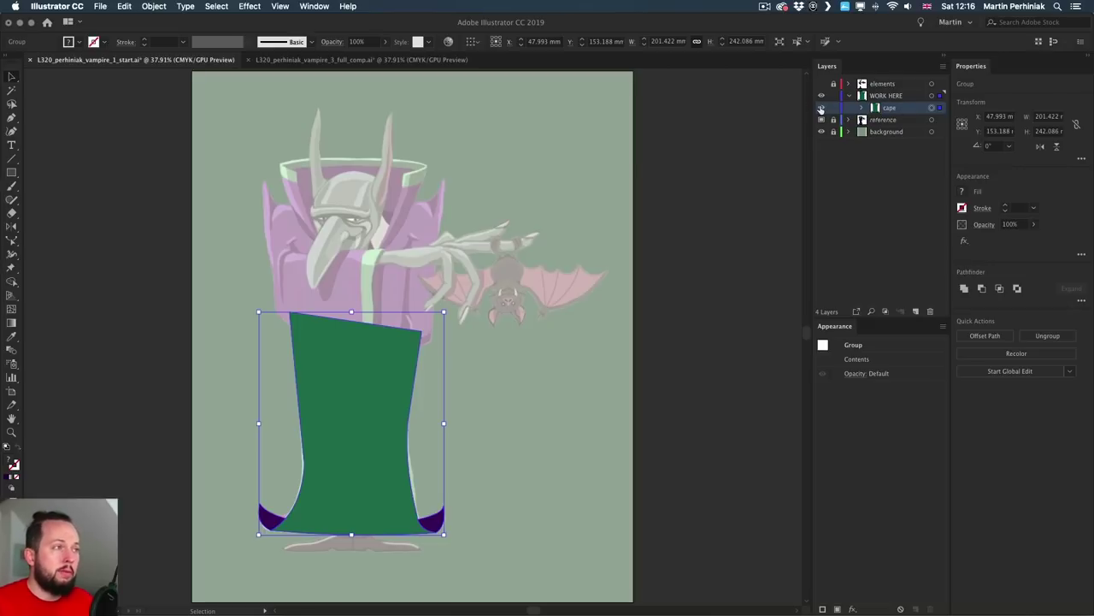
click(822, 108)
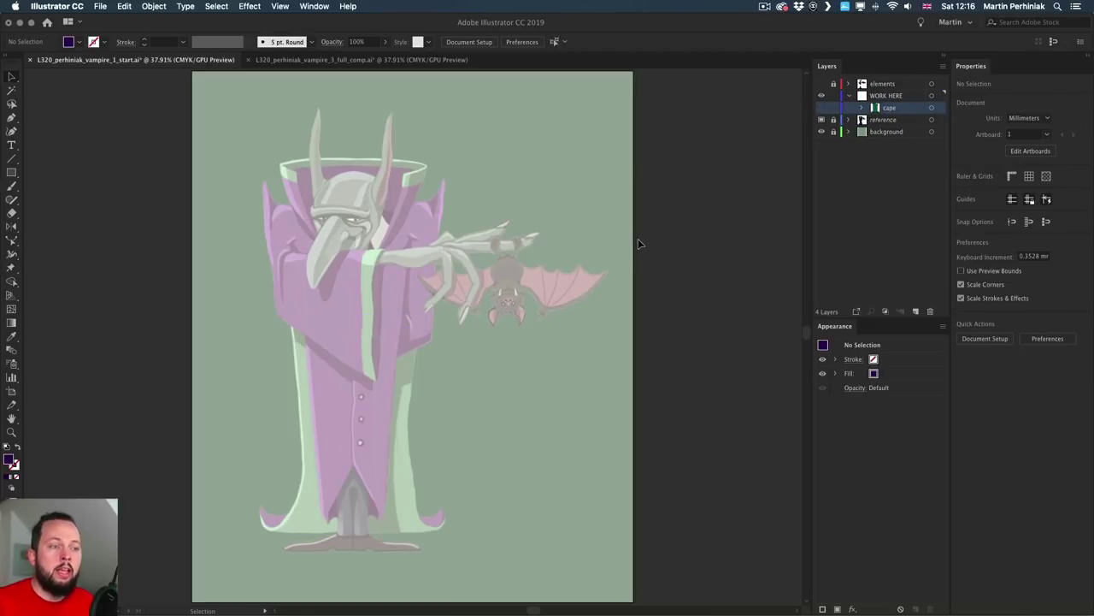
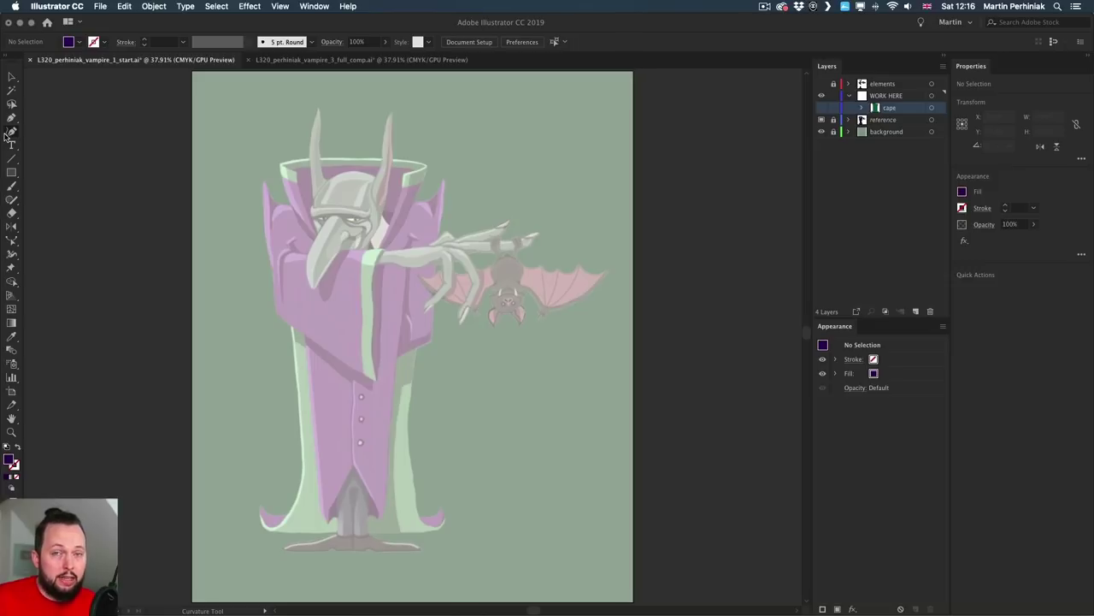
Start a Curvature tool path at the left shoulder tip of the purple coat and follow its outer edge down to the sleeve's lower corner.
click(264, 181)
click(263, 231)
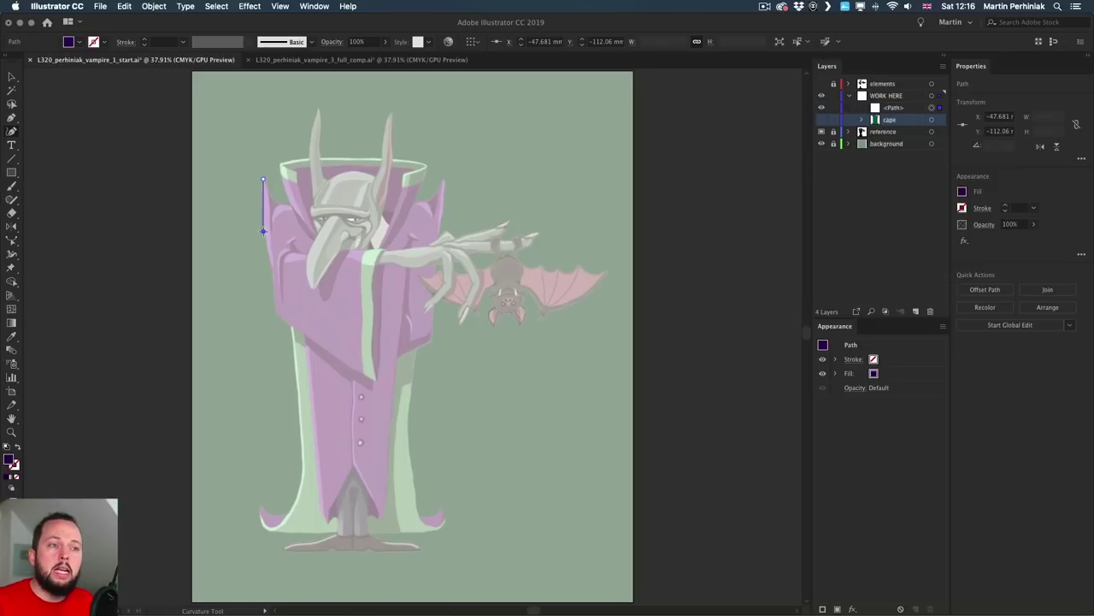
click(272, 267)
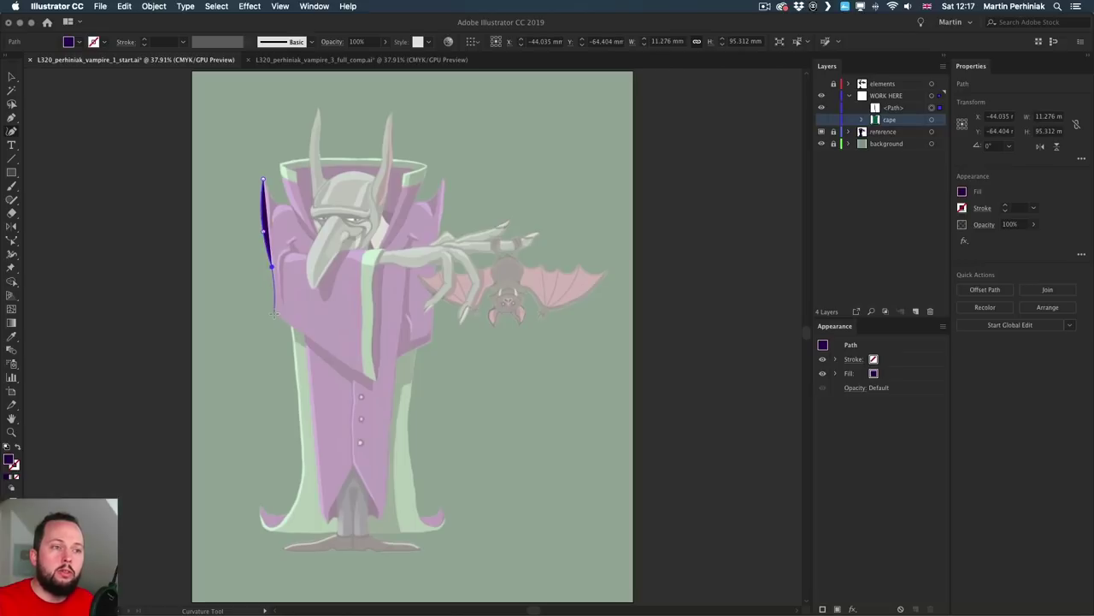
click(275, 314)
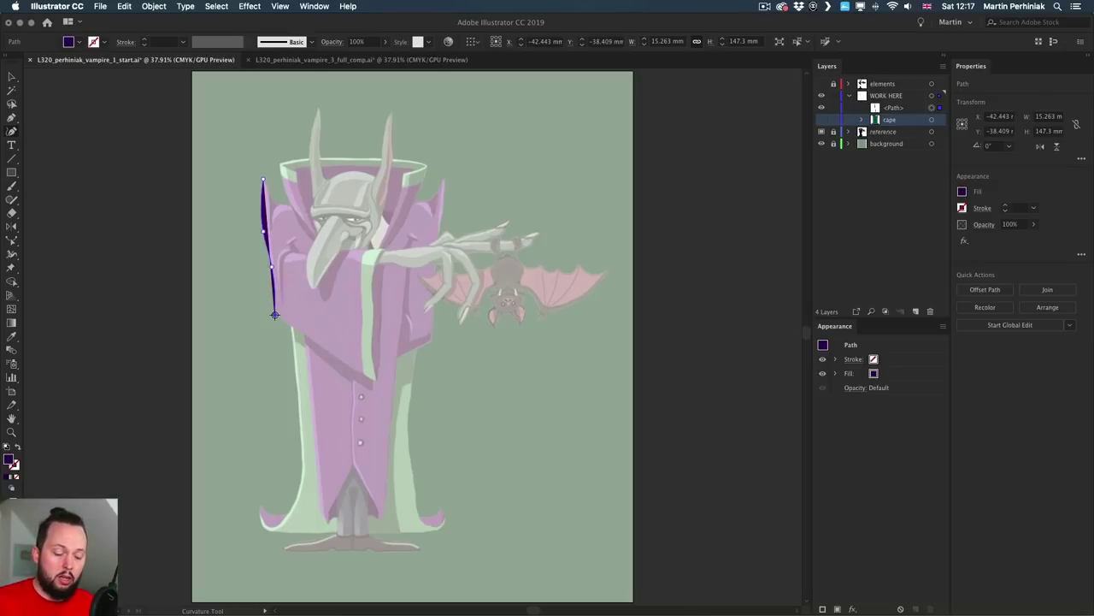
Swap the new path's fill and stroke colours and set its stroke weight to 2 mm.
key(shift+x)
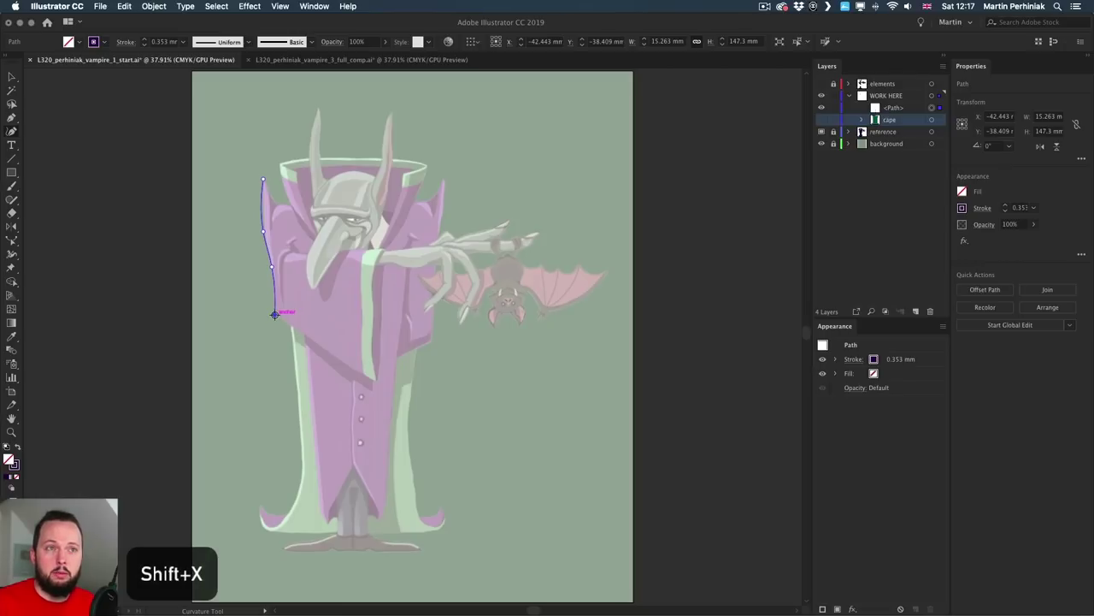
click(144, 38)
click(144, 39)
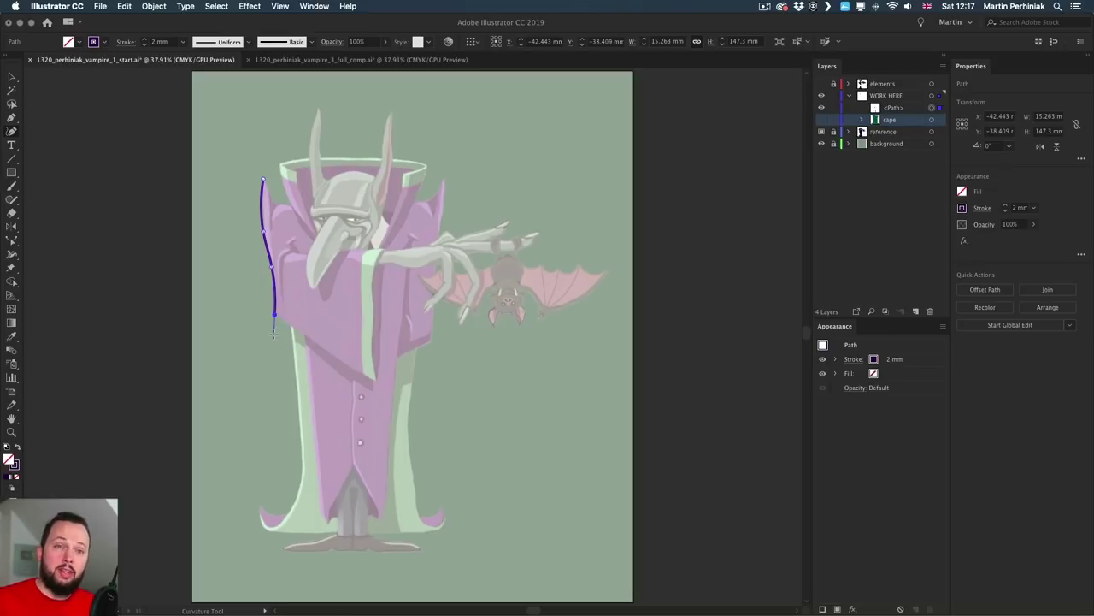
Undo the curved segment drawn to the sash's lower tip and convert the point at the sleeve's lower corner to a corner point.
click(370, 377)
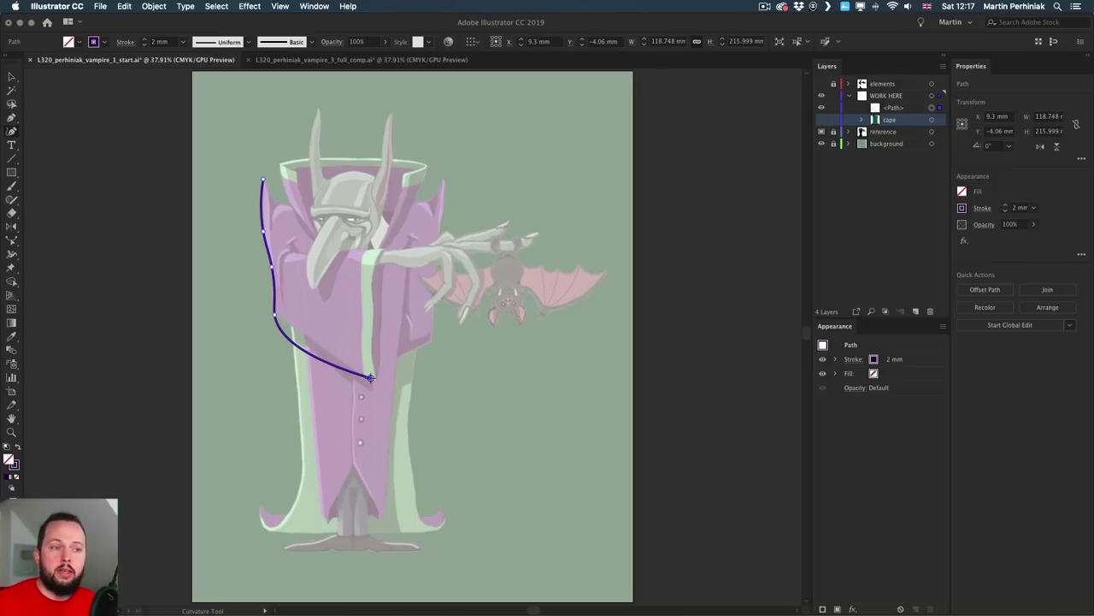
key(ctrl+z)
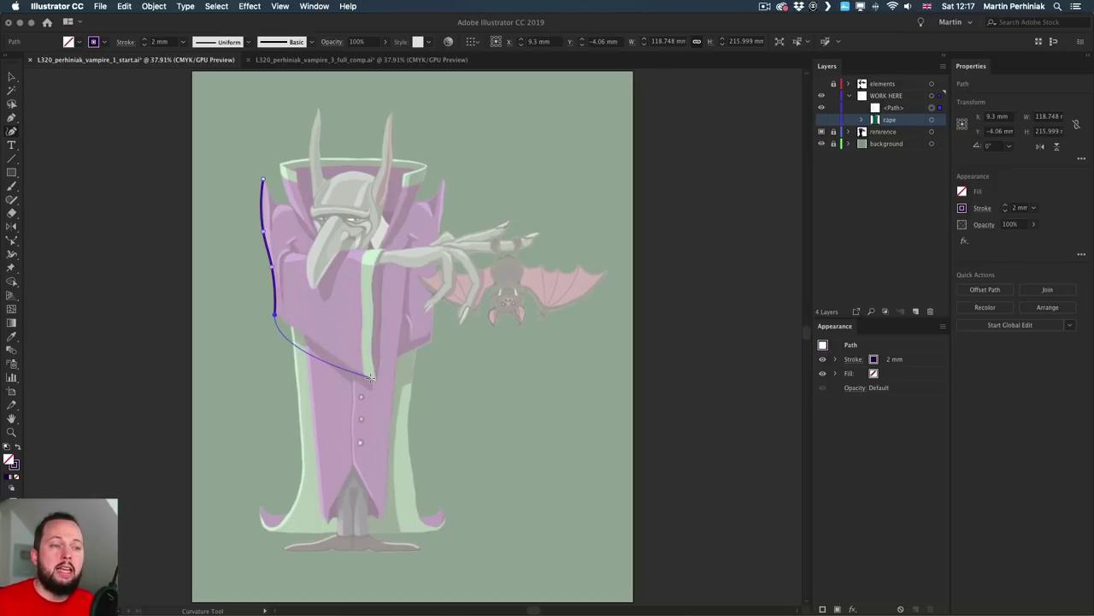
double_click(273, 314)
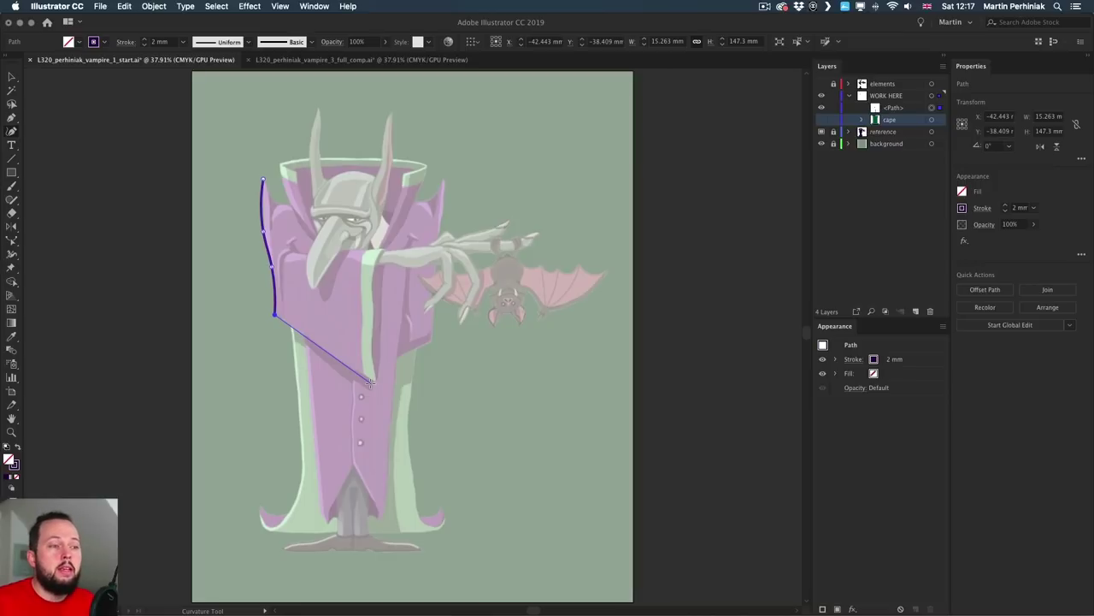
Continue the coat path with a corner point where the left sleeve meets the body, following the left side down to the hem's tip.
click(304, 336)
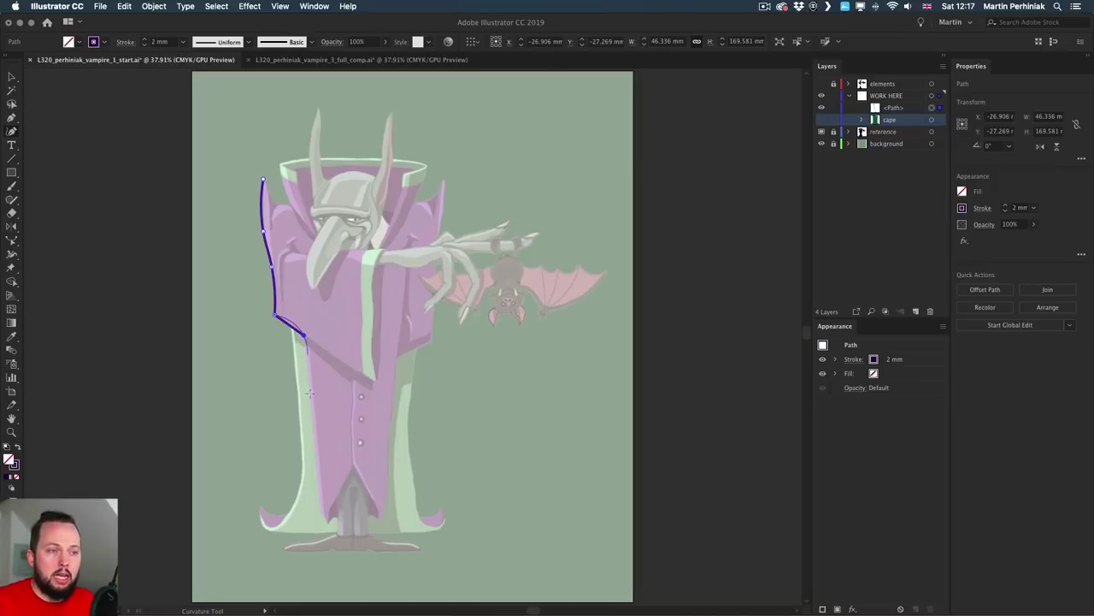
double_click(303, 335)
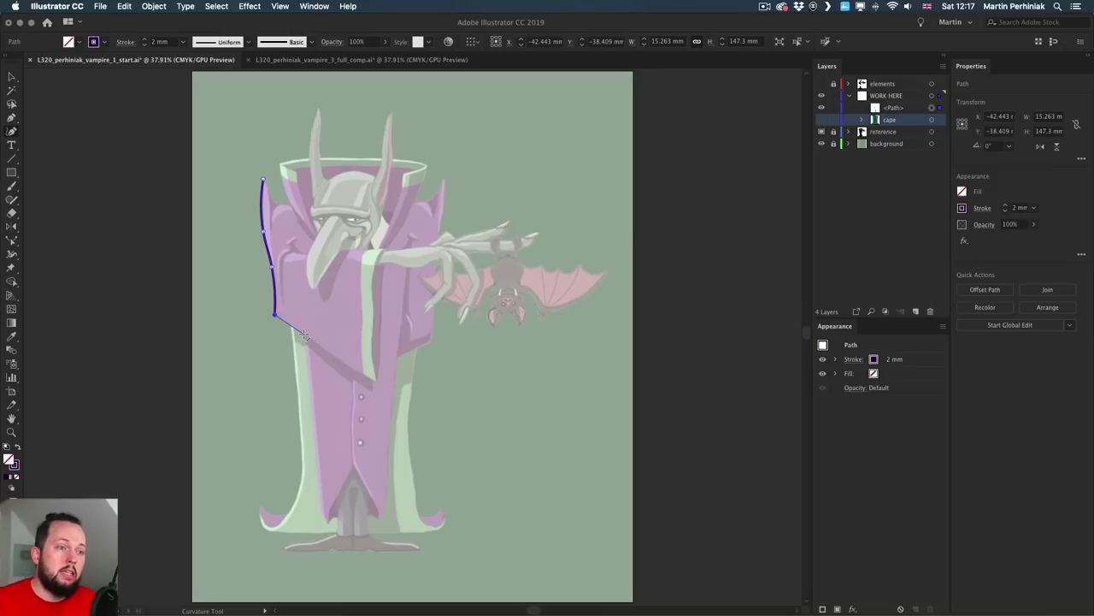
alt+click(303, 335)
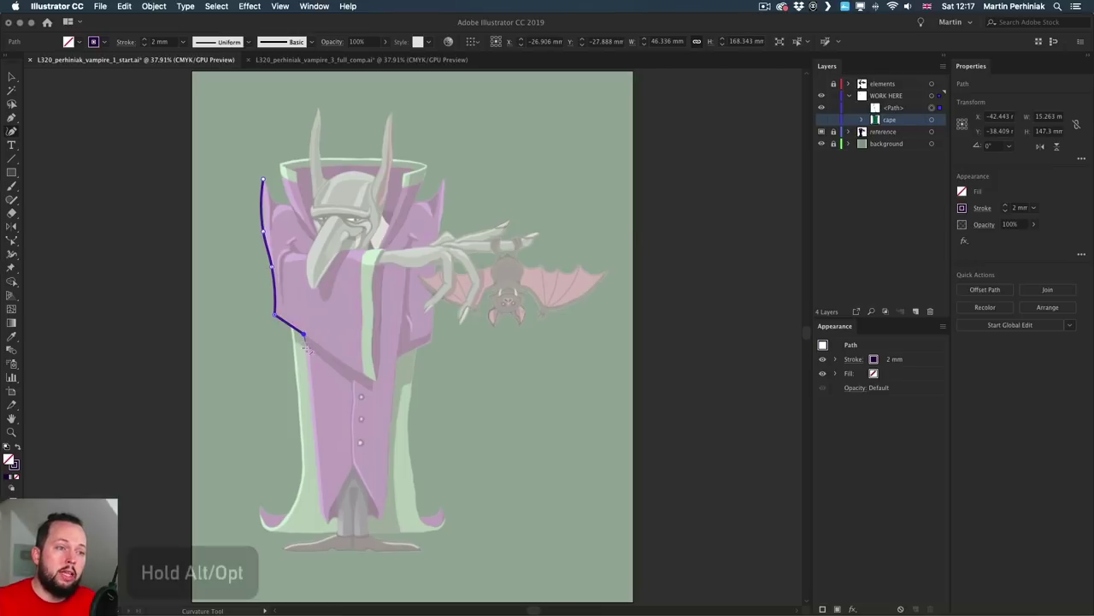
alt+click(319, 504)
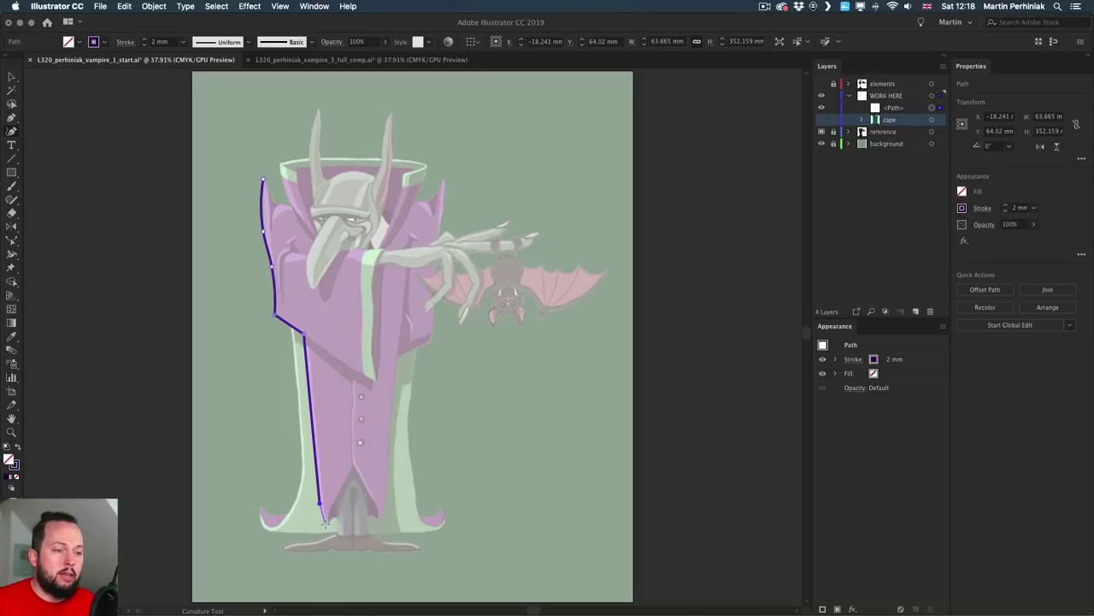
click(327, 525)
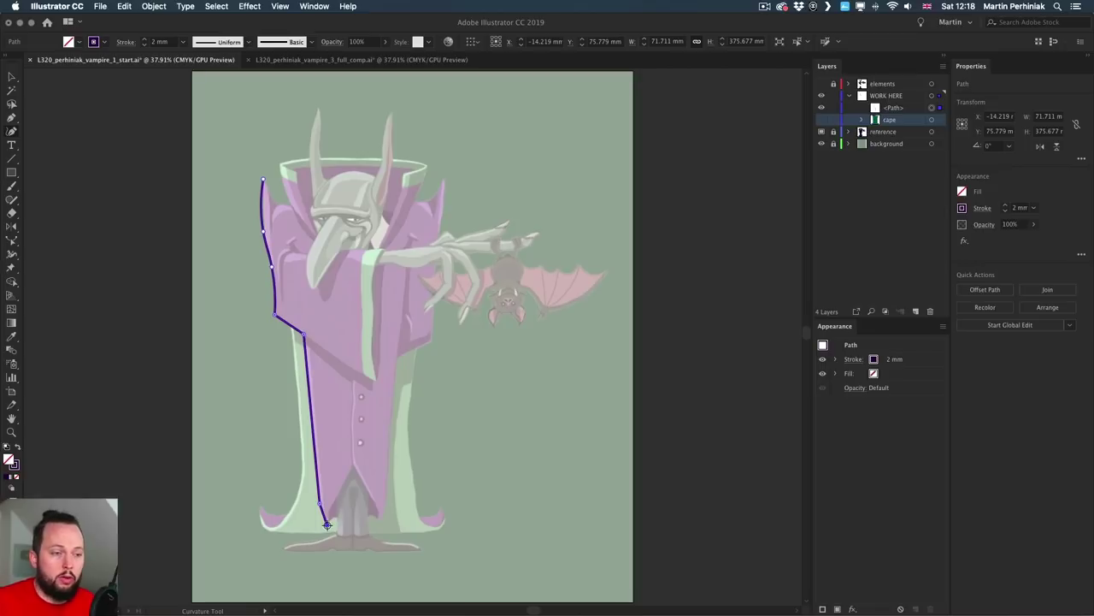
Trace the coat's hem from the left tip up to the central notch and back down to the right tip.
click(331, 507)
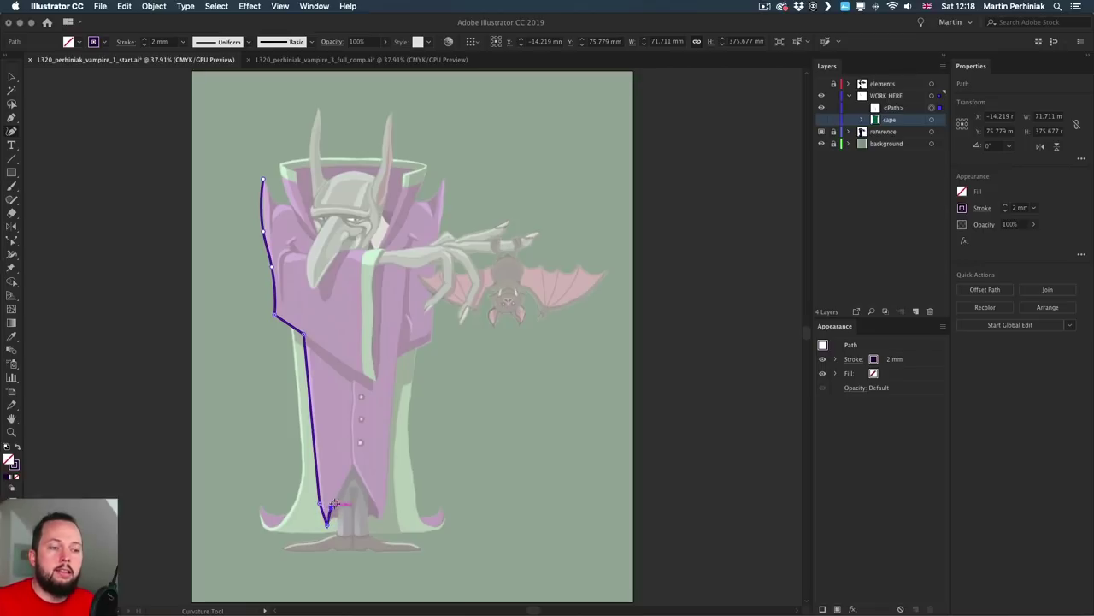
click(353, 467)
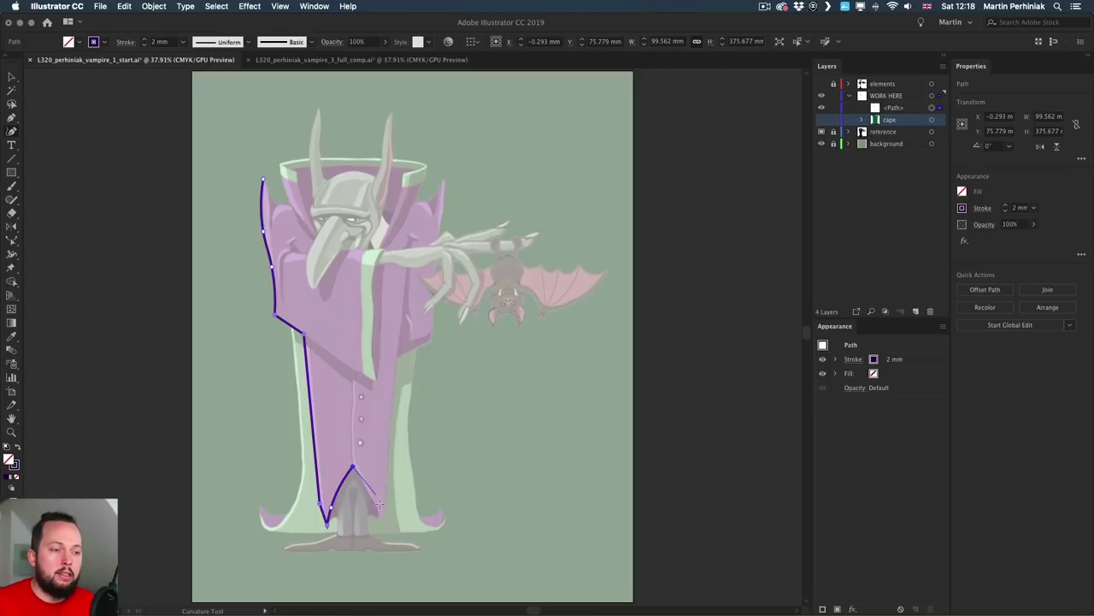
click(376, 507)
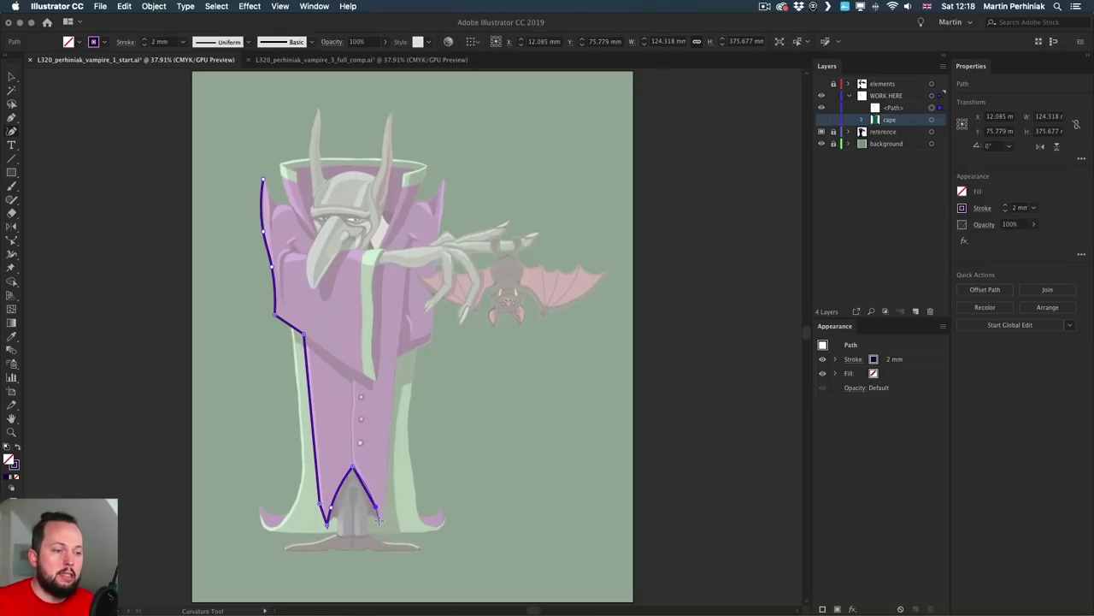
click(379, 519)
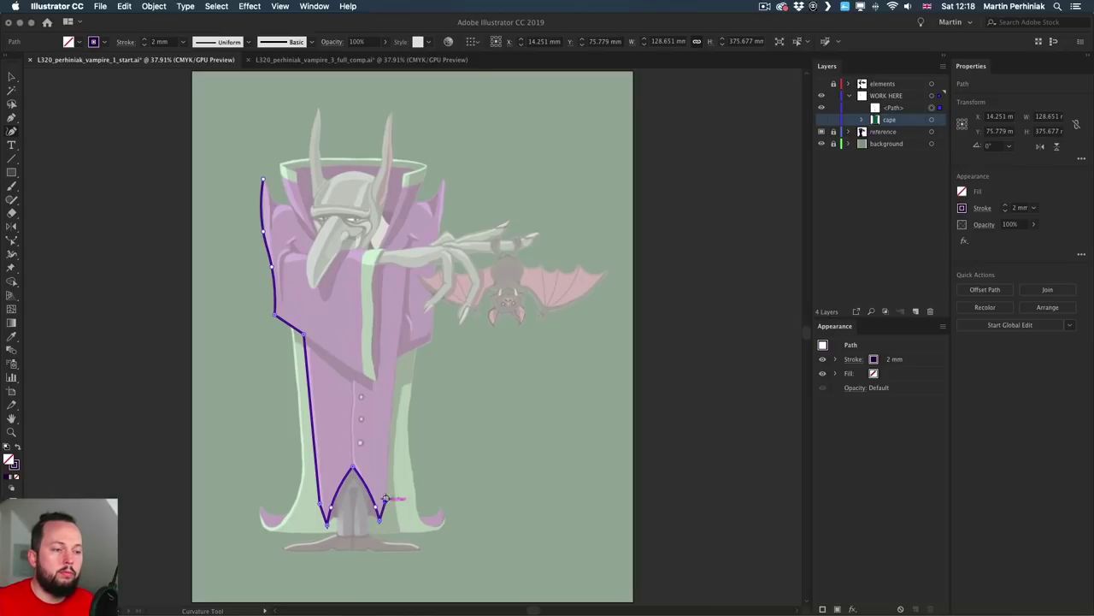
Trace the coat's right side up to the sleeve and along its underside to the sleeve's lower outer corner.
click(385, 495)
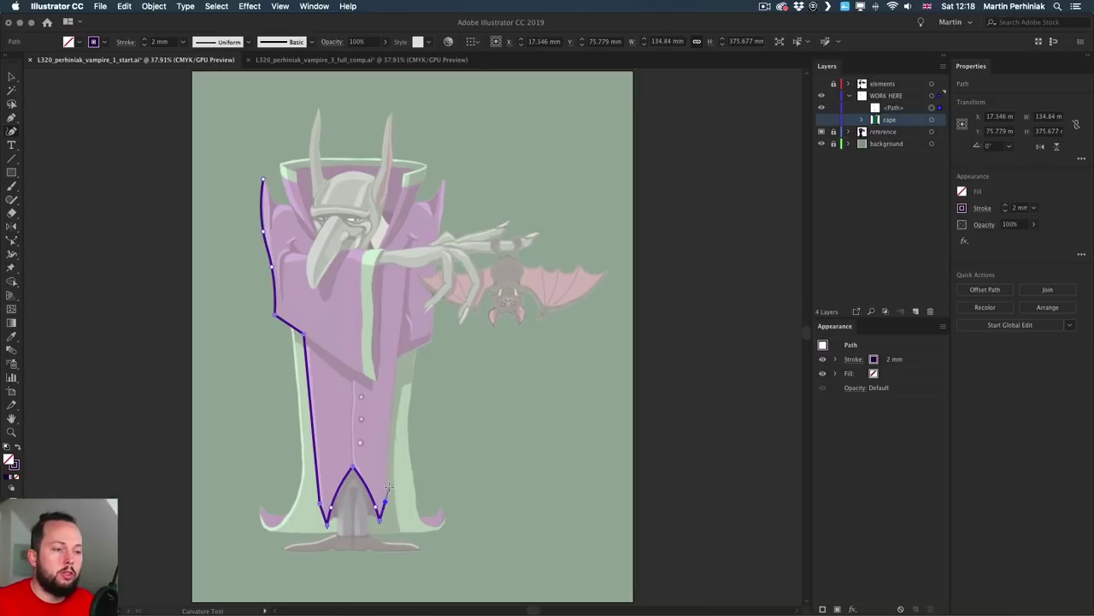
click(387, 486)
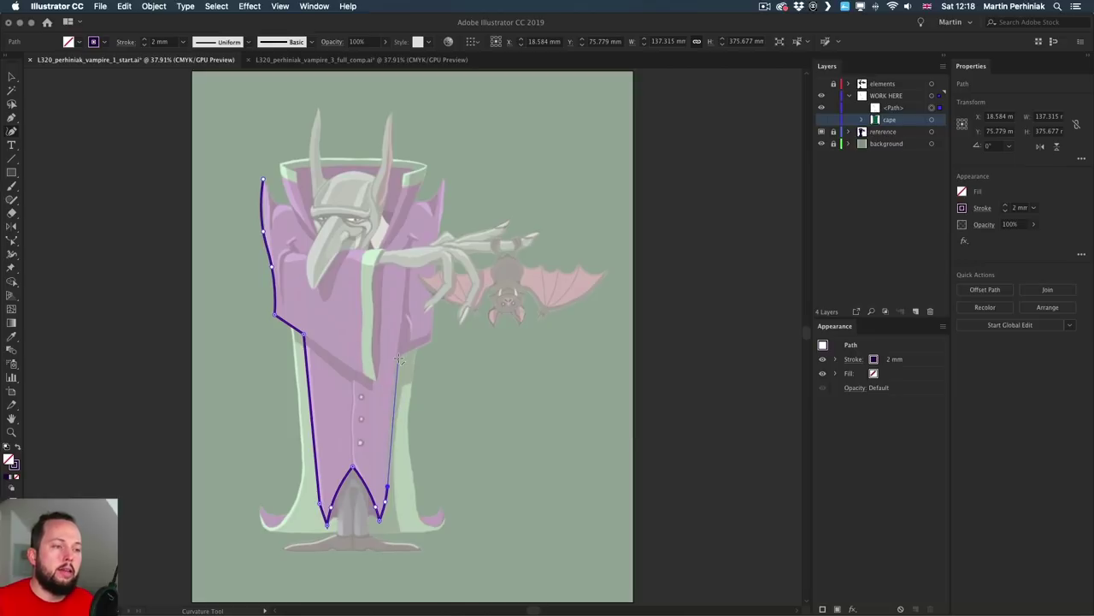
click(398, 357)
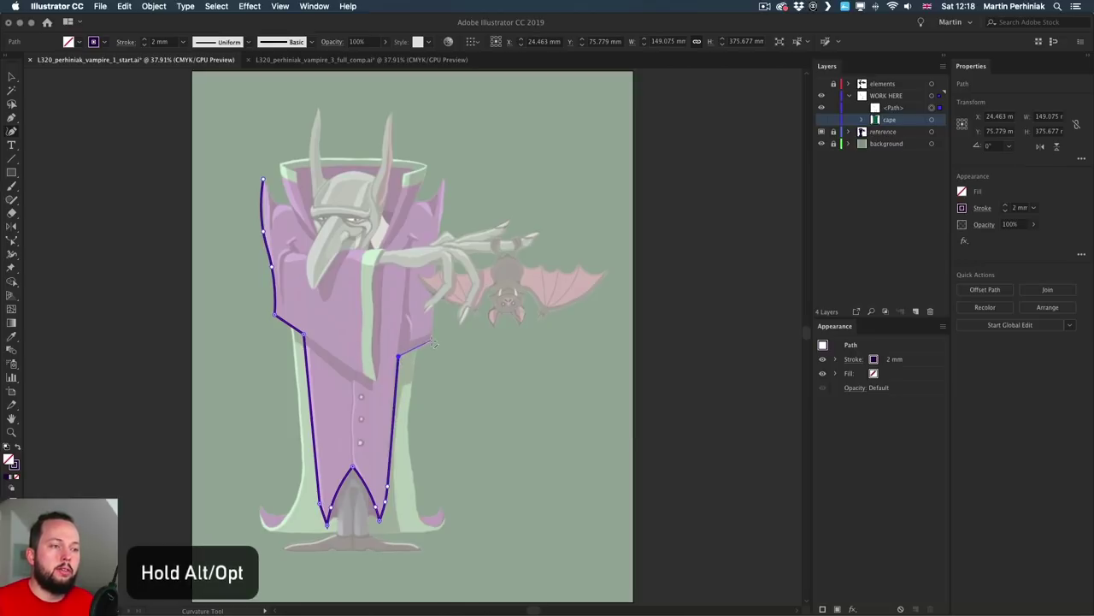
click(431, 341)
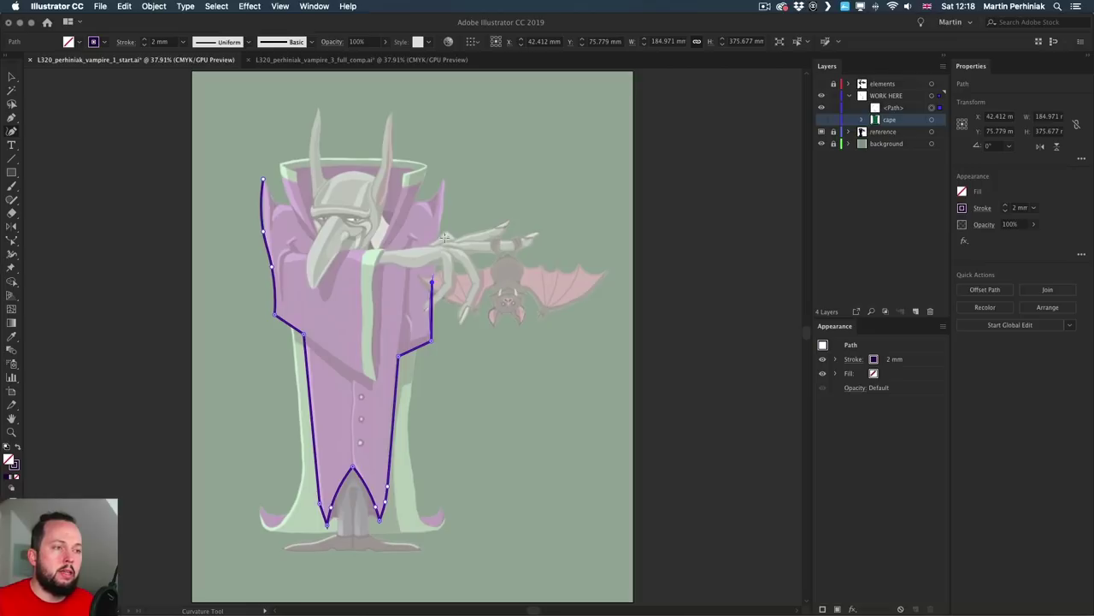
Follow the right sleeve's outer edge up to the shoulder tip and end it with a corner point.
click(432, 282)
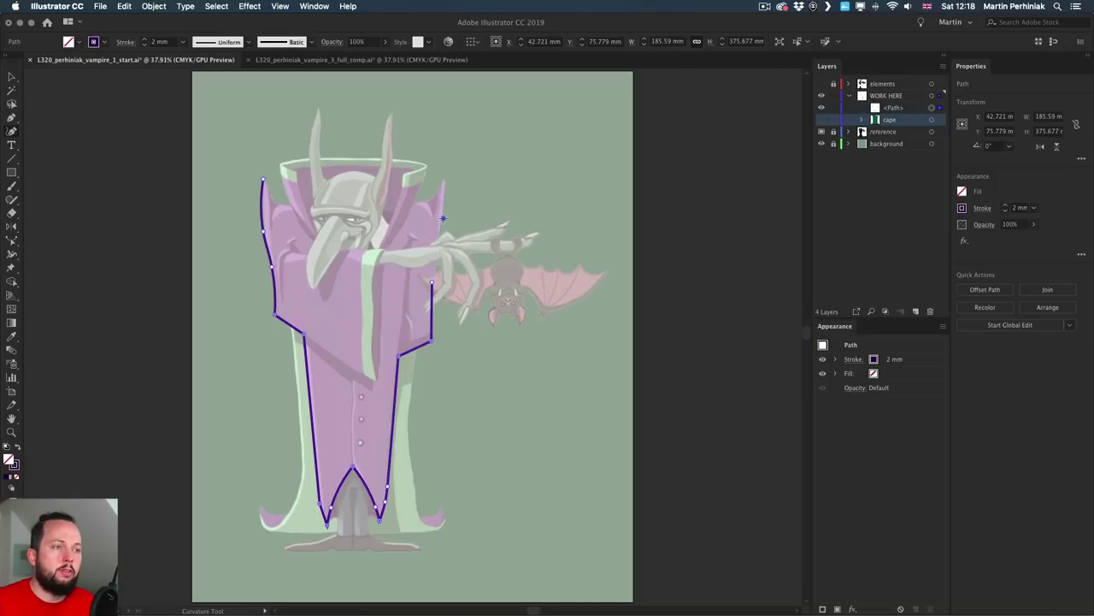
click(443, 219)
click(443, 181)
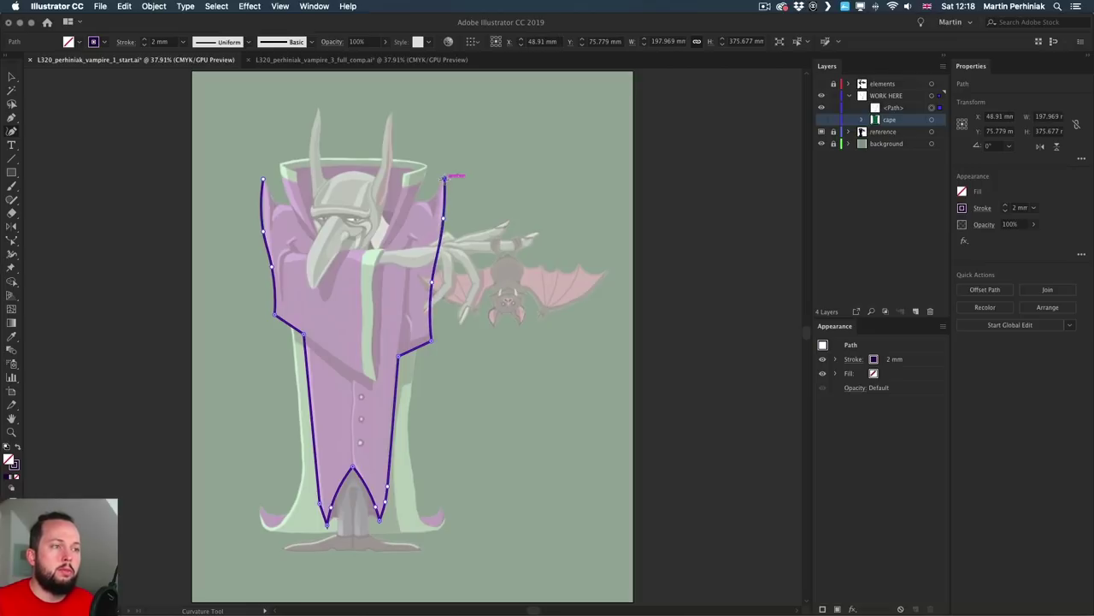
double_click(444, 181)
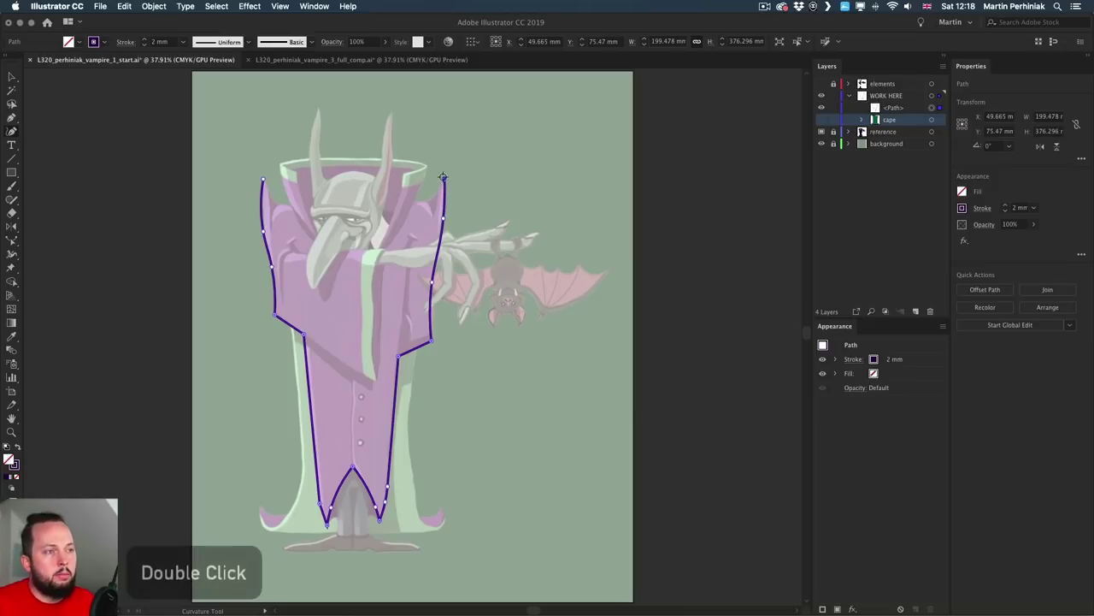
Carry the path across the chest from the right shoulder to the left, close it at the starting tip and deselect it.
click(428, 200)
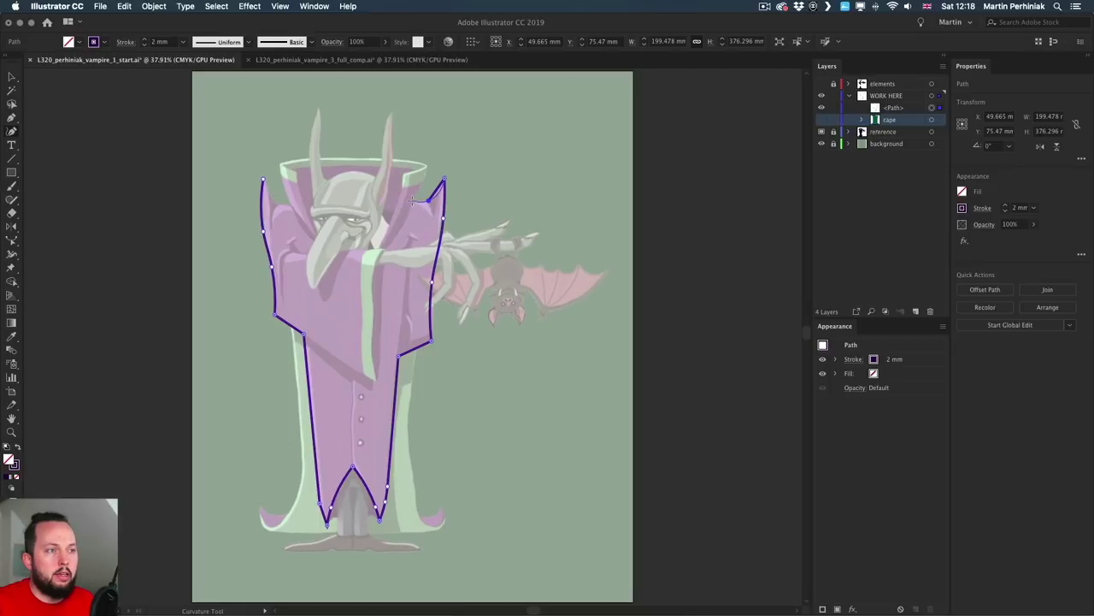
click(411, 202)
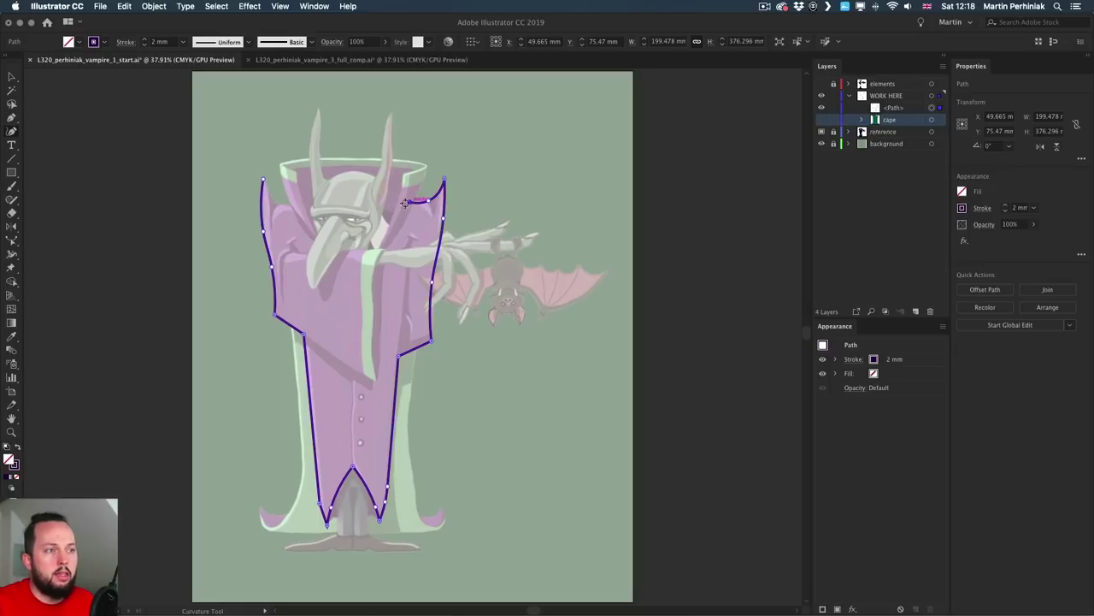
click(305, 202)
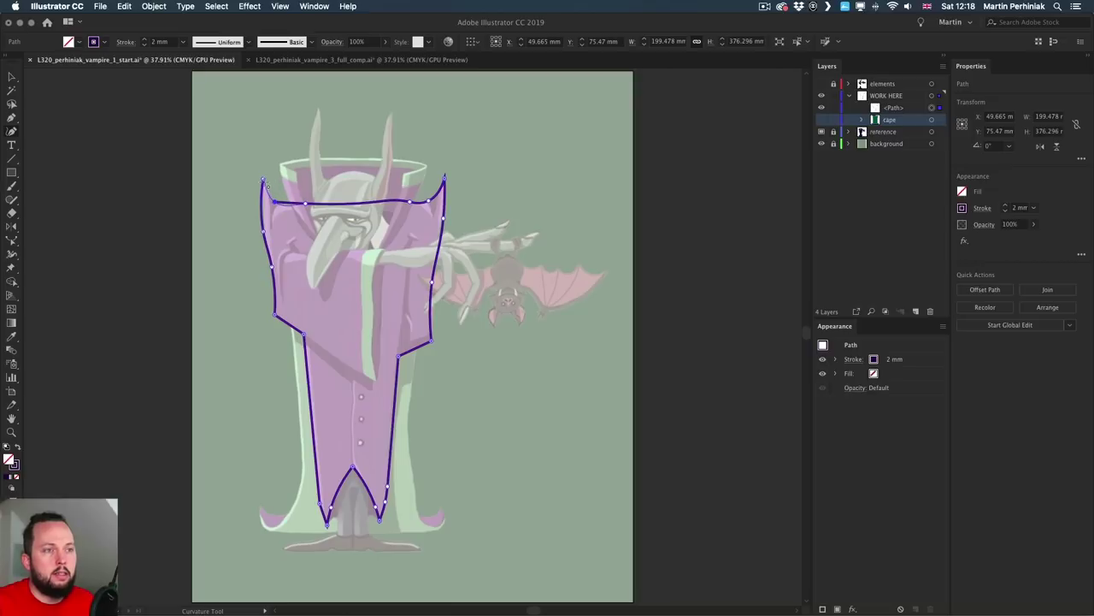
click(263, 179)
key(v)
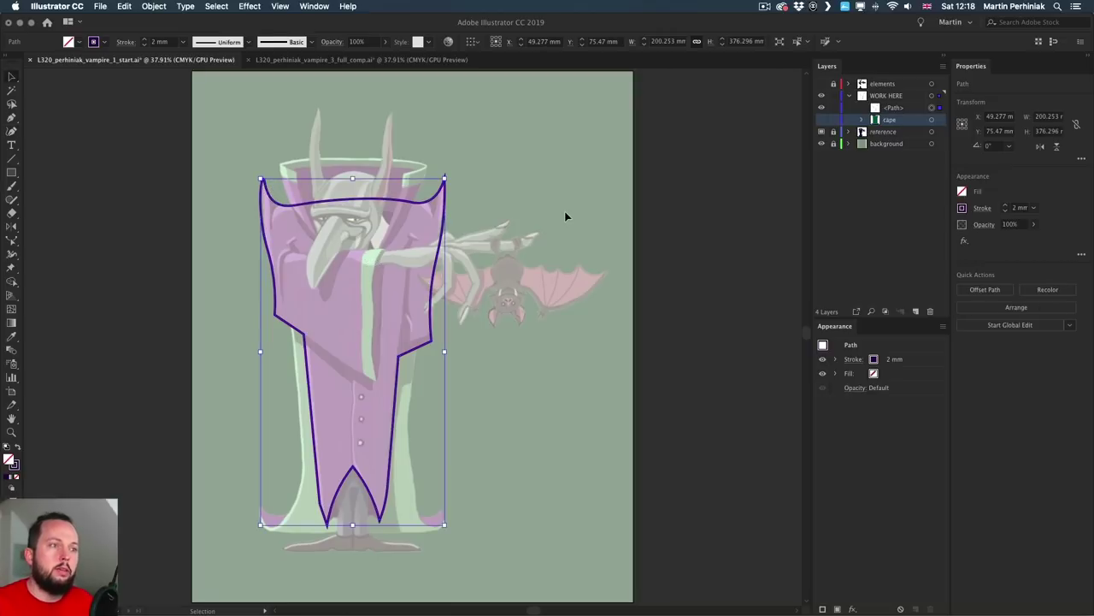
click(564, 213)
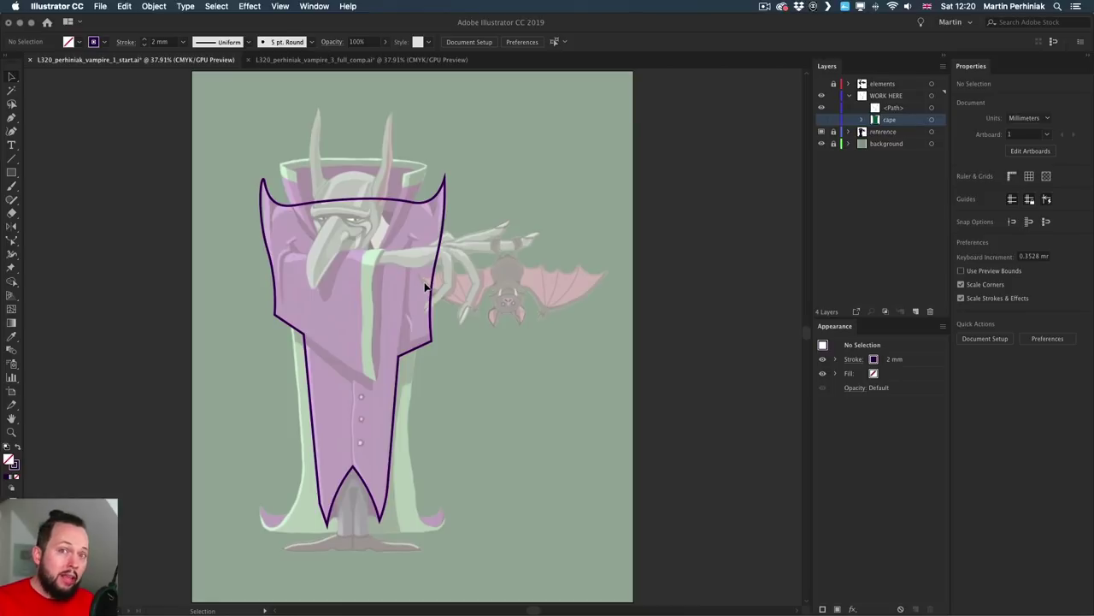
Select the closed coat outline and set the drawing mode to Draw Inside.
click(298, 247)
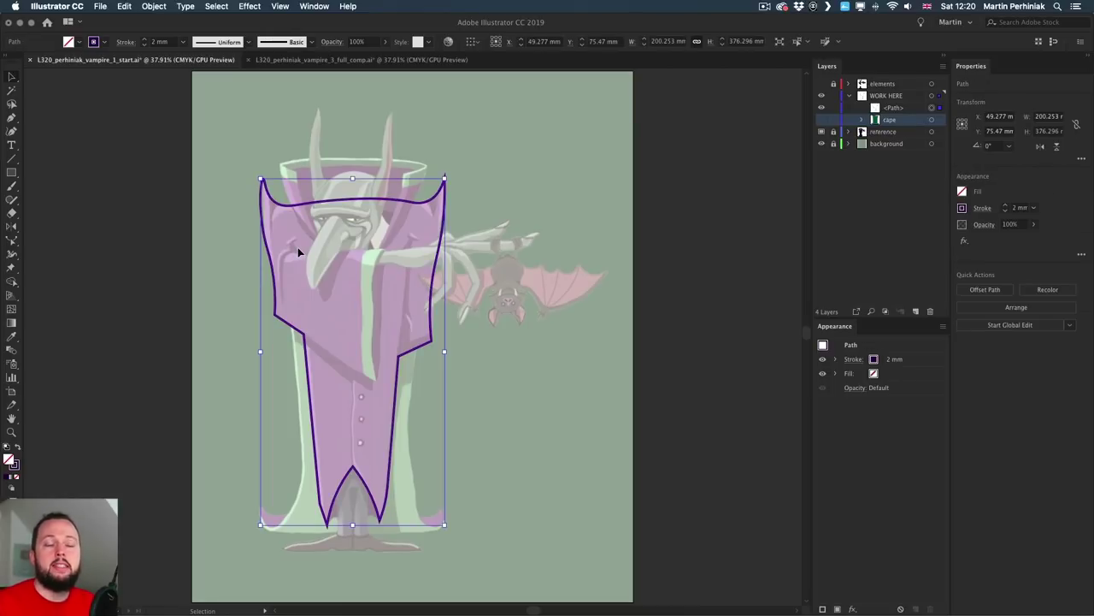
click(13, 490)
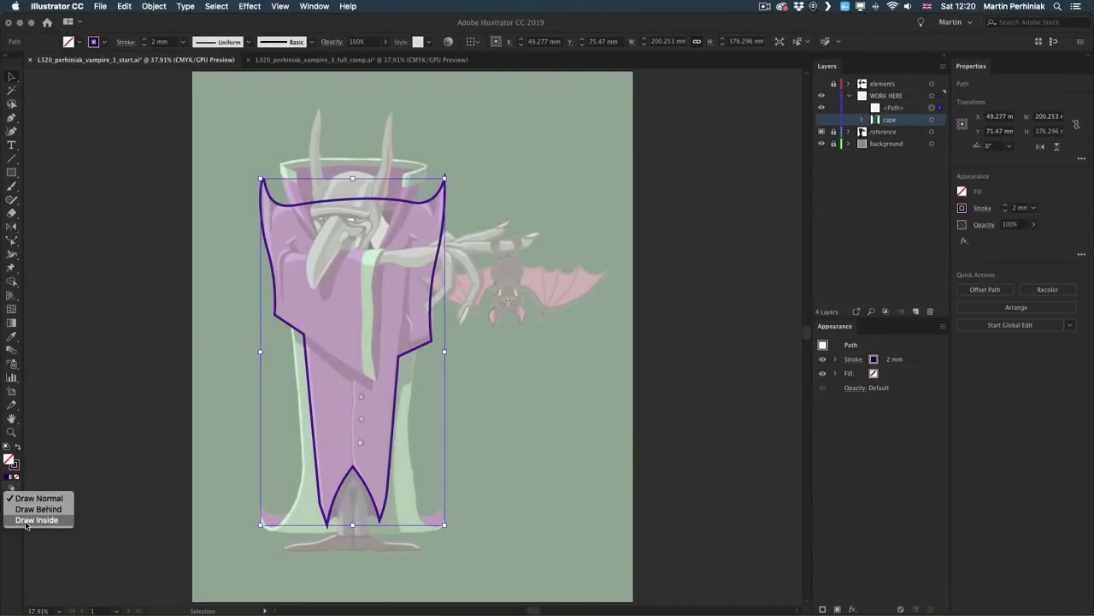
click(30, 520)
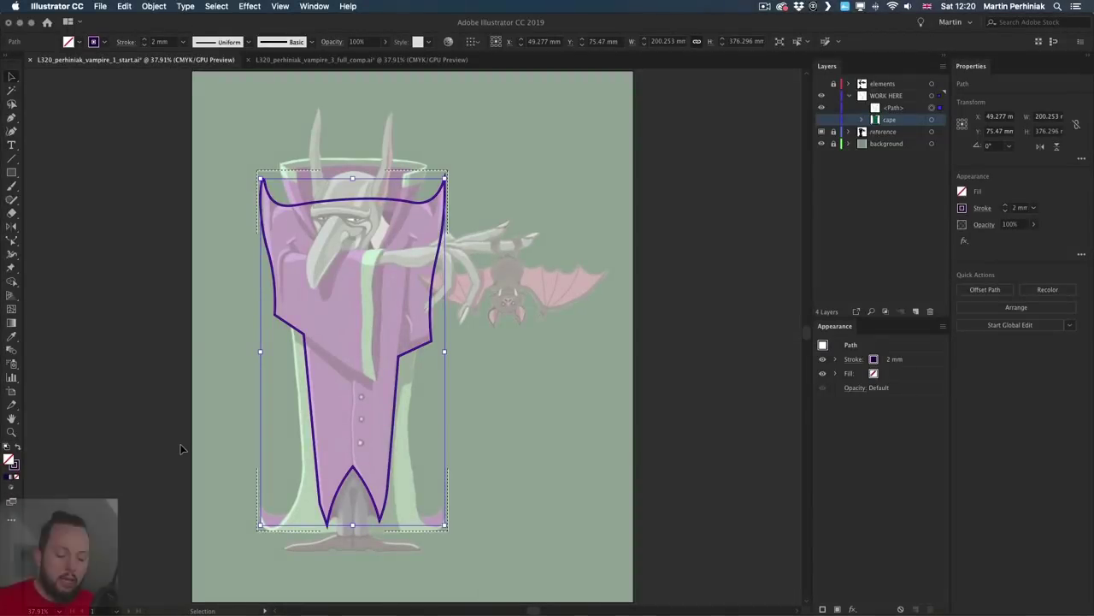
key(shift+d)
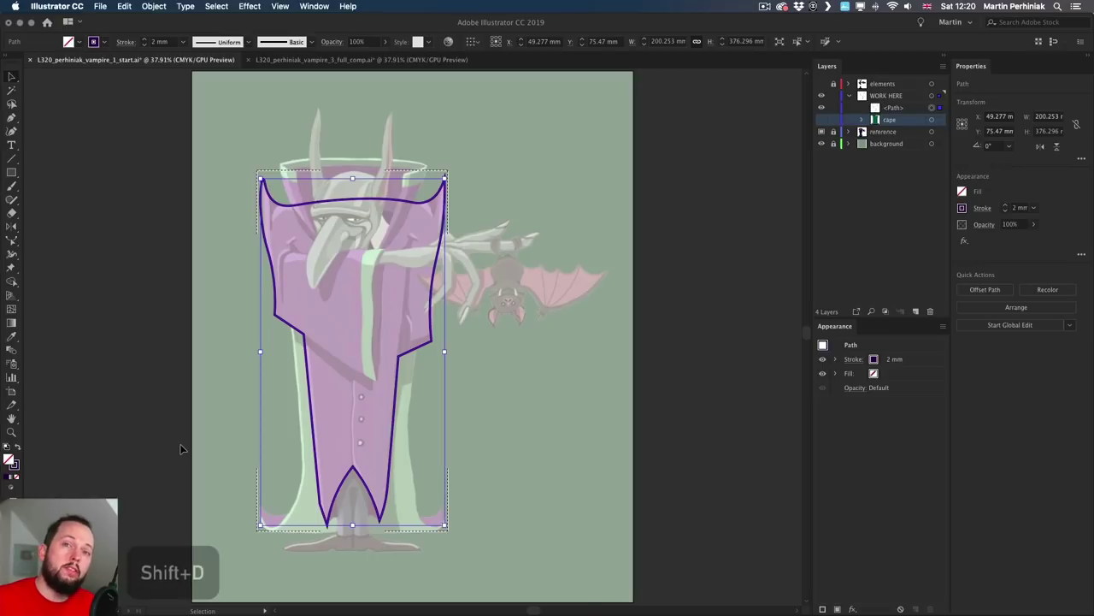
key(shift+d)
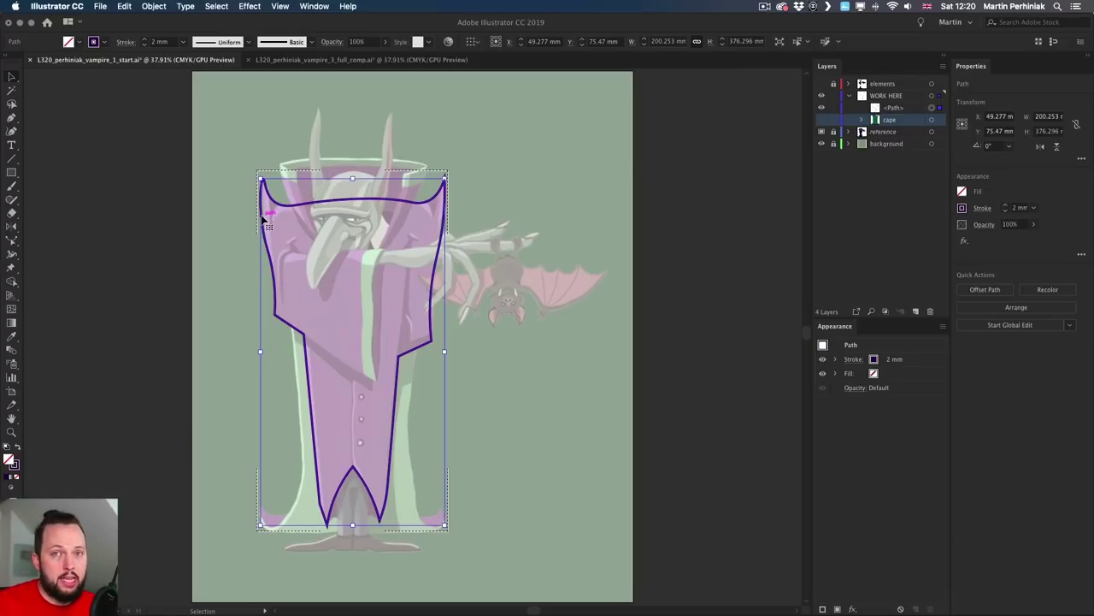
Draw a closed Pen tool shadow shape along the right sleeve's inner edge and underside, and swap its fill and stroke colours.
key(p)
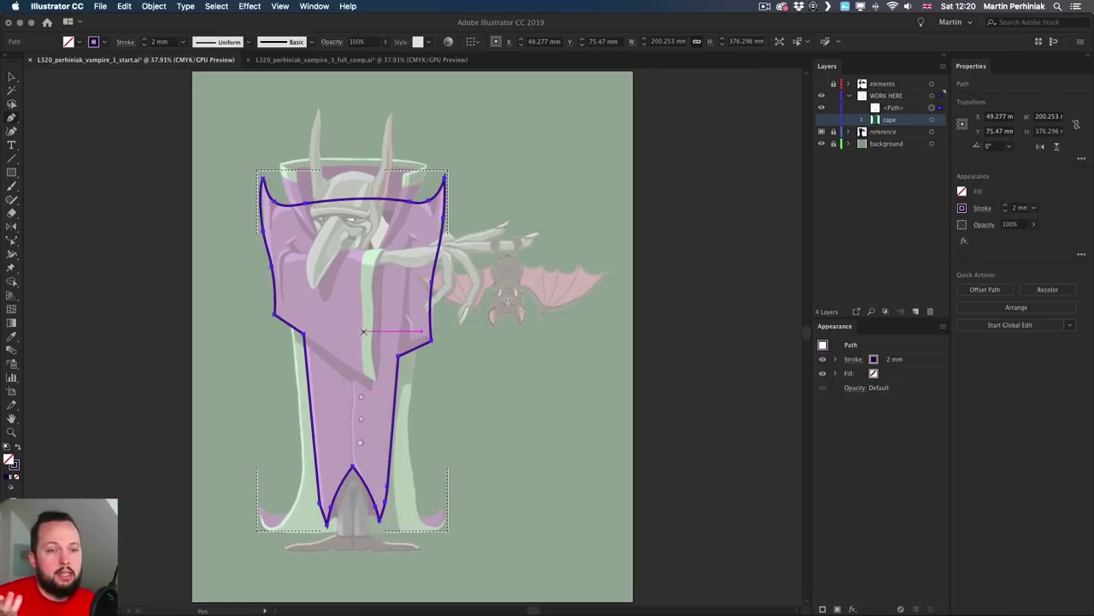
click(408, 237)
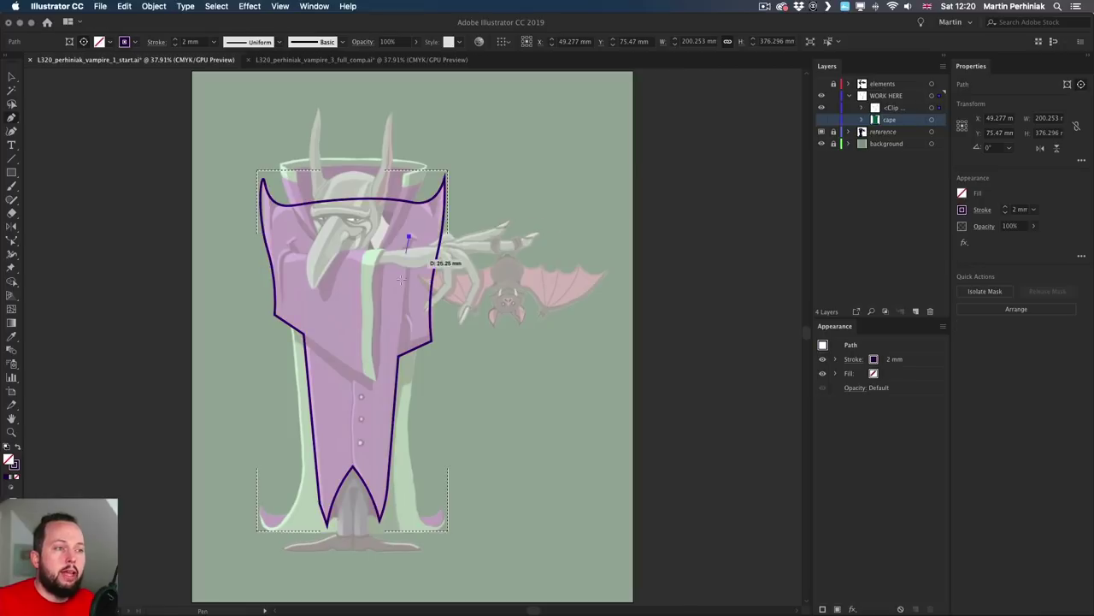
drag(398, 377, 444, 354)
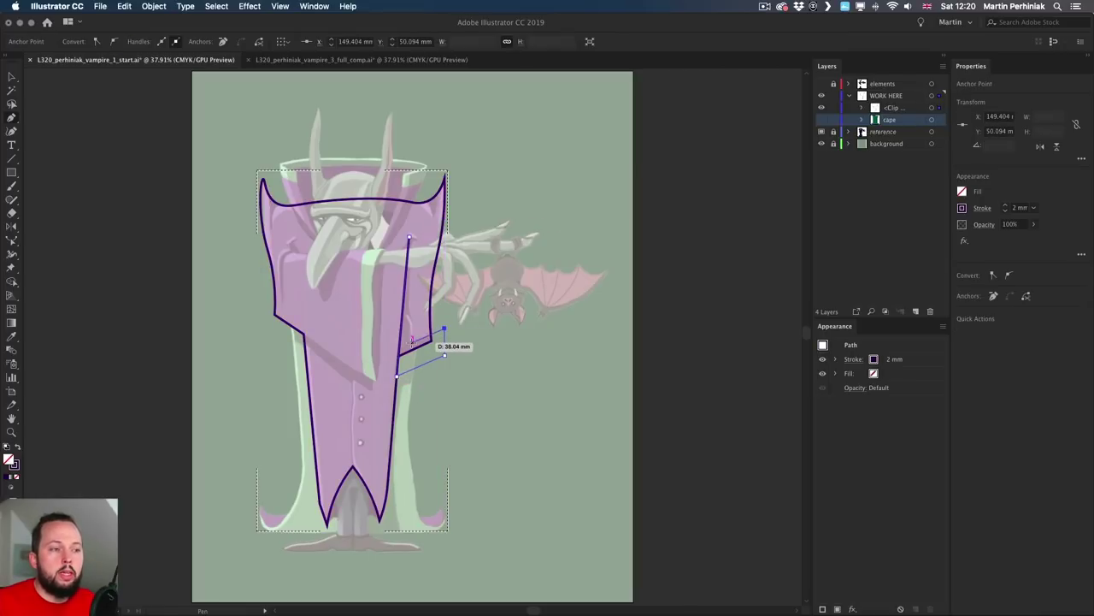
click(408, 340)
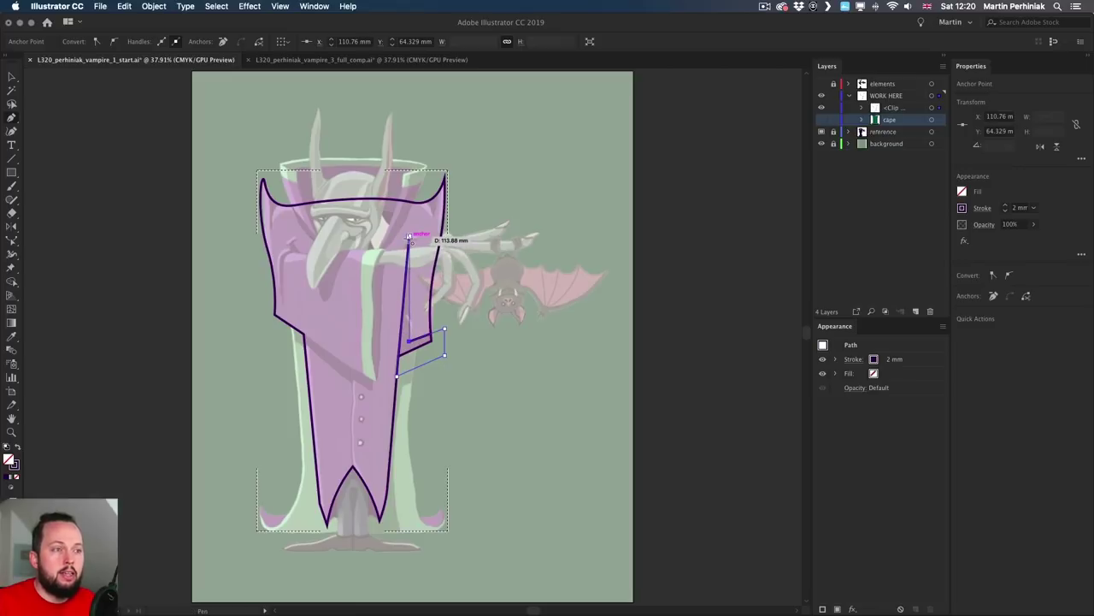
click(409, 238)
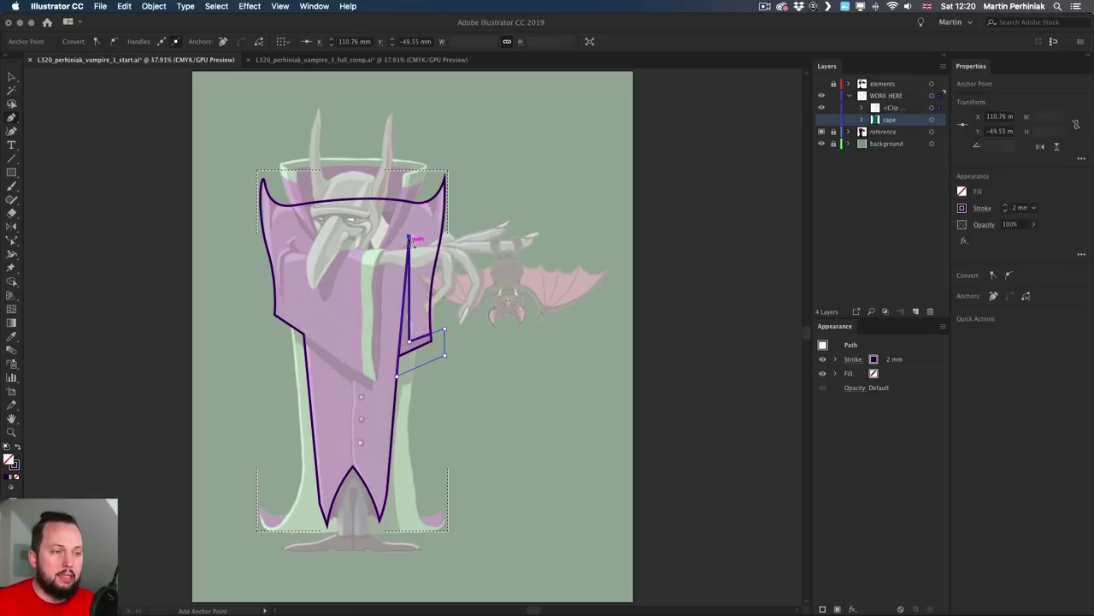
key(shift+x)
key(v)
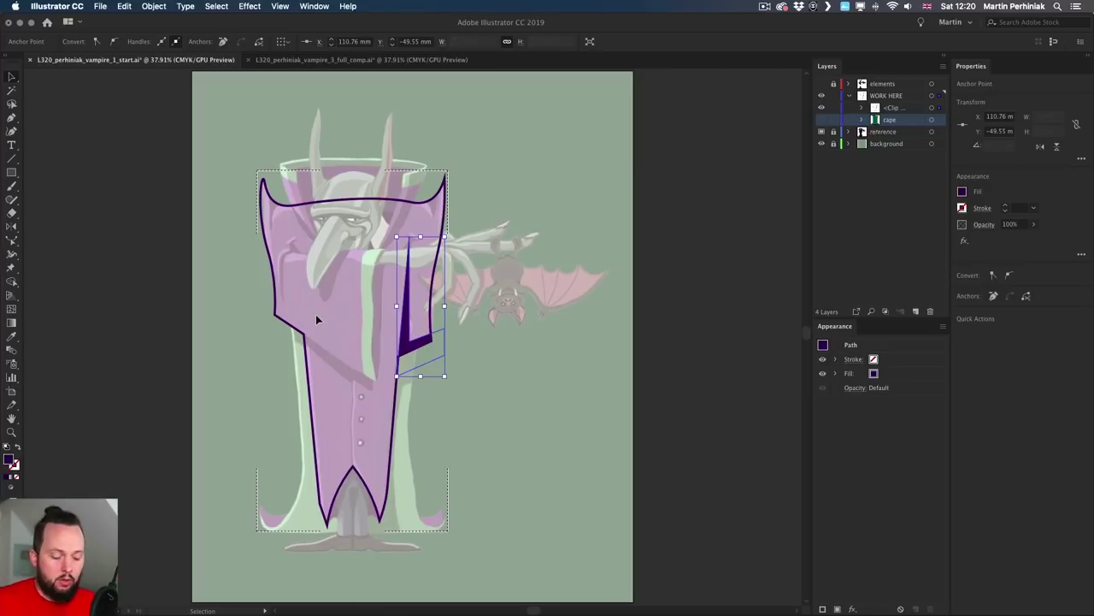
Draw a second closed, filled Pen tool shape inside the coat for the diagonal shadow beneath the left sleeve.
key(p)
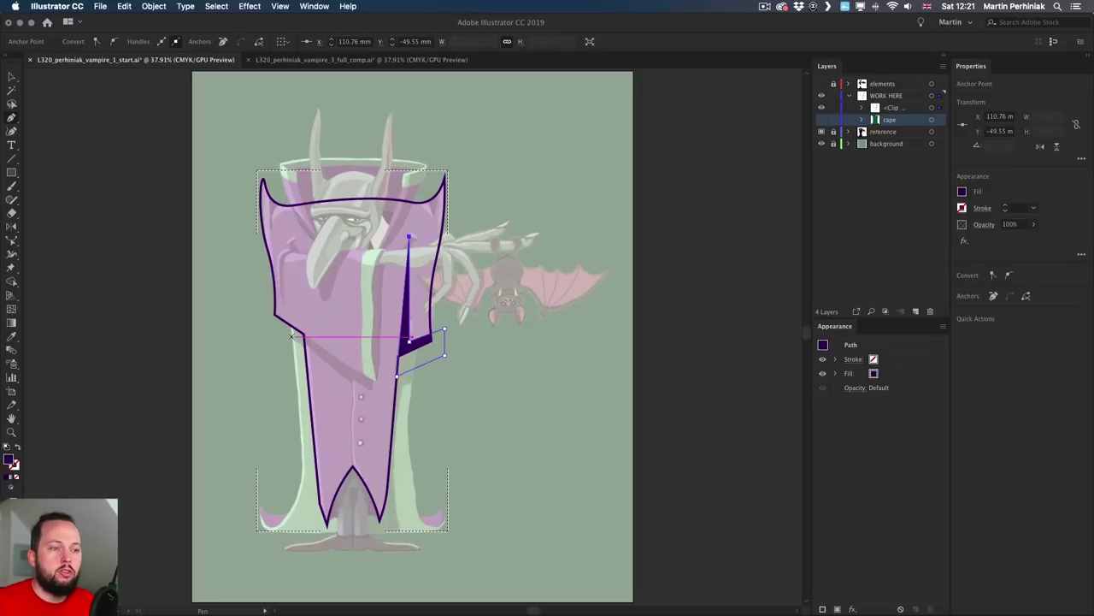
click(291, 336)
drag(352, 380, 370, 362)
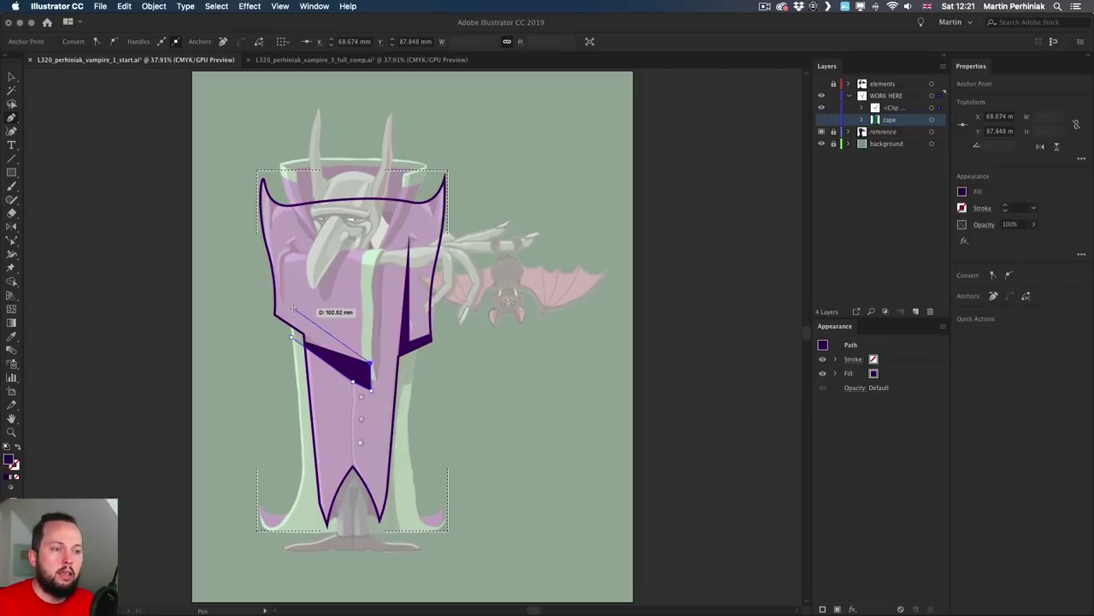
click(292, 309)
click(292, 336)
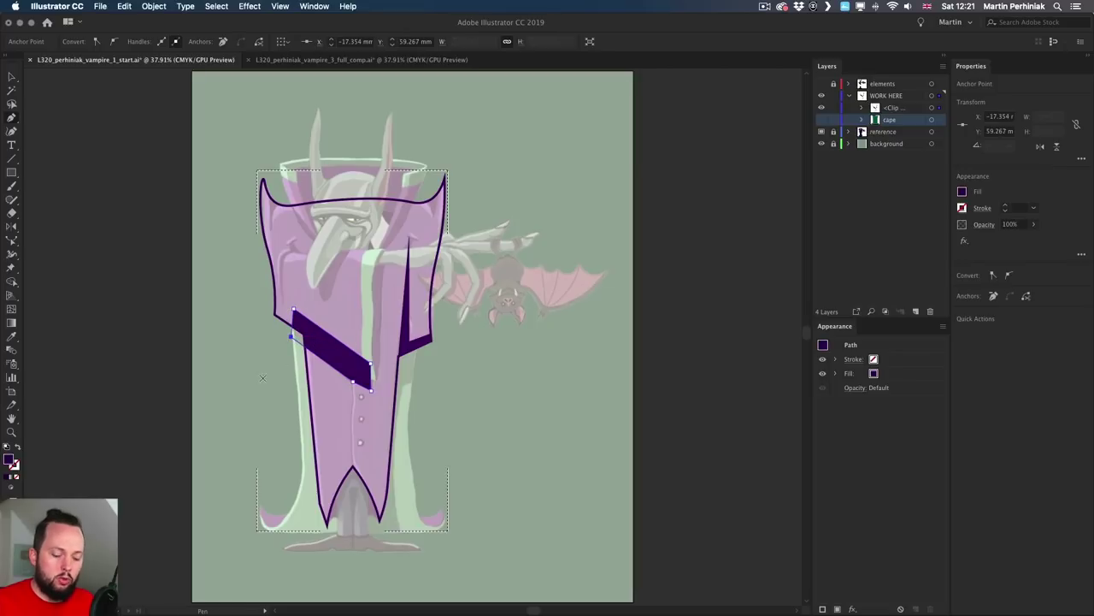
Draw small filled Pen tool shadow shapes inside the coat at both shoulder tips, and return to Draw Normal mode.
key(v)
click(240, 376)
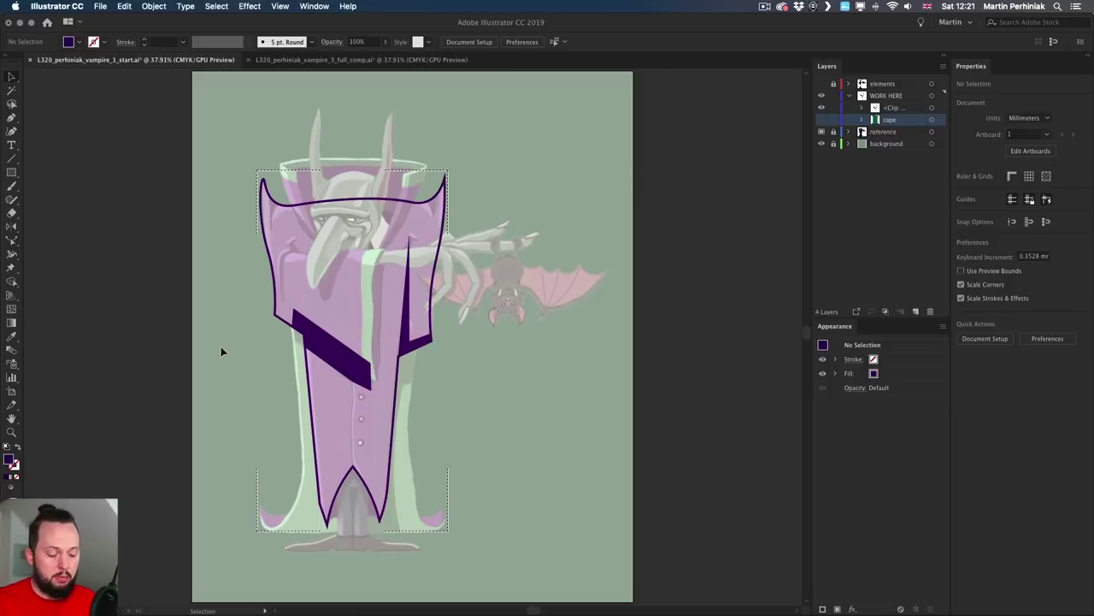
key(p)
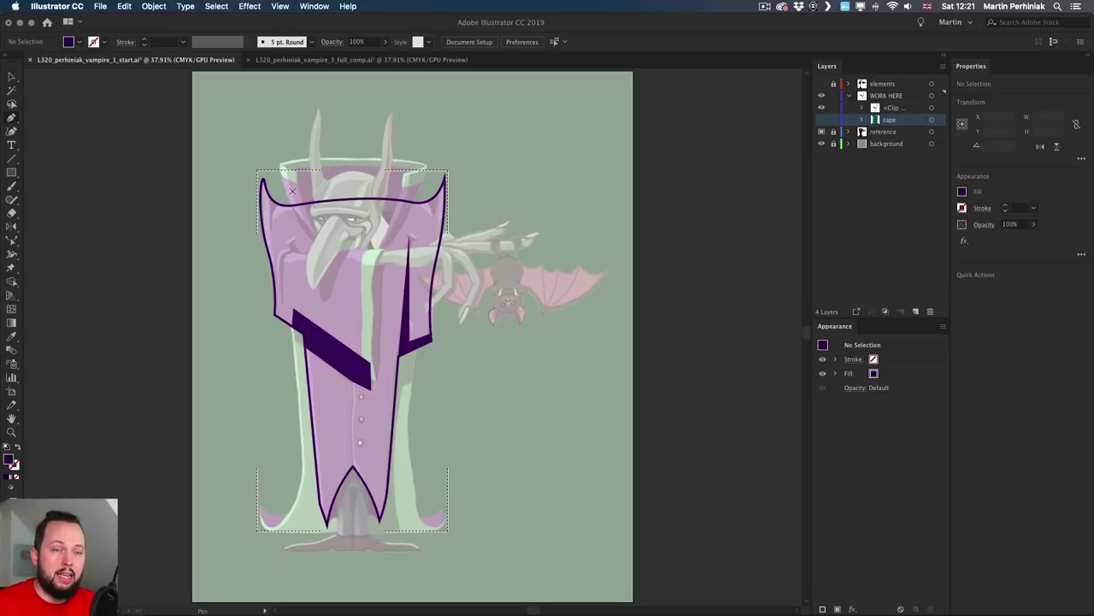
mouse_move(271, 182)
mouse_down()
mouse_move(272, 224)
mouse_move(291, 189)
mouse_move(301, 194)
mouse_move(282, 188)
mouse_up()
key(super+shift+a)
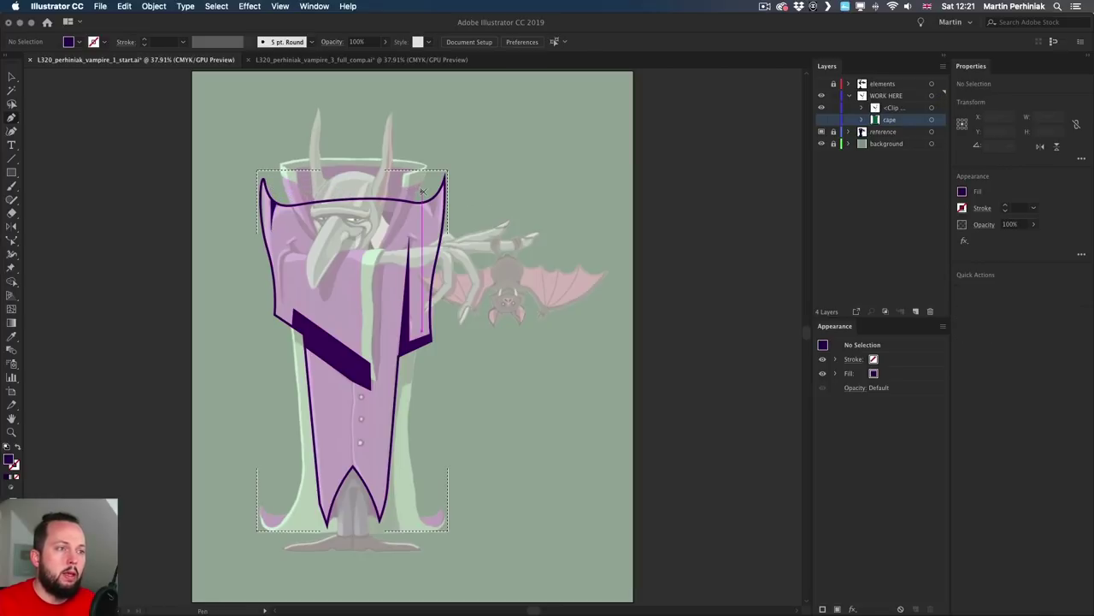
mouse_move(420, 191)
mouse_down()
mouse_move(433, 231)
mouse_move(437, 178)
mouse_up()
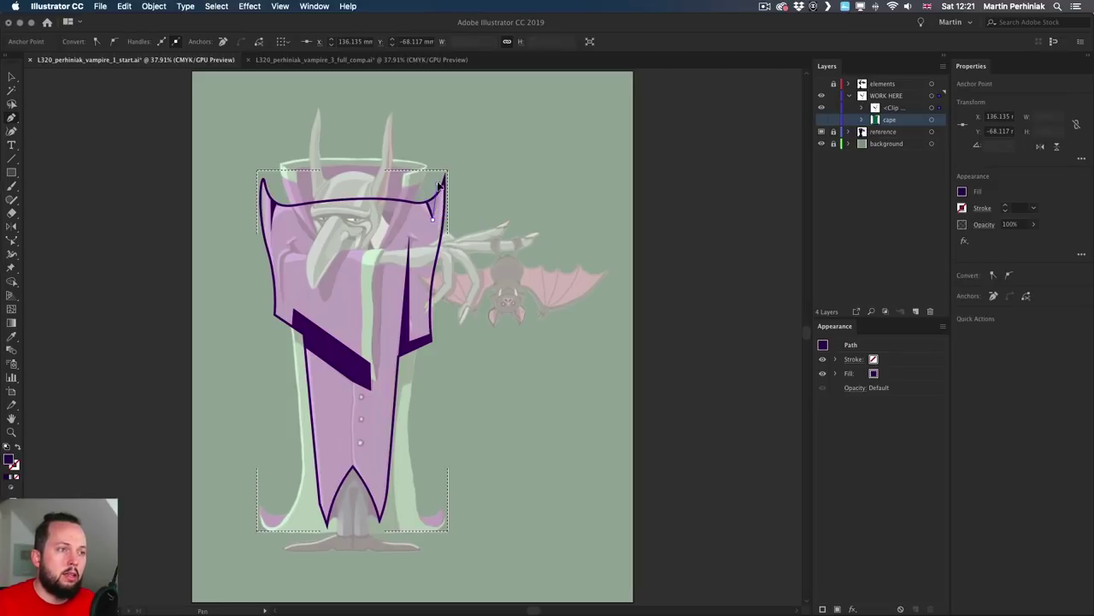
super+click(477, 180)
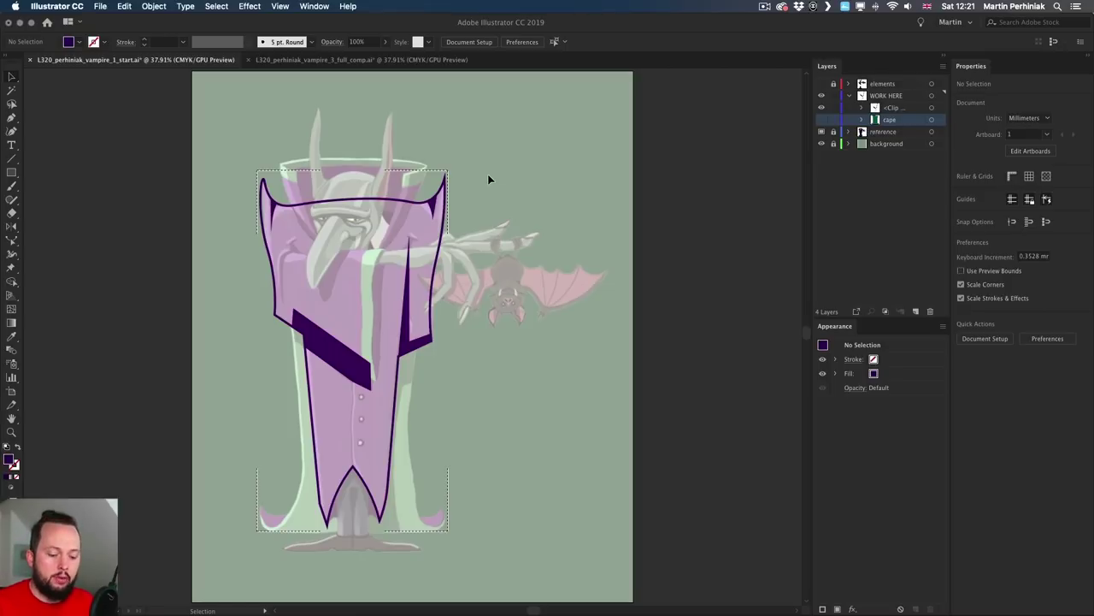
key(shift+d)
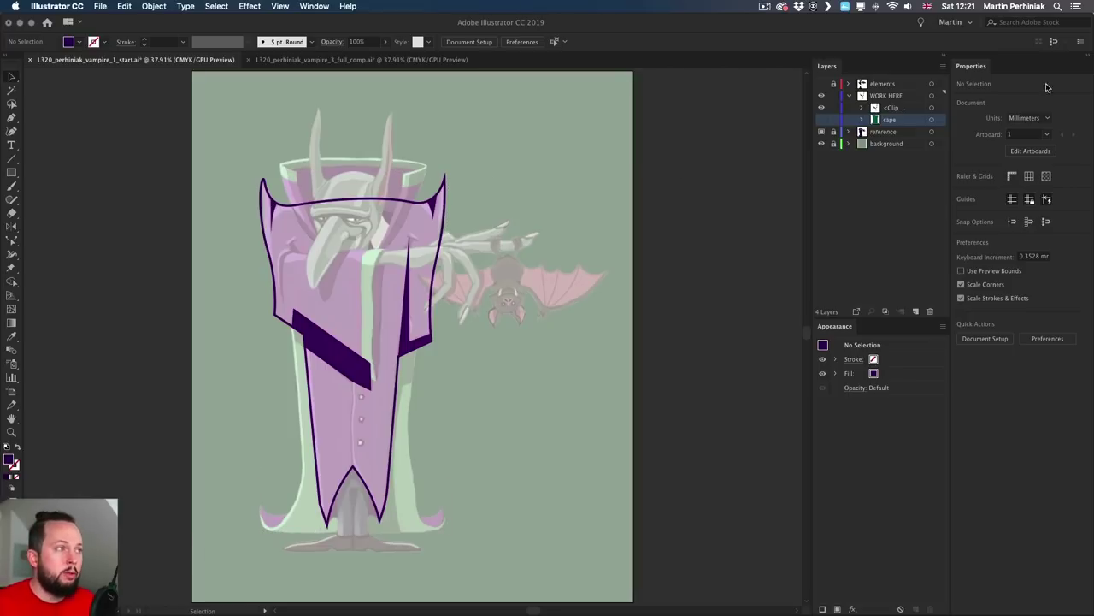
Expand the coat's clip group in the layer list, widen the list, and inspect the clipping path and first shadow path.
click(863, 108)
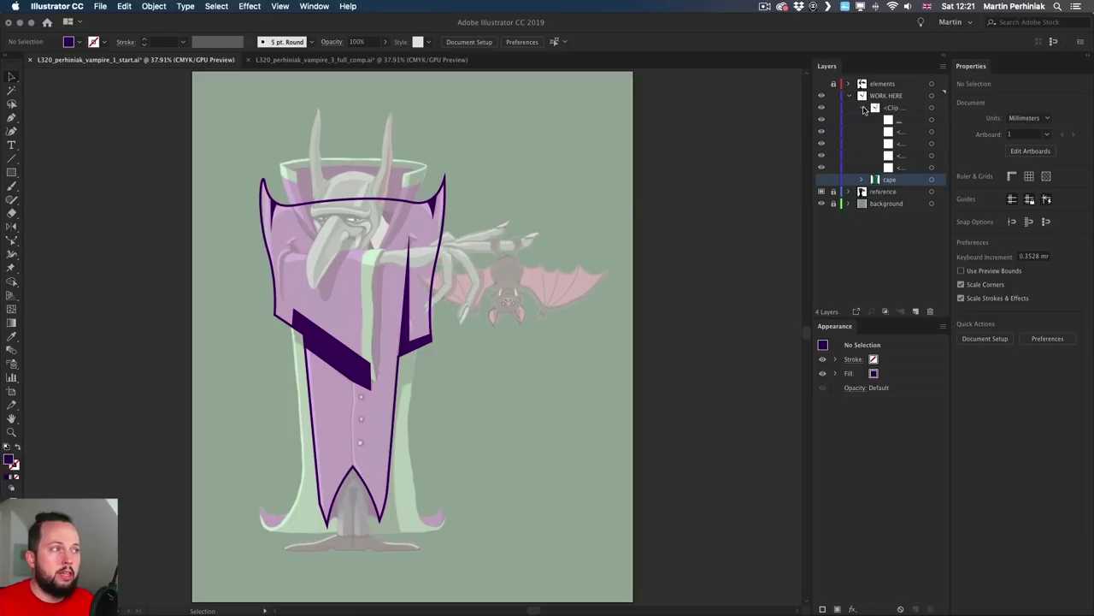
click(932, 121)
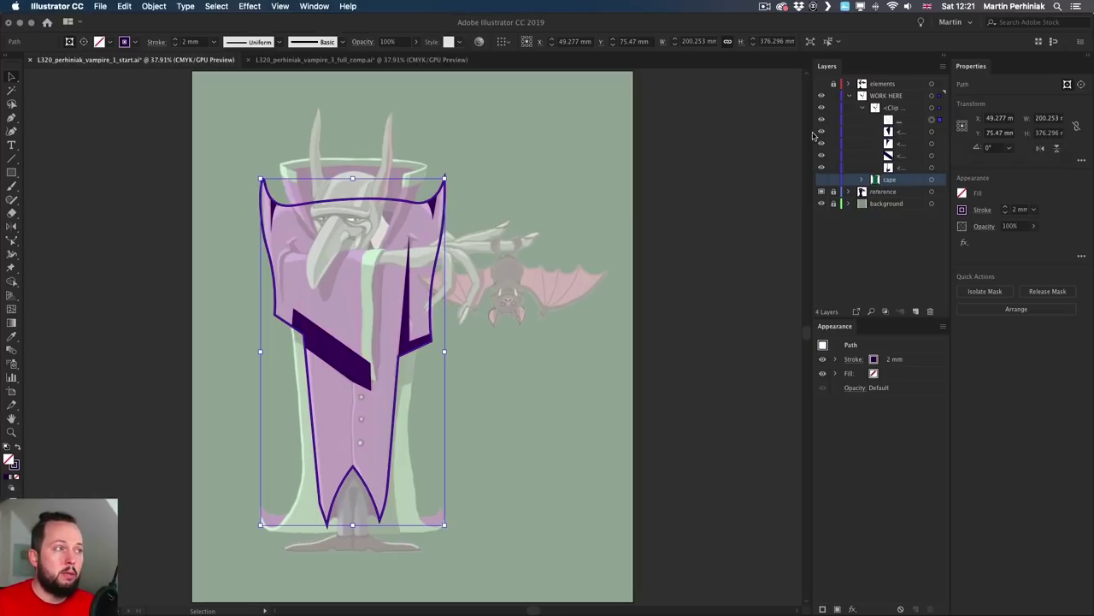
drag(809, 133, 794, 132)
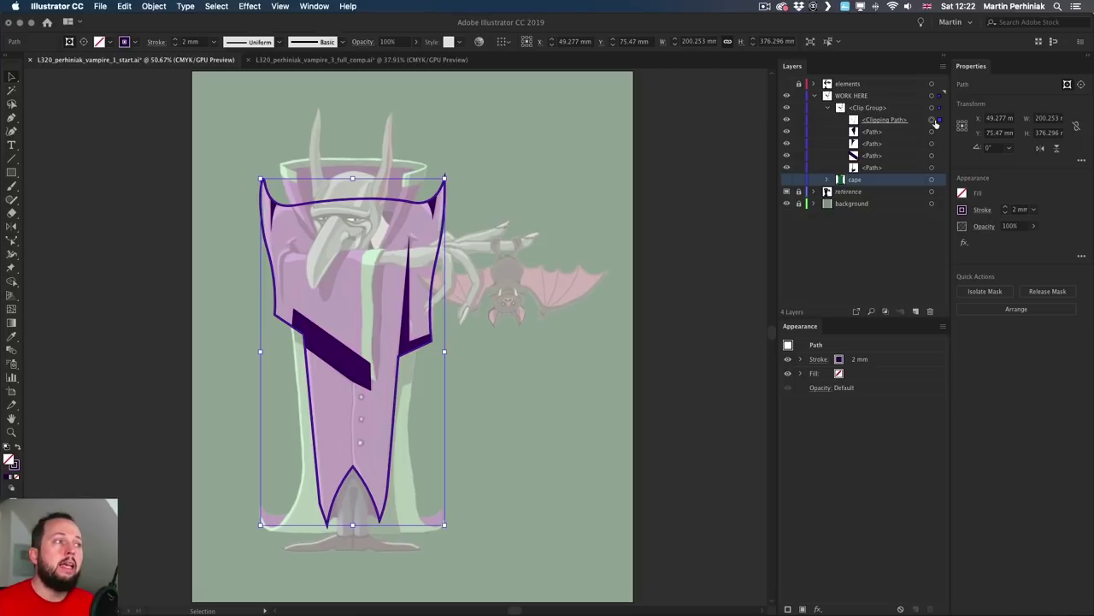
click(885, 135)
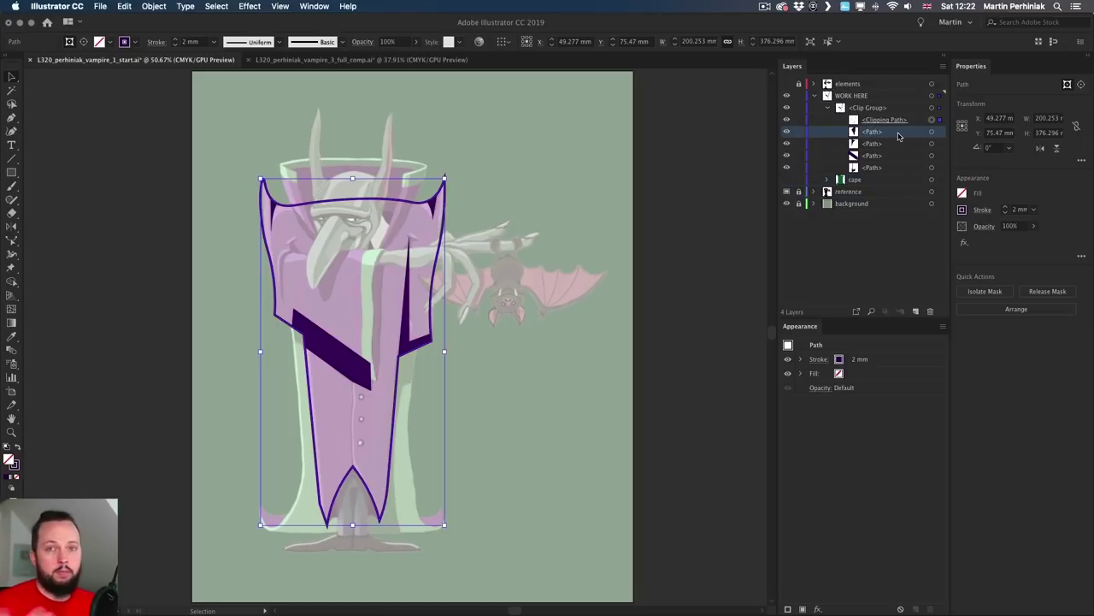
click(933, 133)
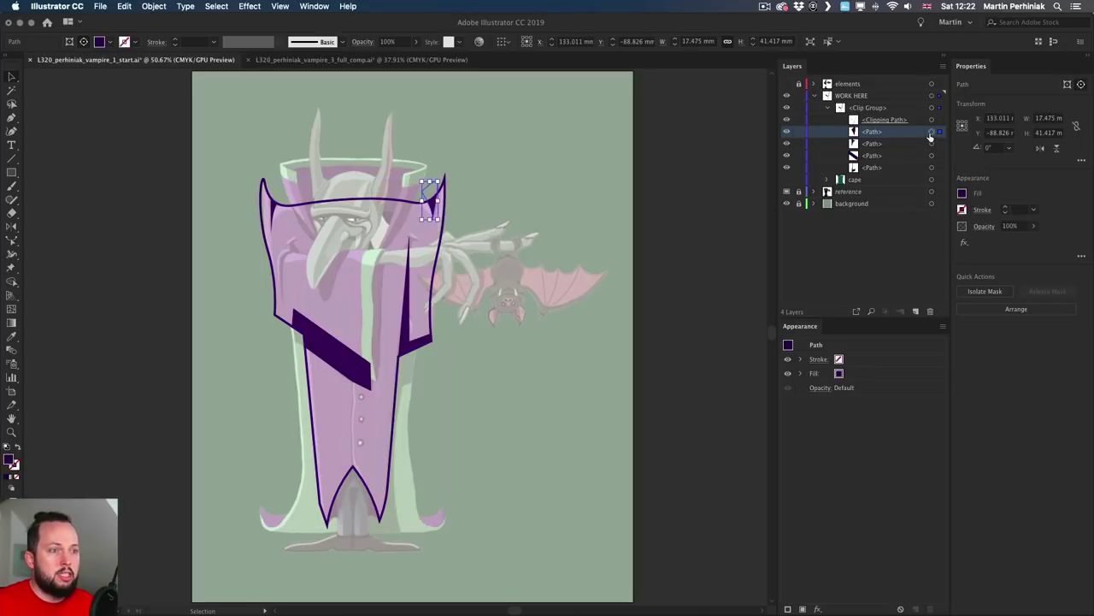
Try moving the diagonal shadow past the coat's edge, return it to its place on the chest and deselect it.
click(938, 154)
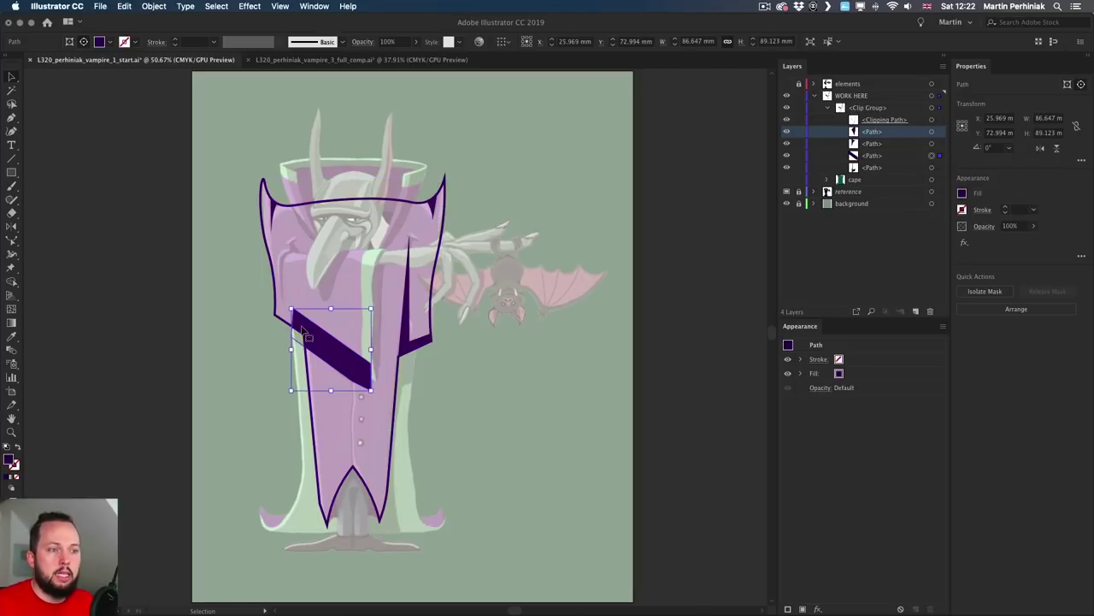
drag(336, 356, 269, 368)
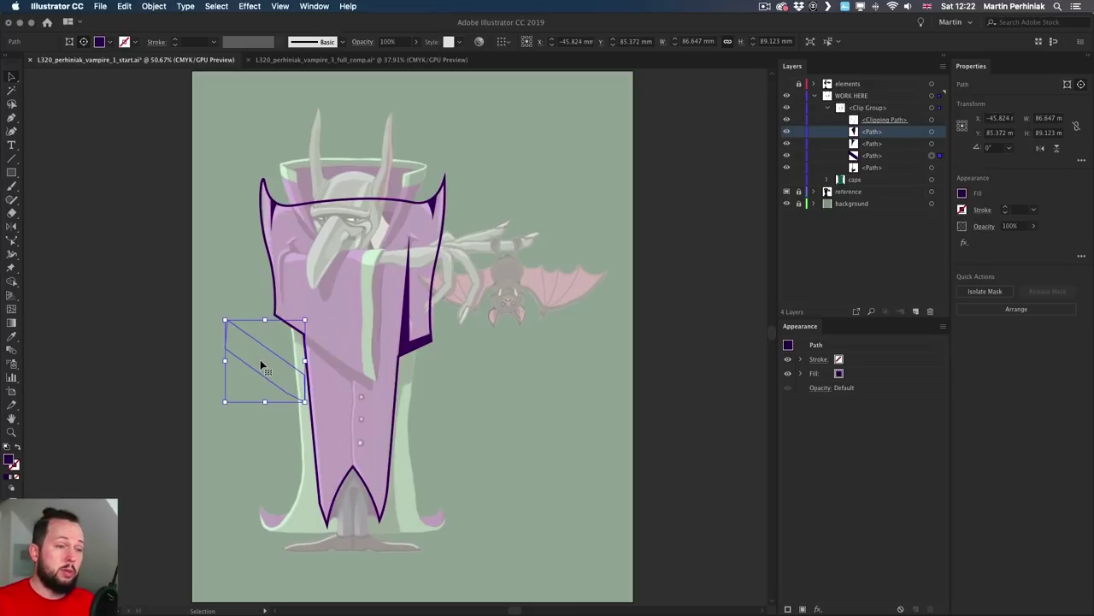
drag(261, 366, 333, 357)
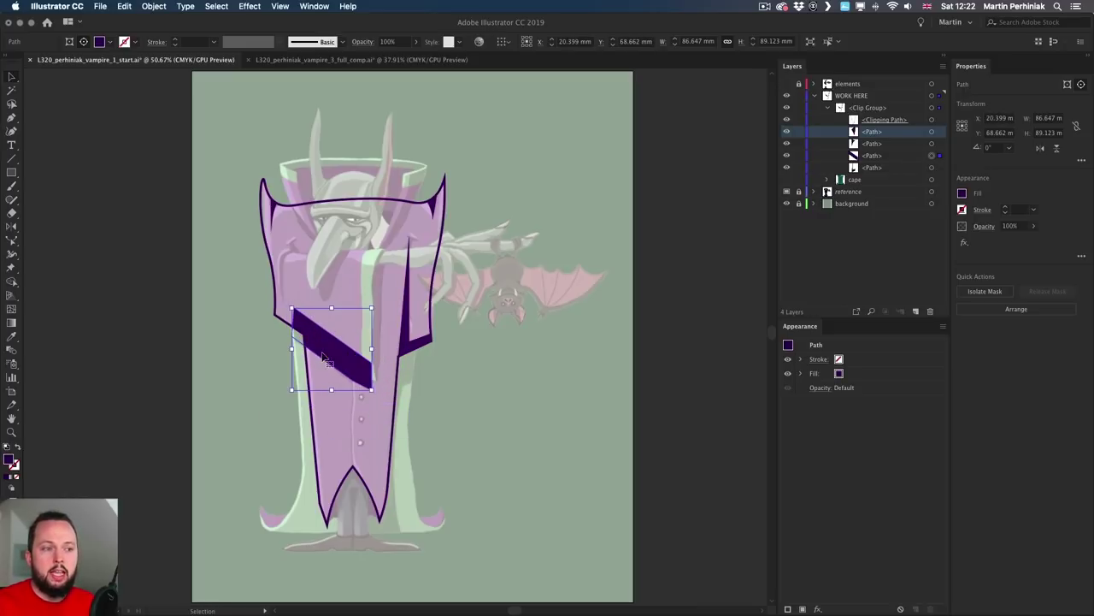
click(248, 390)
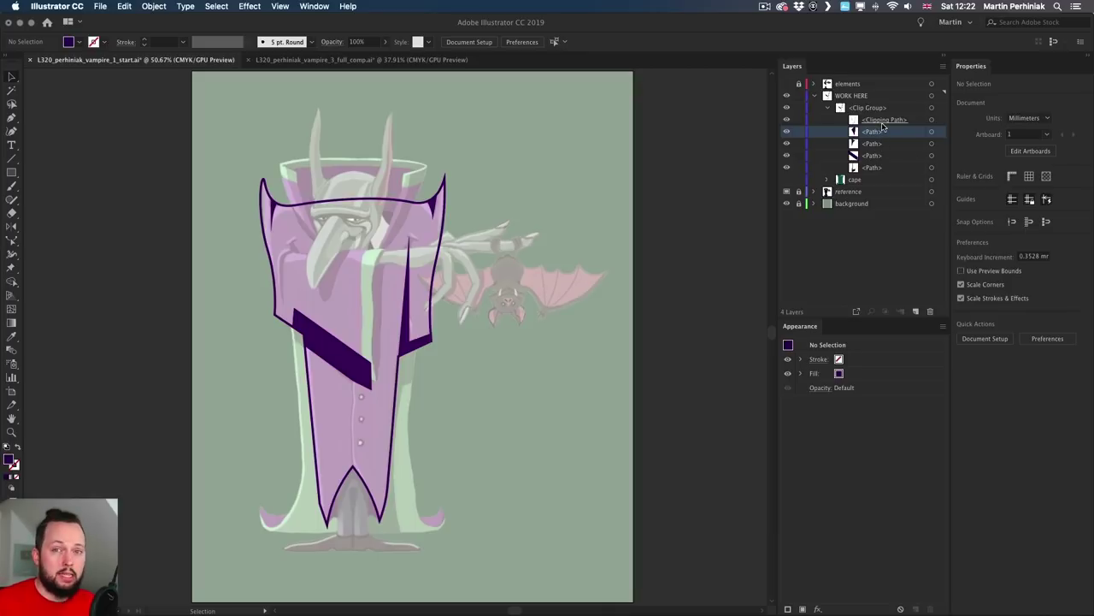
Select the coat's clipping path, give it a purple fill and no stroke, and deselect it.
click(928, 120)
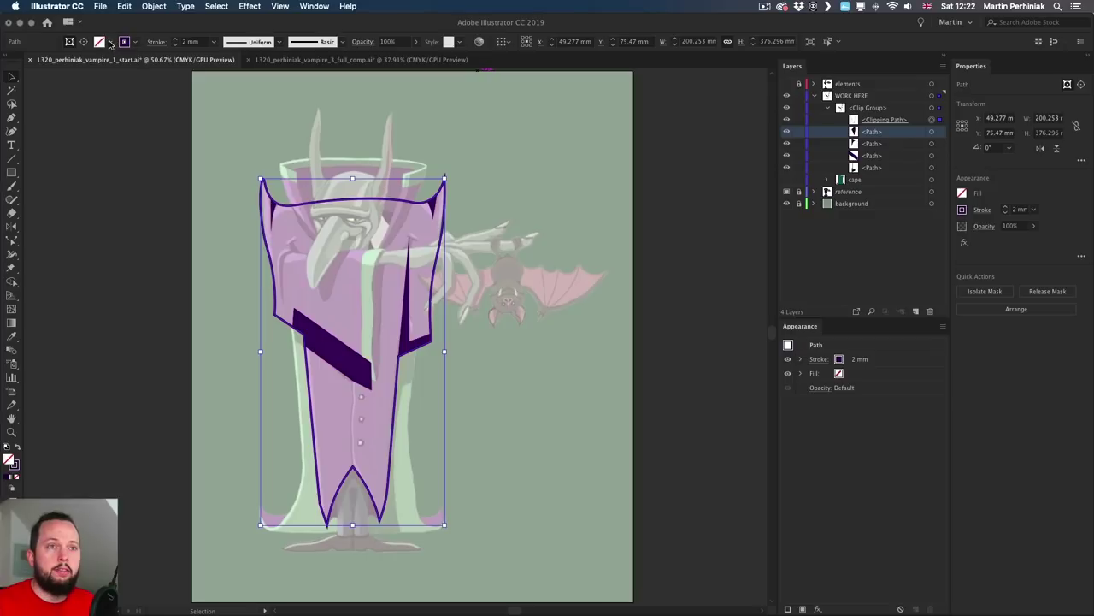
click(111, 43)
click(24, 73)
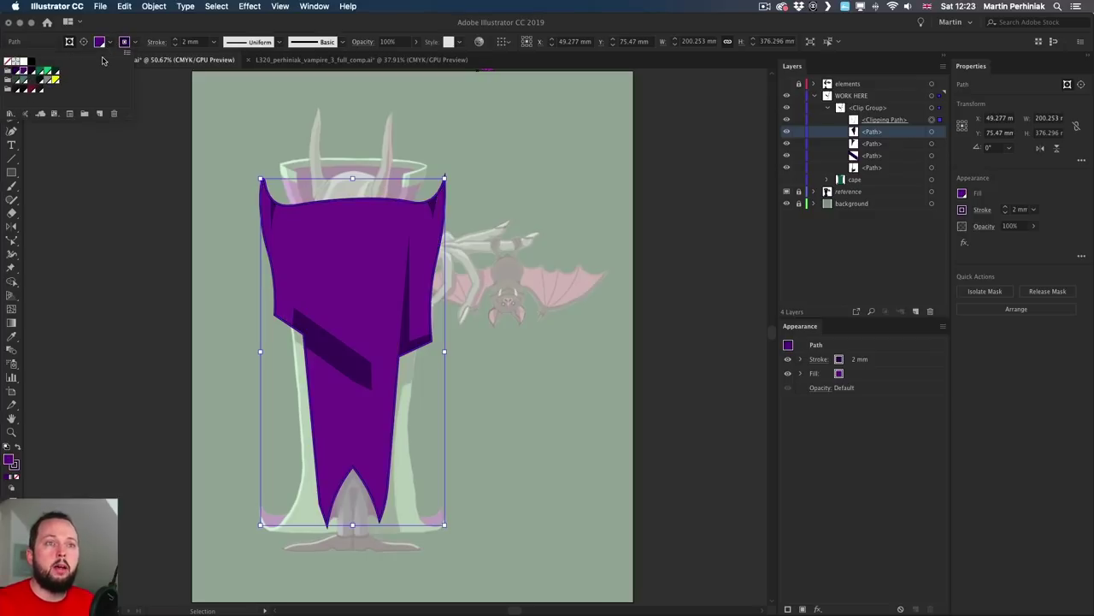
click(130, 41)
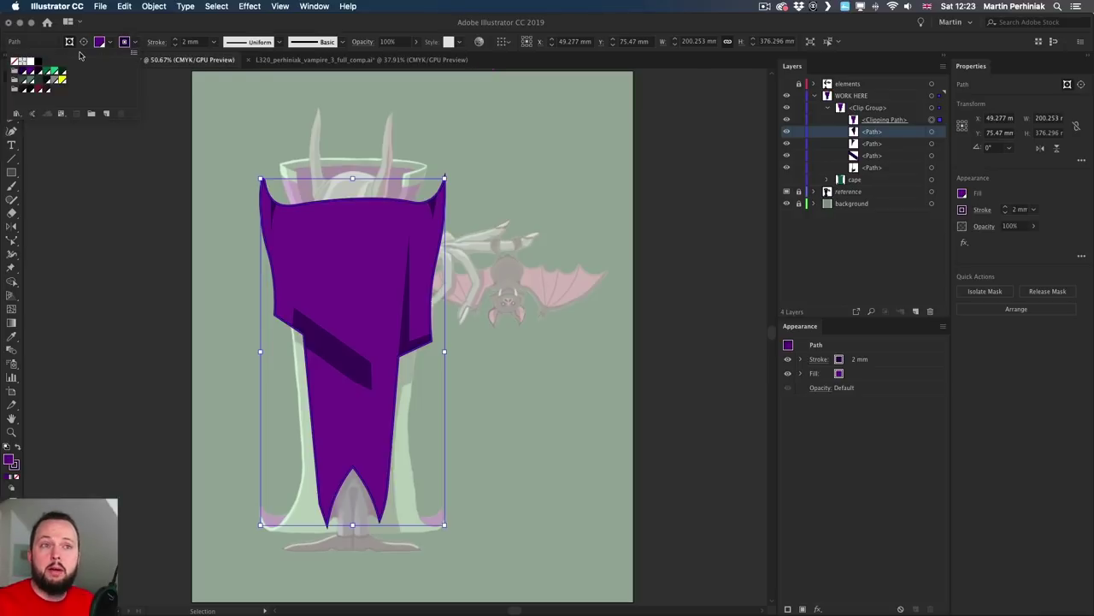
click(15, 61)
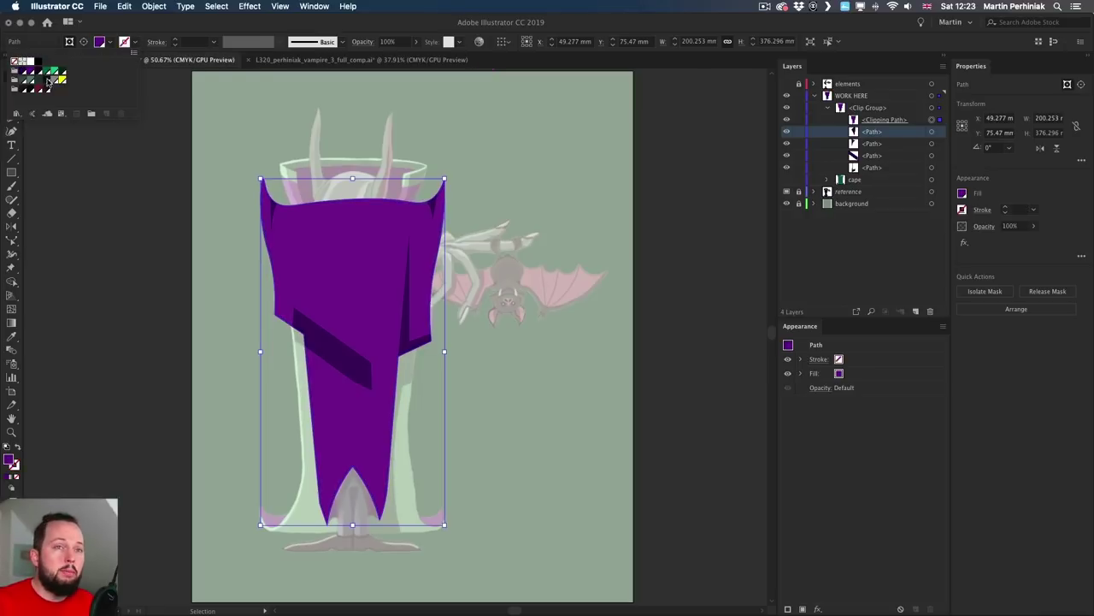
click(905, 122)
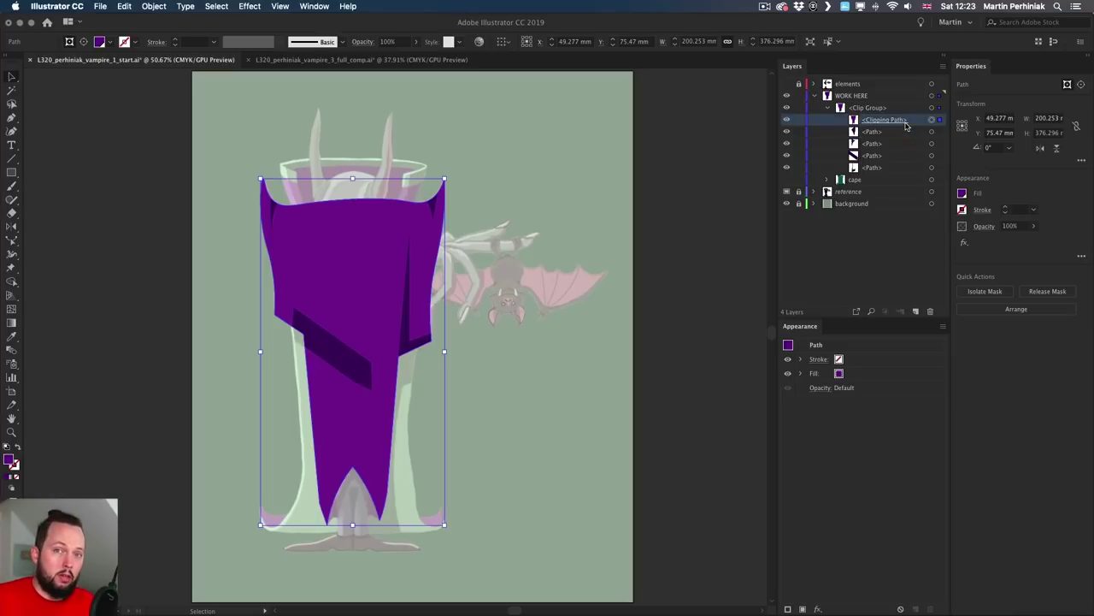
click(660, 235)
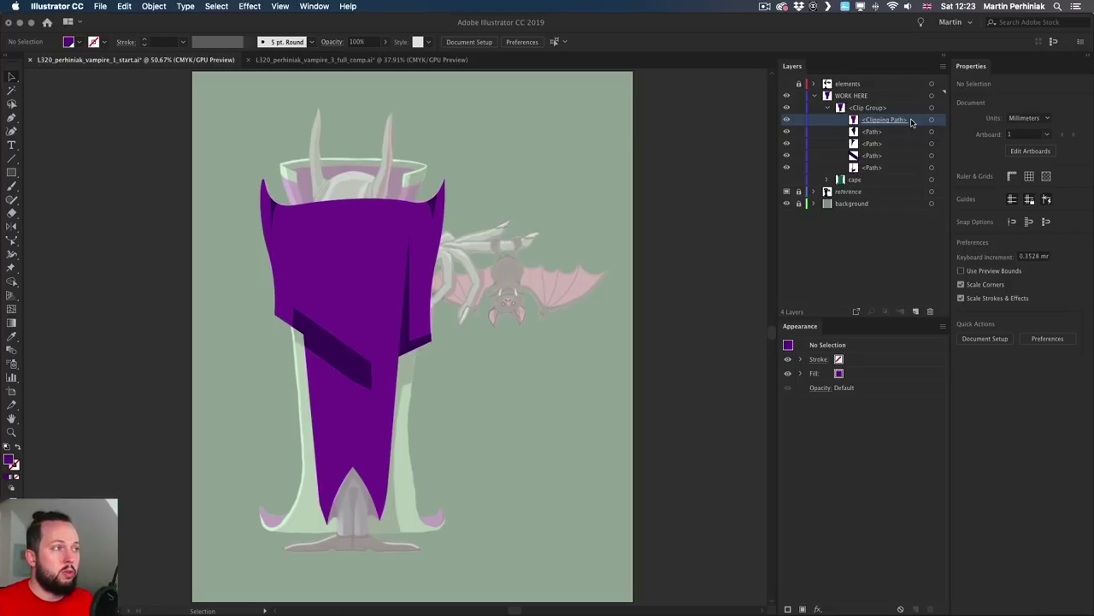
mouse_move(912, 123)
mouse_down()
mouse_move(906, 173)
mouse_move(902, 119)
mouse_up()
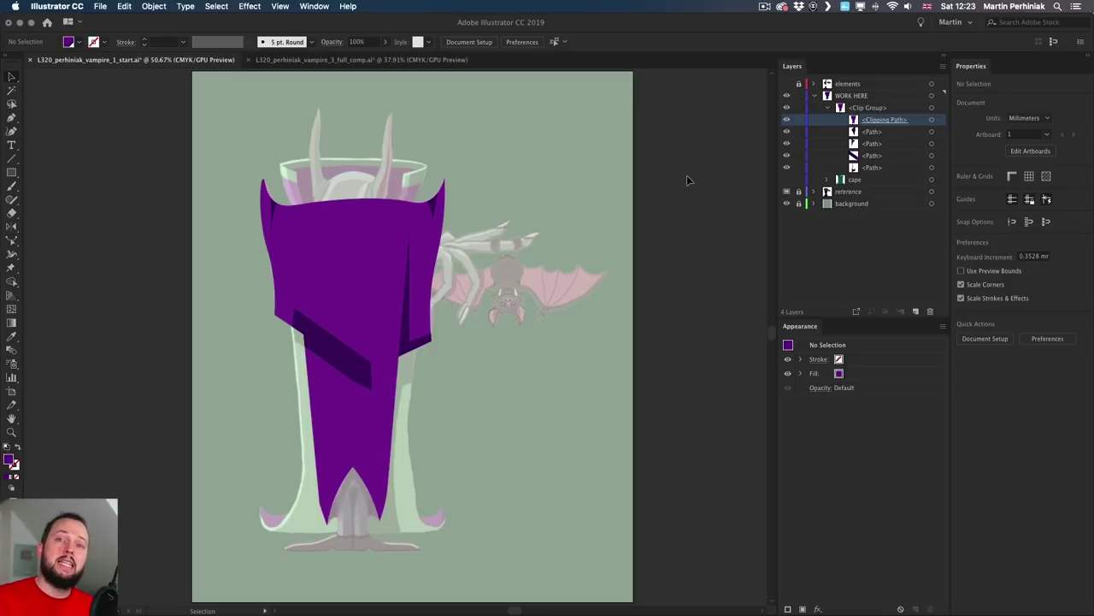
Rename the clip group as coat, and hide both the coat and the cape.
click(828, 107)
double_click(865, 108)
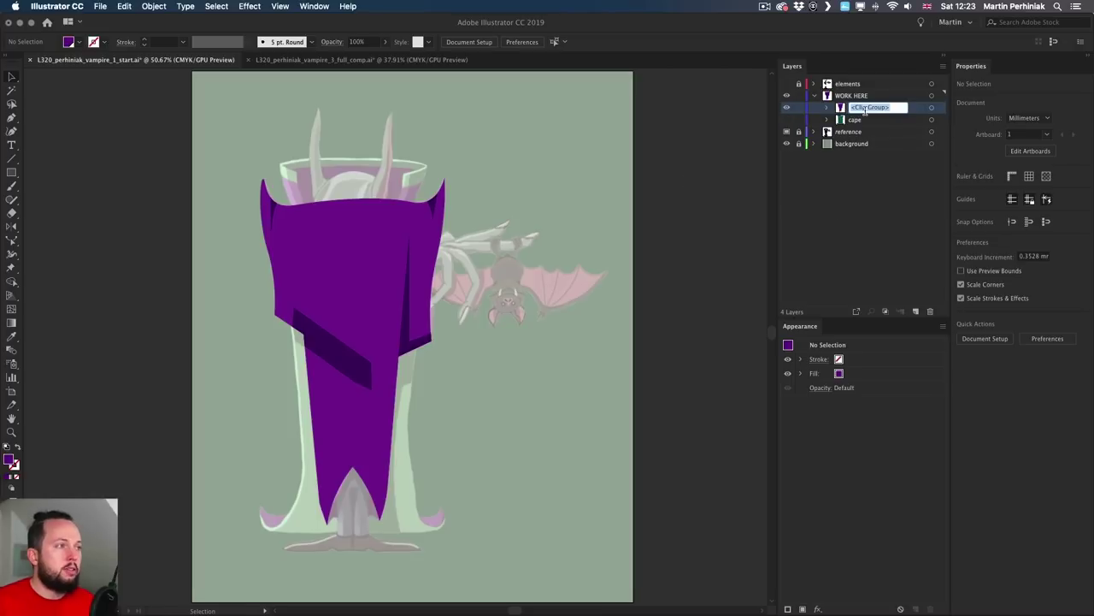
text(c)
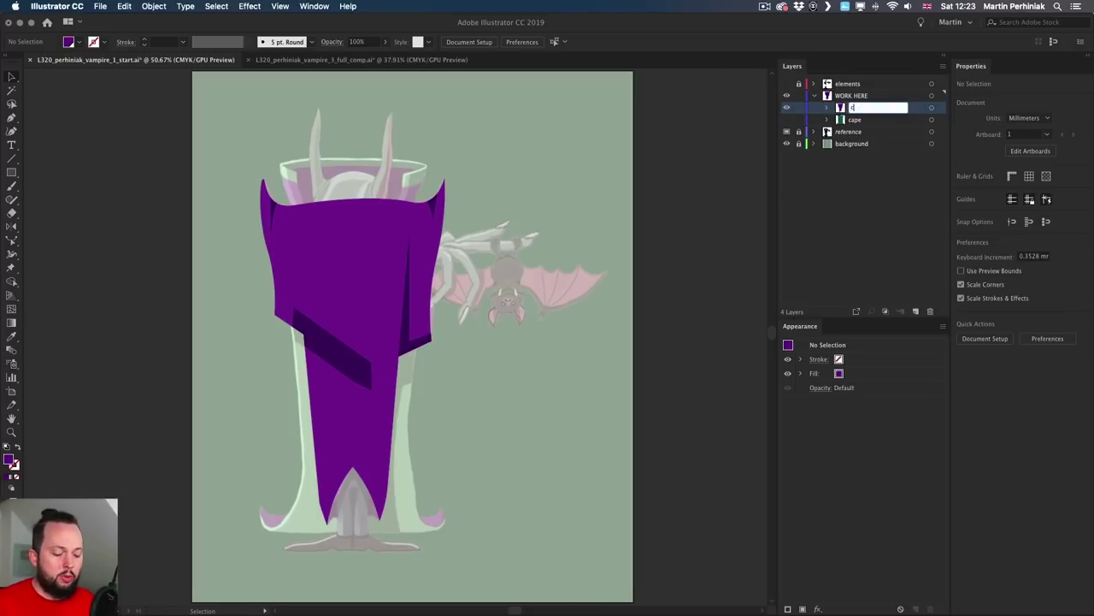
text(oat)
key(Return)
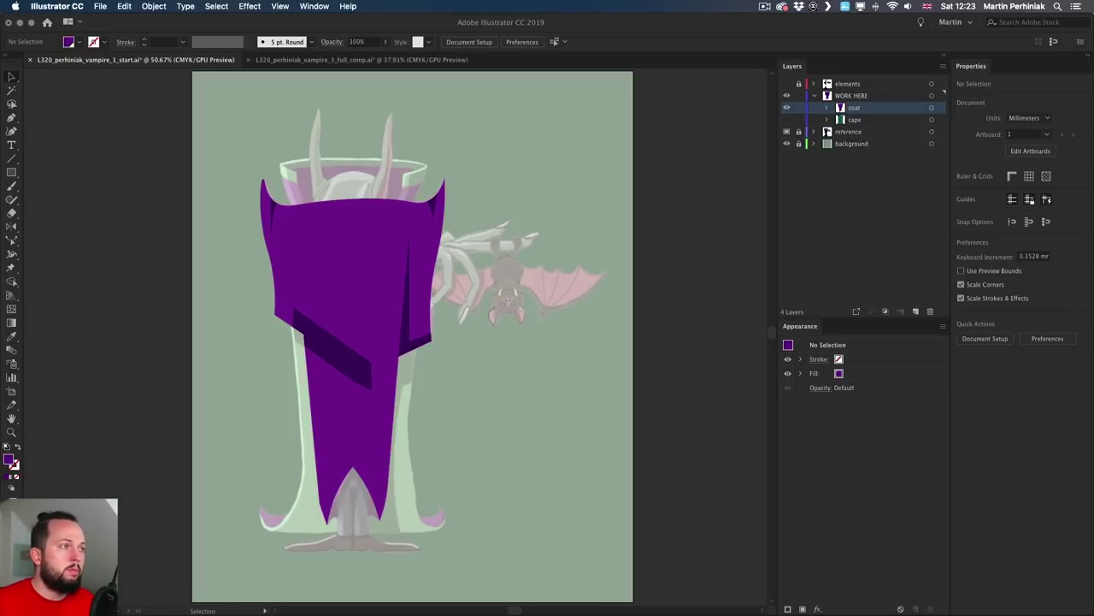
click(788, 120)
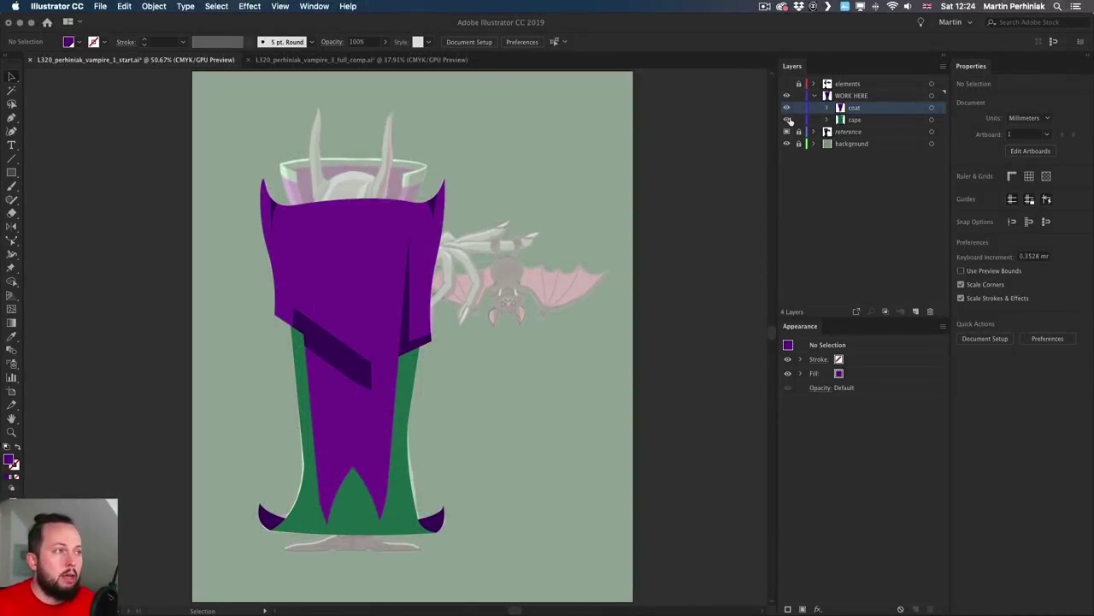
drag(788, 120, 788, 114)
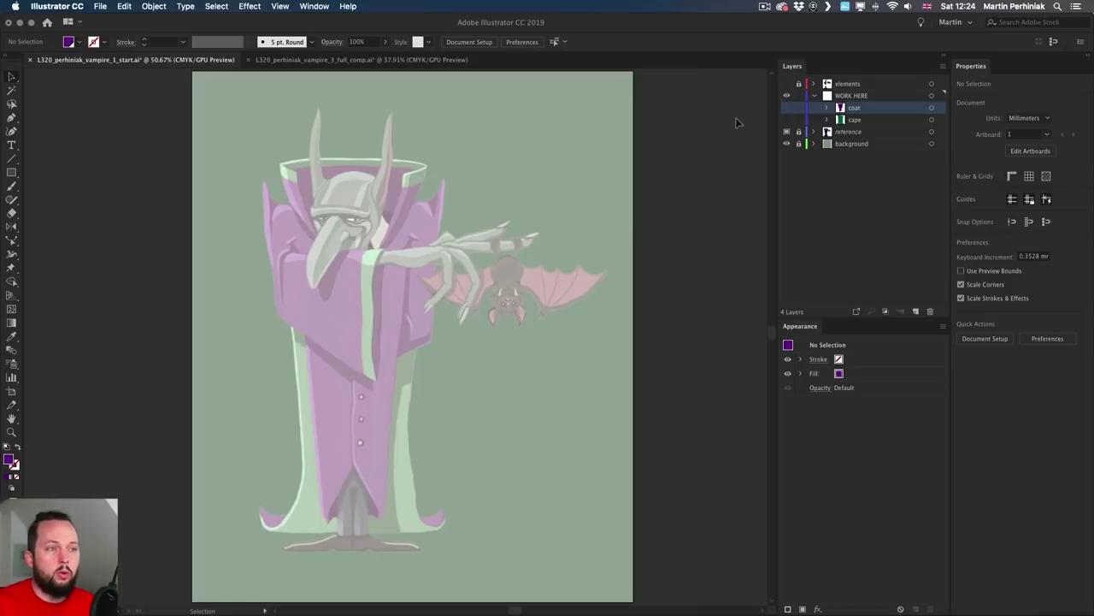
Draw a flat ellipse of about 158.5 by 19.4 mm over the collar's upper rim.
key(z)
drag(337, 181, 434, 180)
key(space)
drag(382, 154, 367, 272)
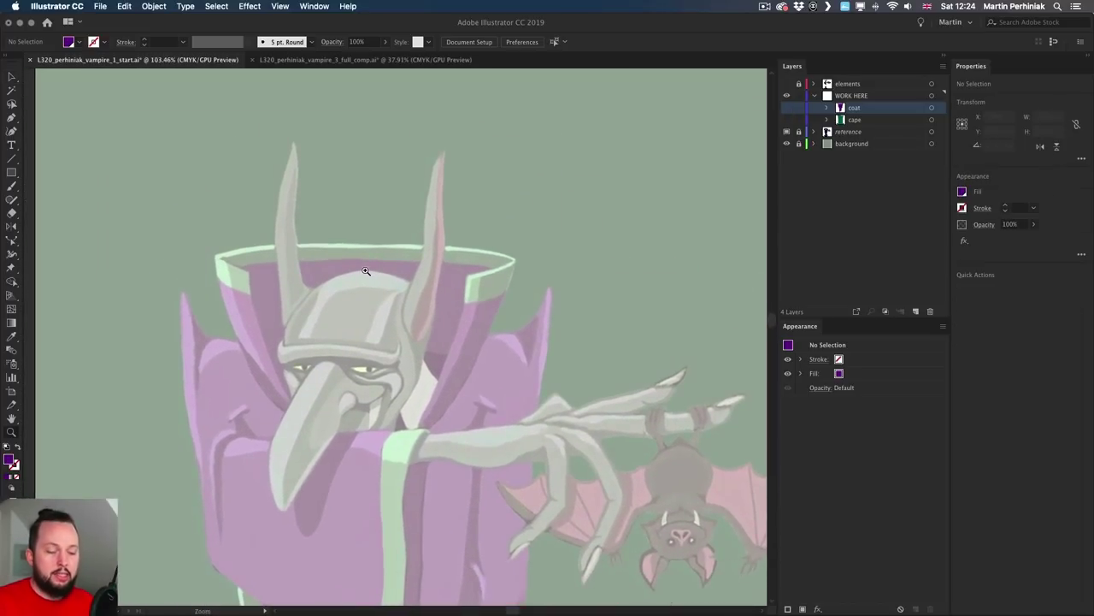
key(l)
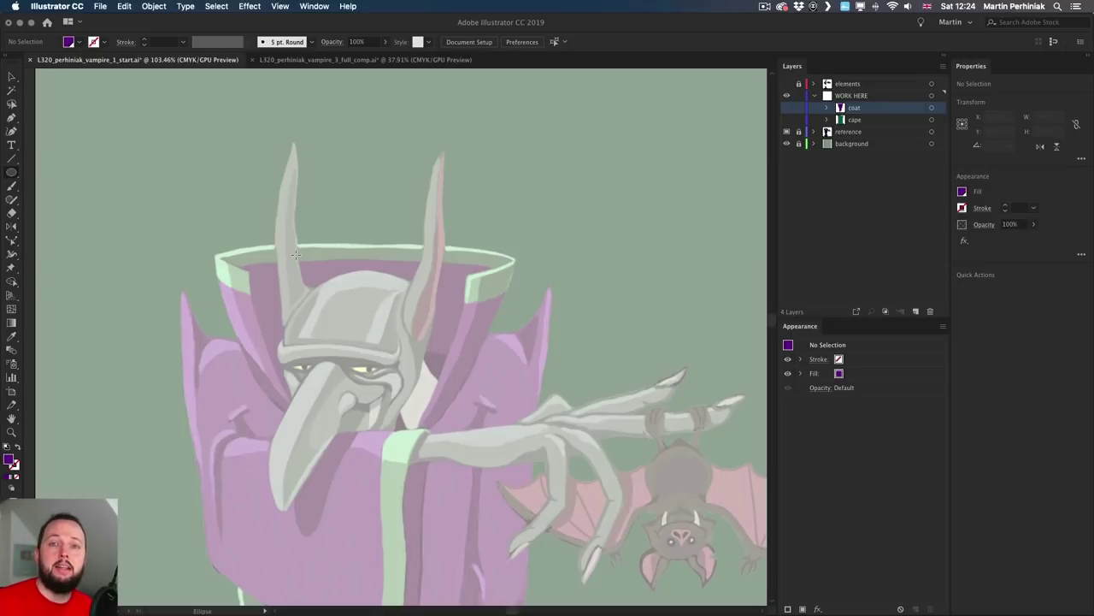
mouse_move(214, 248)
mouse_down()
mouse_move(492, 301)
mouse_move(546, 231)
mouse_move(569, 338)
mouse_move(561, 295)
mouse_move(542, 325)
mouse_move(479, 265)
mouse_move(602, 289)
mouse_move(547, 309)
mouse_move(494, 254)
mouse_move(496, 270)
mouse_move(514, 277)
mouse_up()
key(space)
key(space)
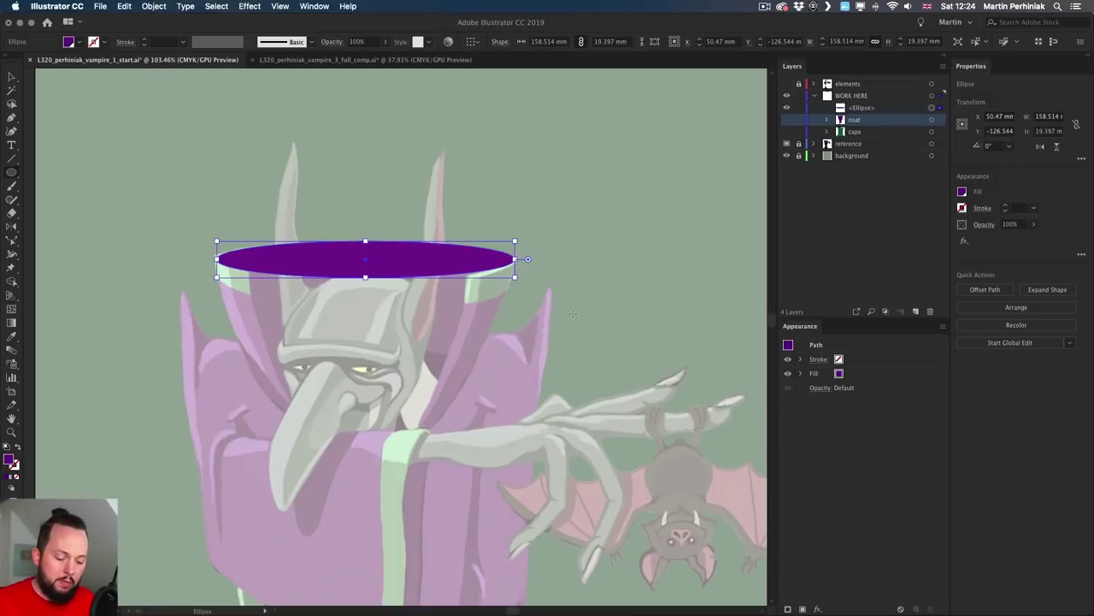
Swap the rim ellipse's fill and stroke, and set its stroke weight to 1 mm.
key(shift+x)
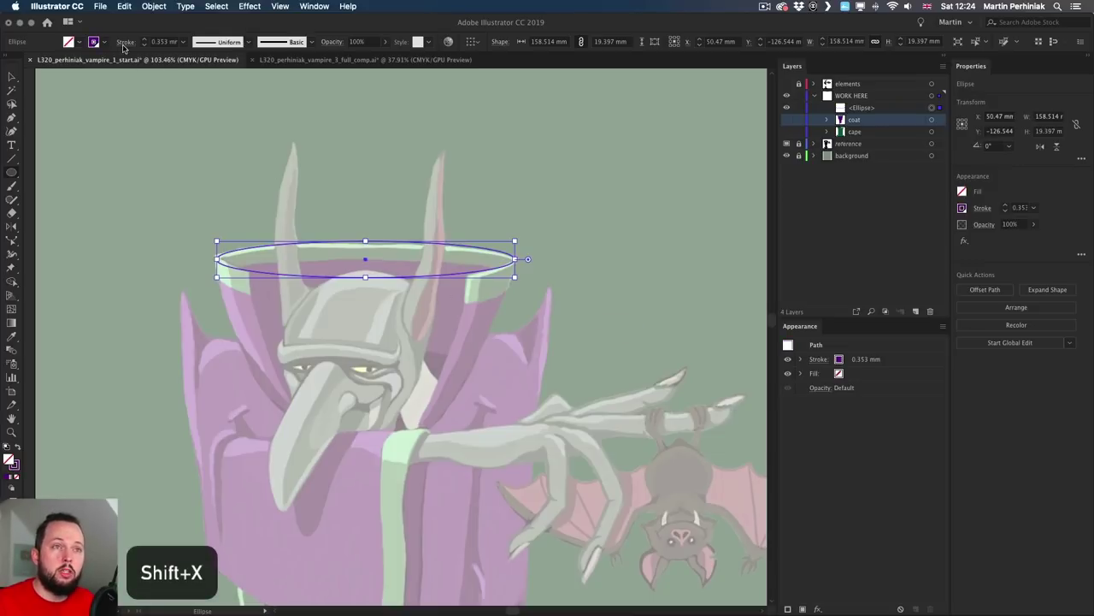
click(159, 41)
text(1)
key(Return)
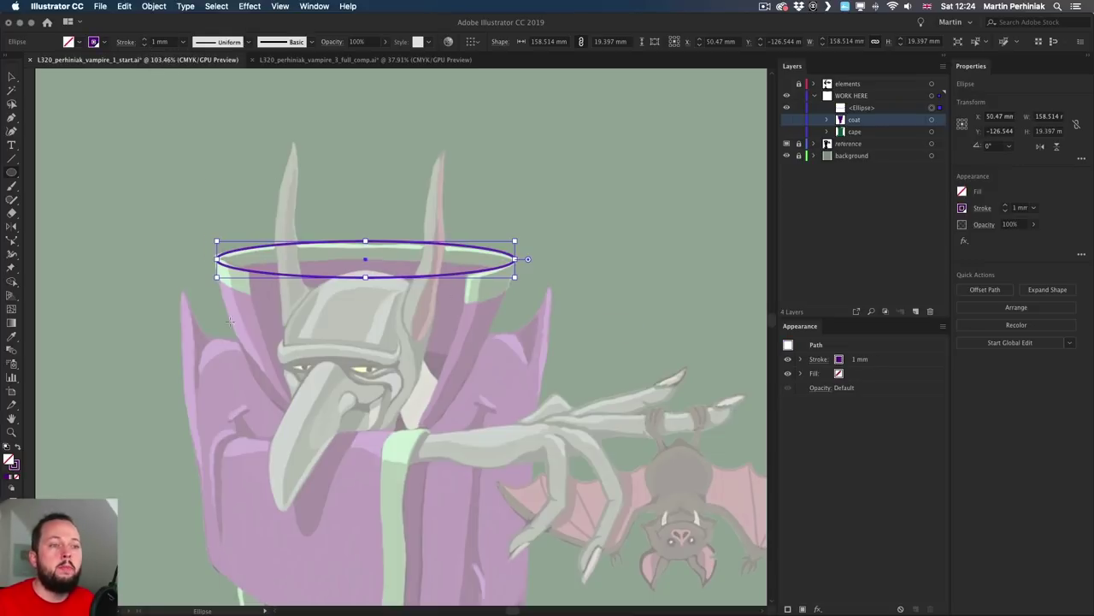
Draw a second outlined ellipse of about 164.3 by 251.9 mm, its lower half following the collar's outer sides, and deselect it.
mouse_move(311, 249)
mouse_down()
mouse_move(367, 355)
mouse_move(405, 391)
mouse_move(408, 370)
mouse_move(564, 487)
mouse_move(535, 467)
mouse_up()
mouse_move(492, 485)
mouse_down()
mouse_move(470, 569)
mouse_move(476, 466)
mouse_move(520, 487)
mouse_move(515, 432)
mouse_move(504, 528)
mouse_move(502, 455)
mouse_move(520, 436)
mouse_up()
key(v)
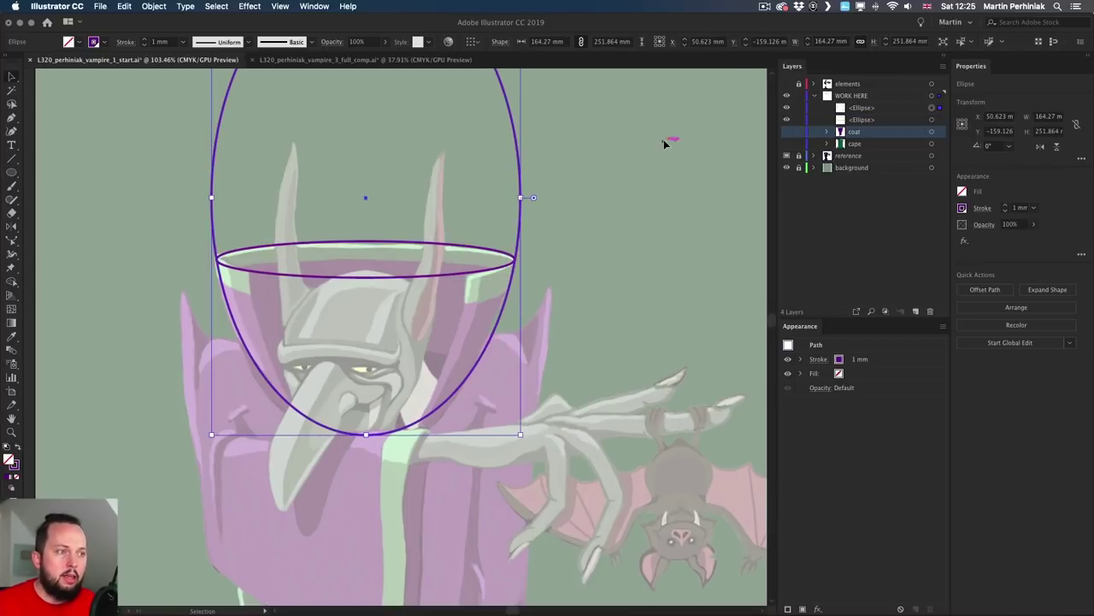
click(617, 208)
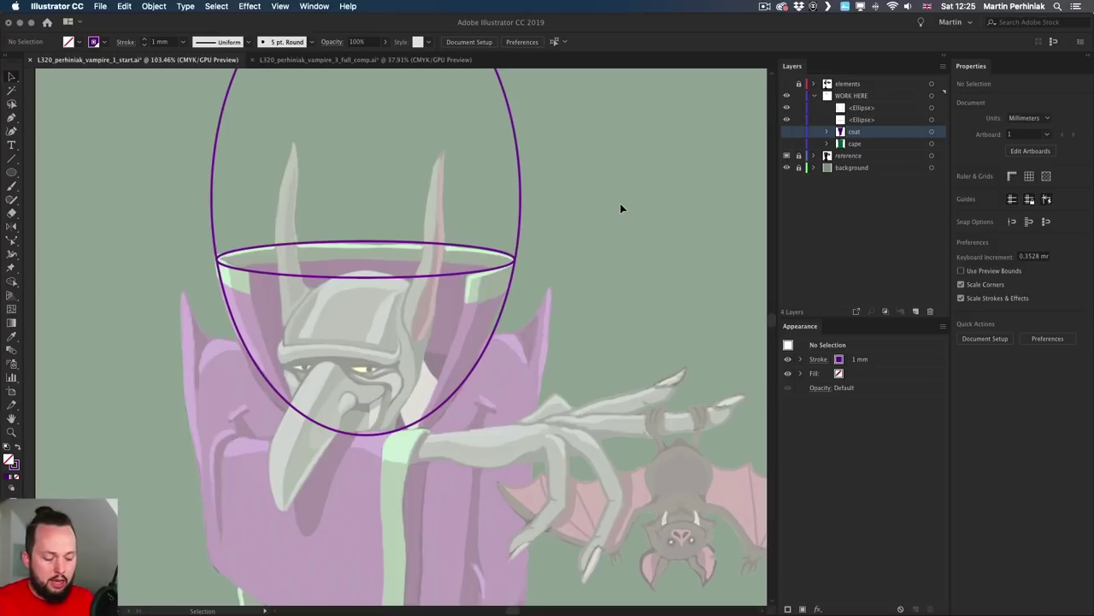
key(l)
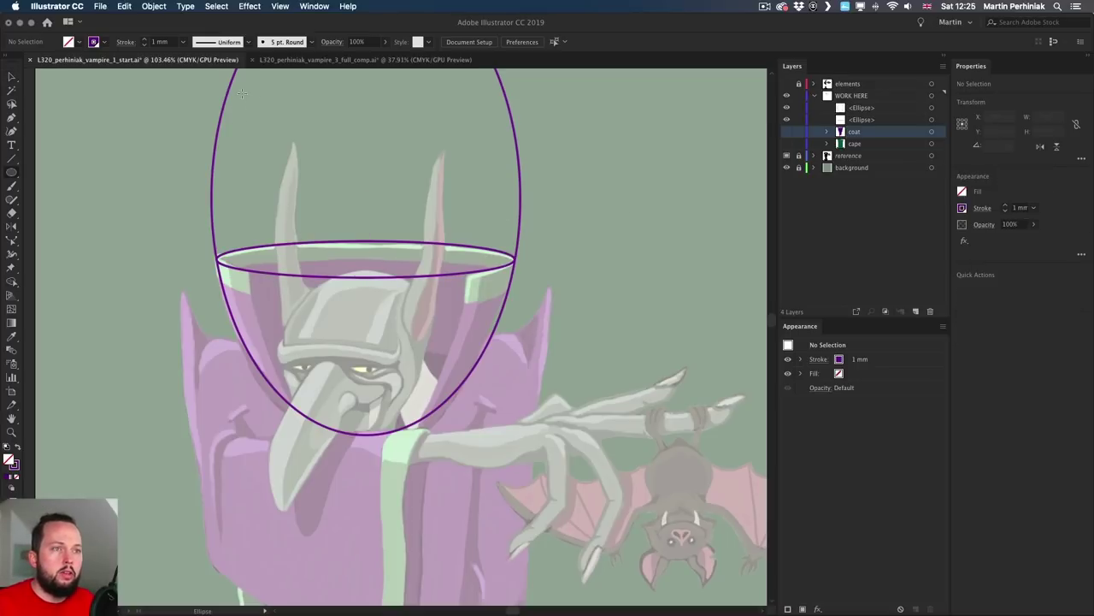
Draw a third, narrower outlined ellipse whose lower half follows the collar's inner front edges, and deselect it.
drag(366, 231, 469, 449)
key(v)
click(601, 340)
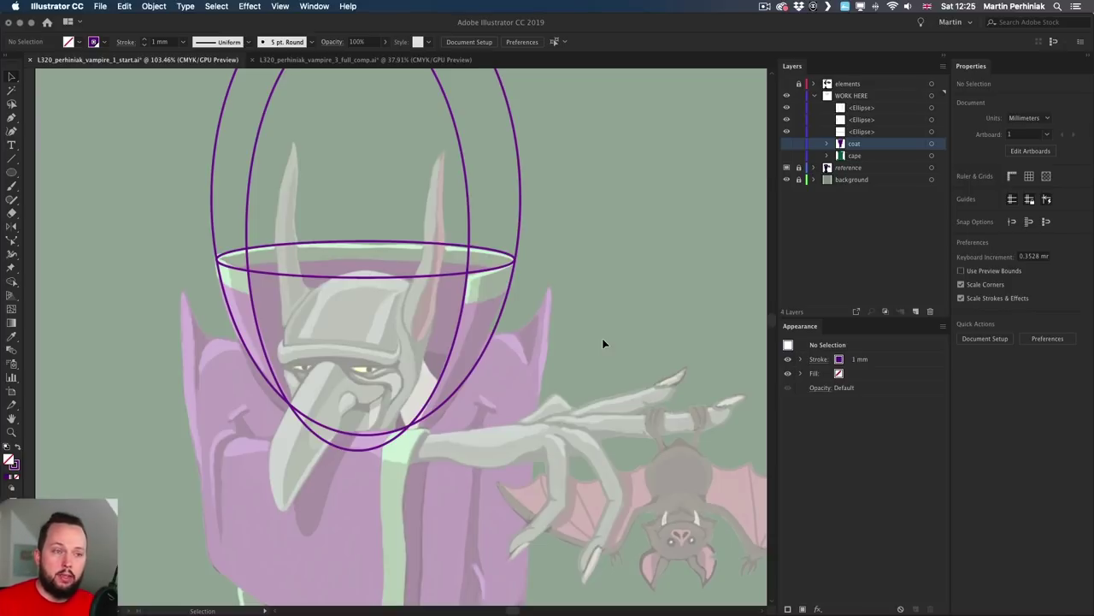
Try to remove the parts of the ellipses above the collar's rim with the Shape Builder.
key(super+a)
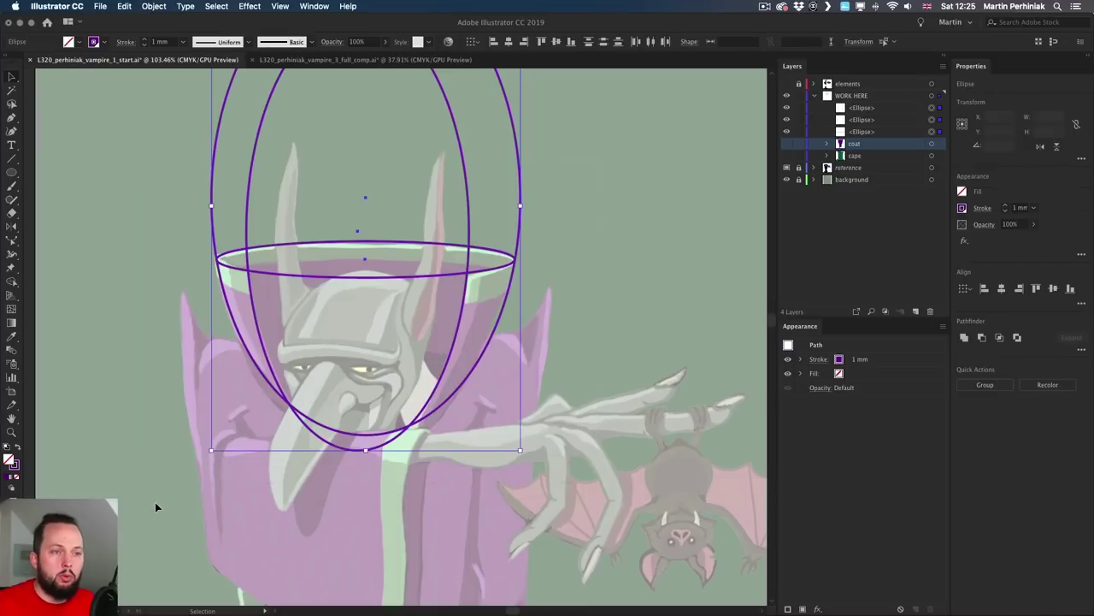
key(shift+m)
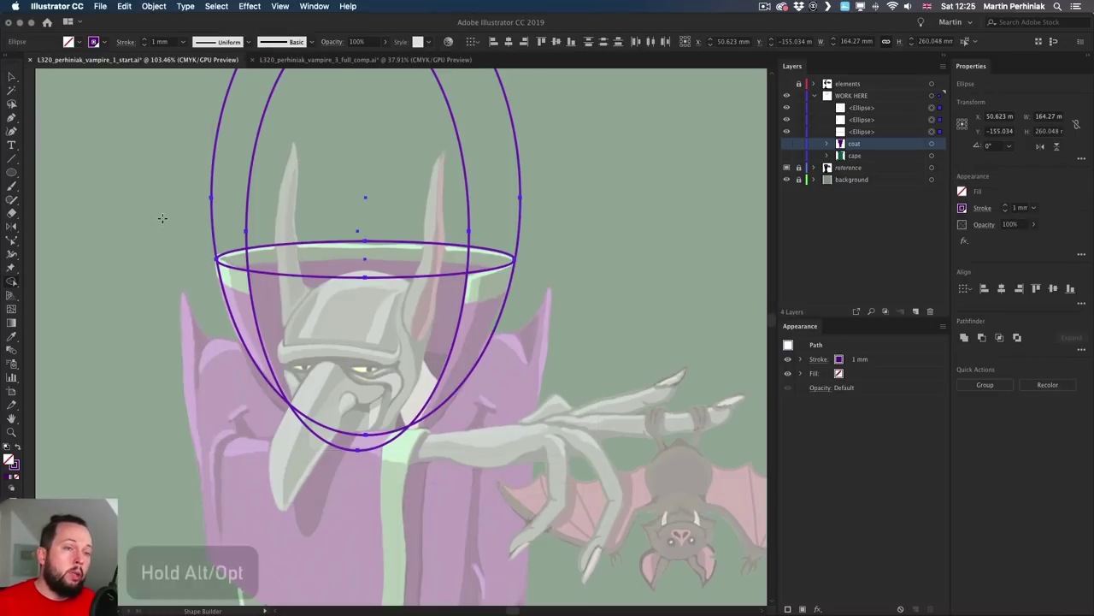
mouse_move(152, 212)
mouse_down()
mouse_move(234, 192)
mouse_move(535, 201)
mouse_move(561, 209)
mouse_move(516, 261)
mouse_move(560, 242)
mouse_up()
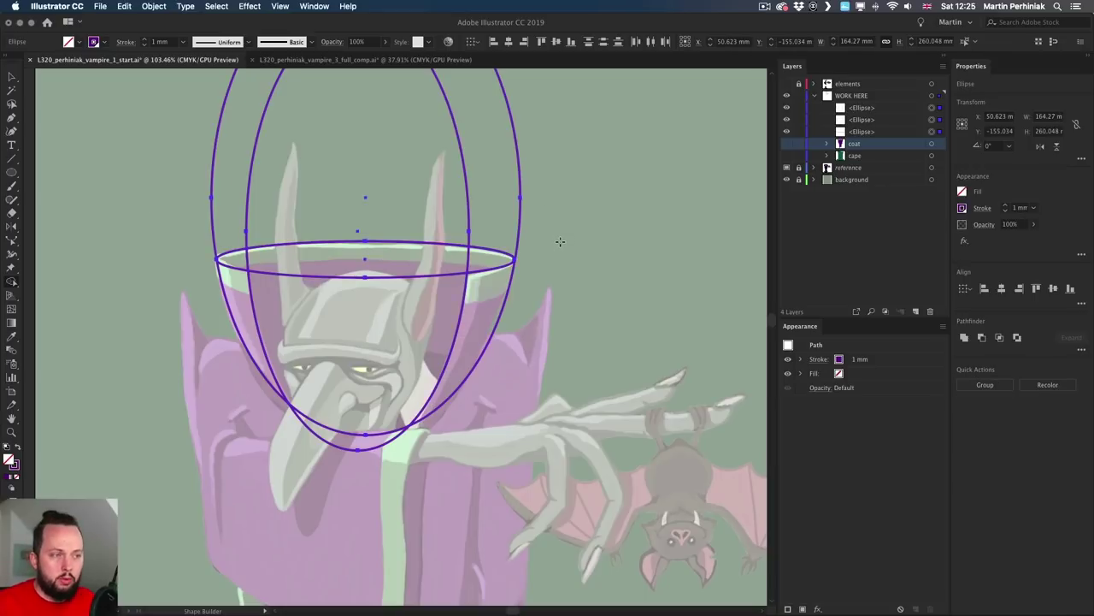
Widen the rim ellipse to about 159 mm so that its end reaches the outer ellipse.
key(v)
click(472, 276)
click(476, 275)
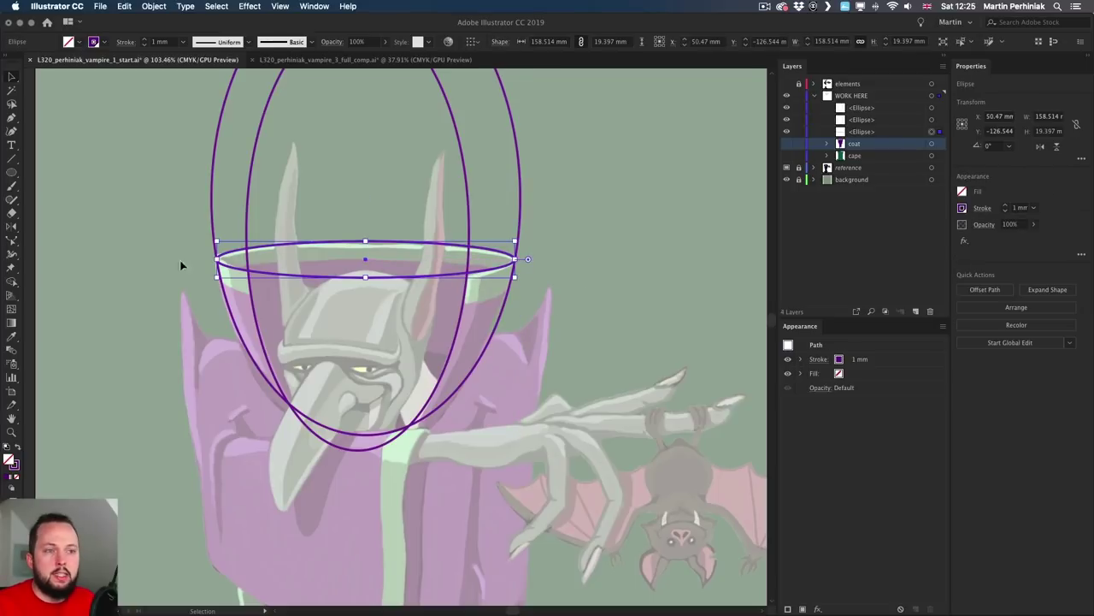
drag(219, 259, 217, 257)
Use Shape Builder to remove all ellipse areas above the rim and the sliver beneath the collar's bottom curve.
key(super+a)
key(shift+m)
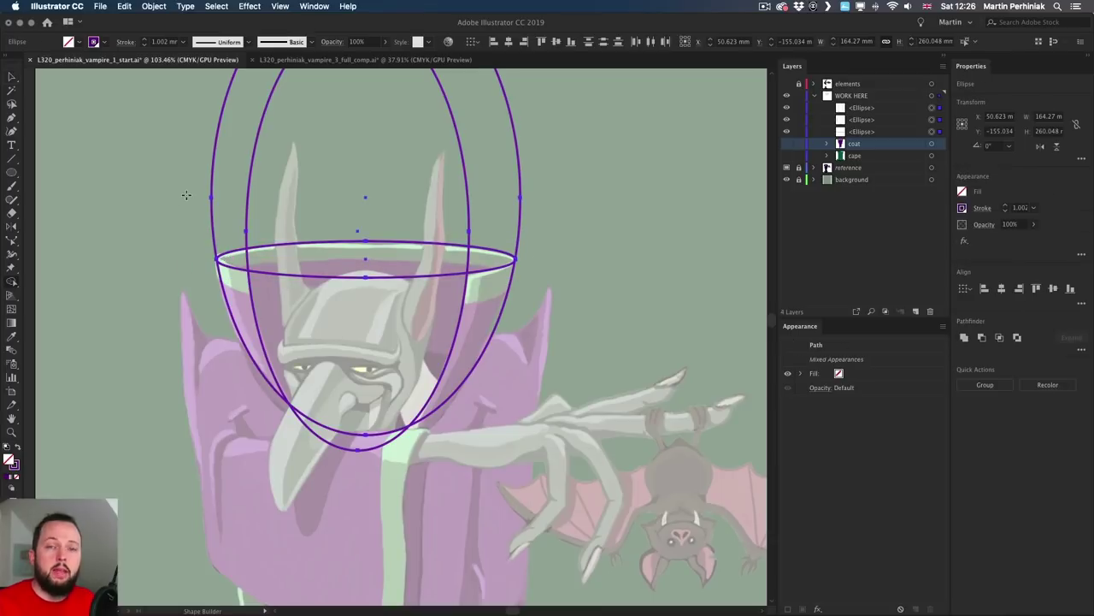
mouse_move(176, 205)
mouse_down()
mouse_move(308, 175)
mouse_move(413, 177)
mouse_move(554, 217)
mouse_up()
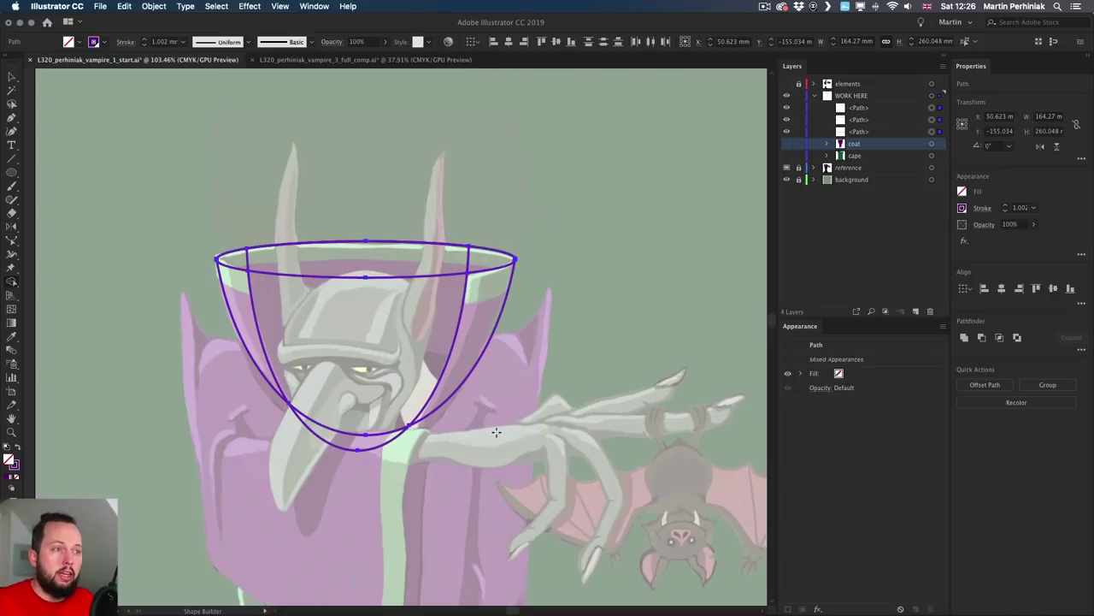
alt+click(369, 442)
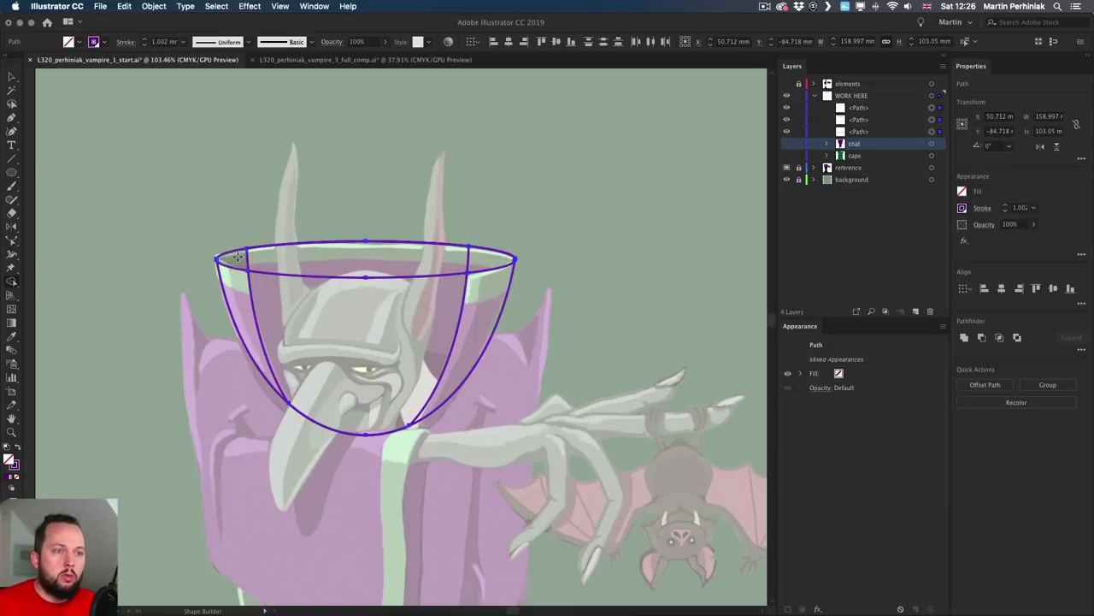
Merge the rim's segments with Shape Builder, join them with the collar's central area, and deselect the artwork.
drag(237, 258, 483, 257)
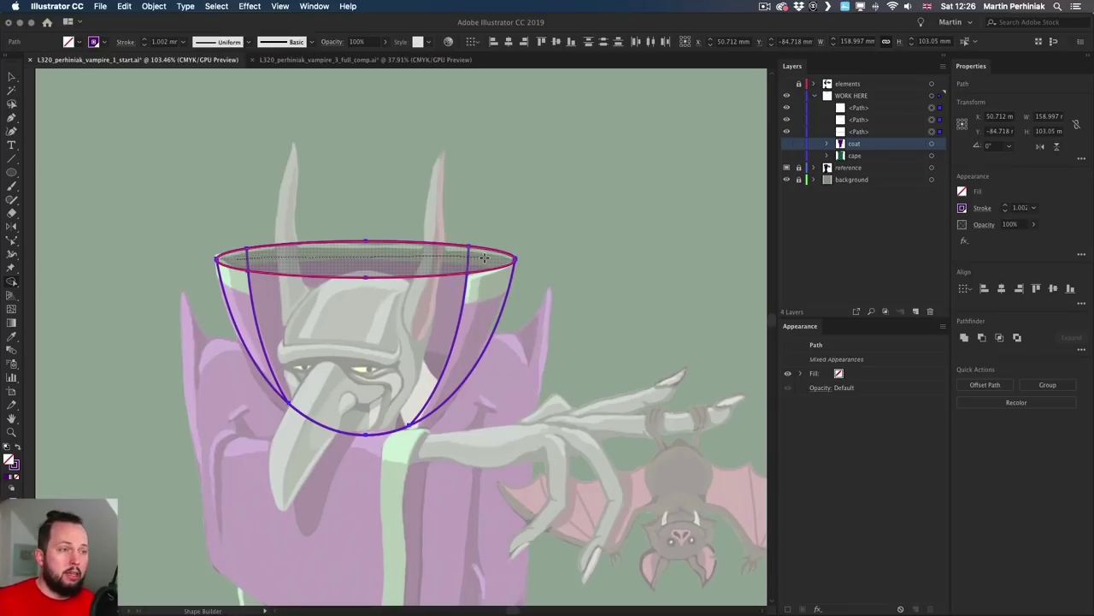
drag(484, 257, 484, 257)
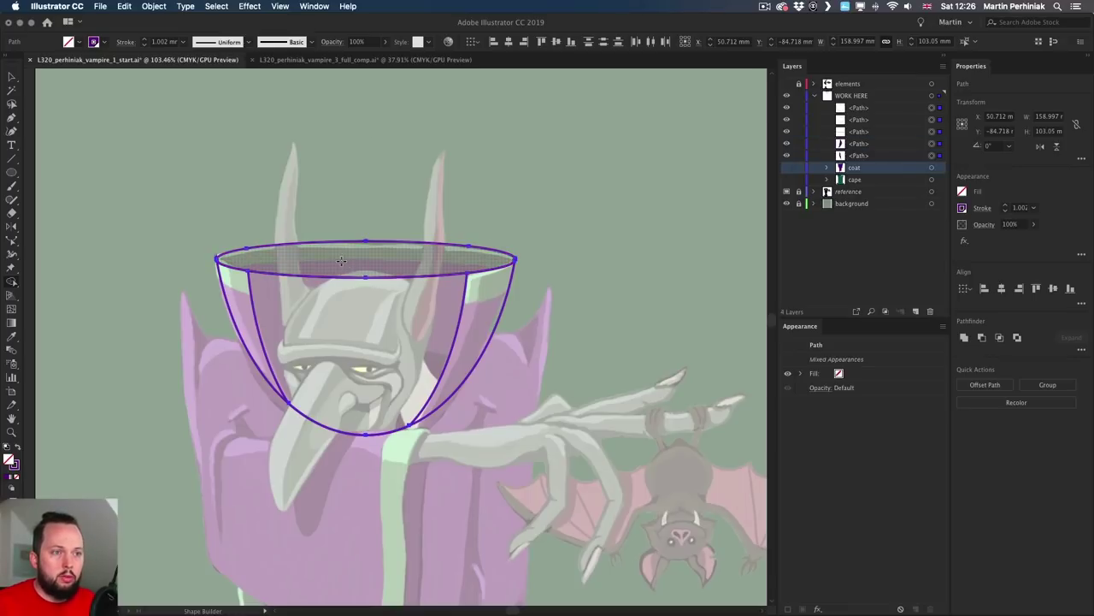
drag(342, 264, 341, 303)
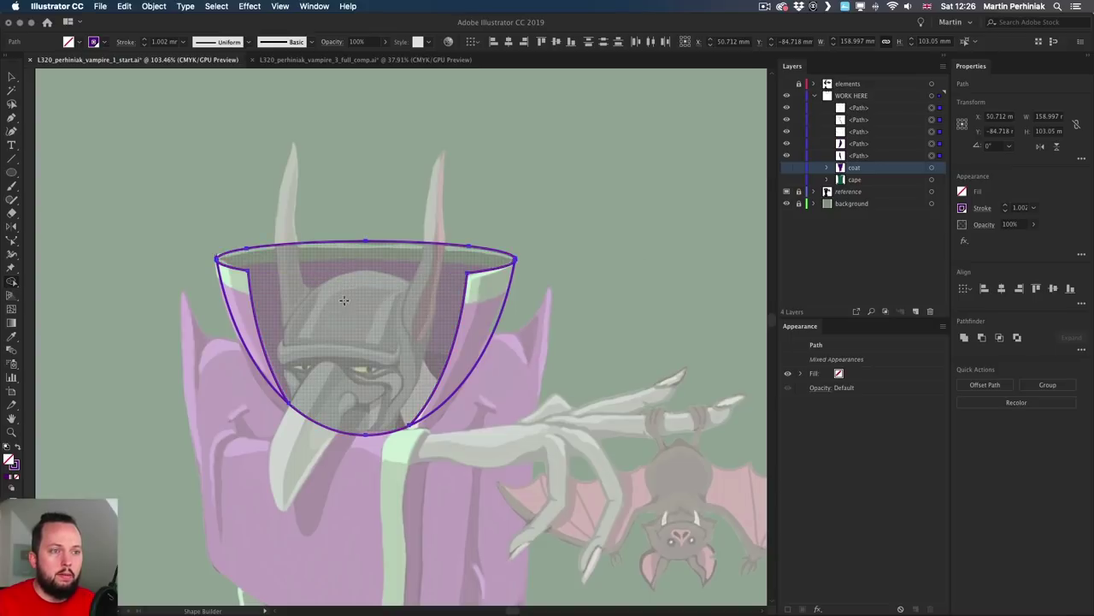
key(v)
click(561, 130)
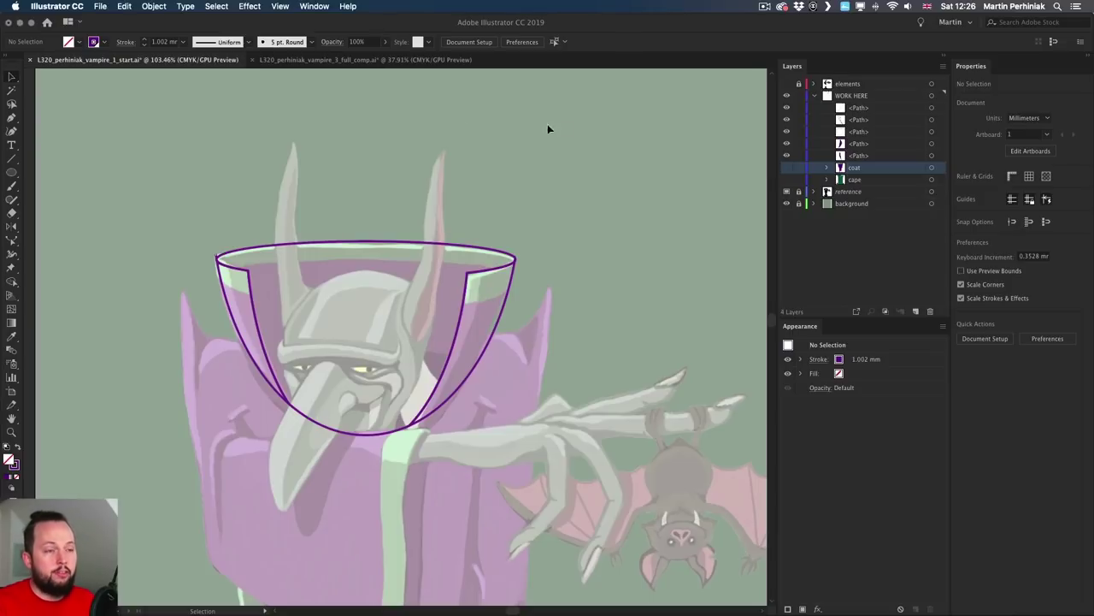
Draw an ellipse of about 239.1 by 84.9 mm whose lower arc follows the bottom edge of the collar's front trim.
key(l)
mouse_move(152, 150)
mouse_down()
mouse_move(637, 309)
mouse_move(602, 310)
mouse_up()
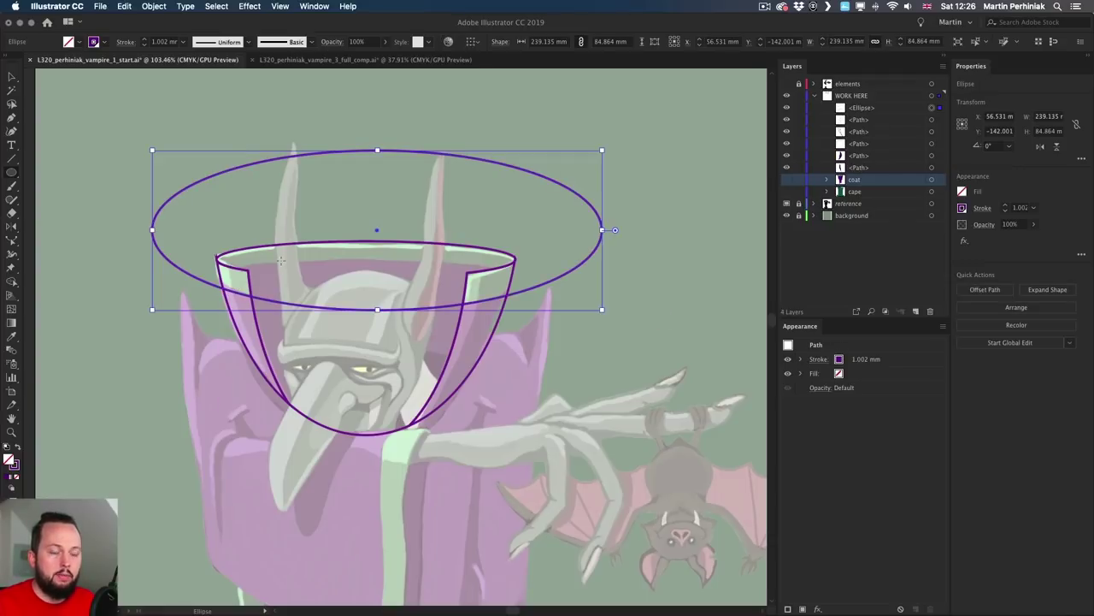
key(v)
With Shape Builder, remove the new ellipse outside the collar and merge the central areas, leaving only the side trim divisions.
key(super+a)
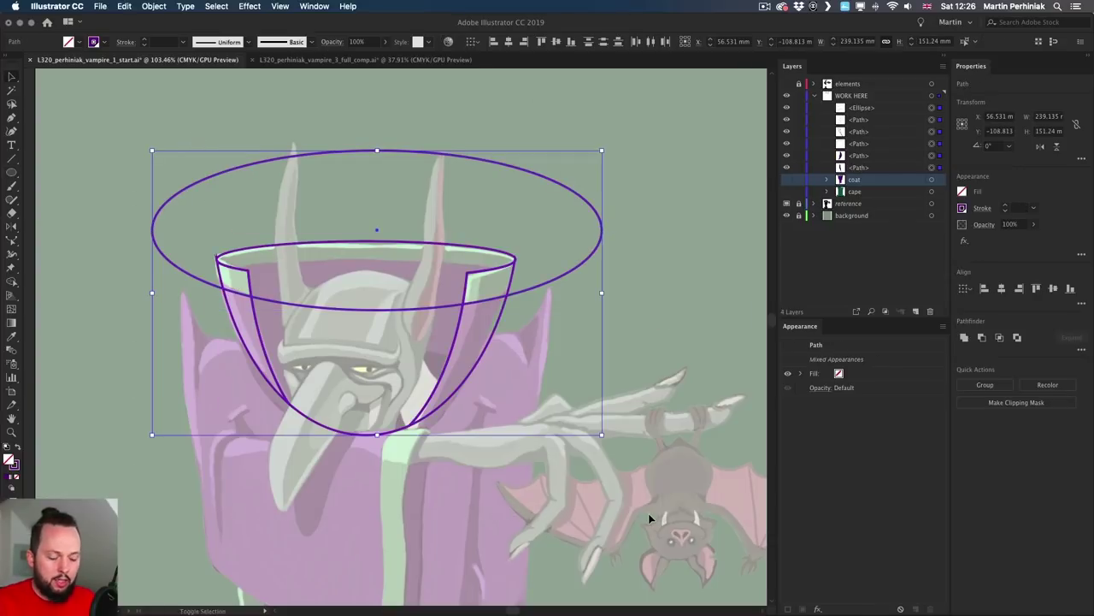
key(shift+m)
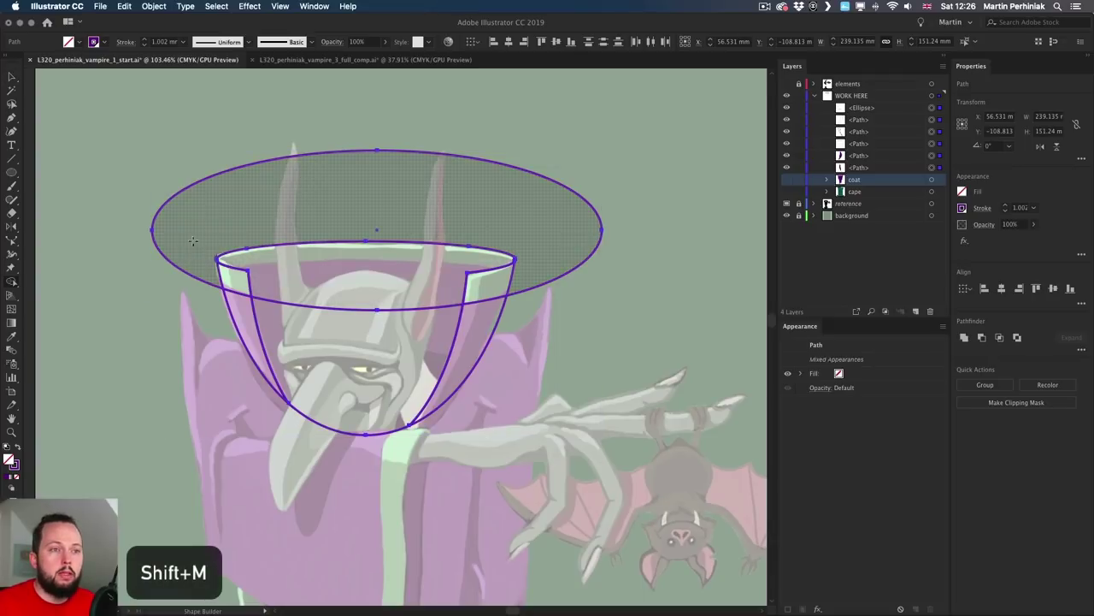
drag(189, 299, 189, 299)
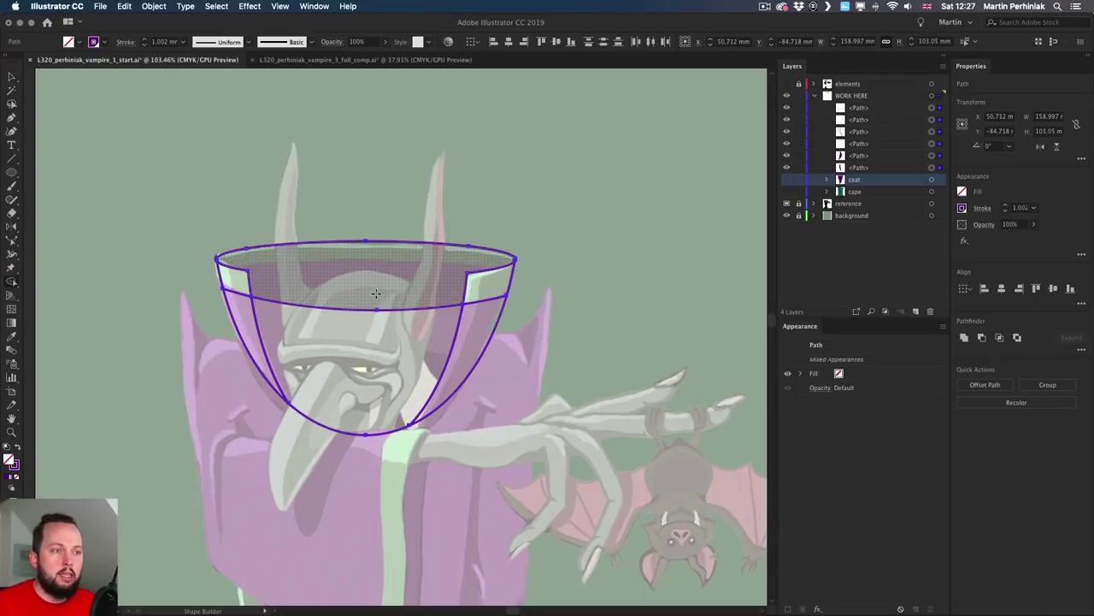
drag(376, 293, 372, 378)
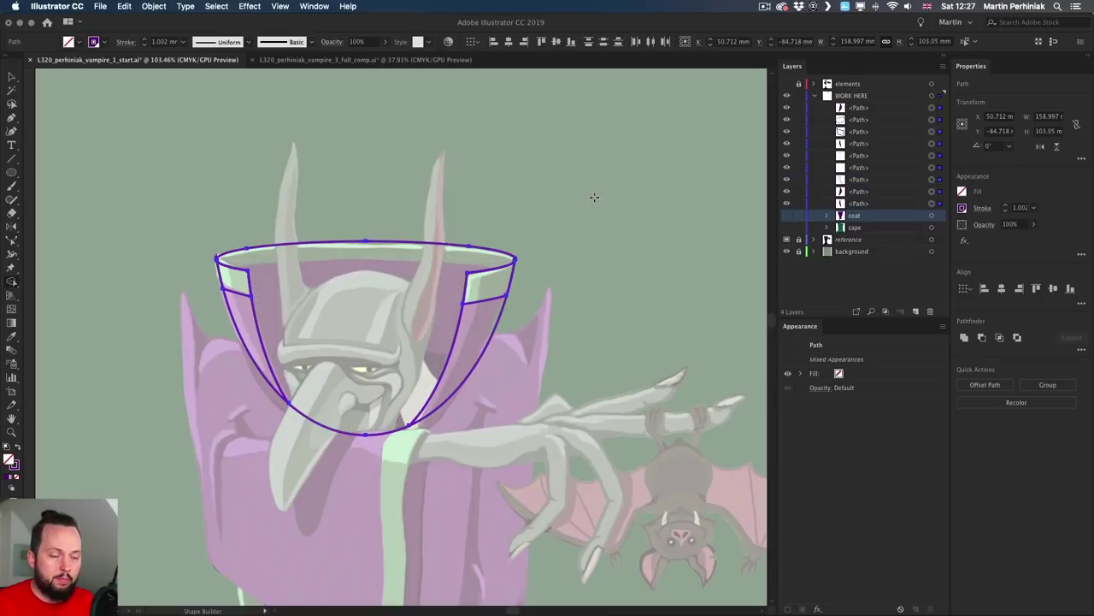
Draw a flat ellipse of about 242.2 by 34.5 mm whose upper arc follows the trim inside the collar's back.
key(l)
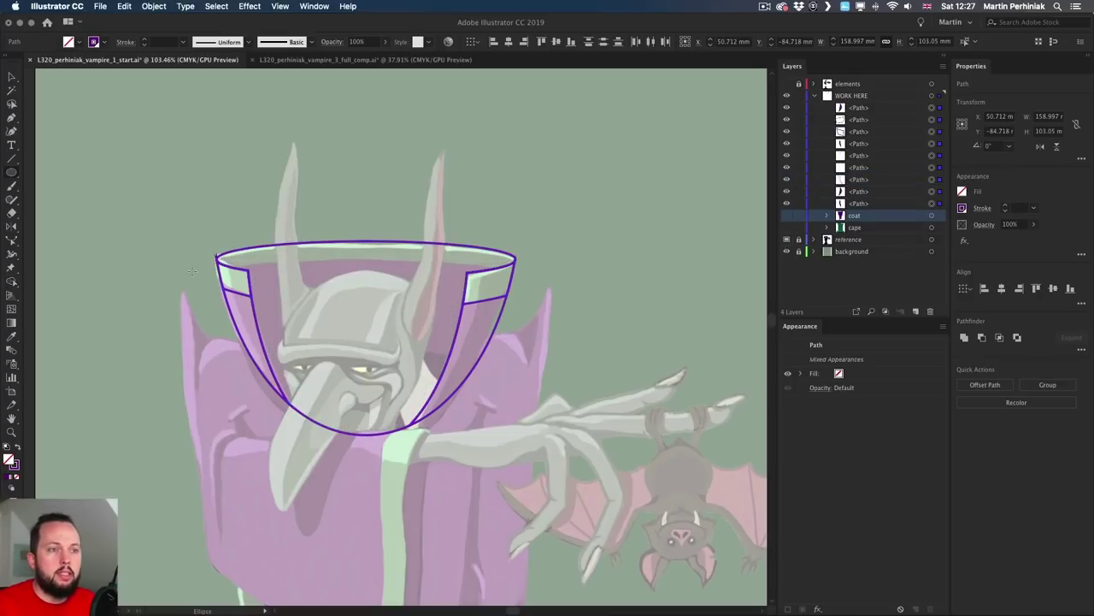
drag(233, 259, 600, 325)
key(v)
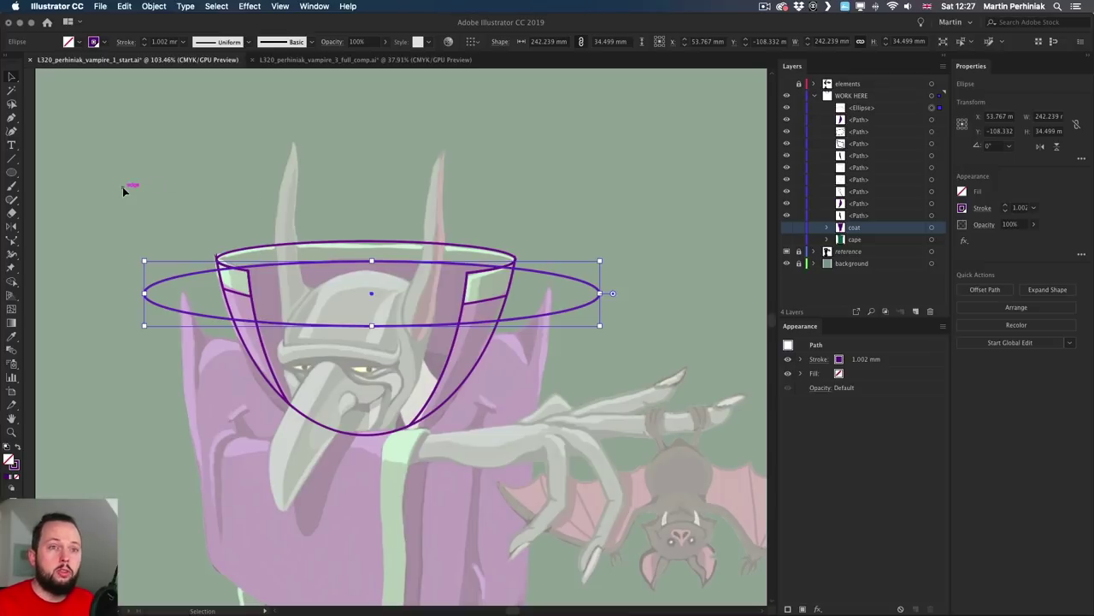
Cut the flat ellipse with the Scissors near both collar edges and delete its outer part, keeping the upper arc.
mouse_move(15, 214)
mouse_down()
mouse_move(61, 236)
mouse_move(103, 231)
mouse_up()
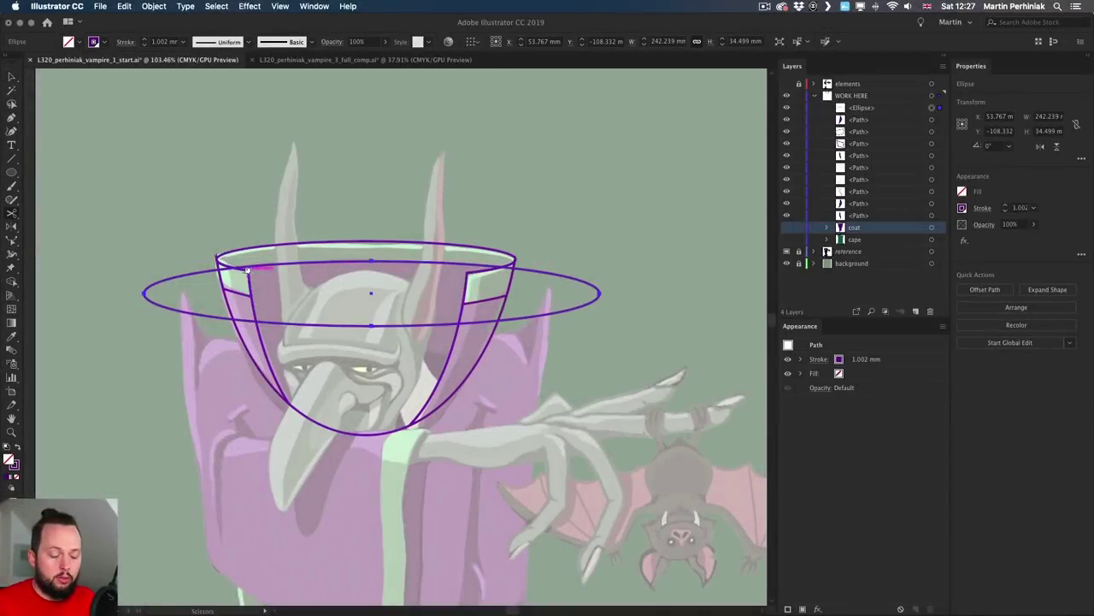
key(c)
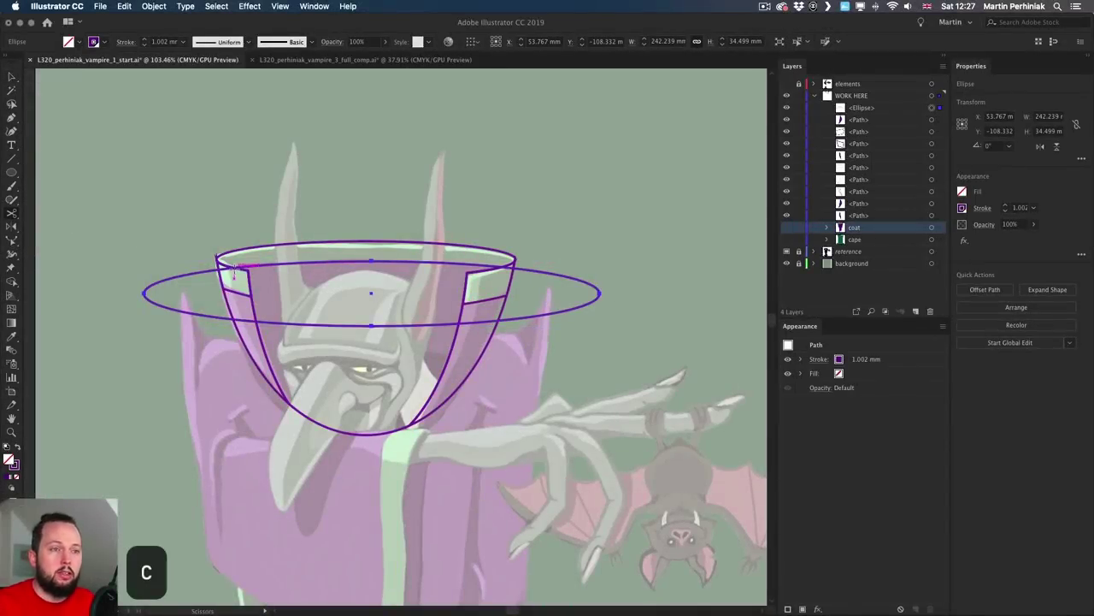
click(234, 268)
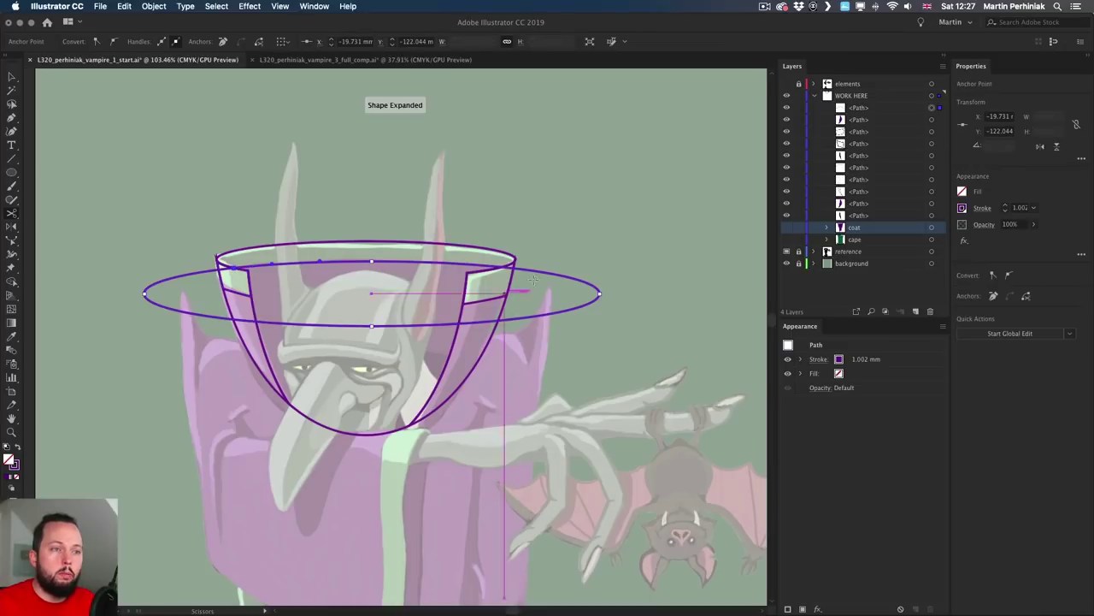
click(504, 267)
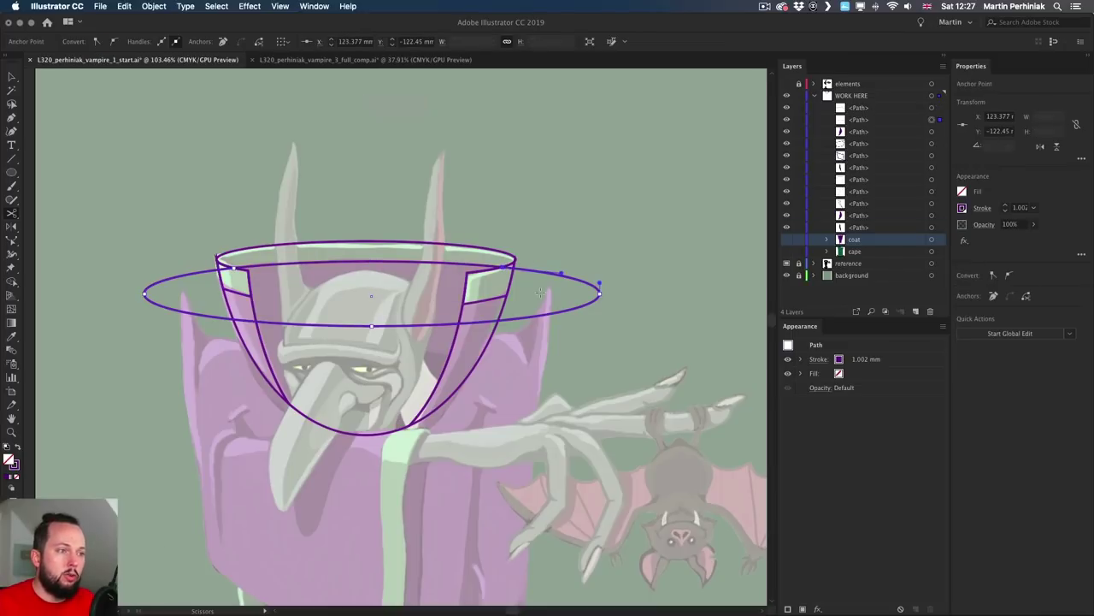
key(v)
key(Delete)
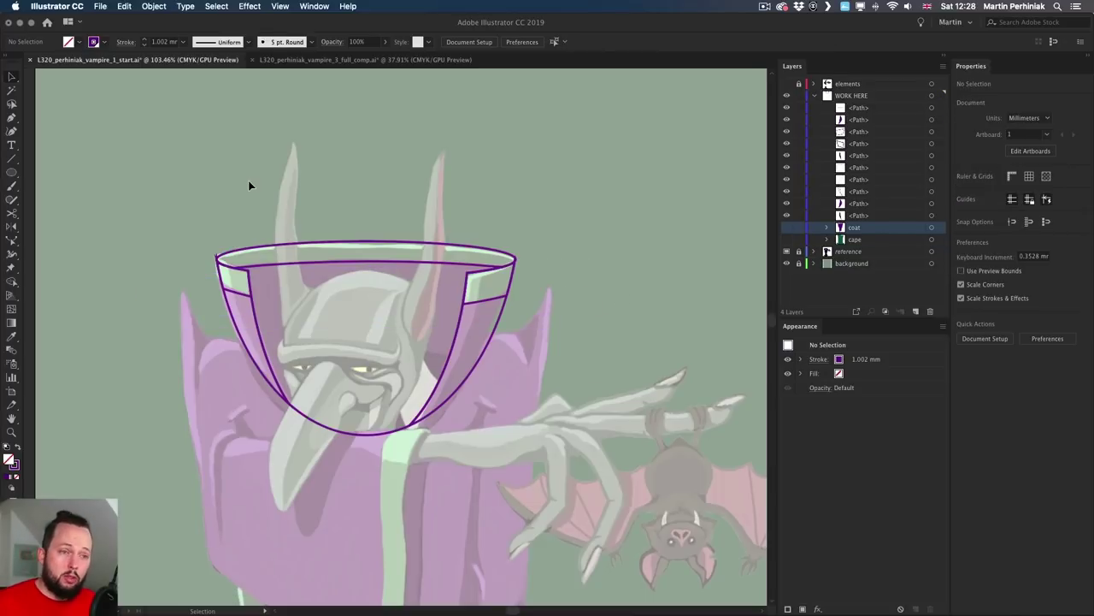
Remove the stroke from all the collar paths and switch to the Live Paint Bucket.
key(super+a)
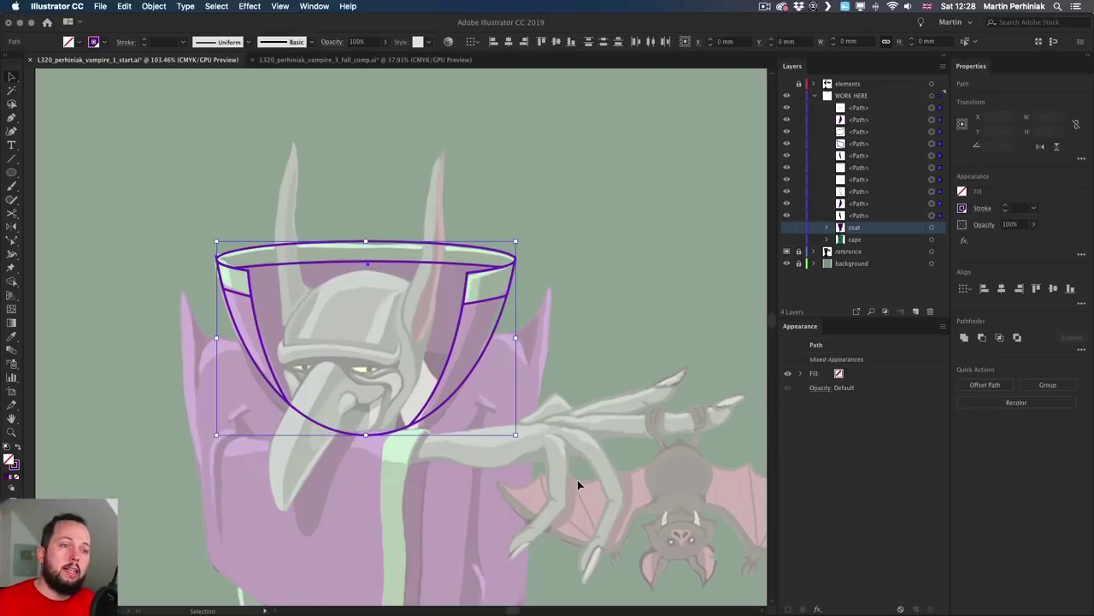
click(101, 41)
click(9, 62)
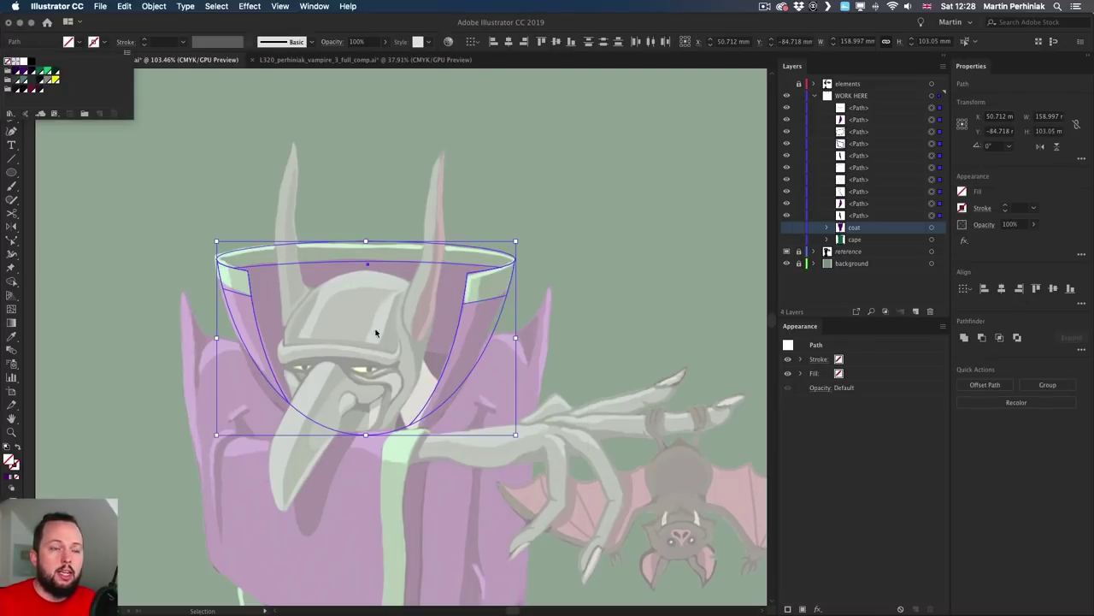
click(12, 281)
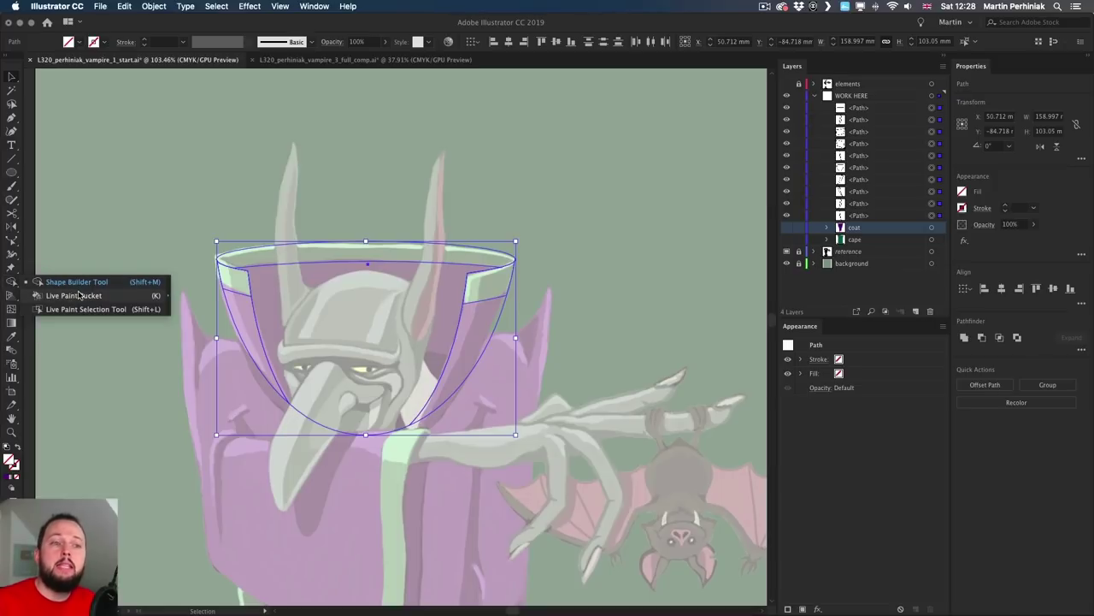
key(k)
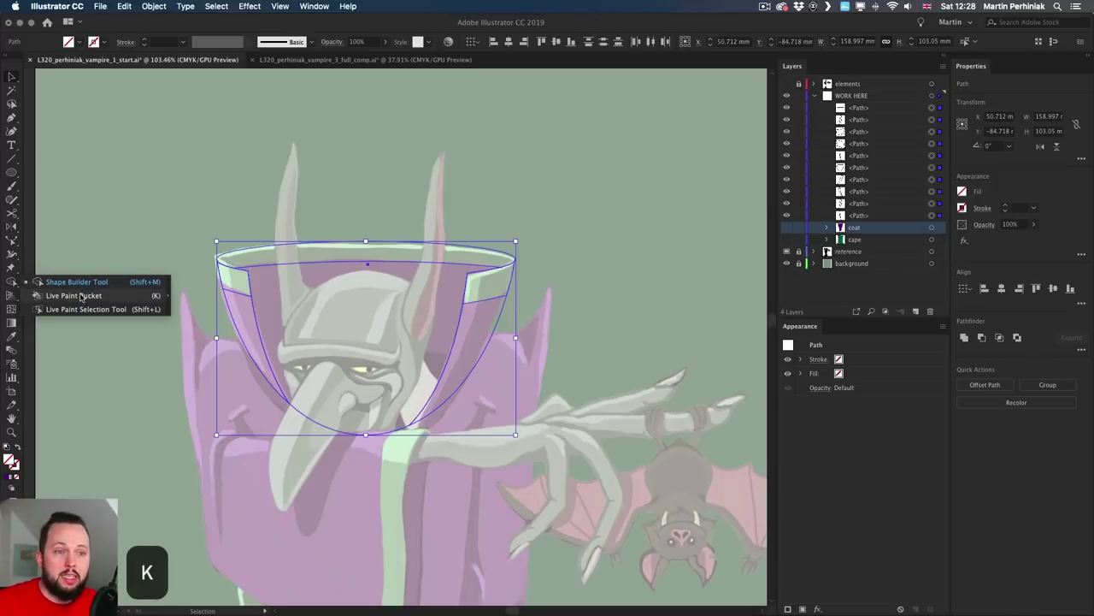
click(81, 295)
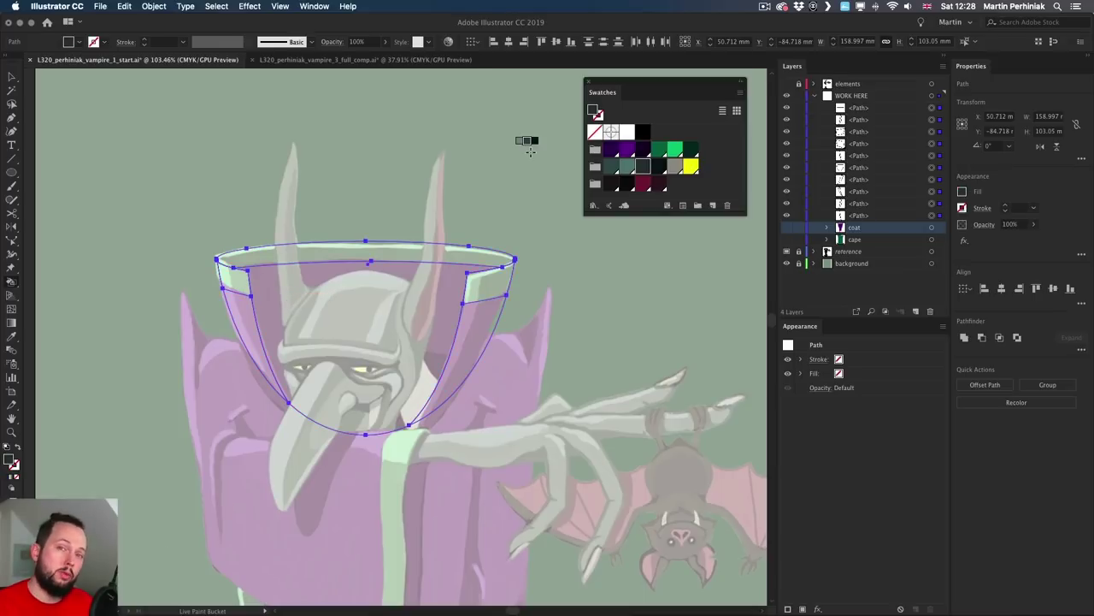
key(Right)
key(Right)
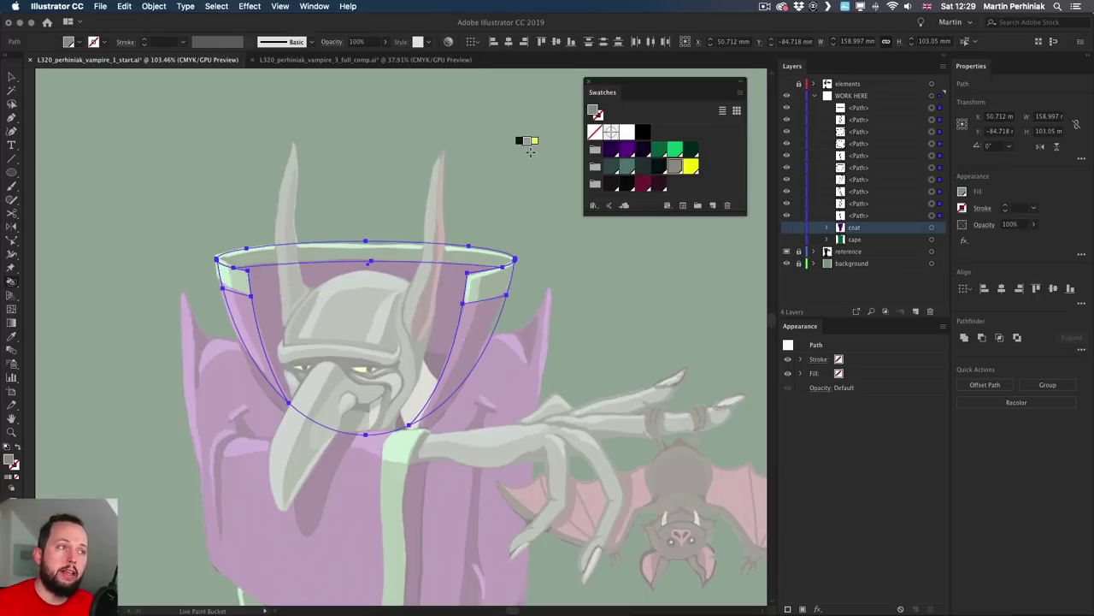
key(Left)
key(Up)
key(Down)
key(Down)
key(Left)
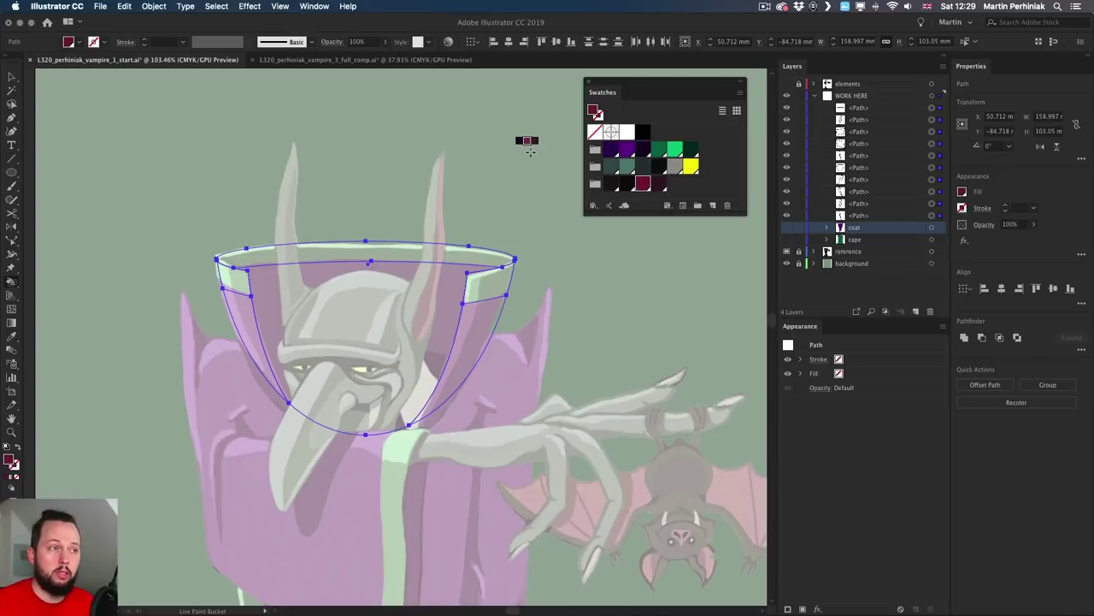
key(Up)
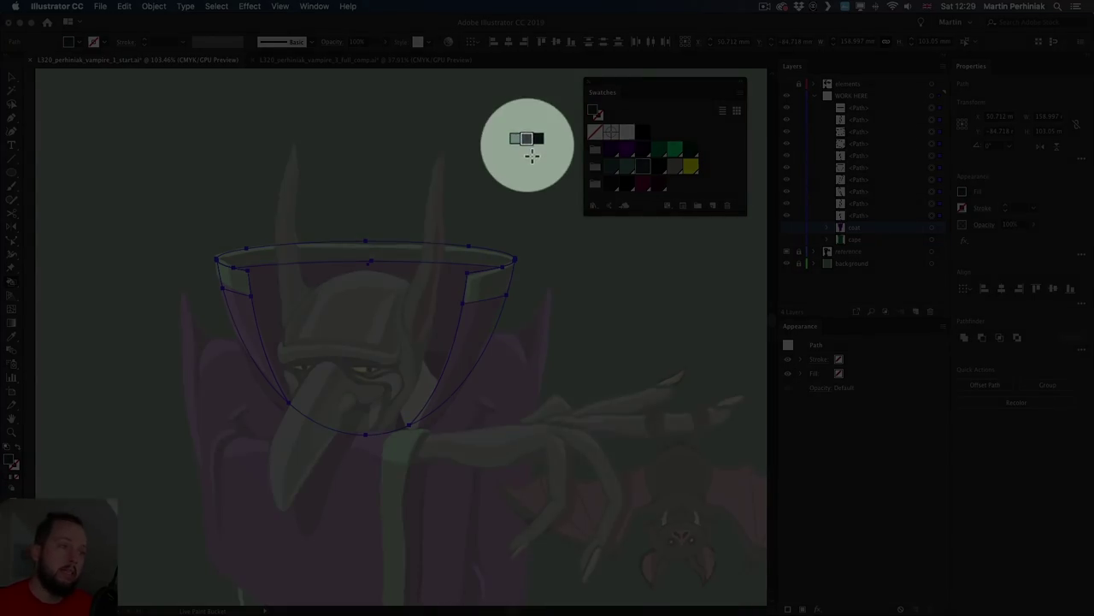
Choose the bright purple swatch and fill the collar's two side panels below the trim with Live Paint.
key(Up)
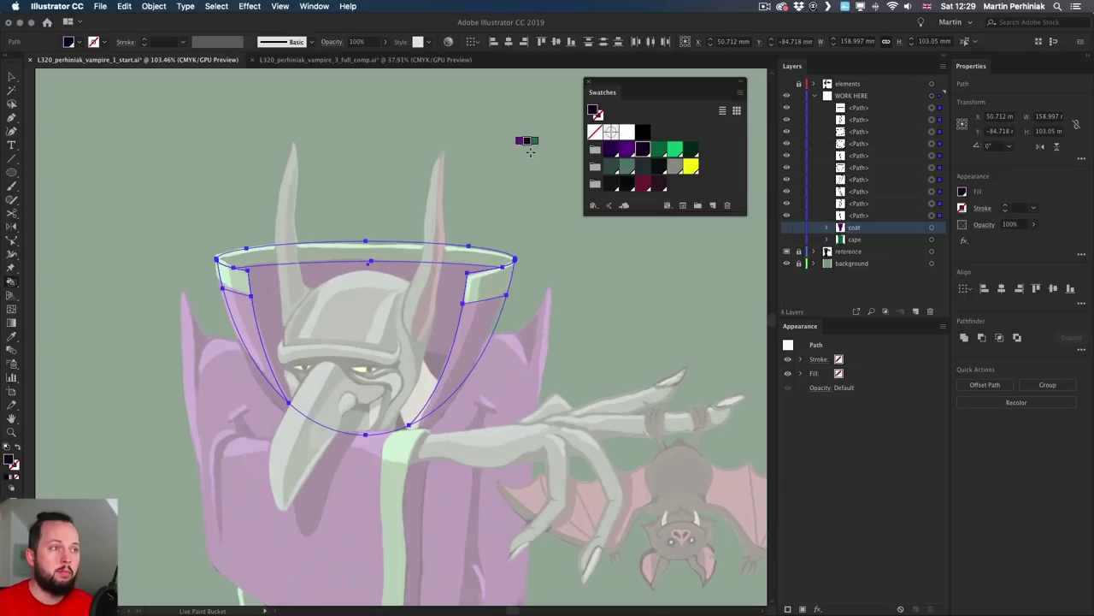
key(Left)
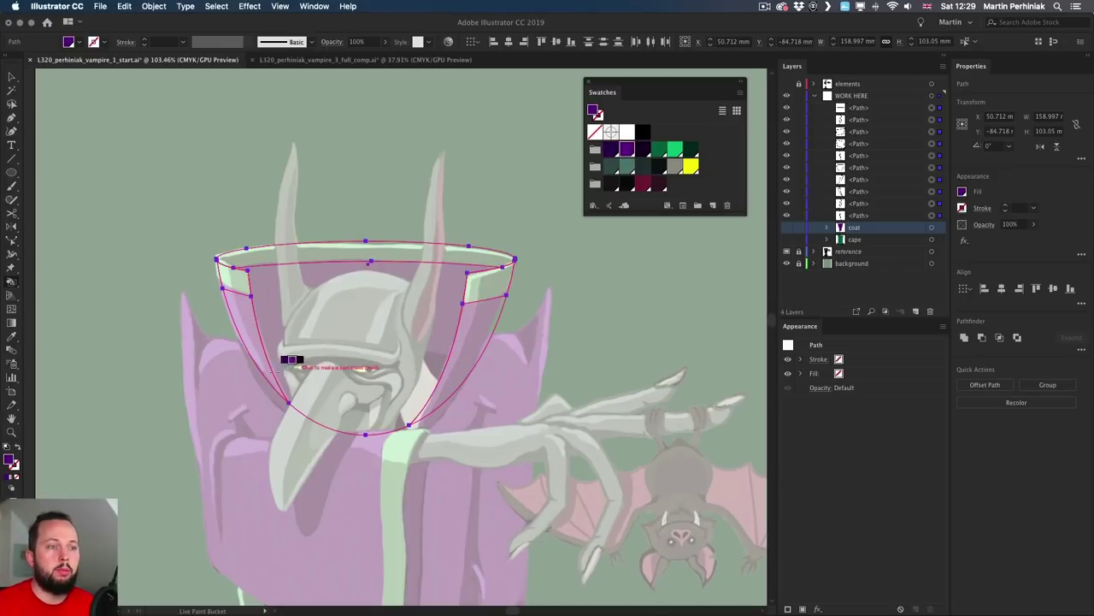
click(241, 323)
click(477, 323)
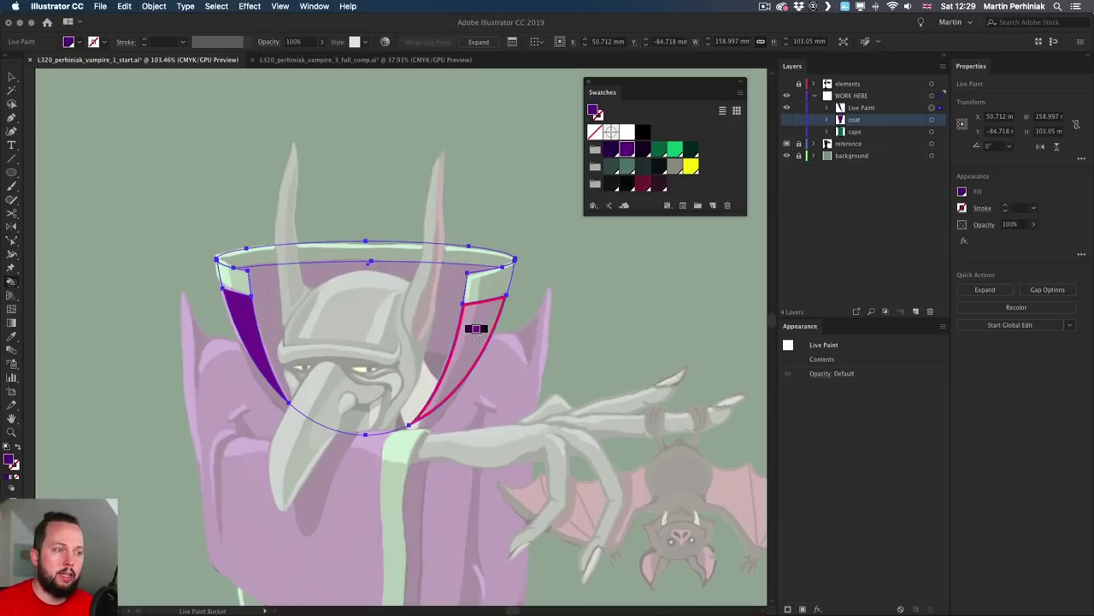
Fill the collar trim's two side pieces with the bright green swatch and its back band with the darker green using Live Paint.
click(675, 151)
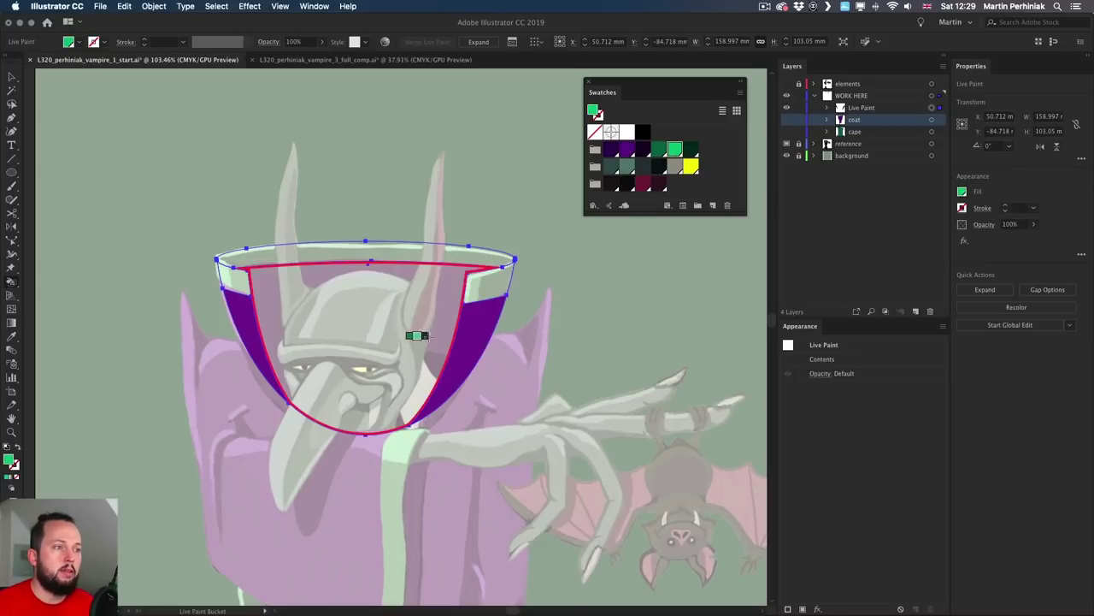
click(484, 289)
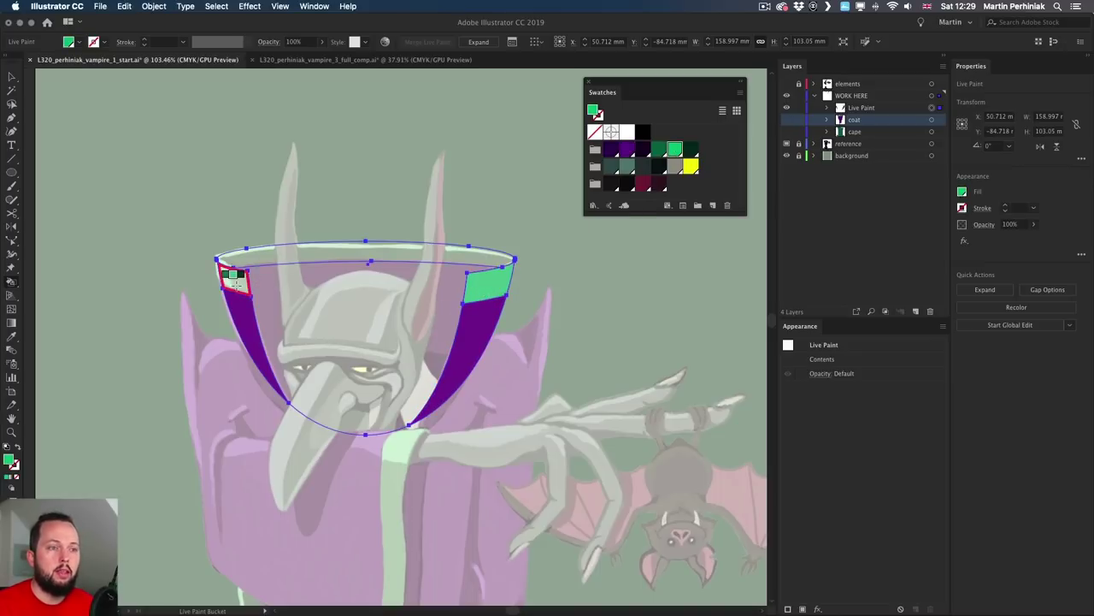
click(659, 150)
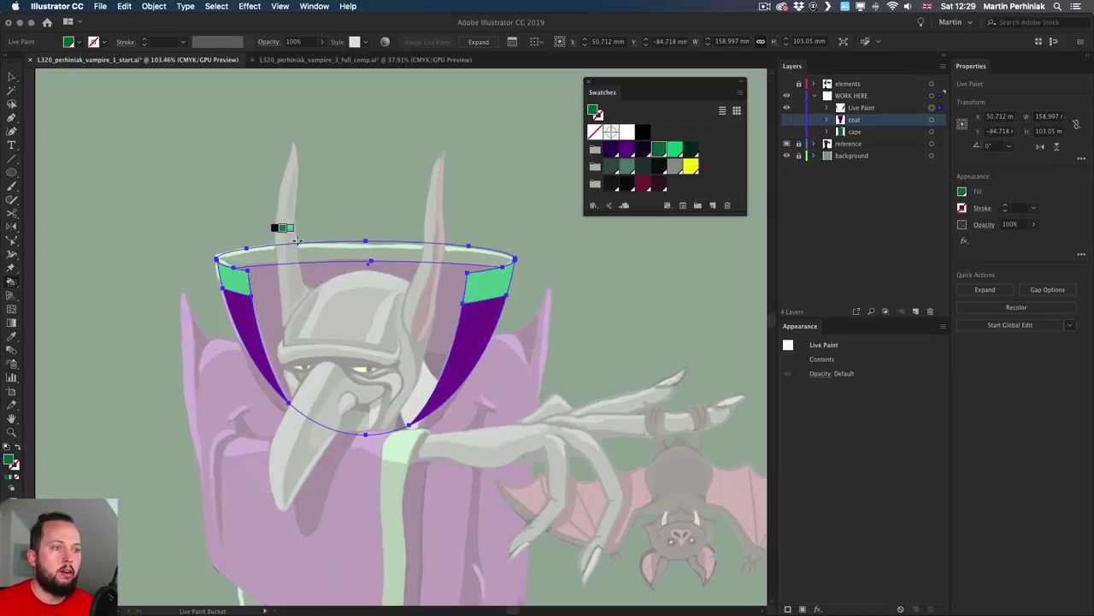
click(313, 248)
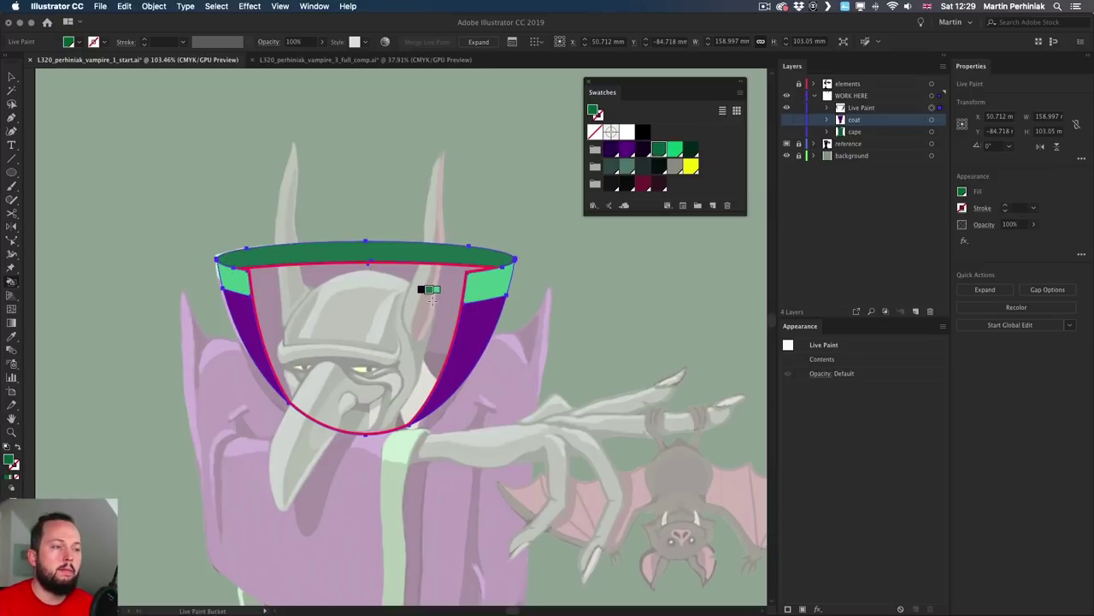
Fill the large inner area of the collar with the dark purple swatch using Live Paint and deselect the artwork.
click(611, 150)
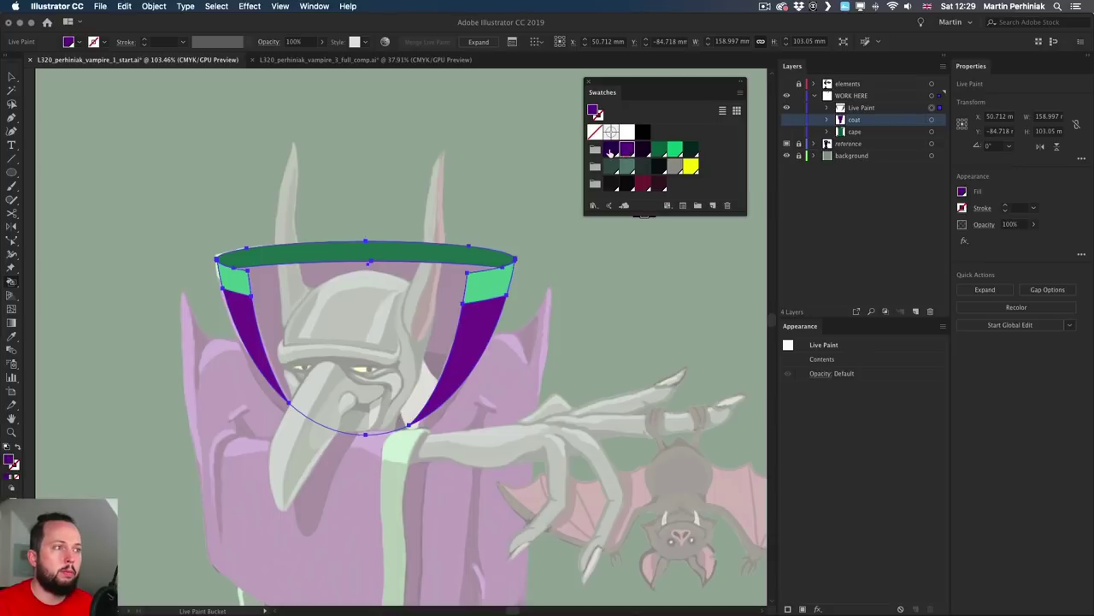
click(342, 363)
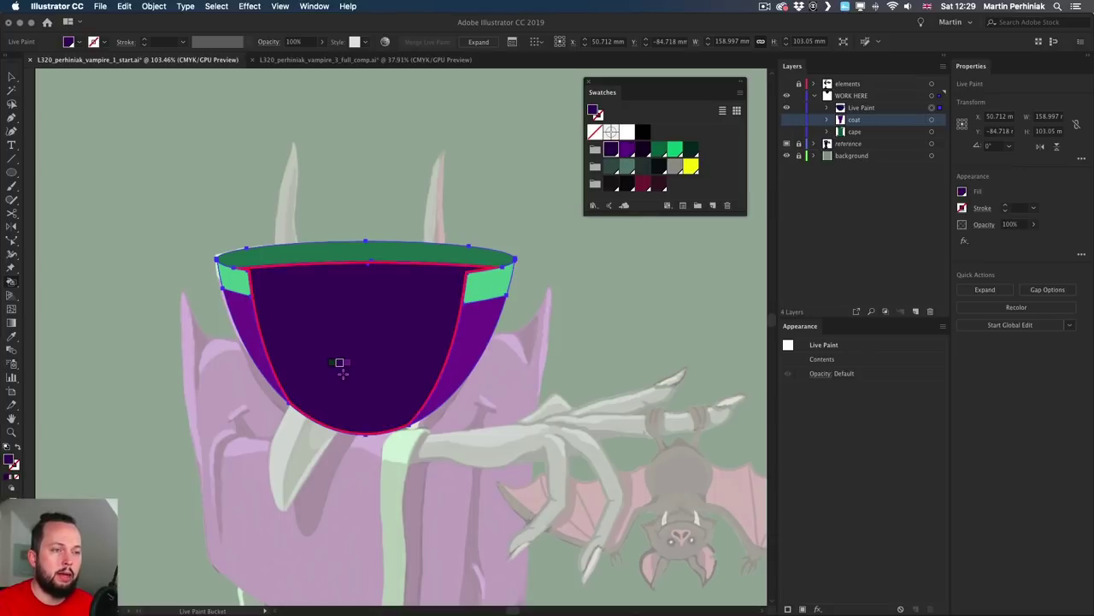
key(v)
click(451, 194)
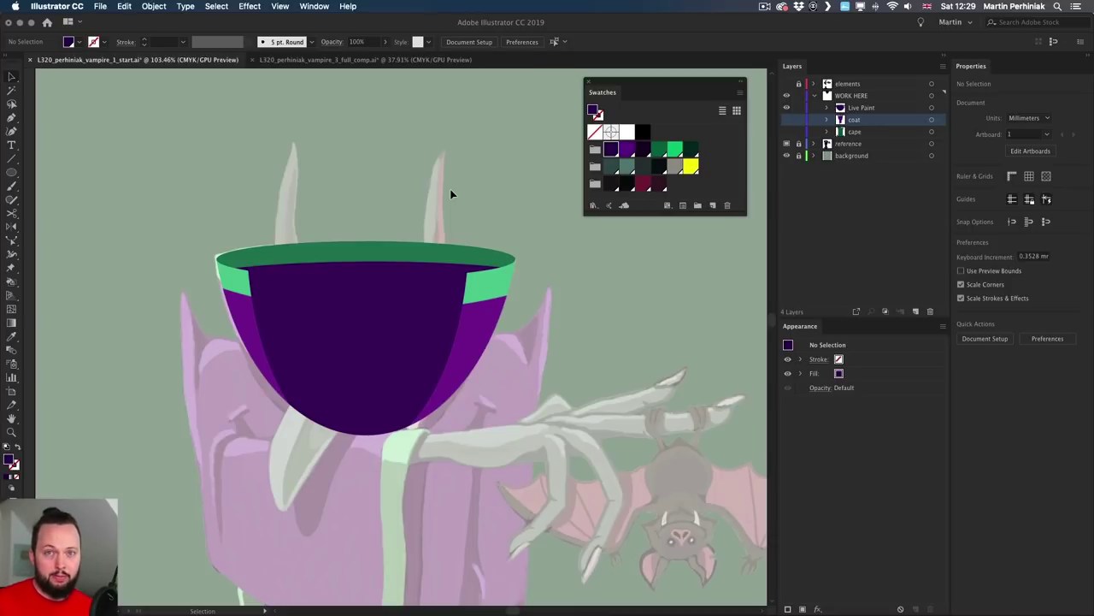
Close the swatches, fit the artboard in view, show the coat, cape and elements artwork, and expand the elements layer.
click(588, 82)
key(super+0)
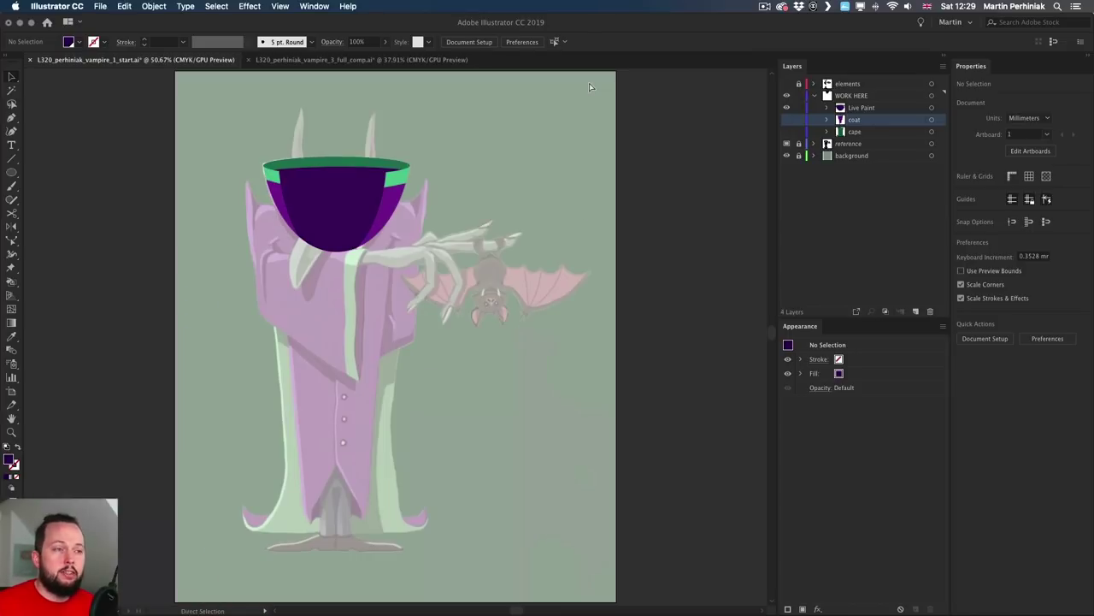
click(786, 120)
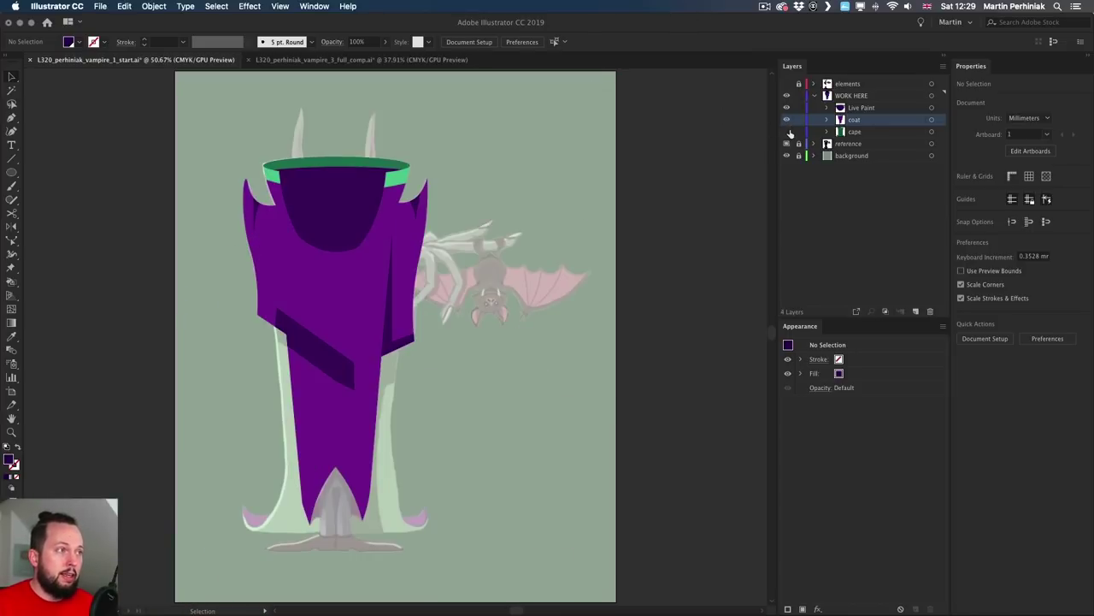
click(787, 132)
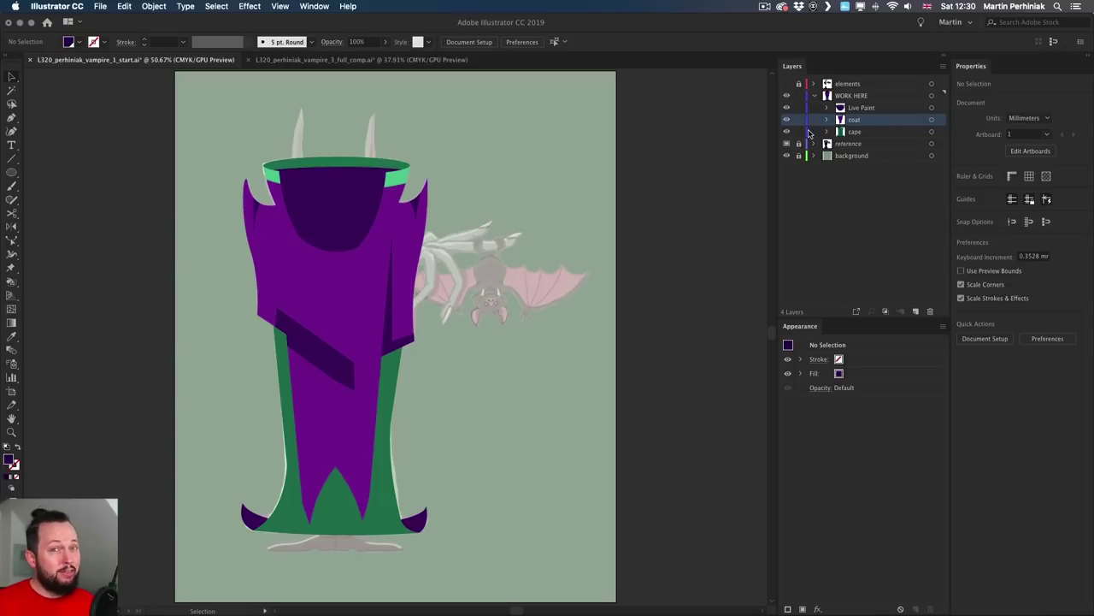
click(787, 84)
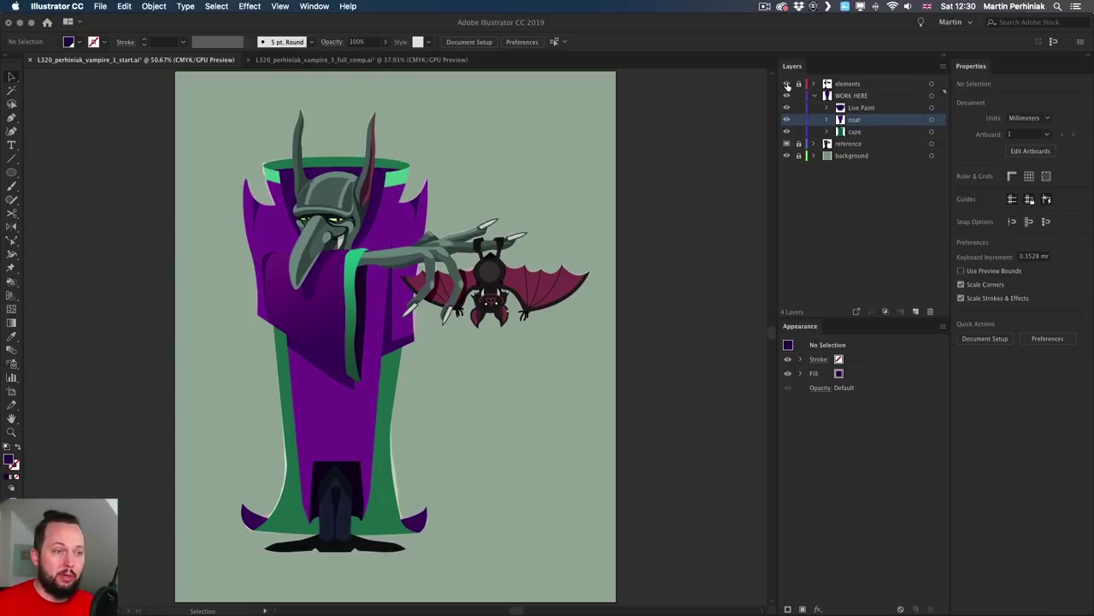
click(814, 84)
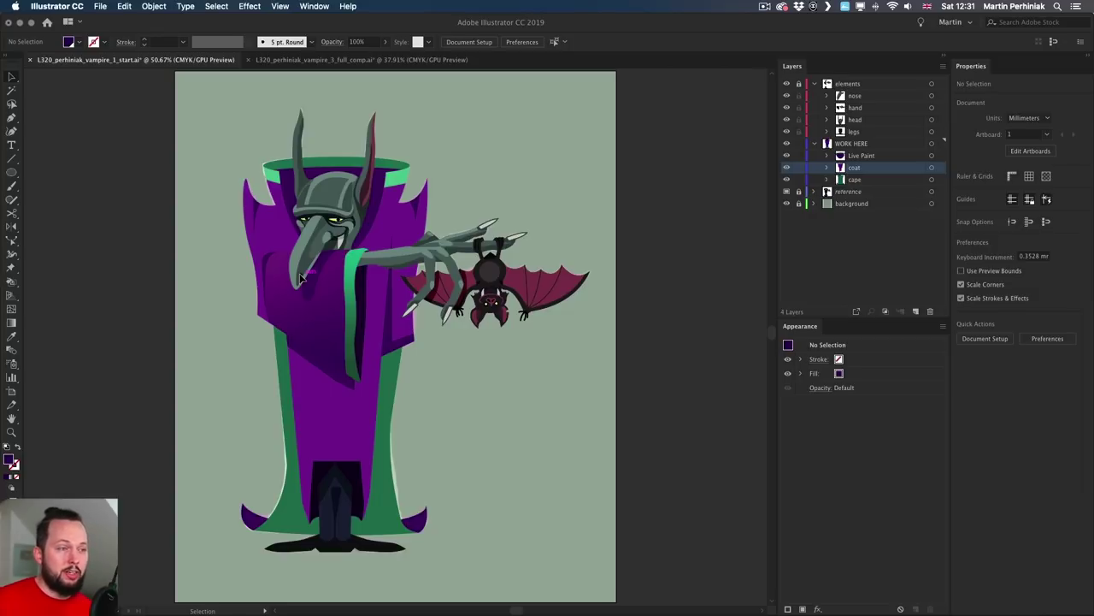
Unlock the elements layer and start a Global Edit on the nail of the uppermost finger above the bat.
key(z)
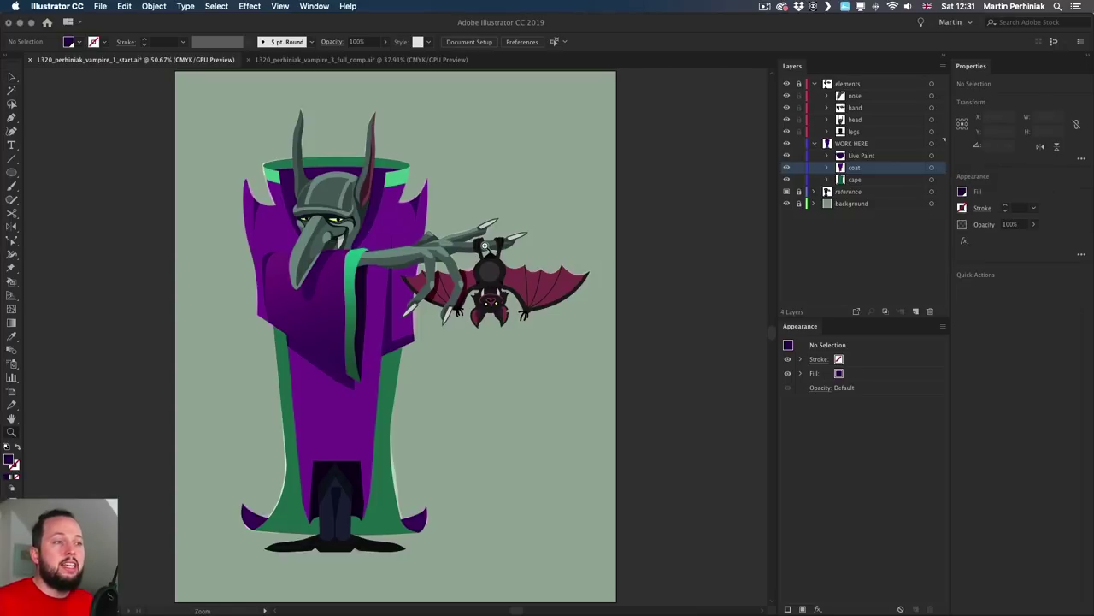
drag(486, 247, 610, 242)
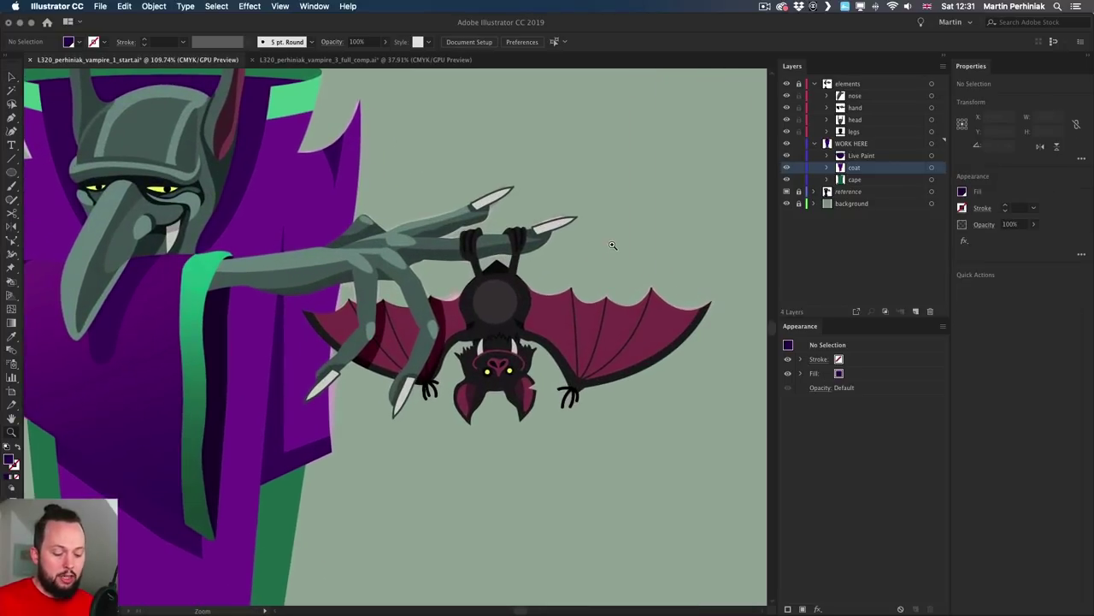
key(v)
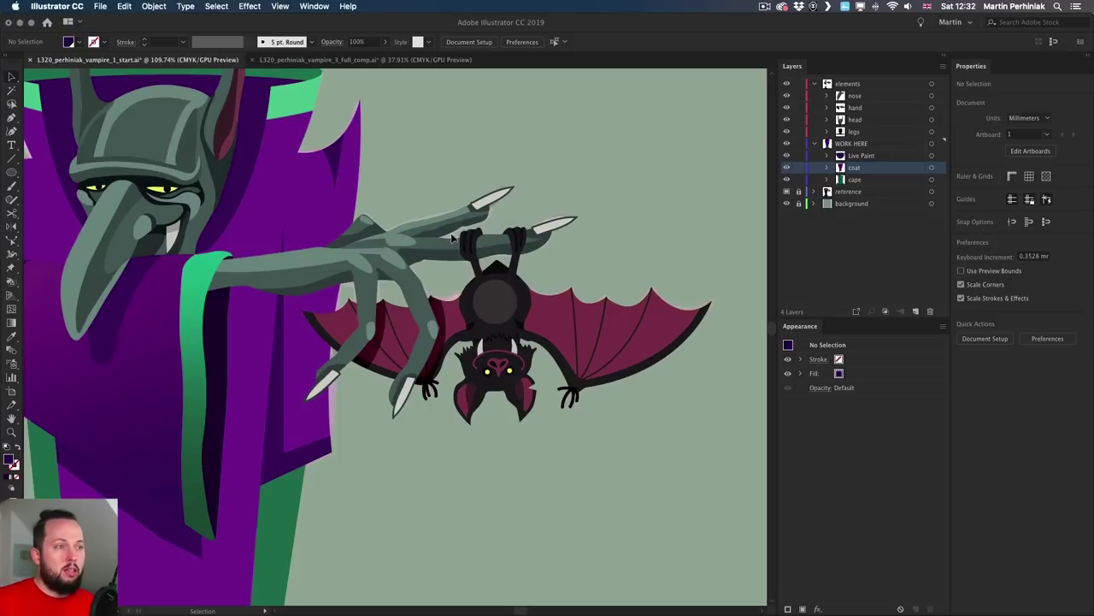
click(491, 202)
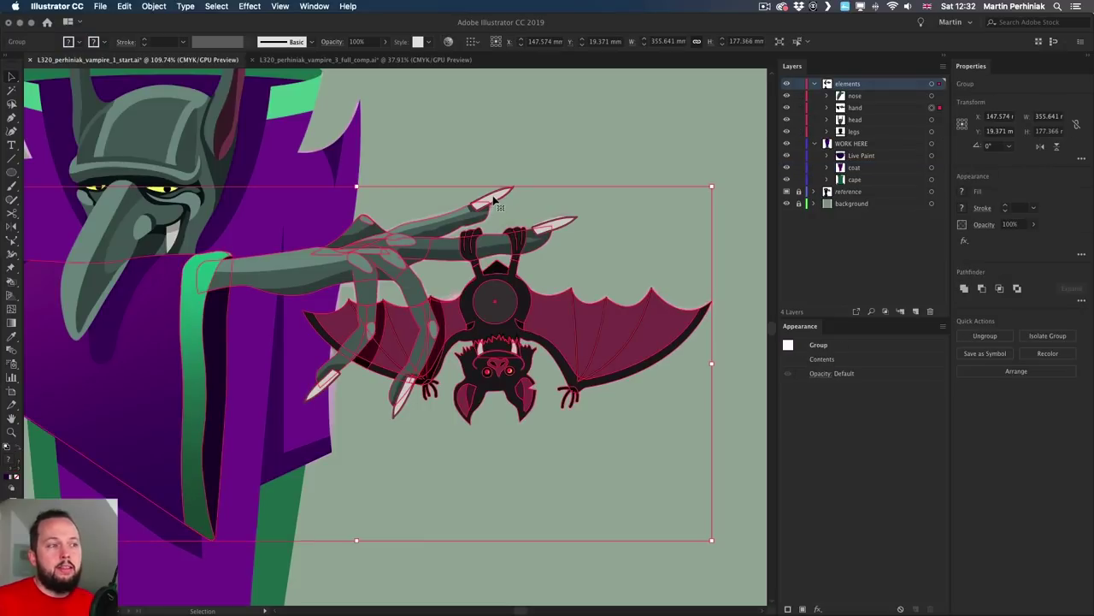
click(532, 159)
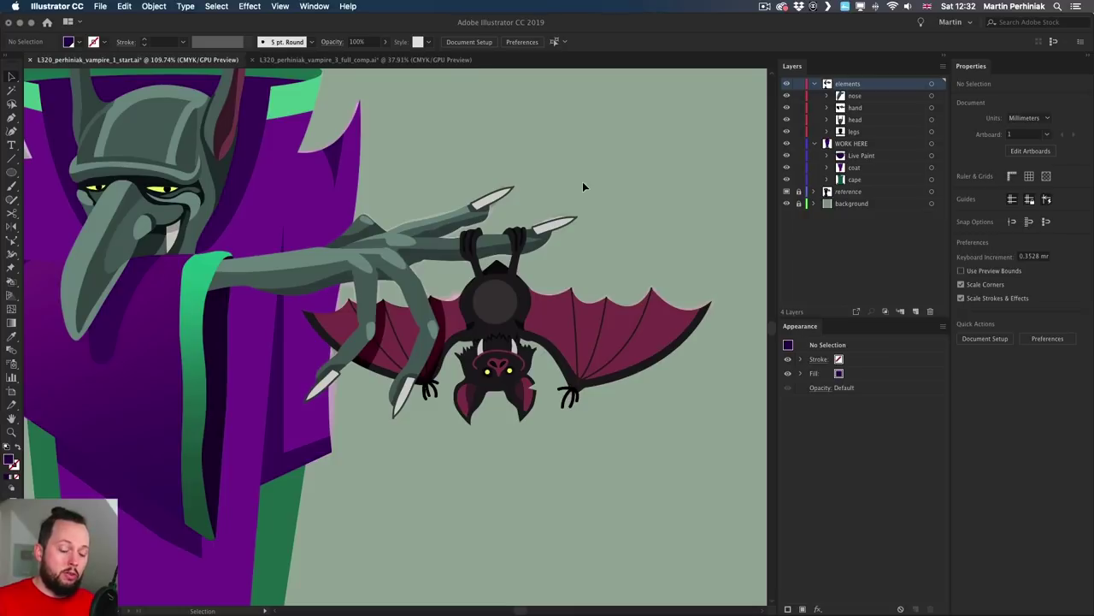
key(a)
click(498, 199)
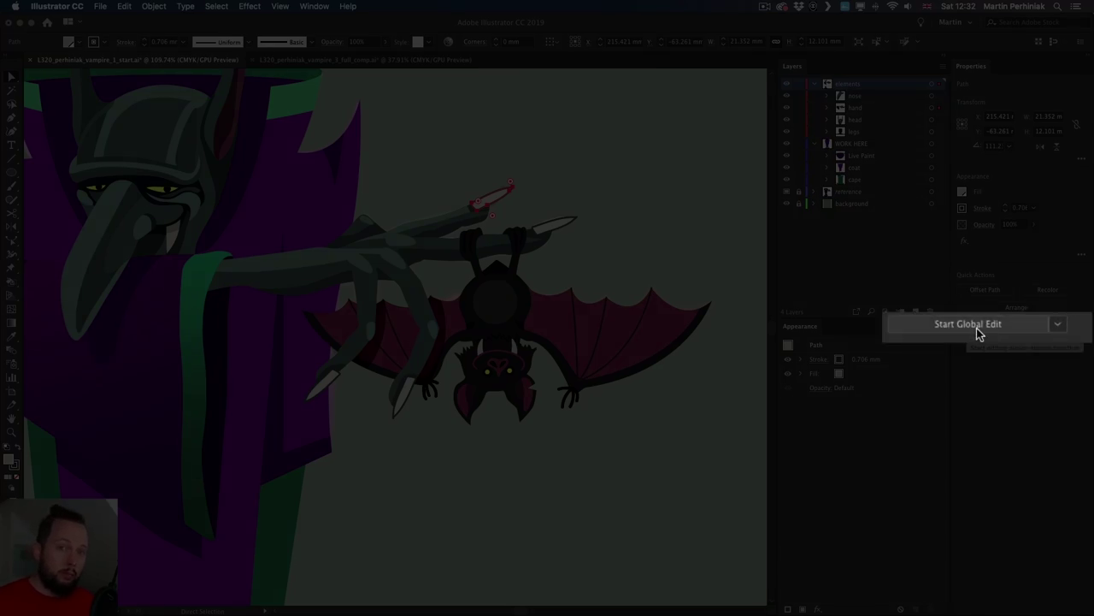
click(977, 327)
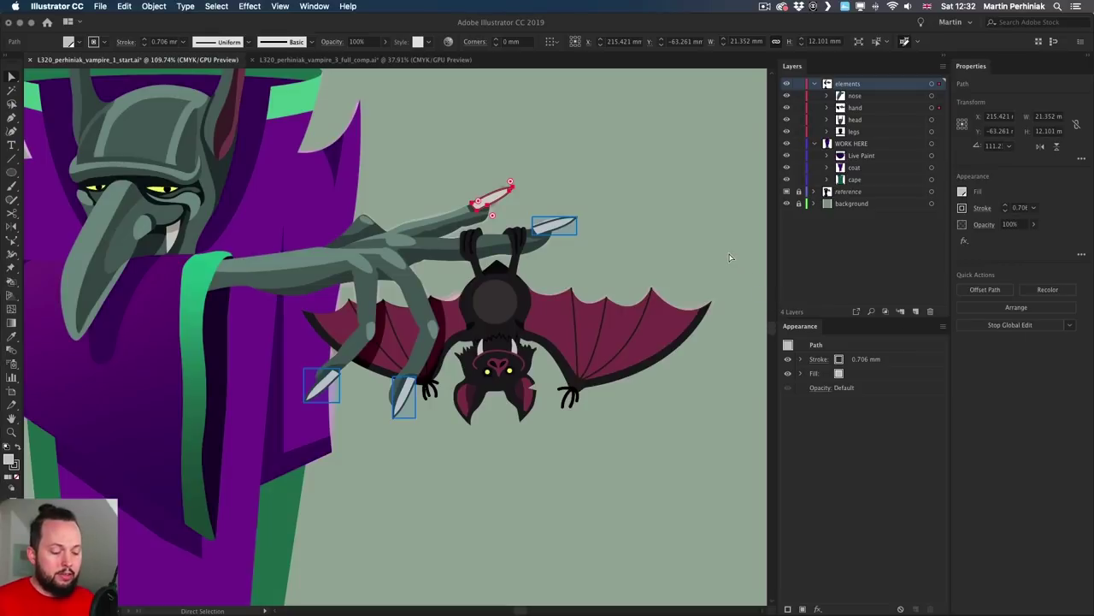
Lengthen the nail's tip and remove the stroke from all matching nails in Global Edit, and leave the edit.
key(z)
drag(466, 201, 529, 197)
key(a)
click(539, 181)
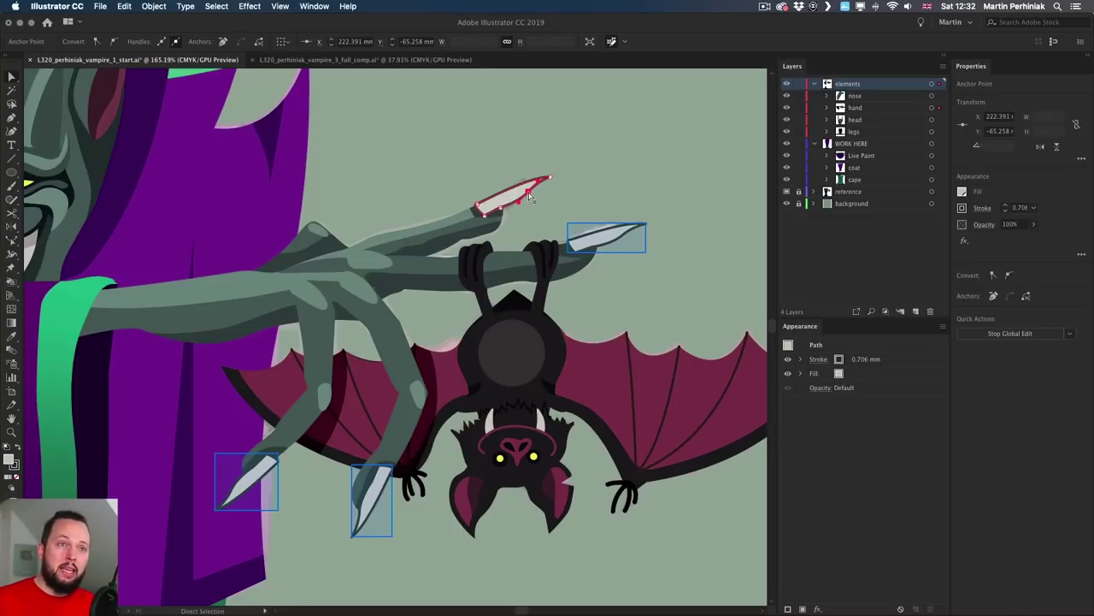
click(961, 208)
click(842, 229)
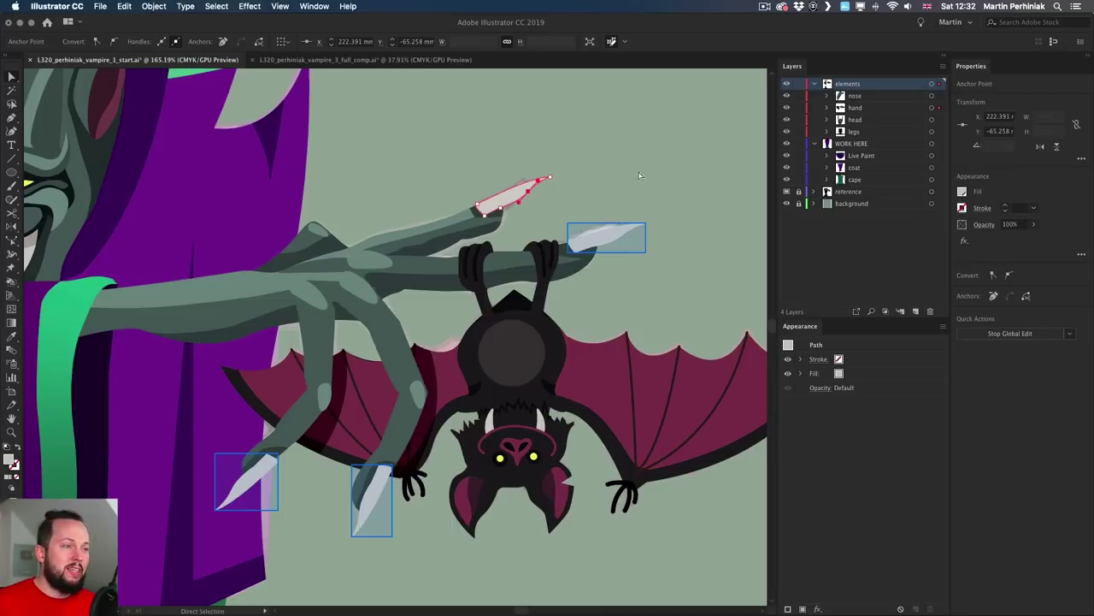
click(627, 125)
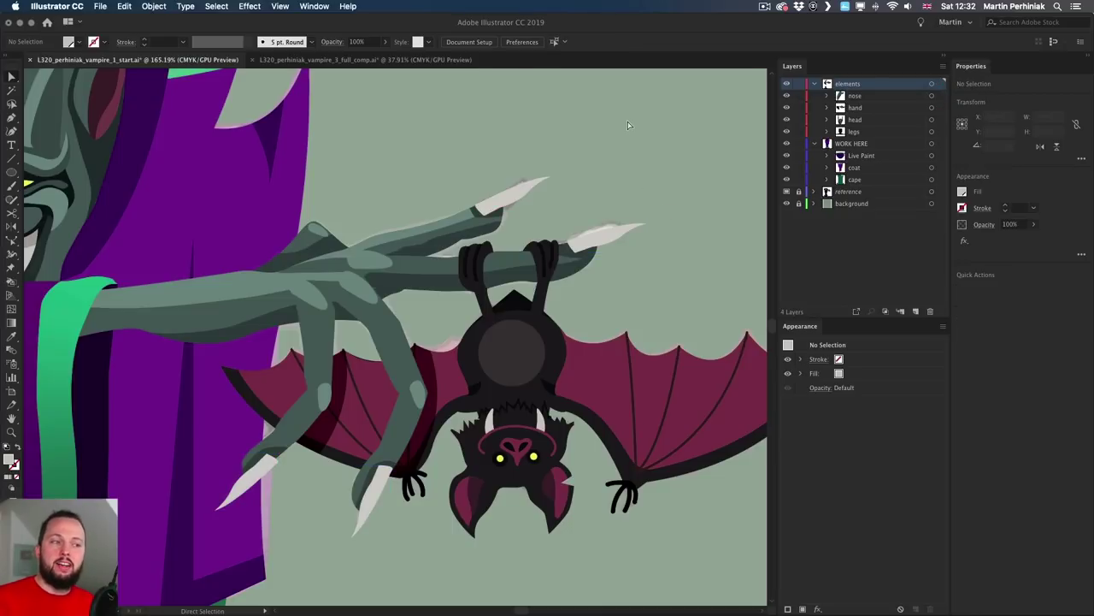
Highlight the nails matching the uppermost finger's nail with Global Edit, and leave it without editing.
key(v)
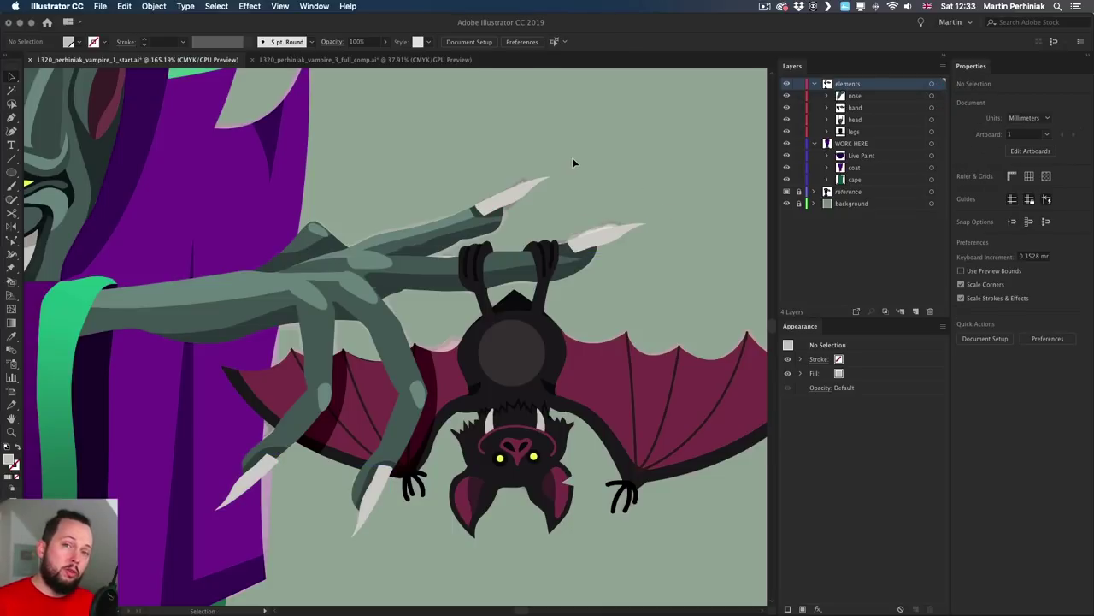
key(a)
click(509, 200)
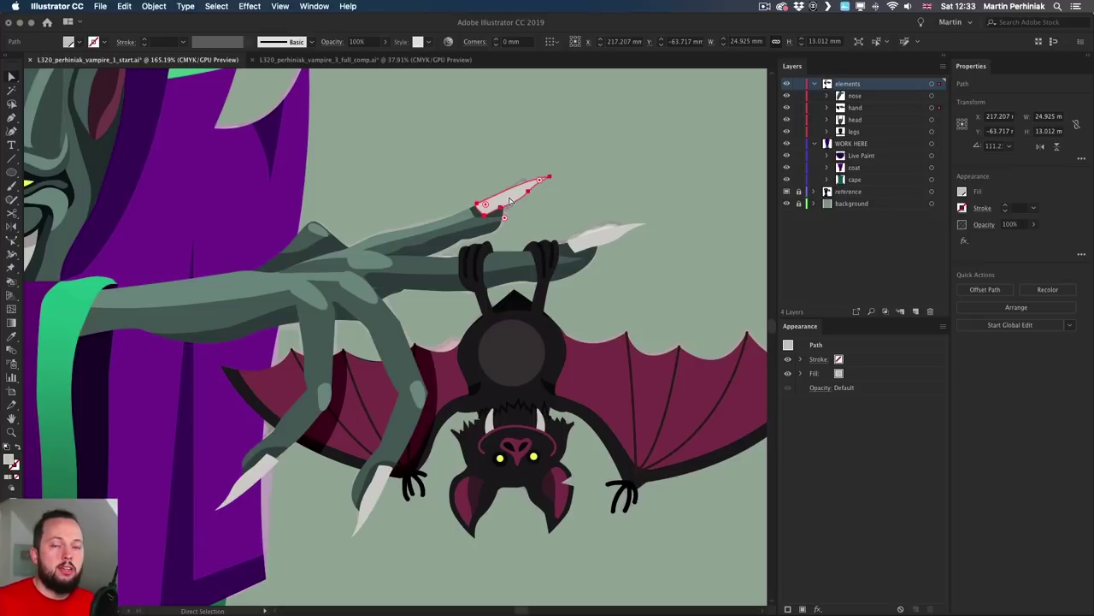
click(1041, 326)
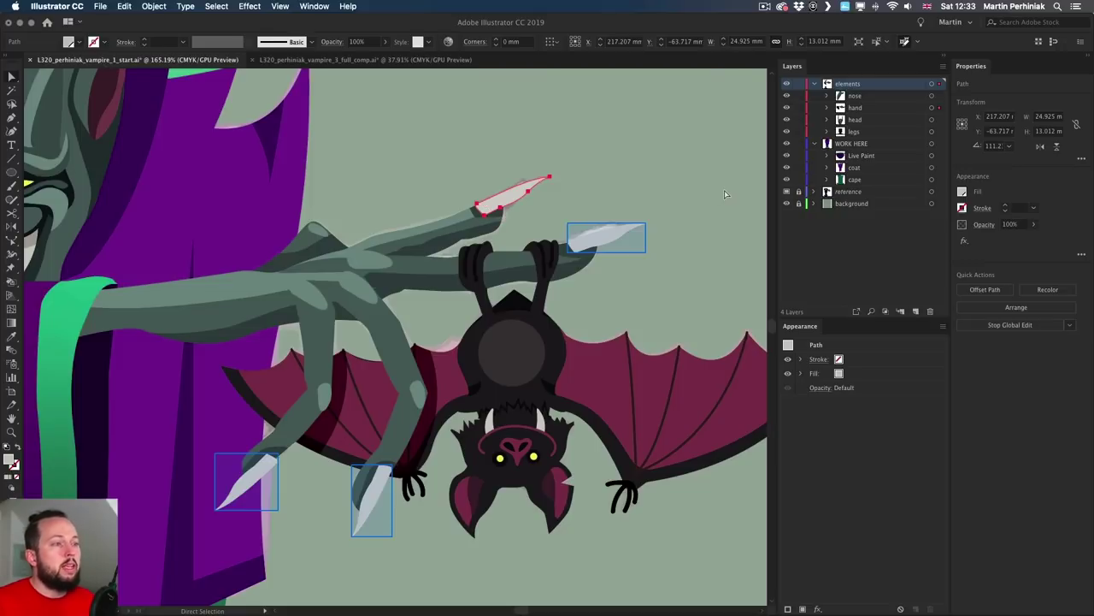
click(630, 182)
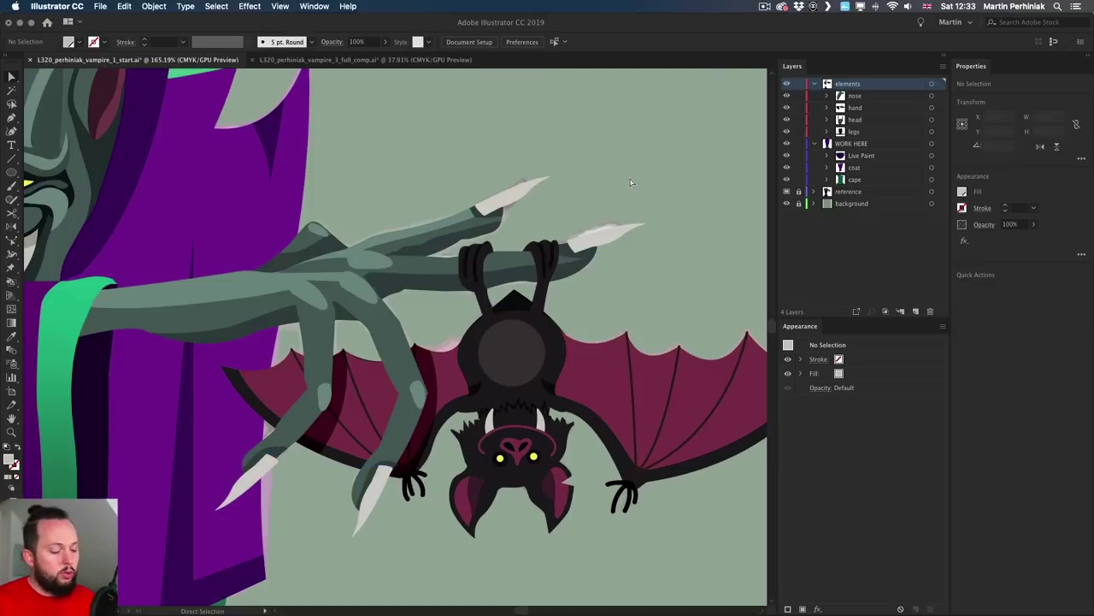
Move the legs group from the elements layer into WORK HERE, between the coat and the cape.
key(super+minus)
key(super+minus)
key(super+minus)
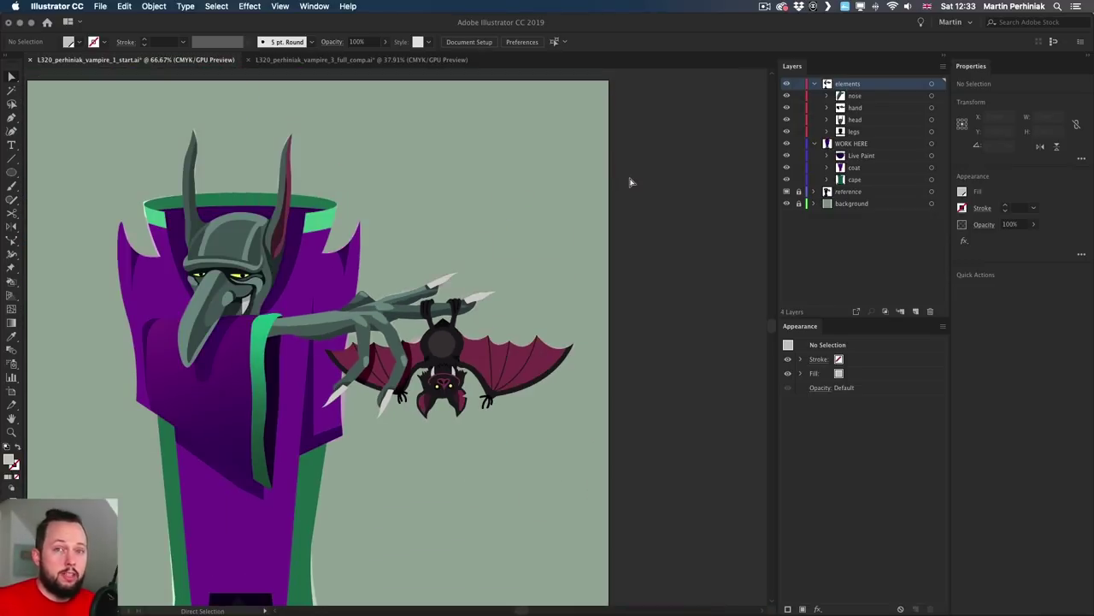
scroll(462, 231, down, 5)
scroll(462, 231, left, 5)
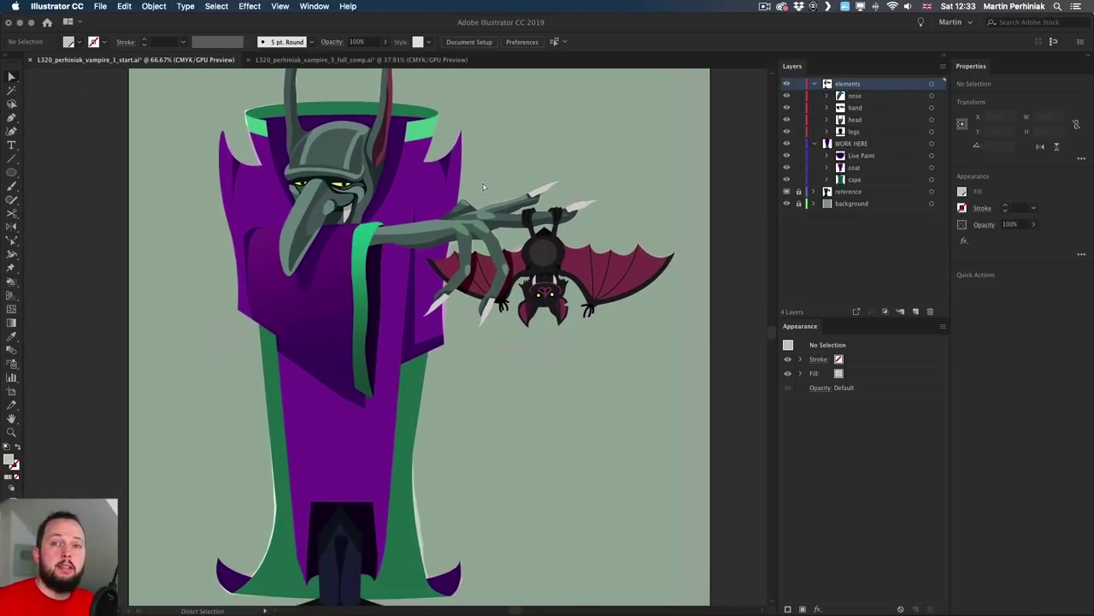
key(v)
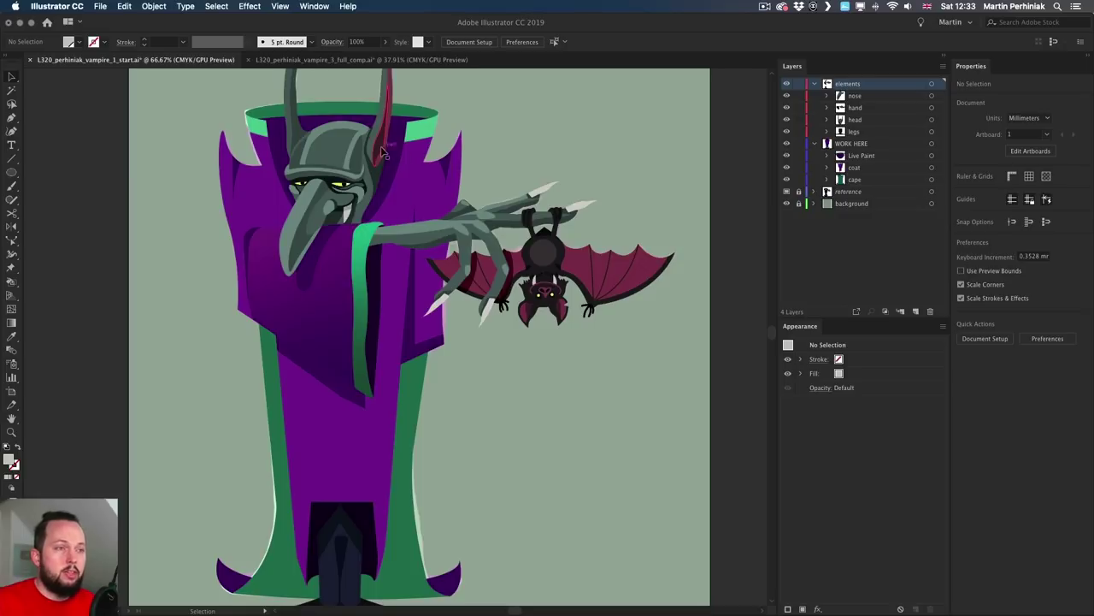
scroll(384, 153, left, 3)
scroll(384, 152, down, 1)
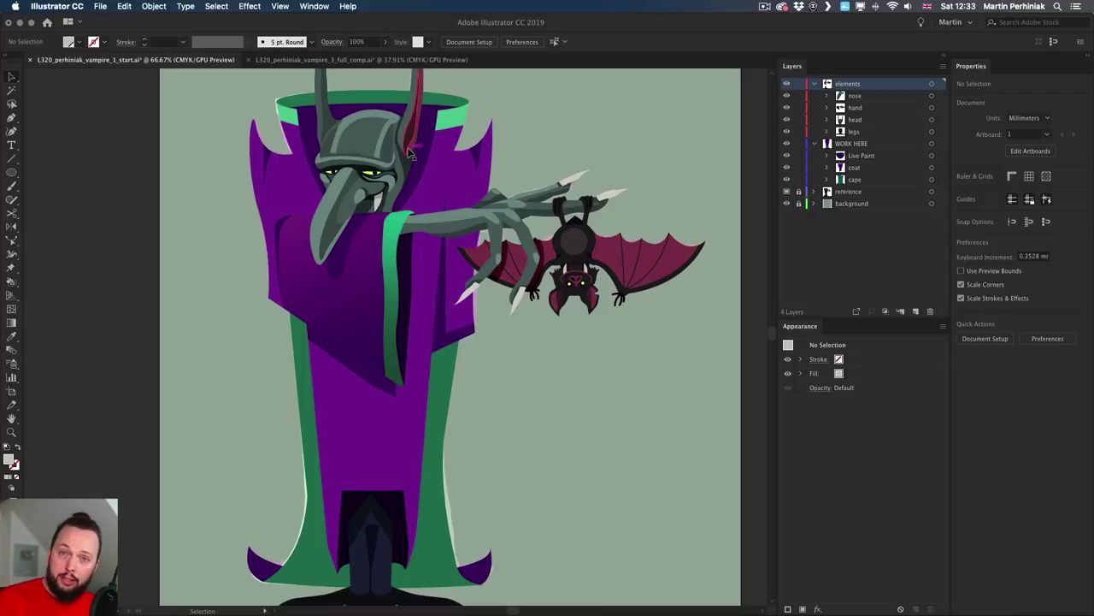
click(860, 132)
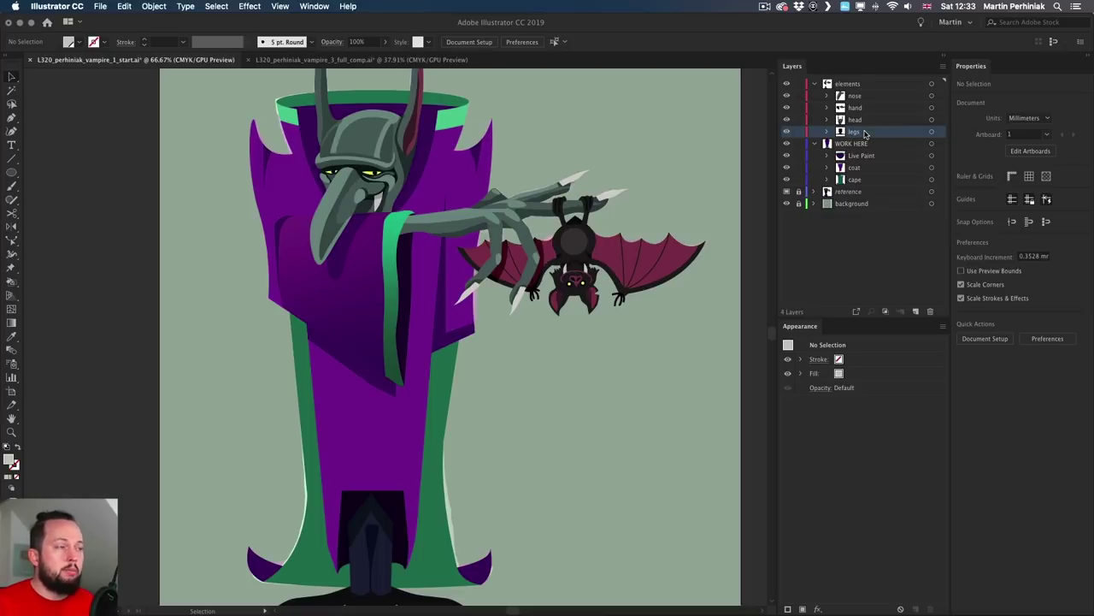
drag(864, 134, 874, 174)
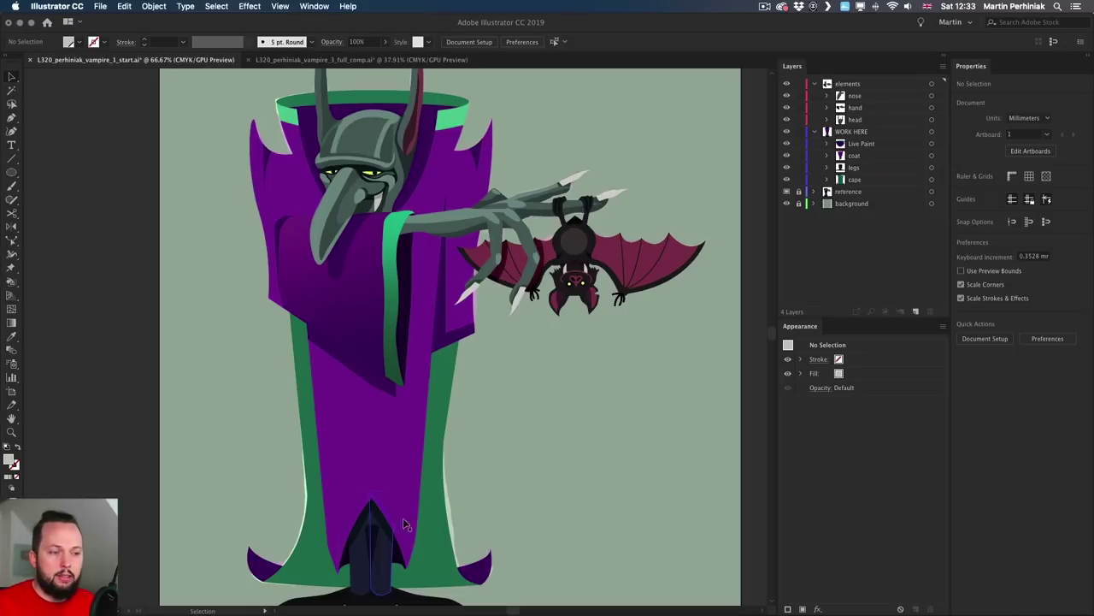
Draw a rectangle about 242 by 402 mm over the whole coat, using the coat clipping path's purple fill.
key(space)
drag(576, 396, 597, 370)
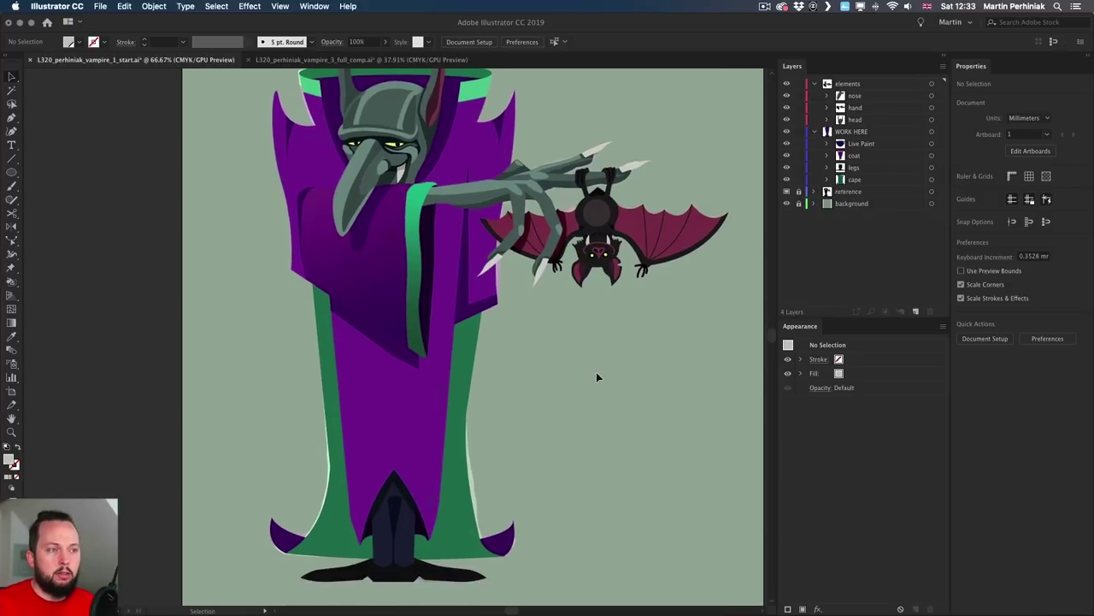
click(827, 156)
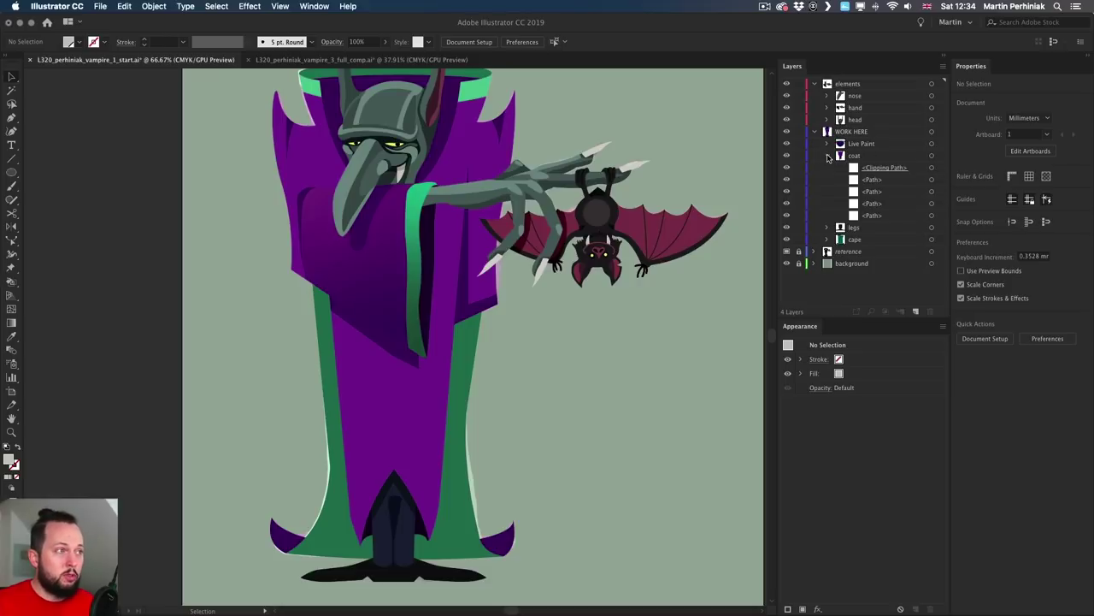
click(932, 167)
scroll(744, 164, up, 2)
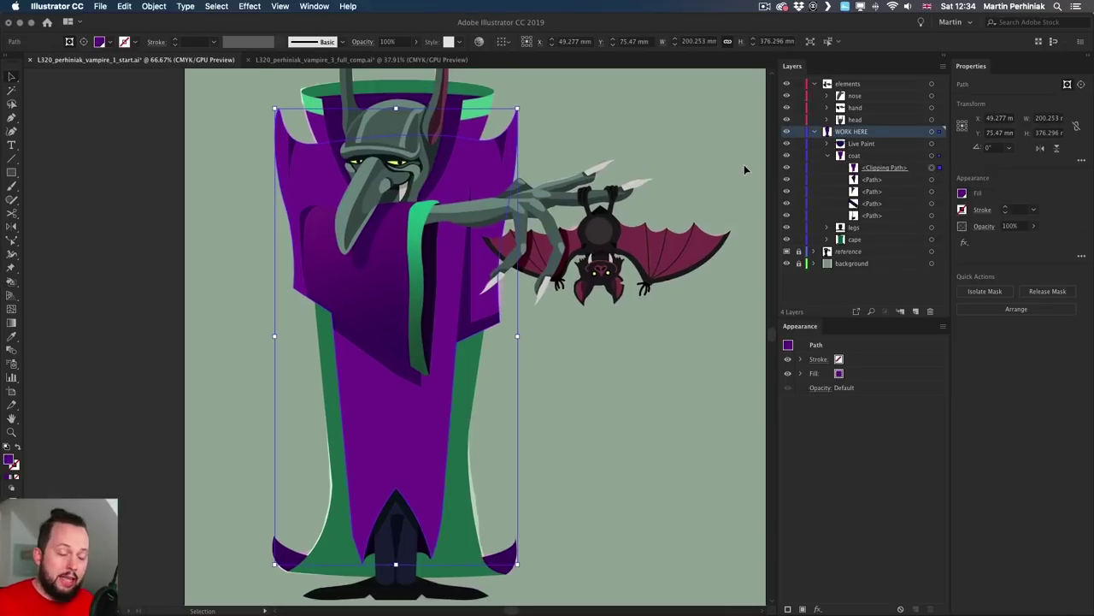
key(m)
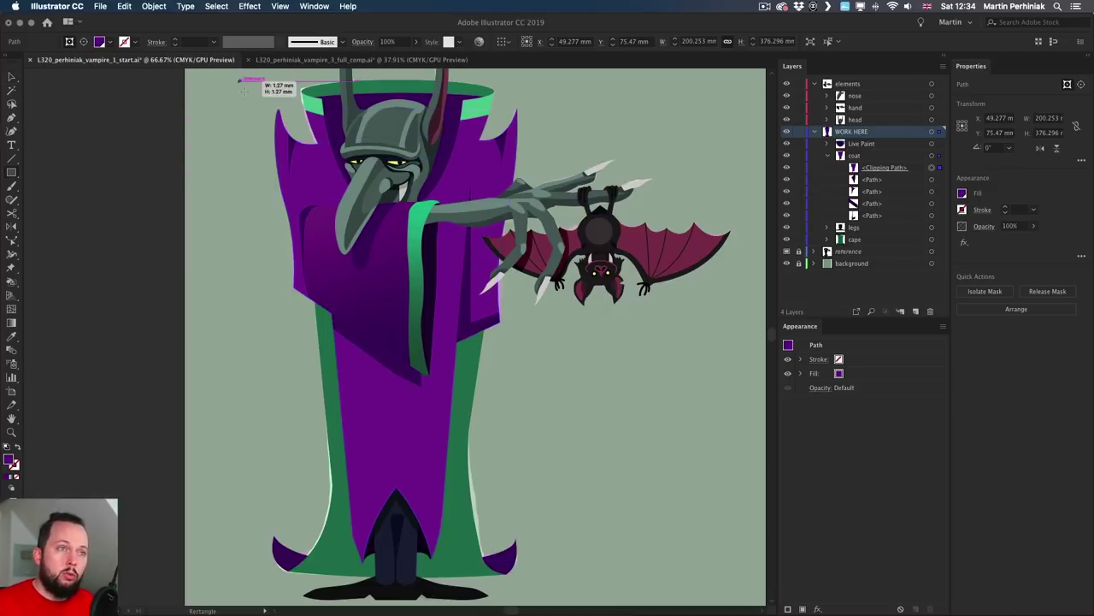
drag(241, 80, 534, 571)
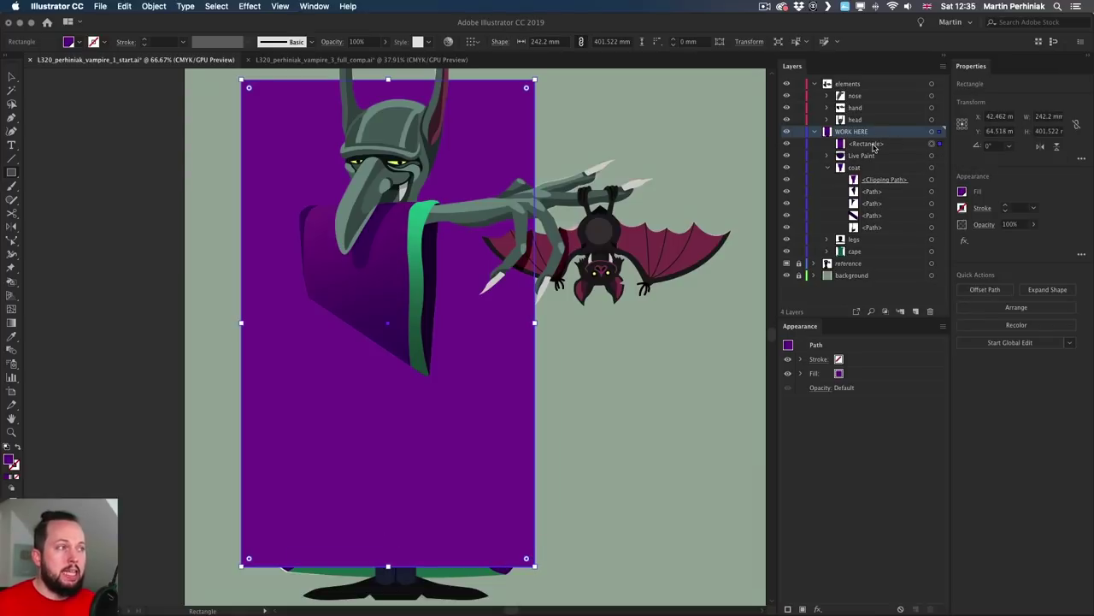
Move the new rectangle into the coat clipping group, beneath all of its other paths.
drag(885, 190, 882, 171)
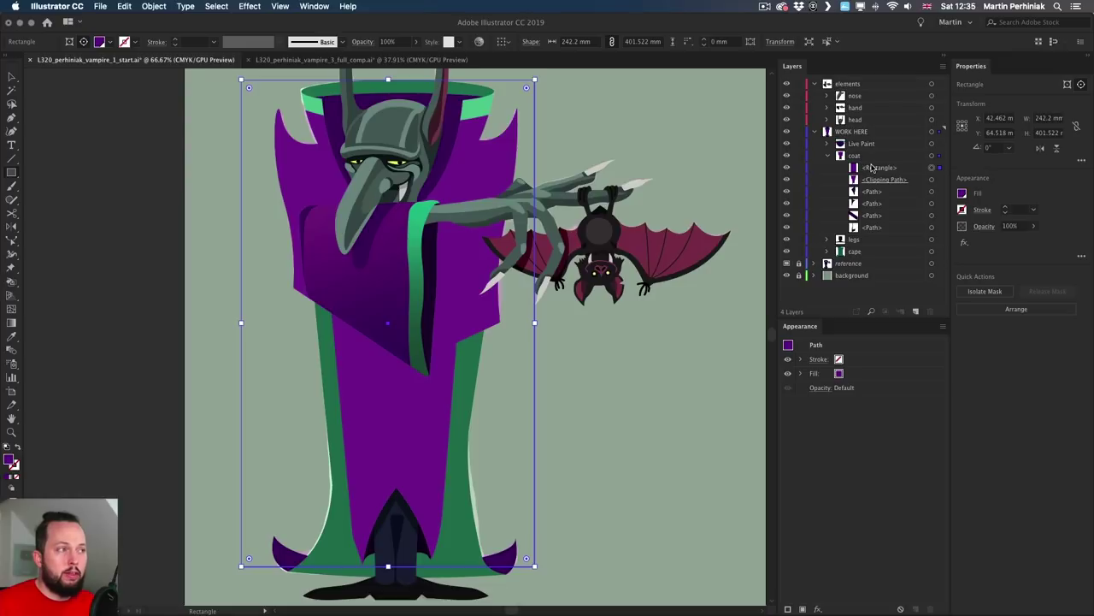
click(874, 168)
drag(878, 195, 878, 229)
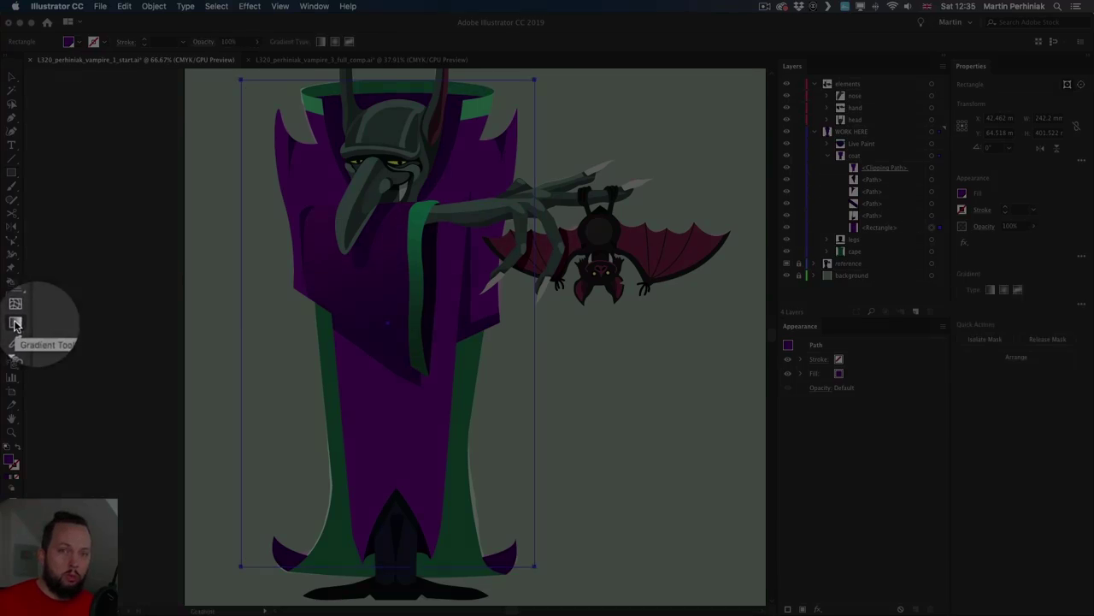
Apply a freeform gradient to the coat rectangle and move its four corner color points inward onto the visible coat.
key(g)
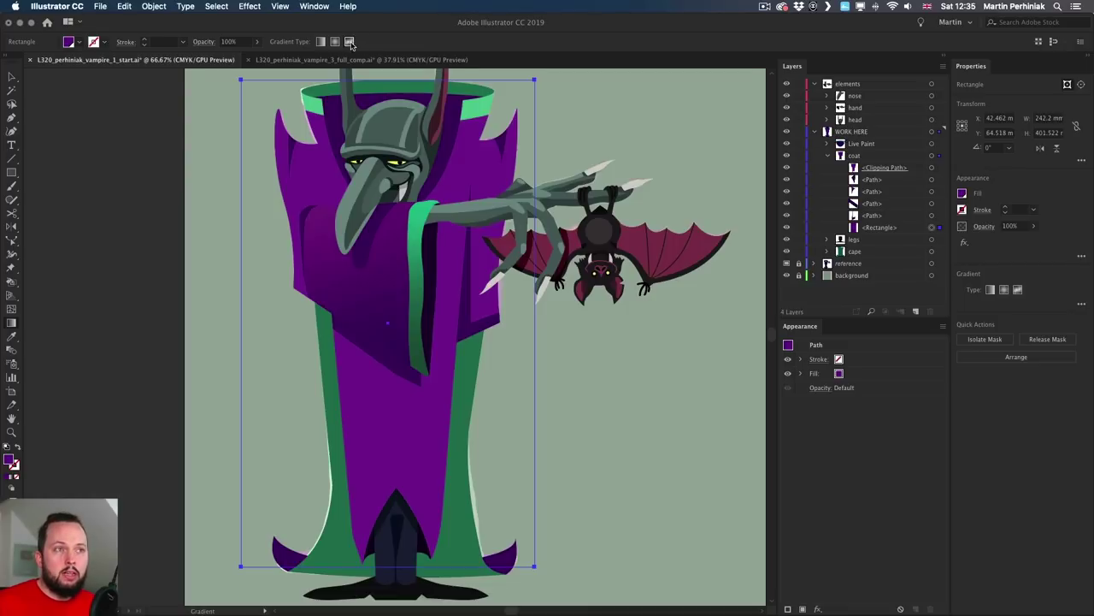
click(349, 42)
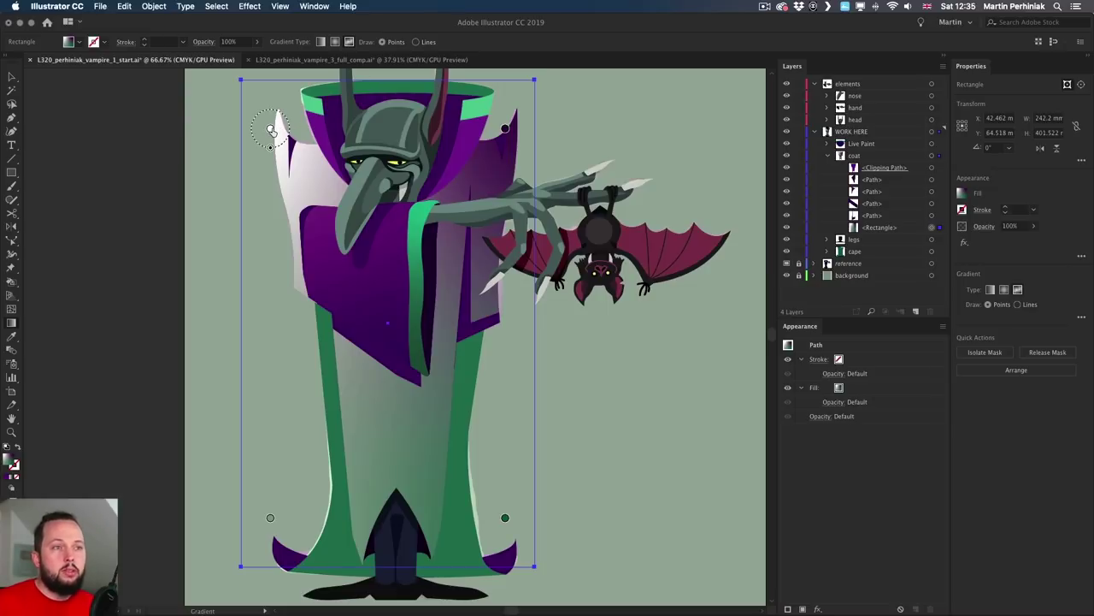
drag(271, 128, 302, 170)
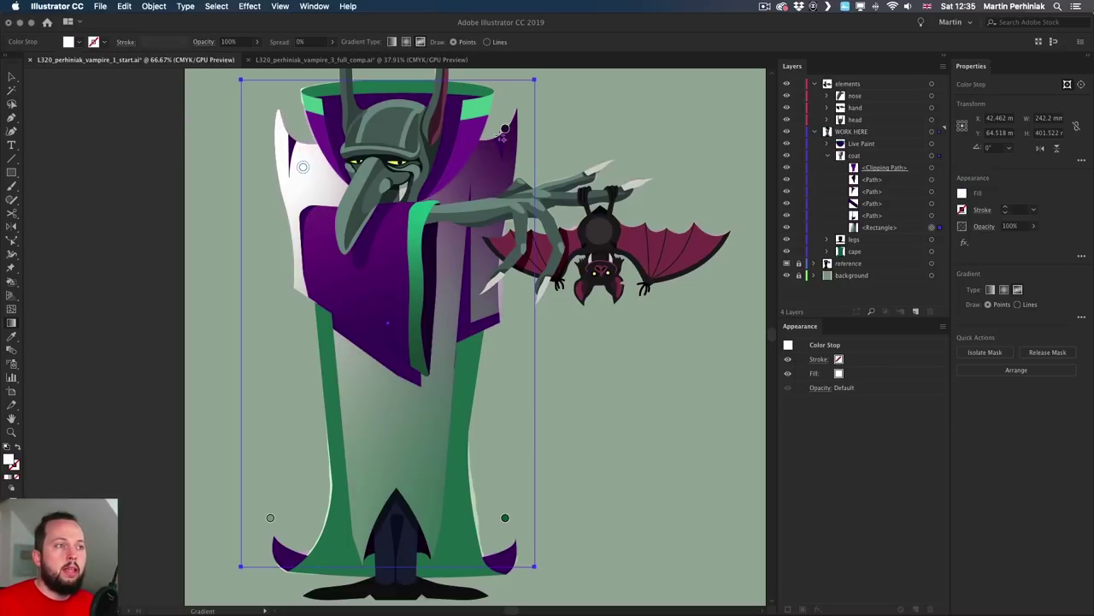
drag(504, 128, 483, 168)
drag(270, 520, 365, 452)
drag(503, 518, 423, 468)
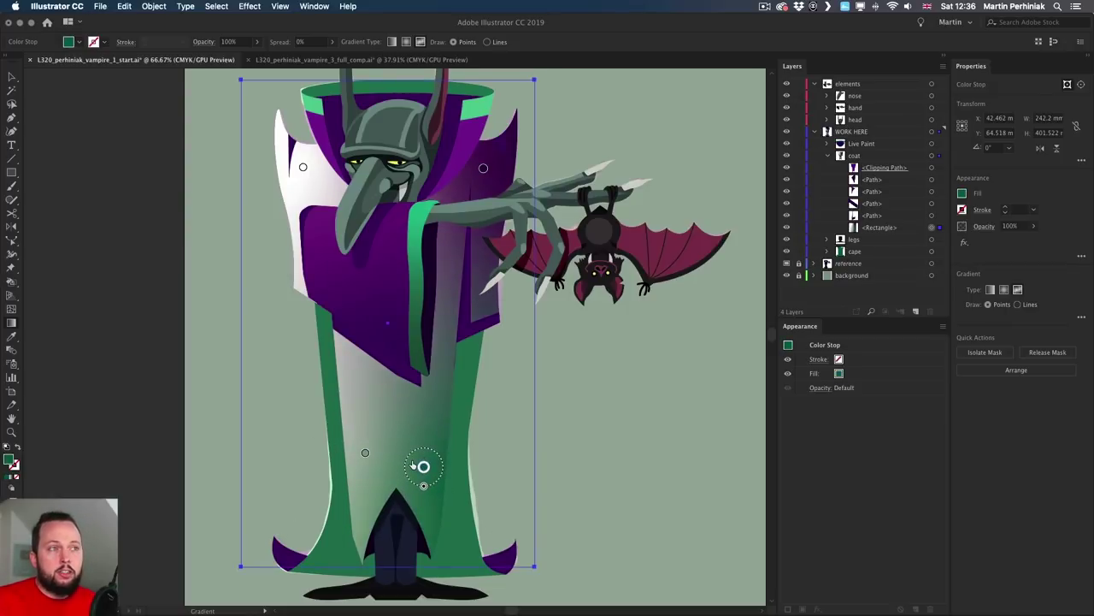
Show the swatches and color the coat gradient's lower-right point Vampire cloak 100 and its lower-left point Vampire cloak 50.
click(323, 6)
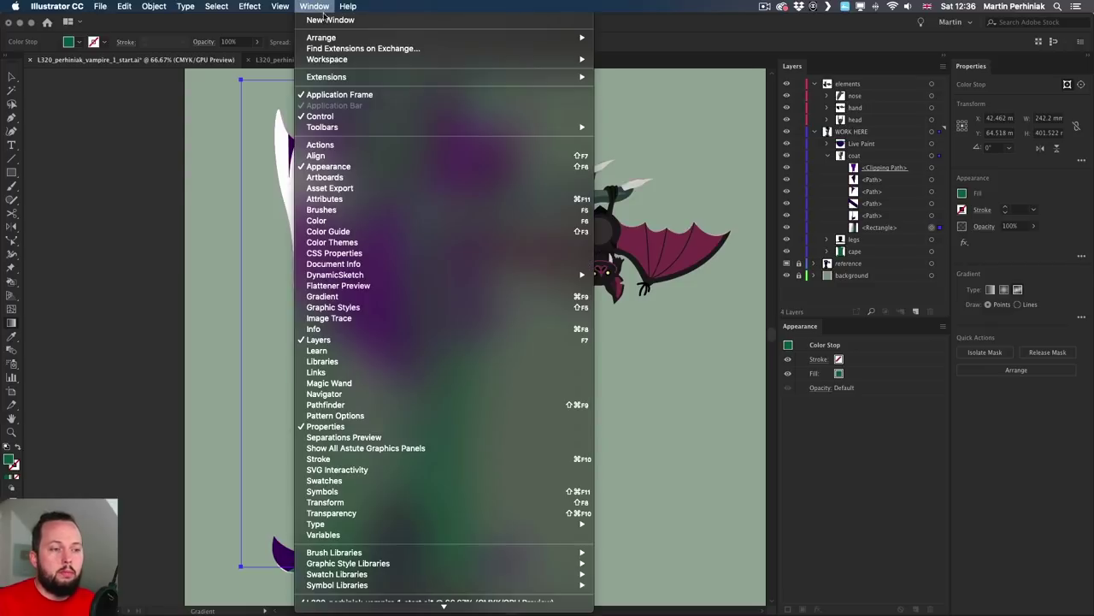
click(351, 484)
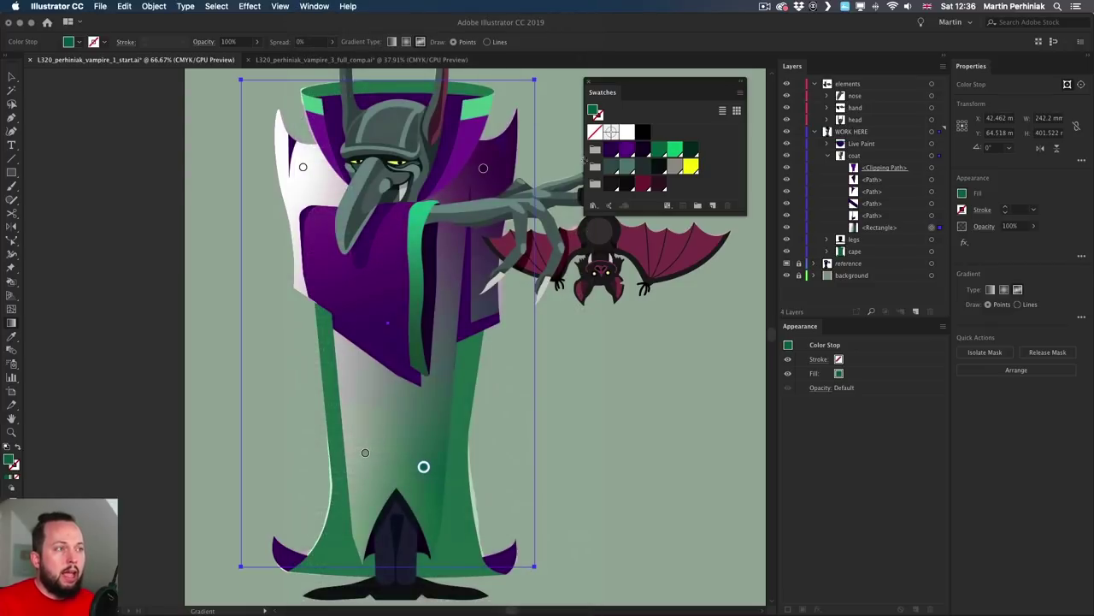
drag(425, 466, 413, 442)
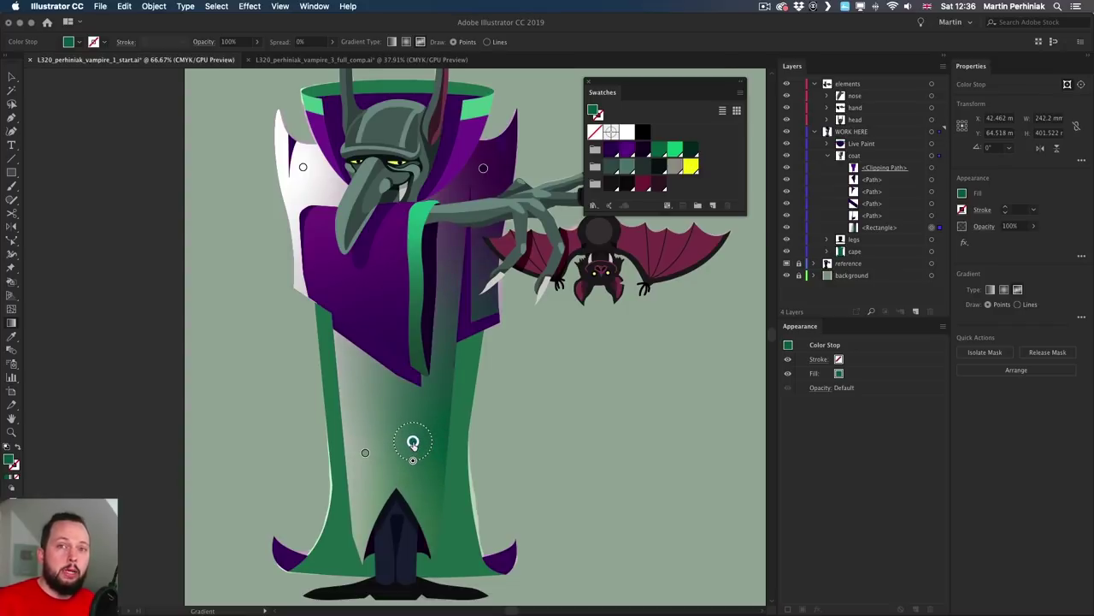
click(629, 151)
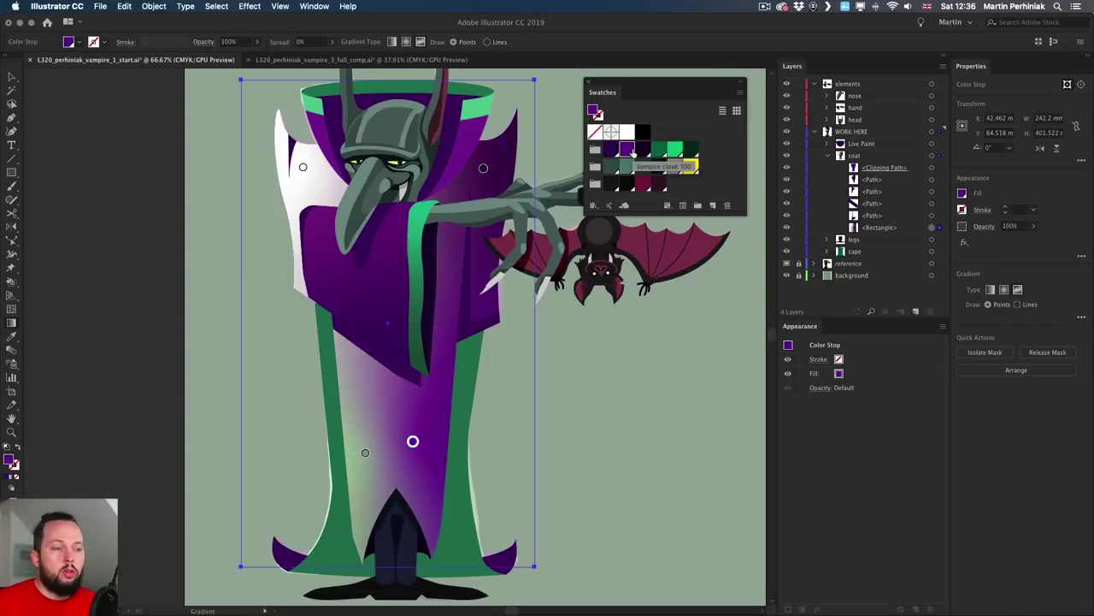
click(365, 453)
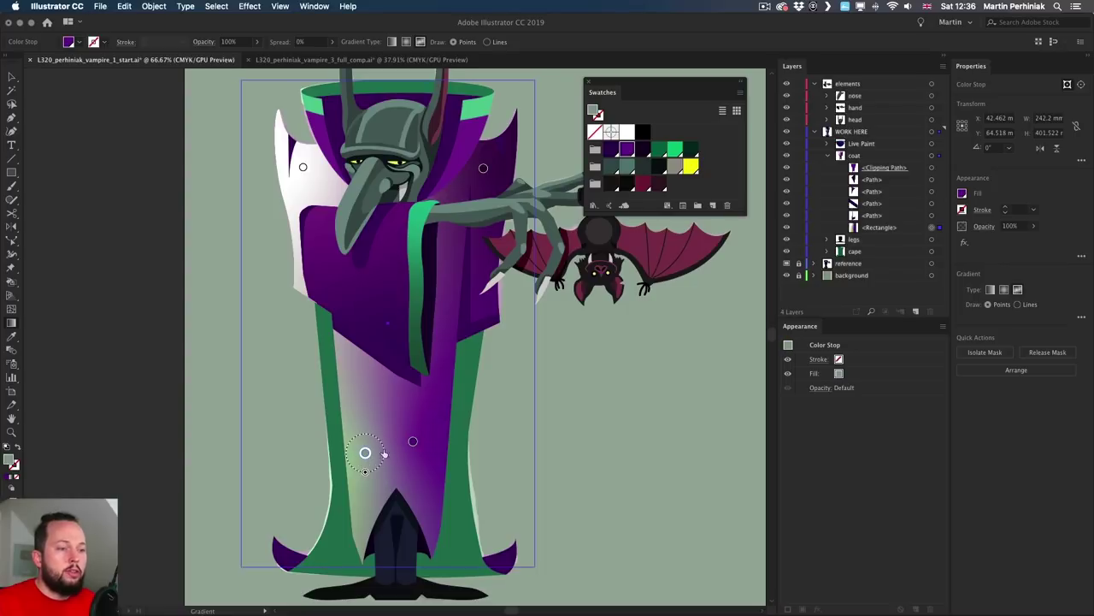
click(611, 150)
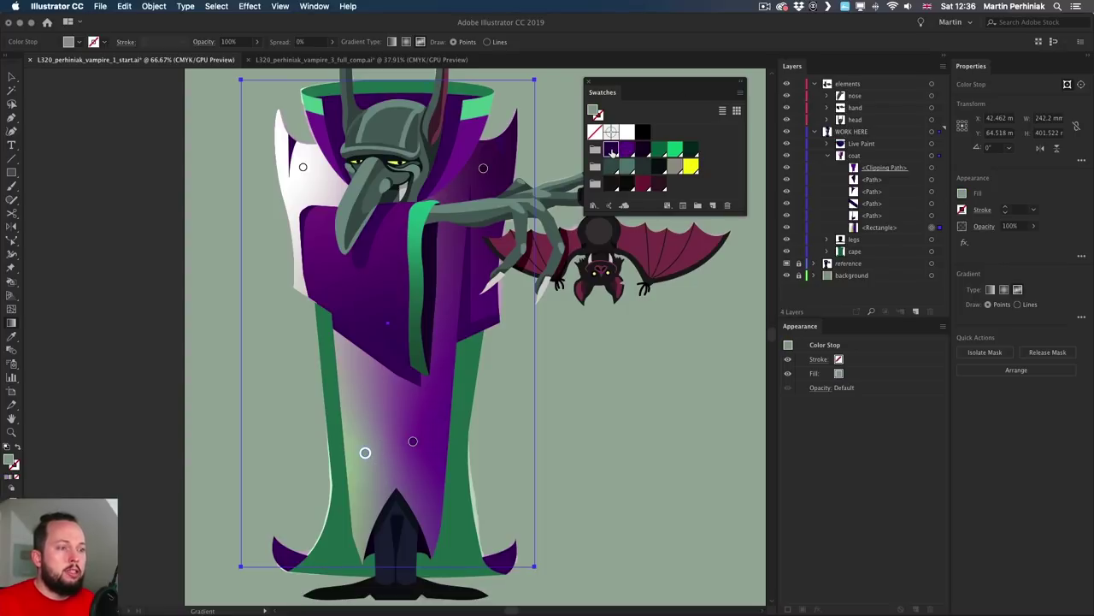
Swap the two lower gradient points, placing the brighter purple on the coat's left side and the dark purple on its right.
mouse_move(413, 442)
mouse_down()
mouse_move(420, 420)
mouse_move(403, 459)
mouse_move(422, 450)
mouse_move(365, 463)
mouse_move(425, 464)
mouse_move(425, 475)
mouse_move(352, 416)
mouse_move(364, 436)
mouse_move(354, 448)
mouse_up()
click(365, 453)
click(424, 447)
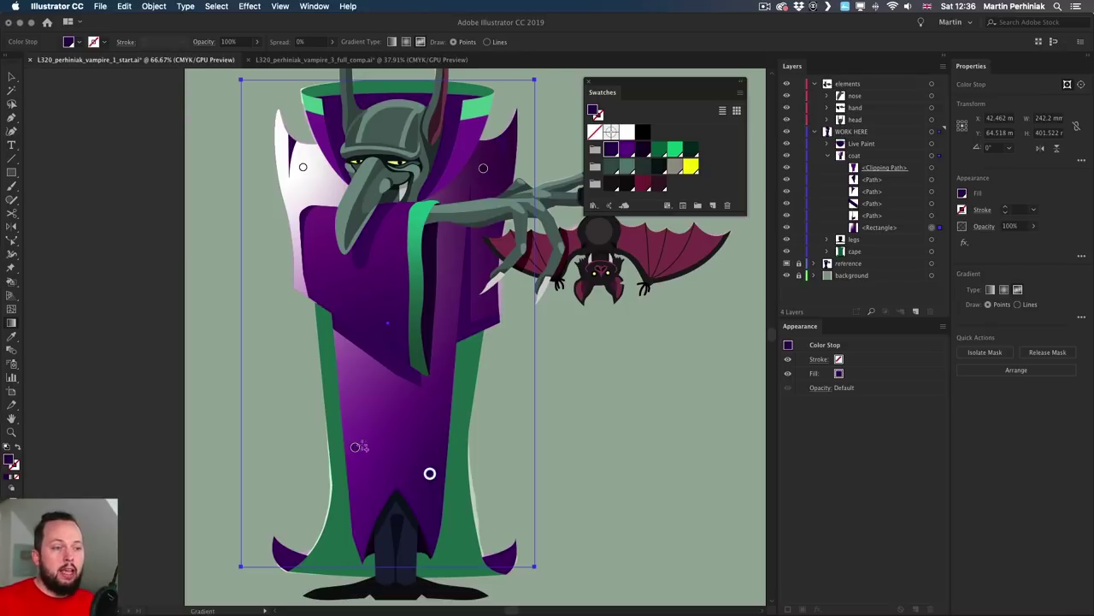
drag(355, 448, 364, 468)
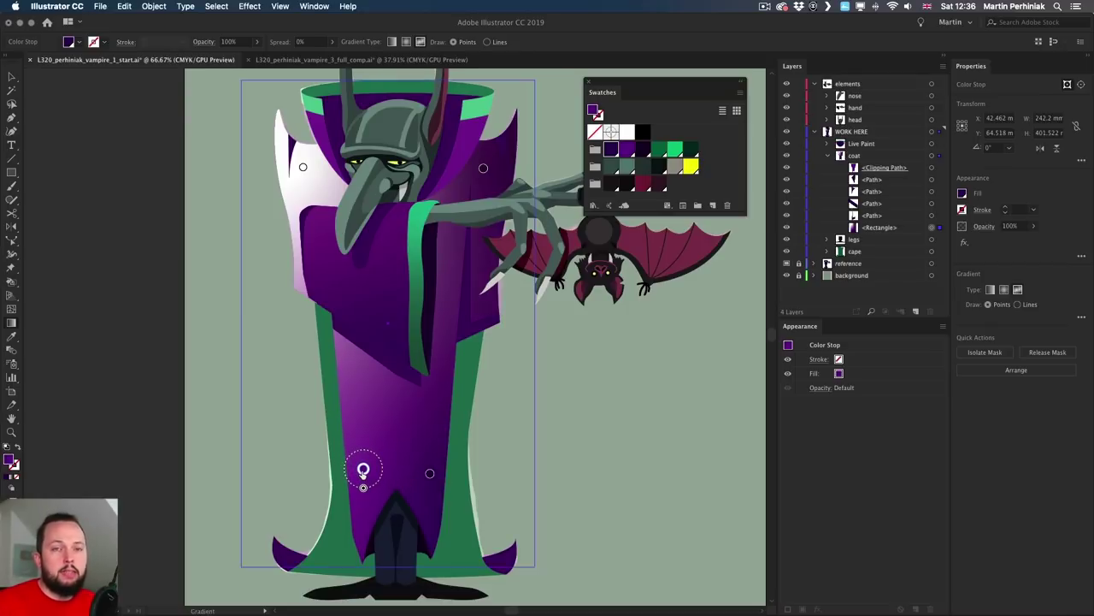
drag(430, 472, 430, 464)
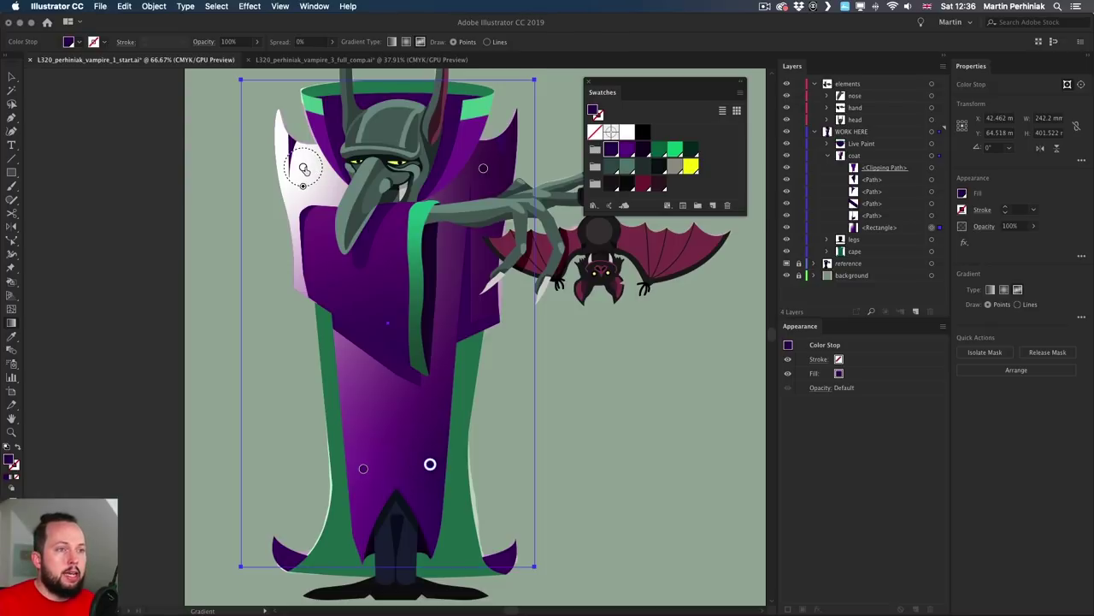
Color the coat gradient's upper-left point Vampire cloak 100 and its upper-right point Vampire cloak 50, moving the latter slightly inward.
click(304, 168)
click(626, 150)
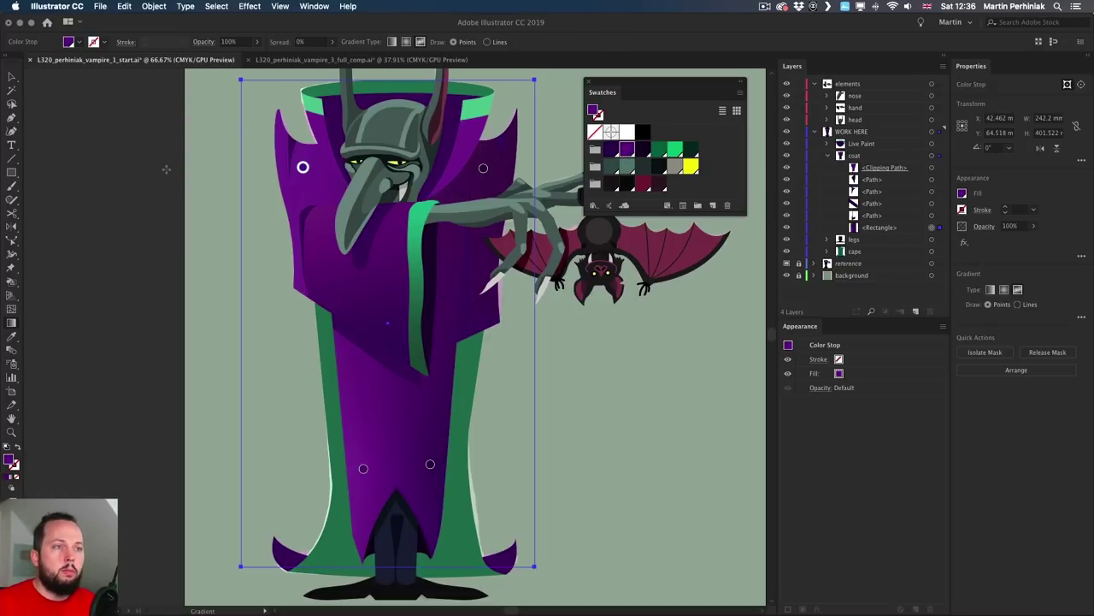
drag(483, 167, 462, 185)
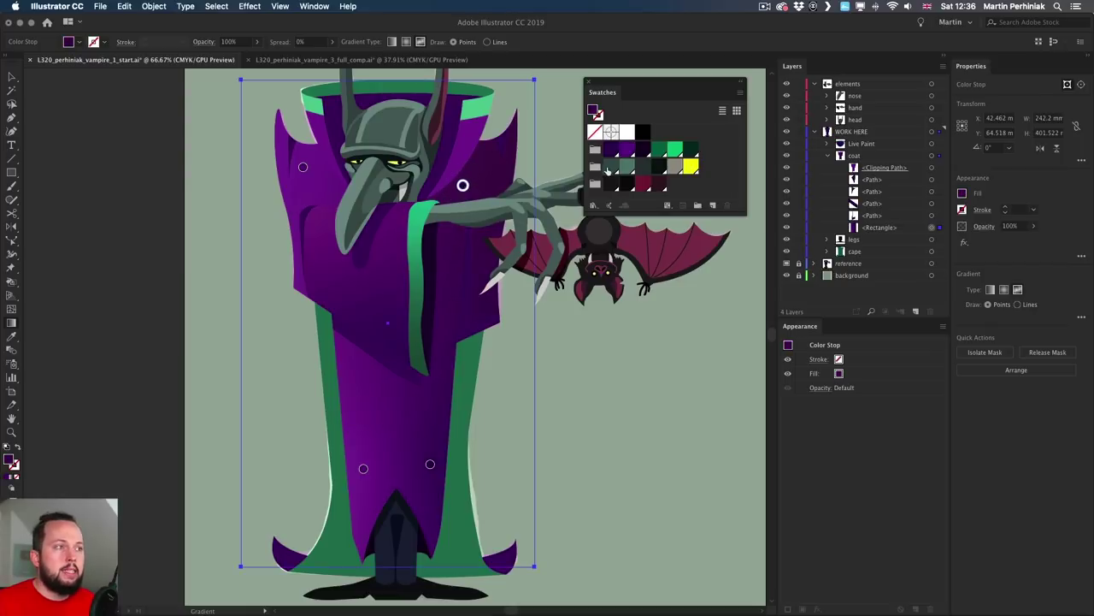
click(612, 152)
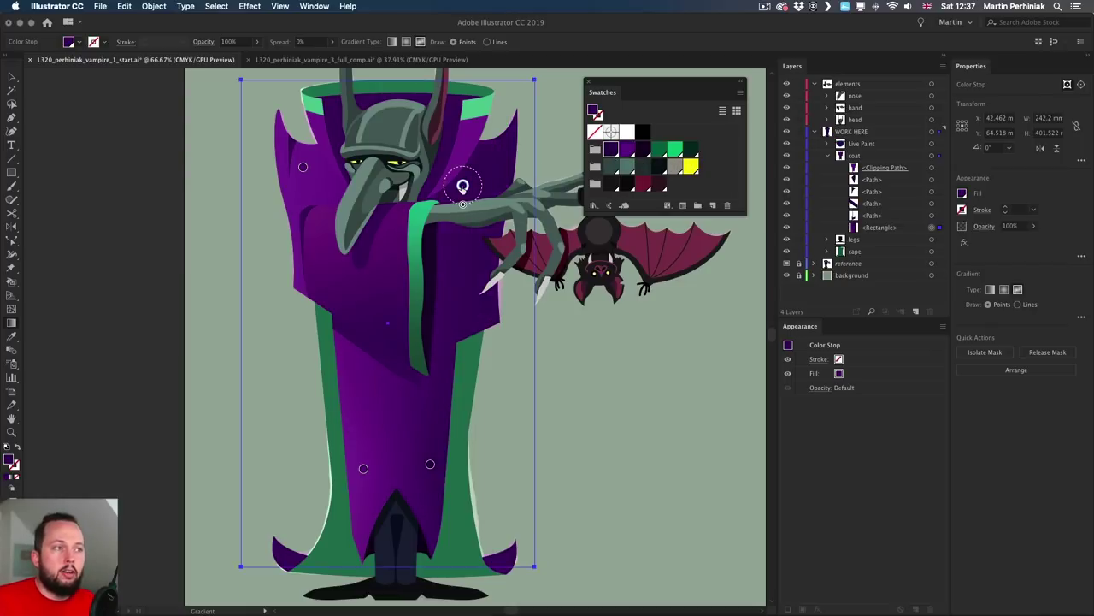
drag(463, 186, 476, 182)
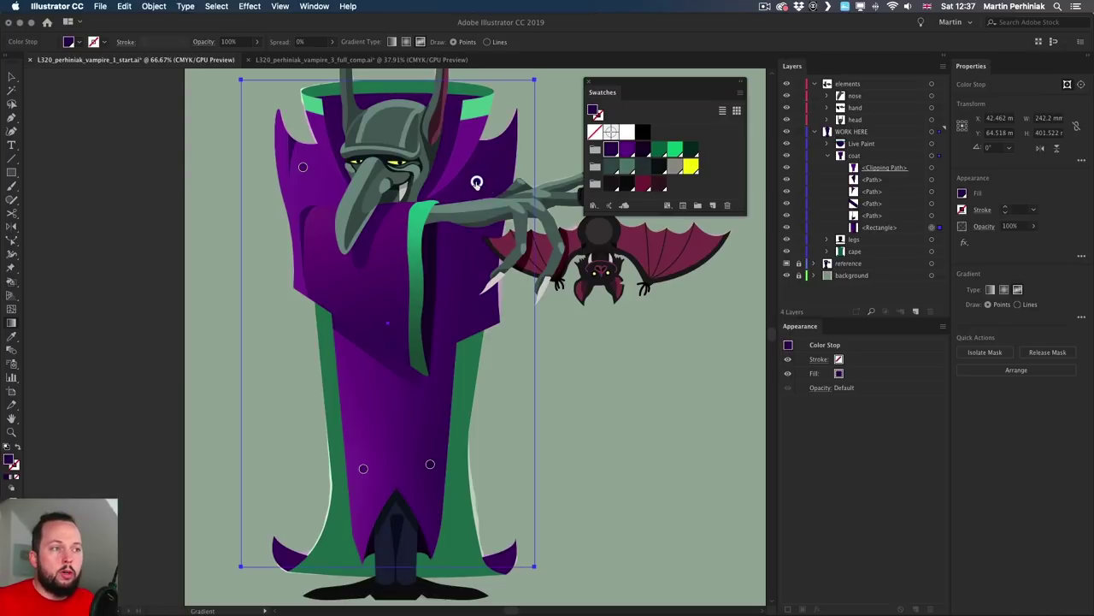
Switch the upper-right gradient point's color to CMYK and lower its cyan to about 73%.
double_click(476, 183)
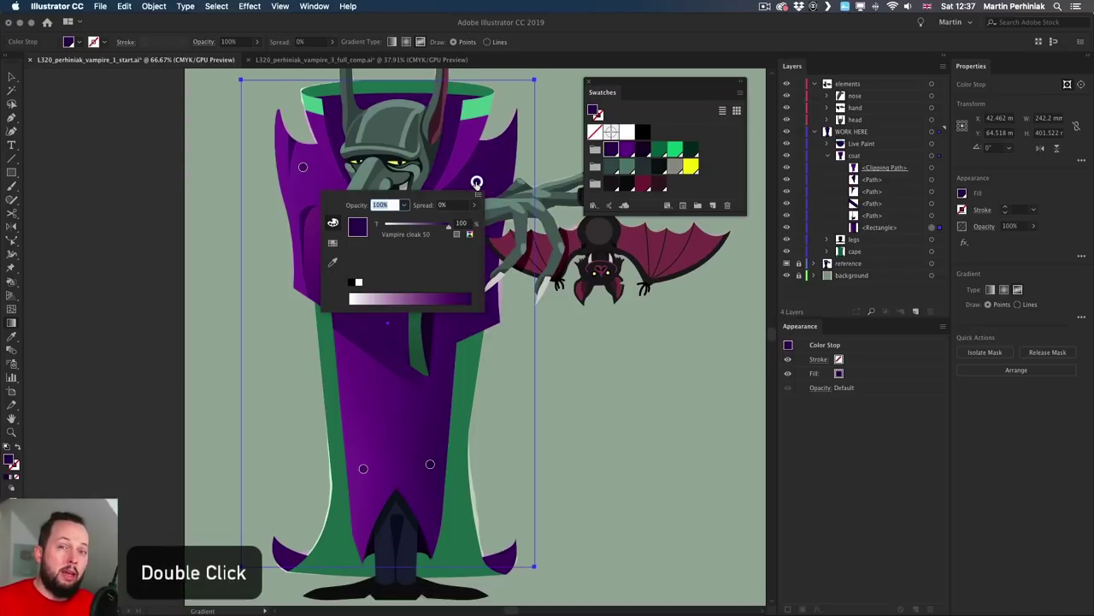
click(469, 235)
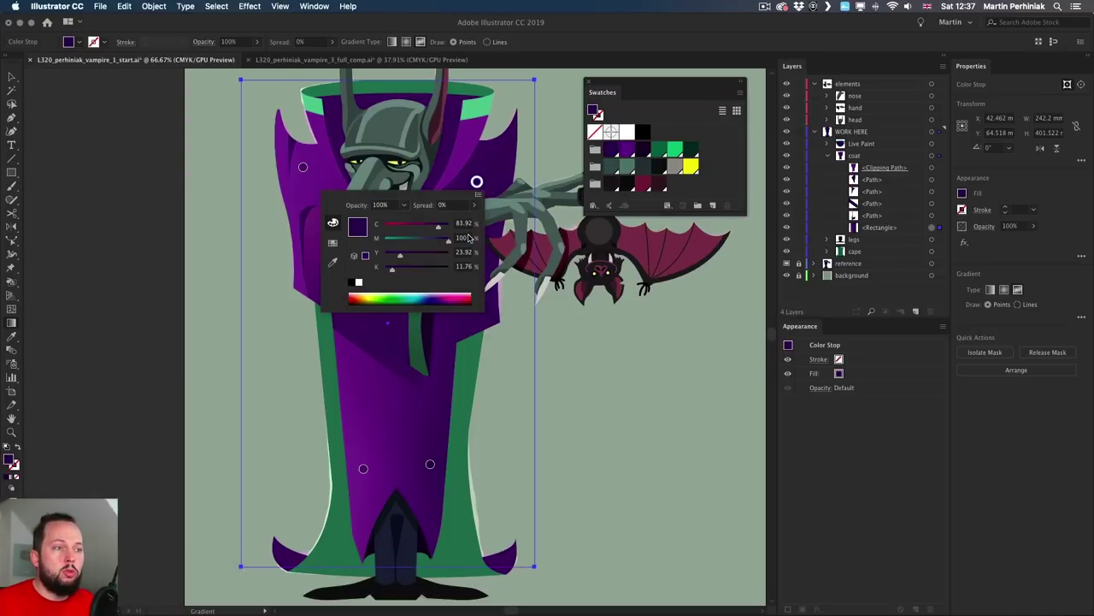
drag(439, 227, 430, 229)
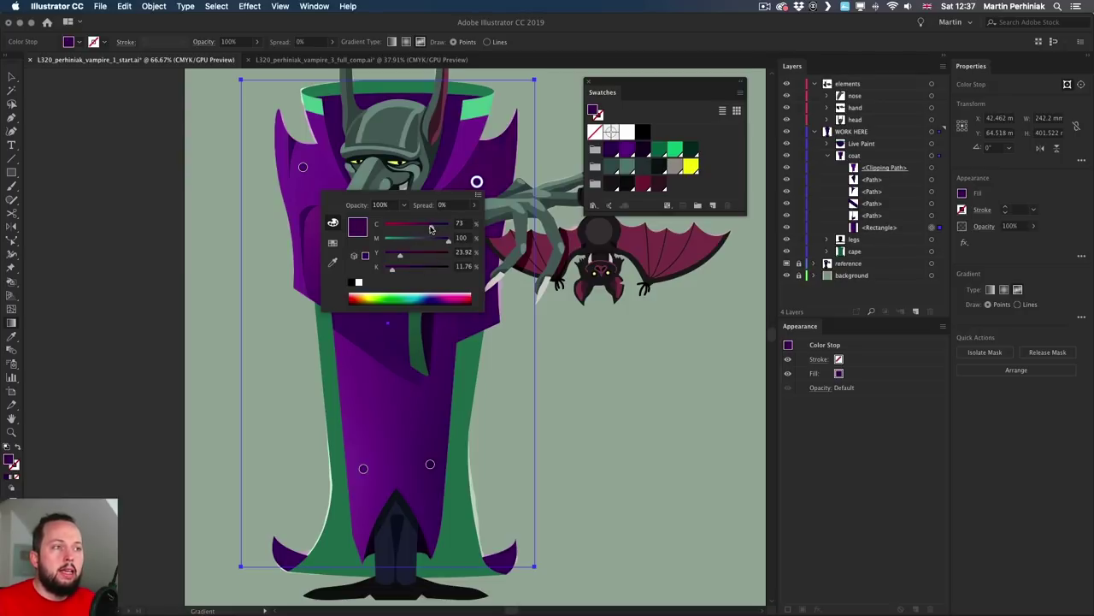
click(645, 108)
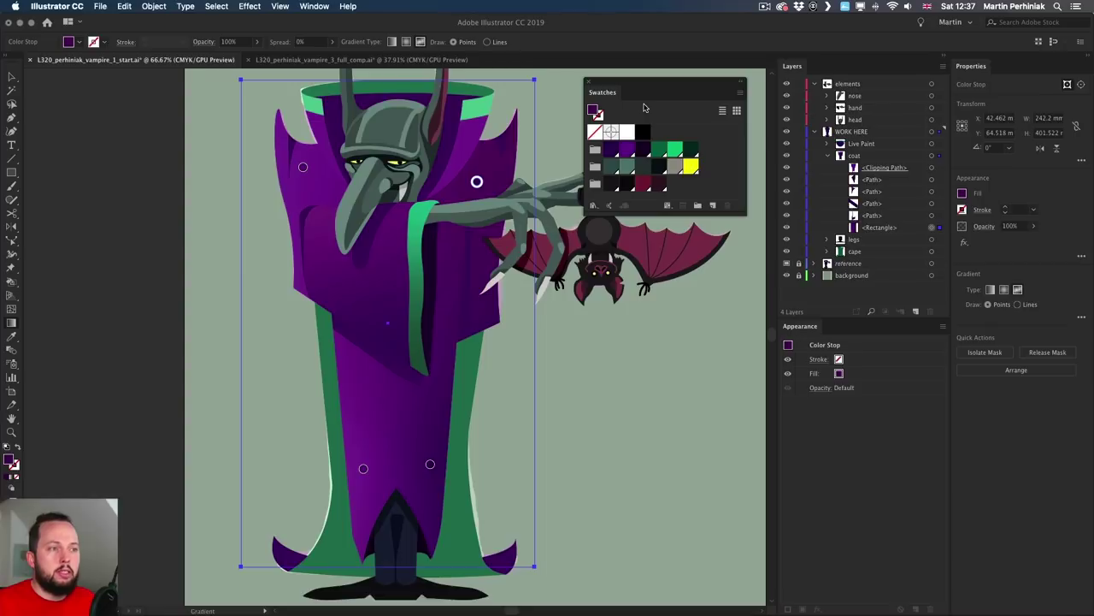
Try the reddish-purple gradient point on both sides of the upper coat and leave it over the vampire's nose.
mouse_move(476, 198)
mouse_down()
mouse_move(361, 212)
mouse_move(354, 188)
mouse_up()
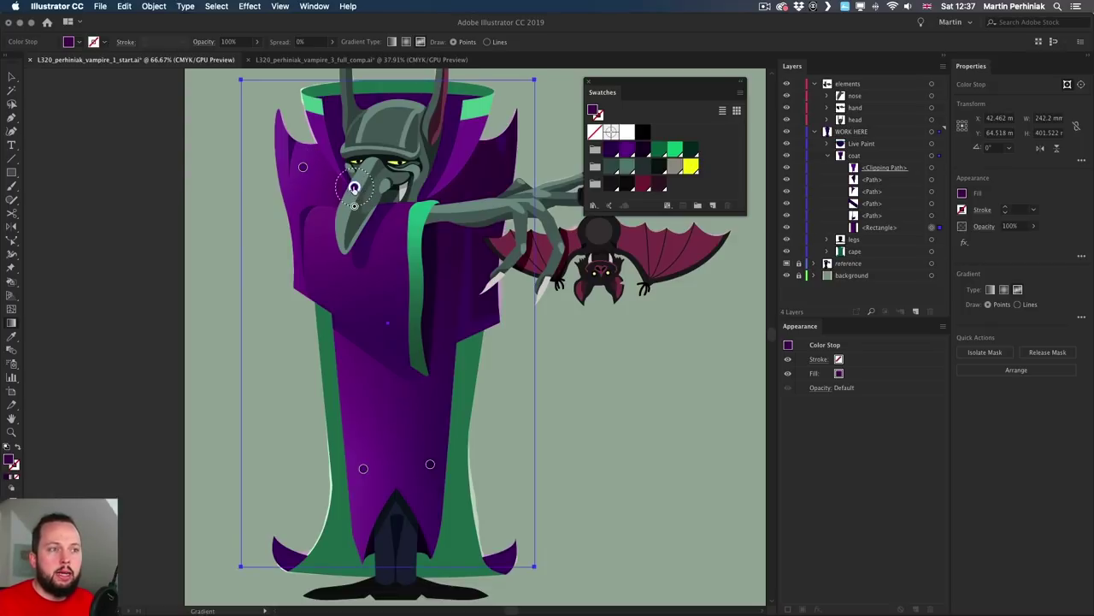
drag(354, 188, 481, 184)
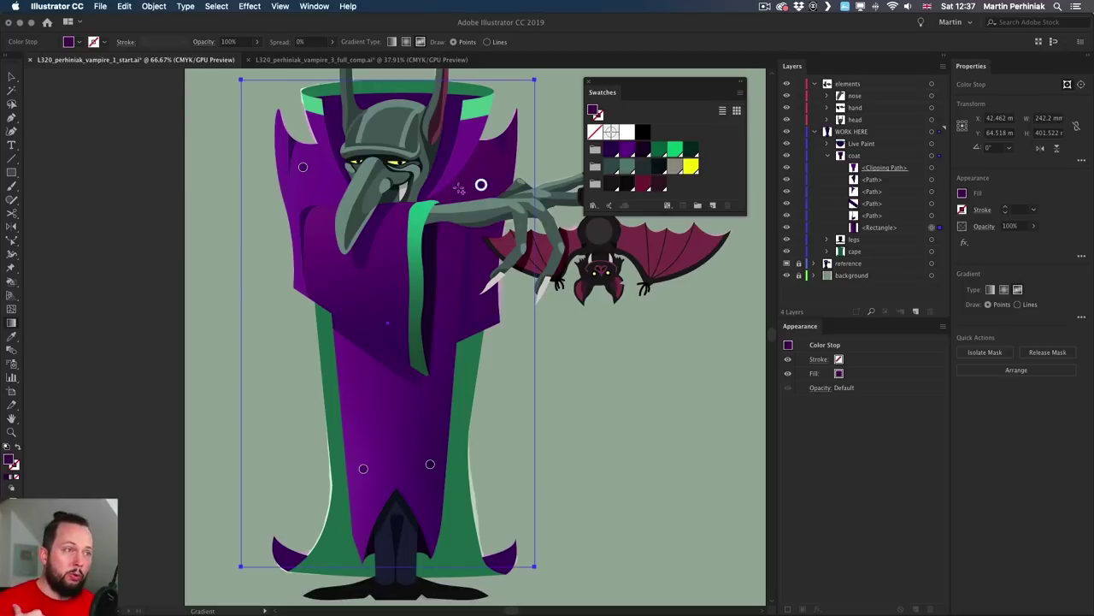
drag(482, 185, 357, 182)
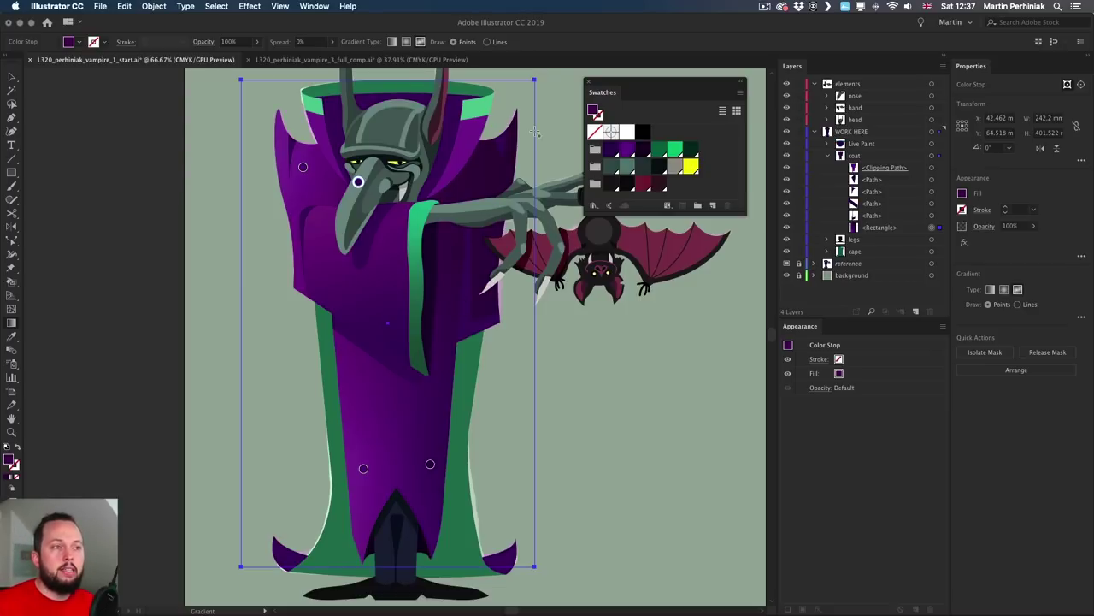
Recolor the coat's right side fold and right collar fold with the darkest purple swatch, and deselect them.
click(932, 217)
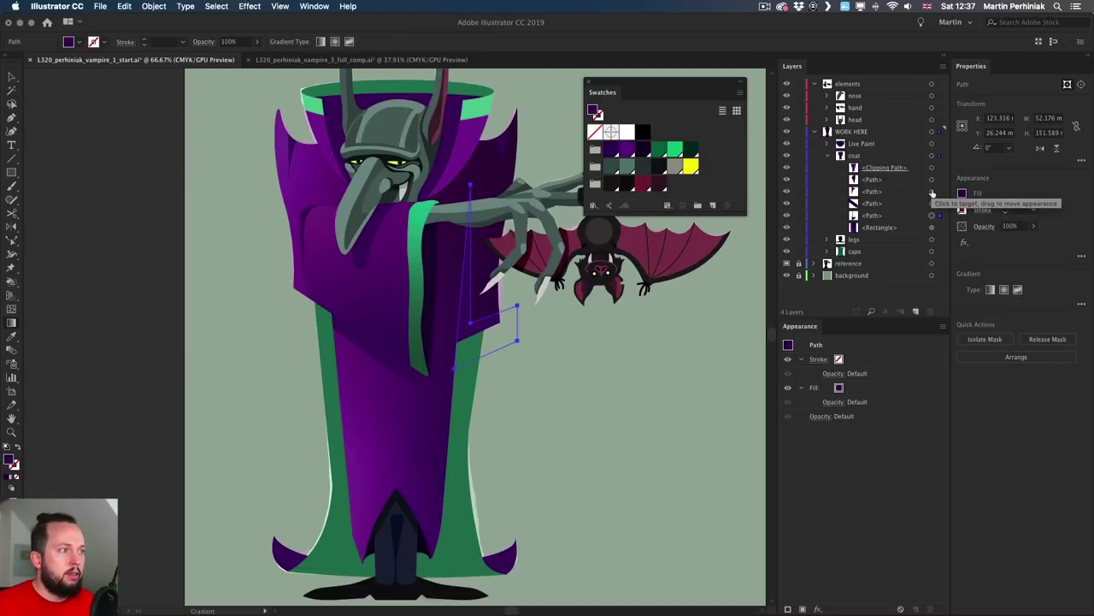
shift+click(931, 179)
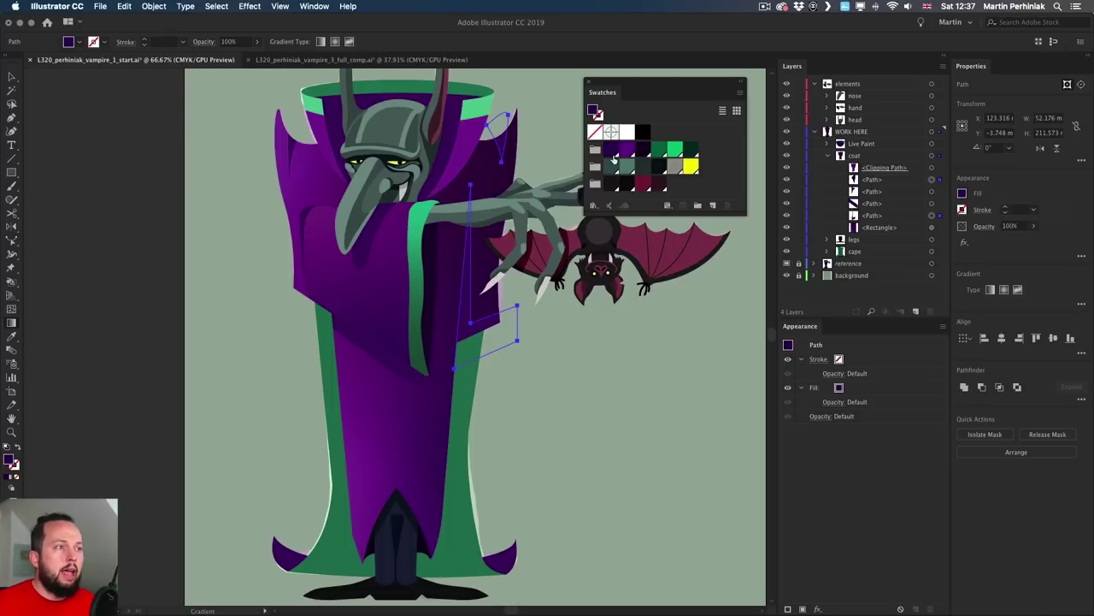
click(644, 152)
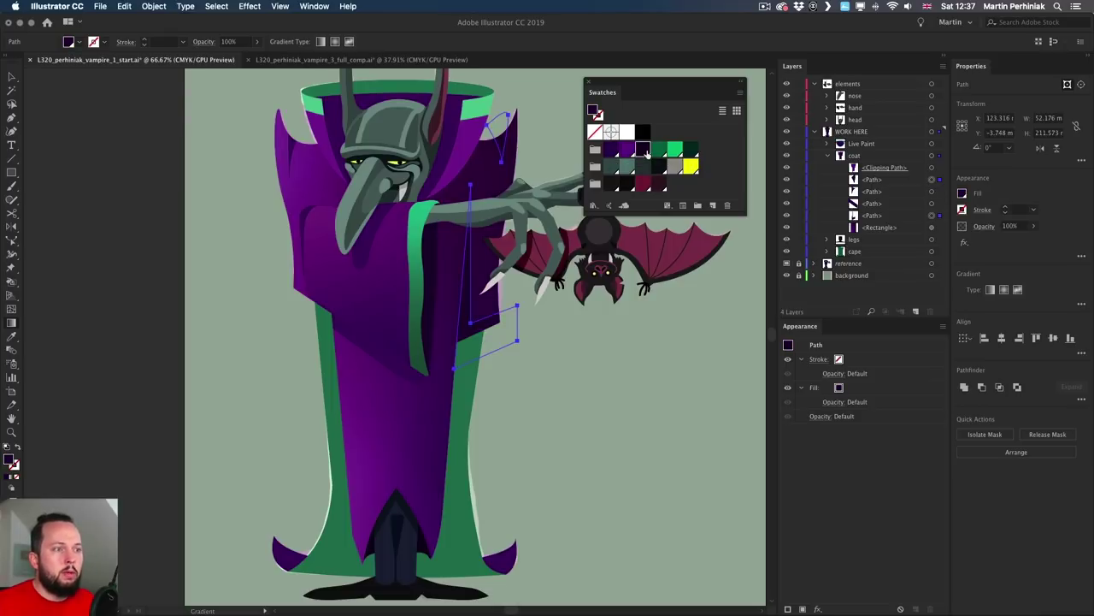
click(578, 335)
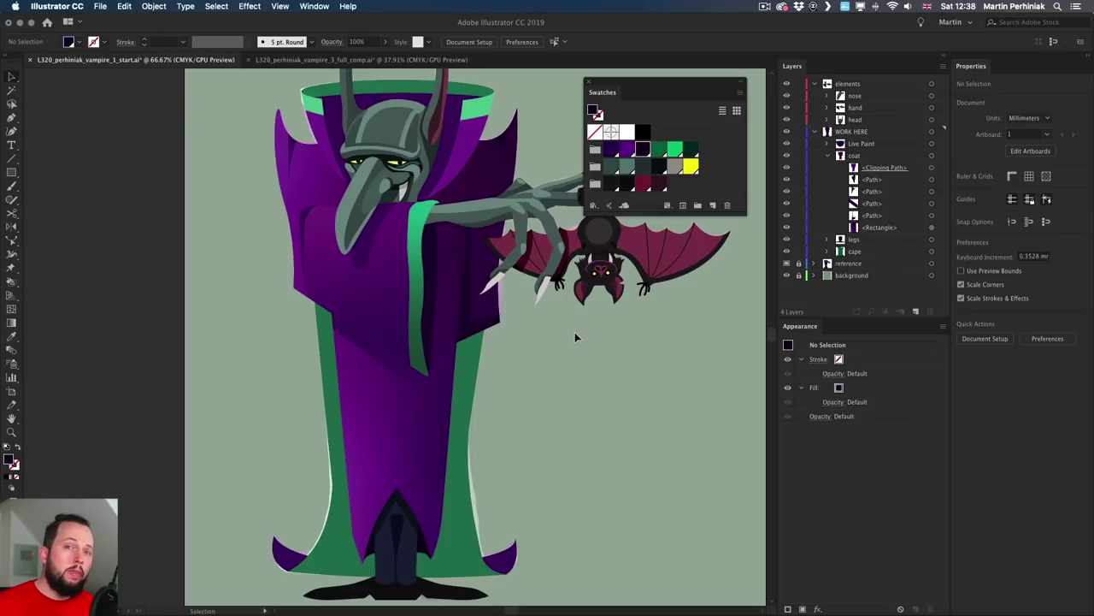
Inspect the freeform gradient points on the coat's background rectangle, and deselect it.
click(931, 229)
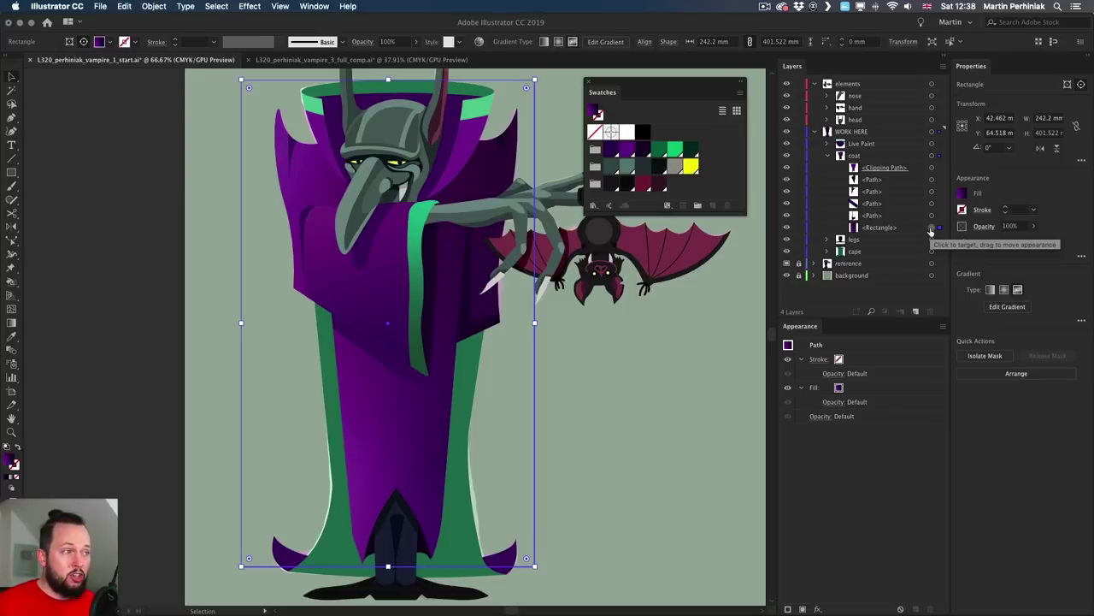
key(g)
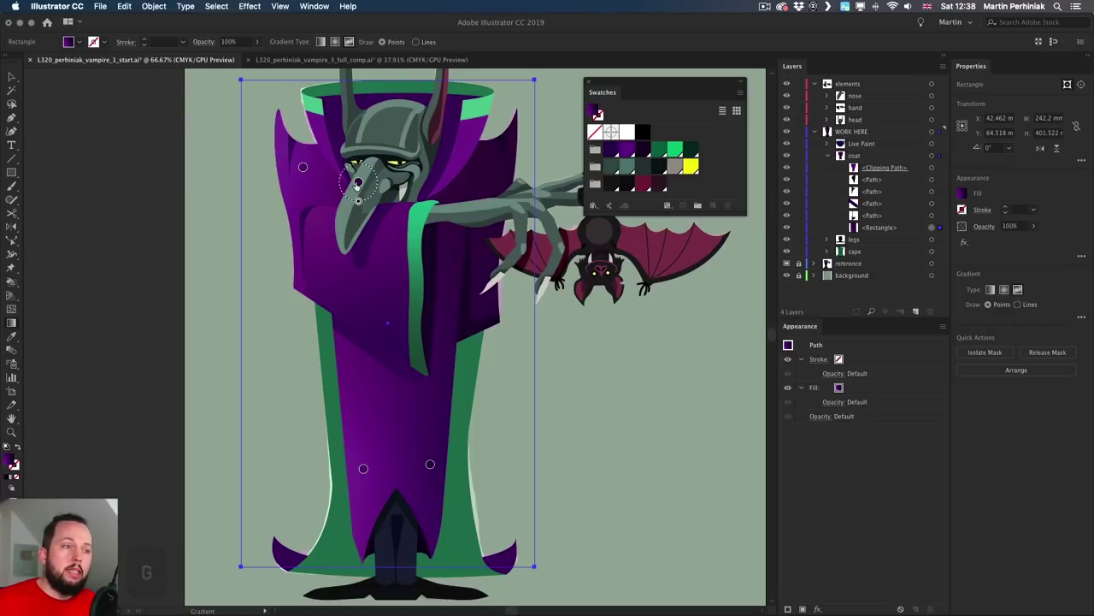
key(v)
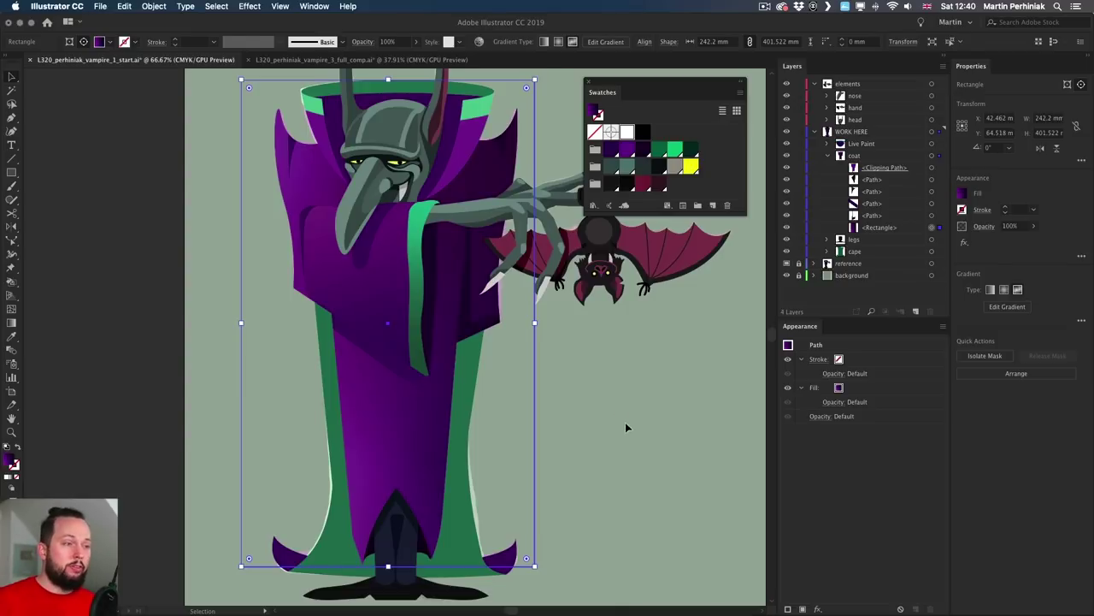
click(625, 428)
Copy the green path in the cape group and paste the duplicate in front of the original.
click(827, 251)
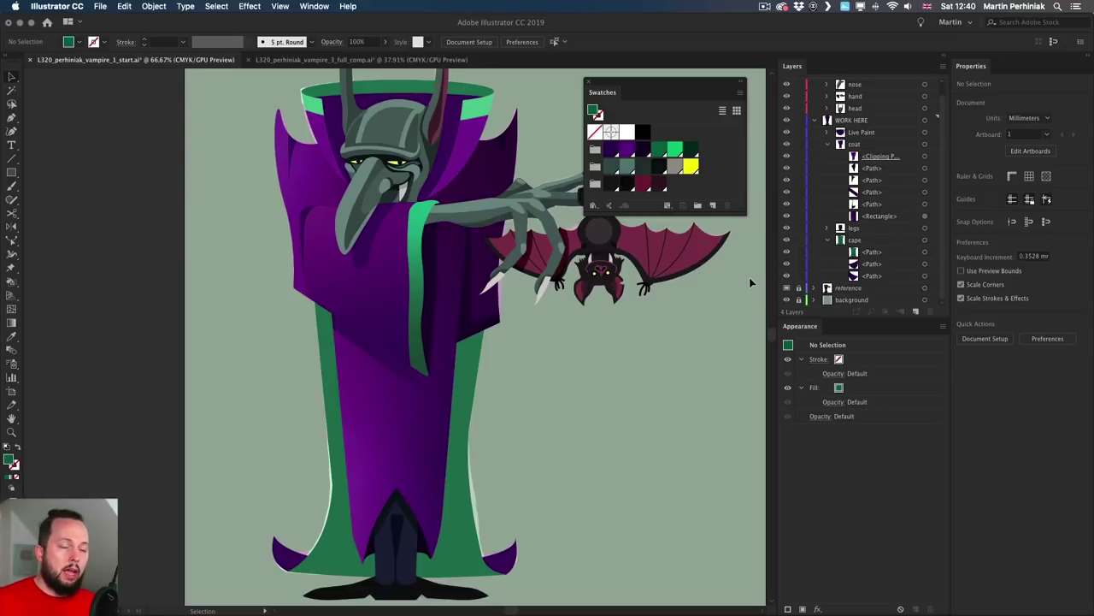
click(924, 252)
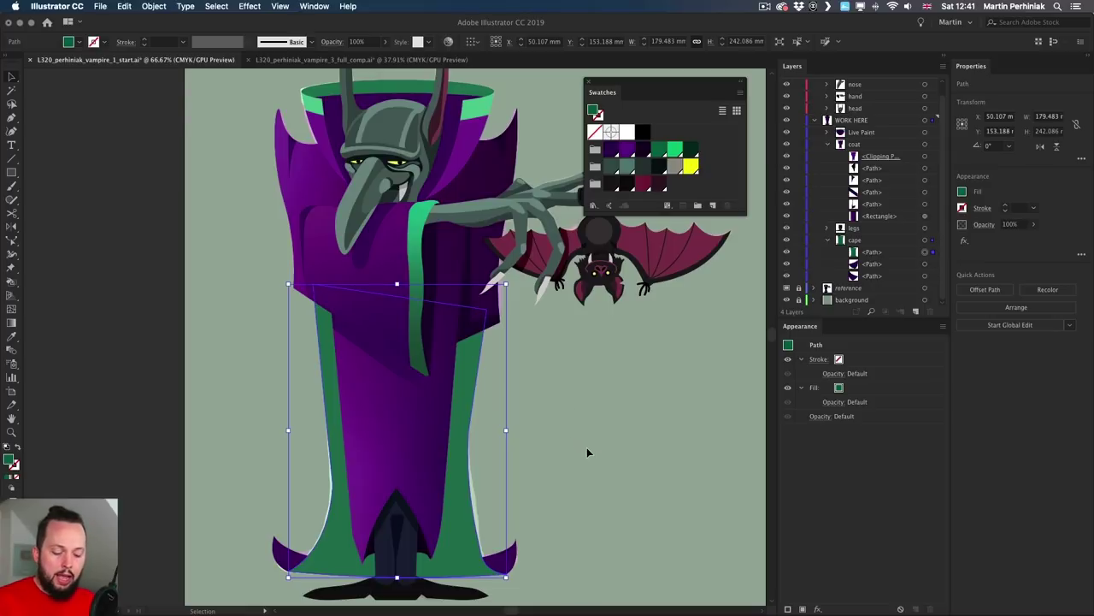
key(super+c)
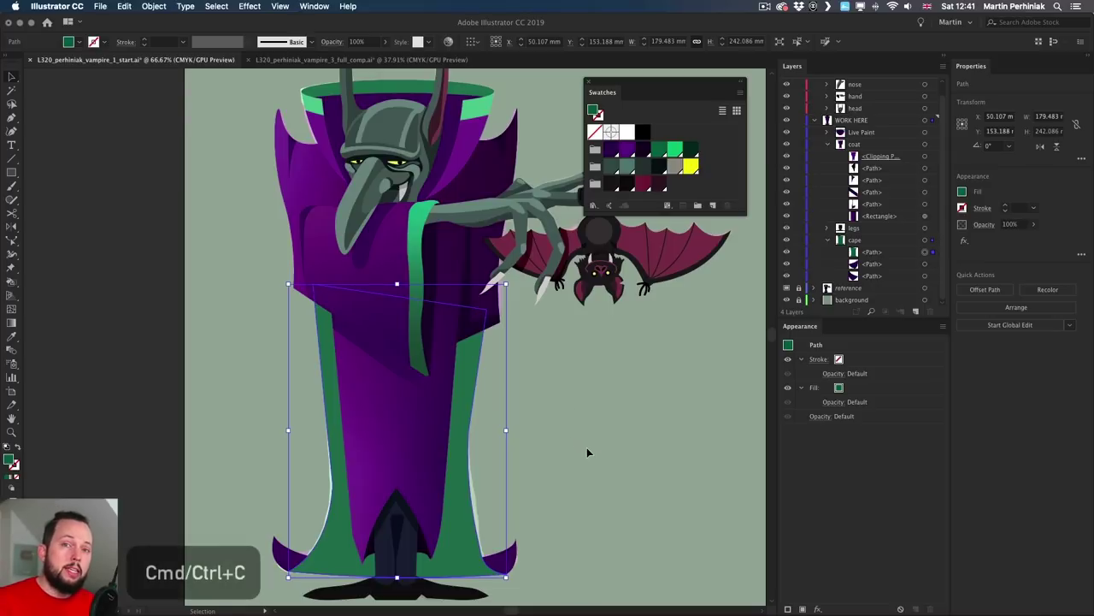
key(a)
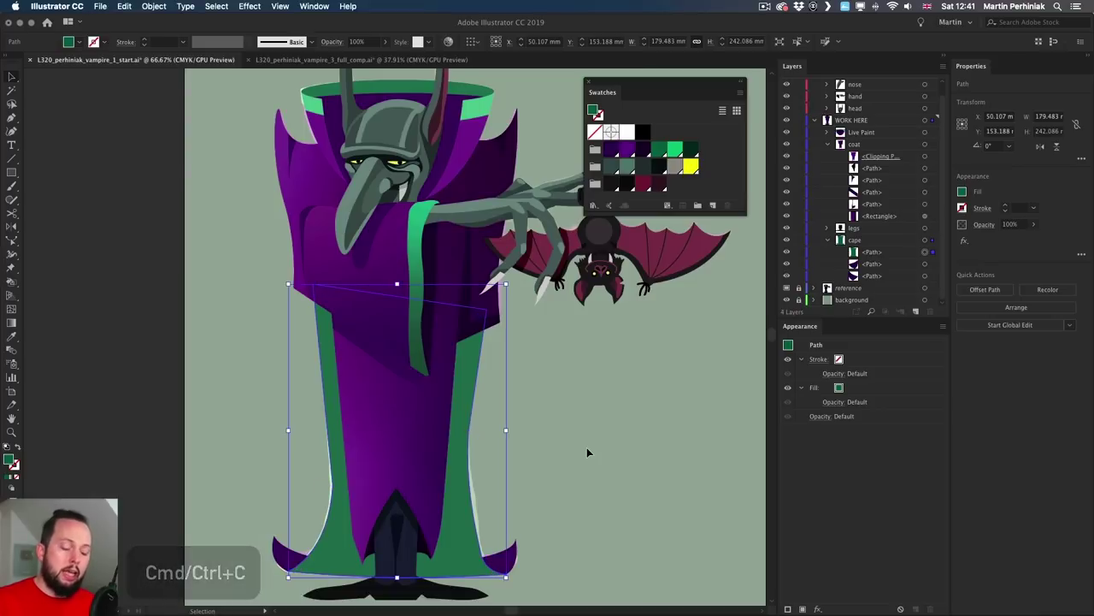
key(super+f)
key(v)
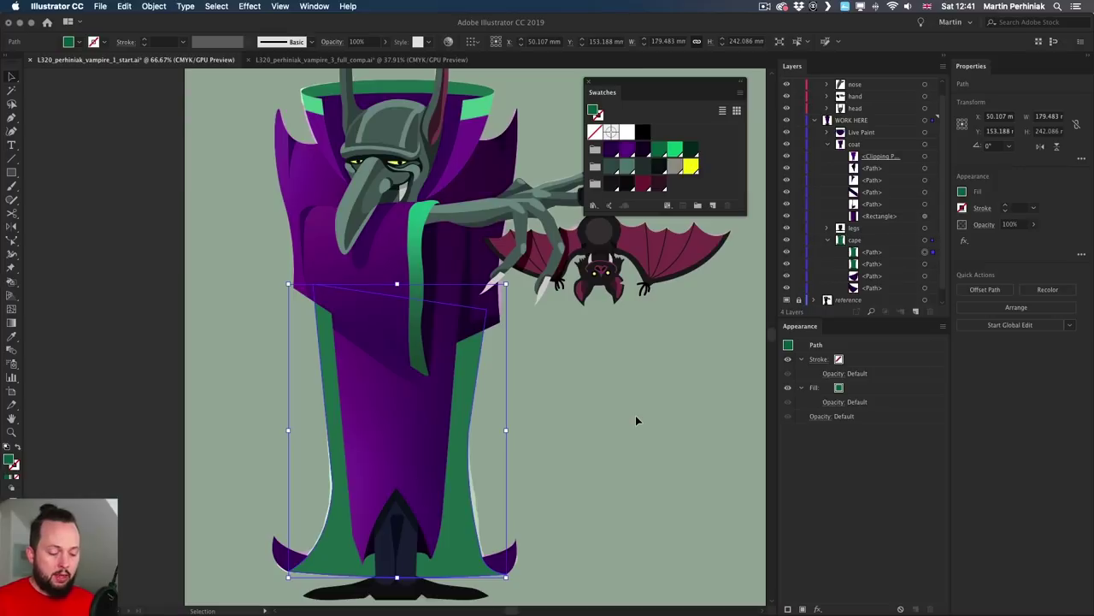
Convert the duplicated green cape path to a gradient mesh with 4 rows, 4 columns, To Center appearance and 100% highlight.
key(super+plus)
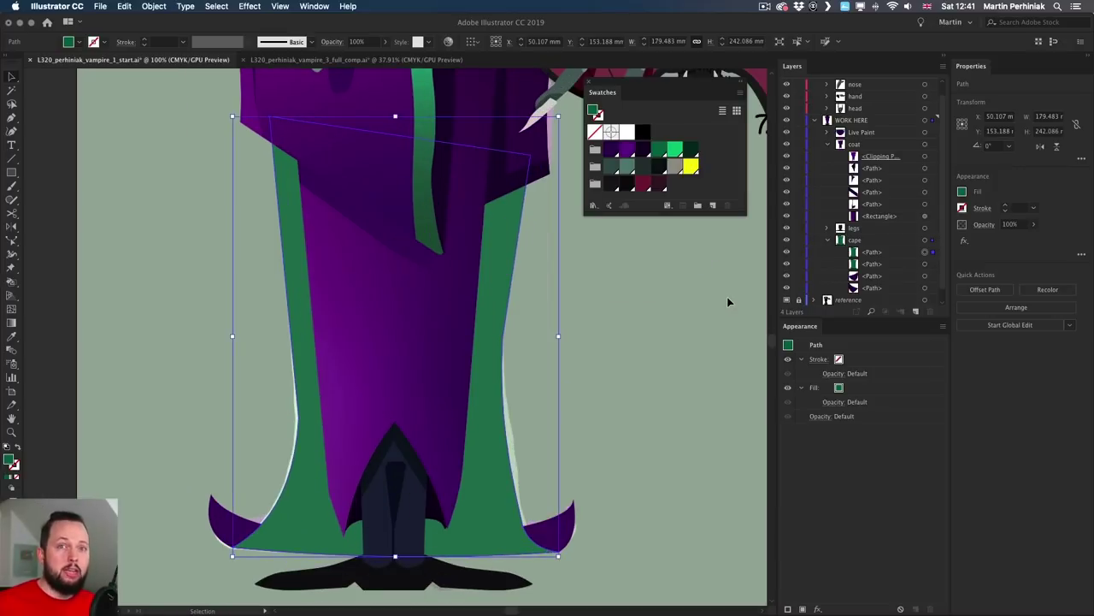
click(146, 6)
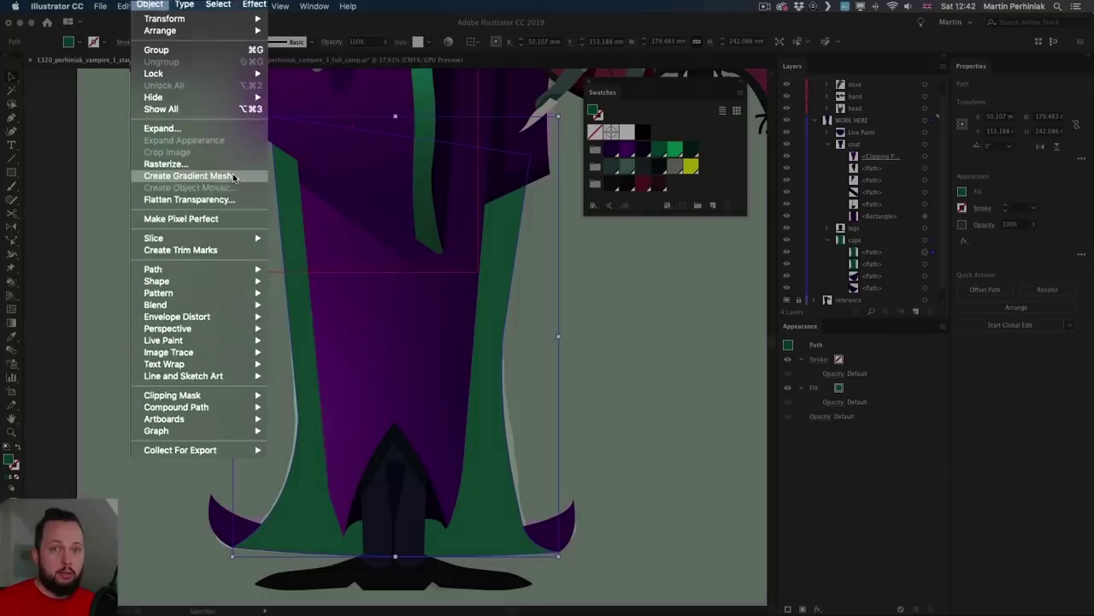
click(236, 194)
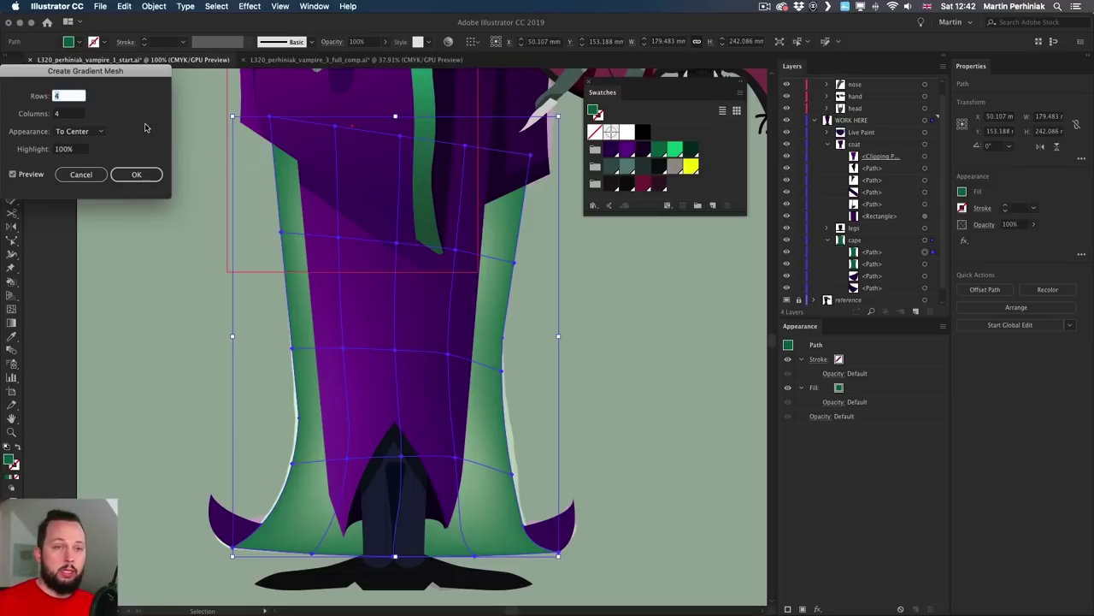
key(Tab)
key(Tab)
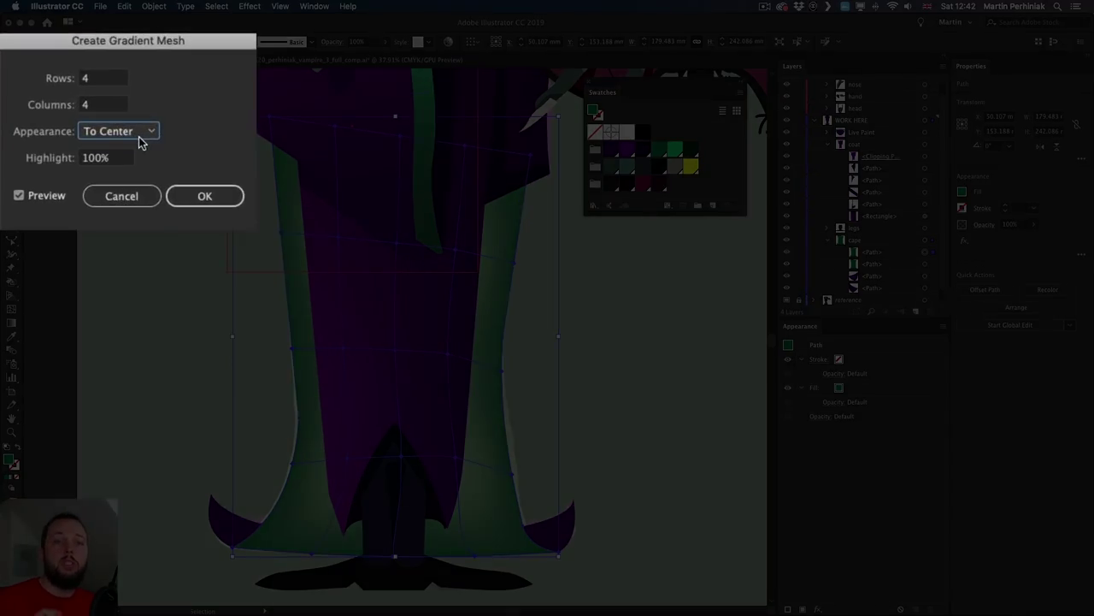
click(140, 137)
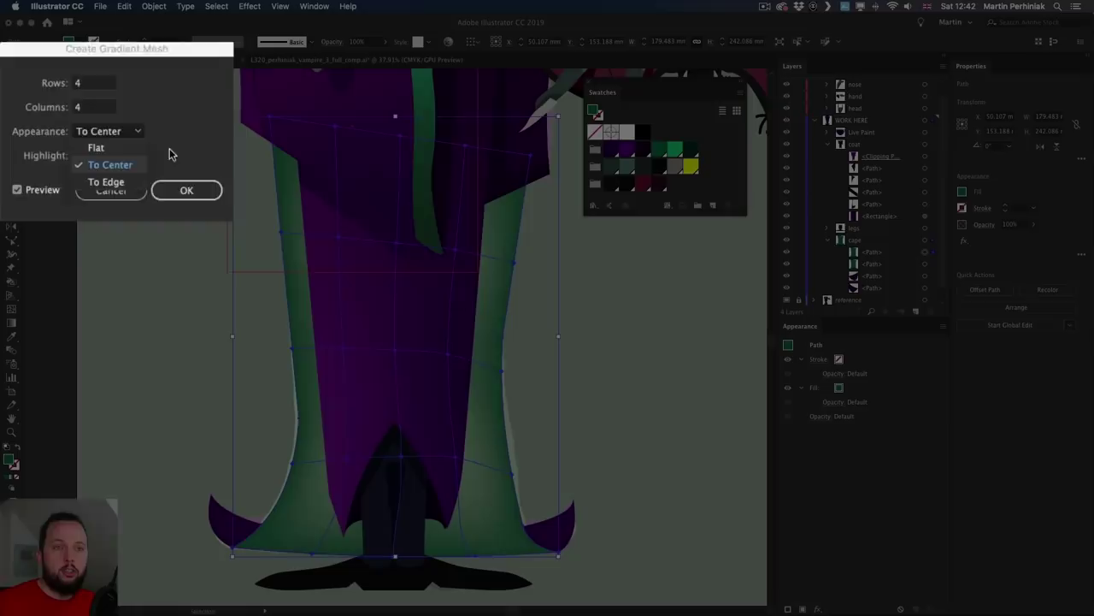
click(115, 164)
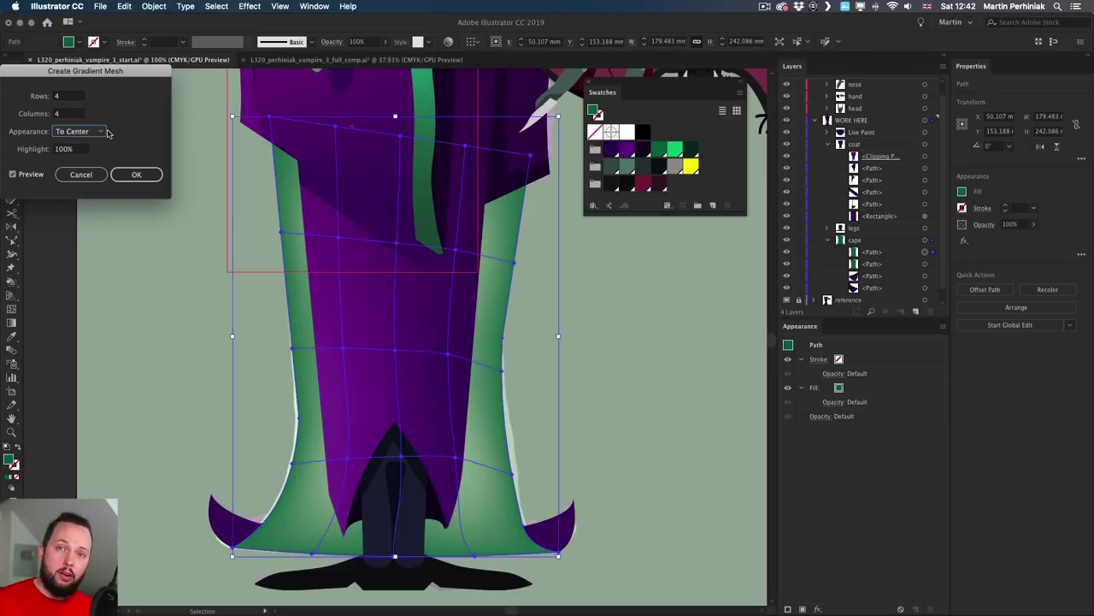
click(136, 175)
click(743, 310)
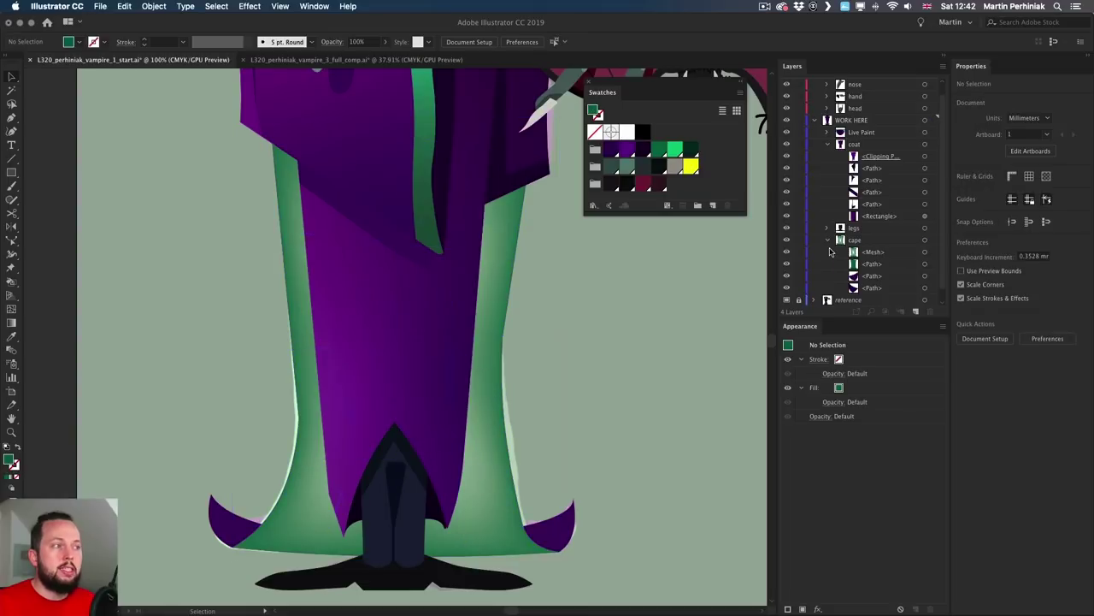
Compare the cape with and without the gradient mesh, and check the mesh's grid lines.
click(787, 253)
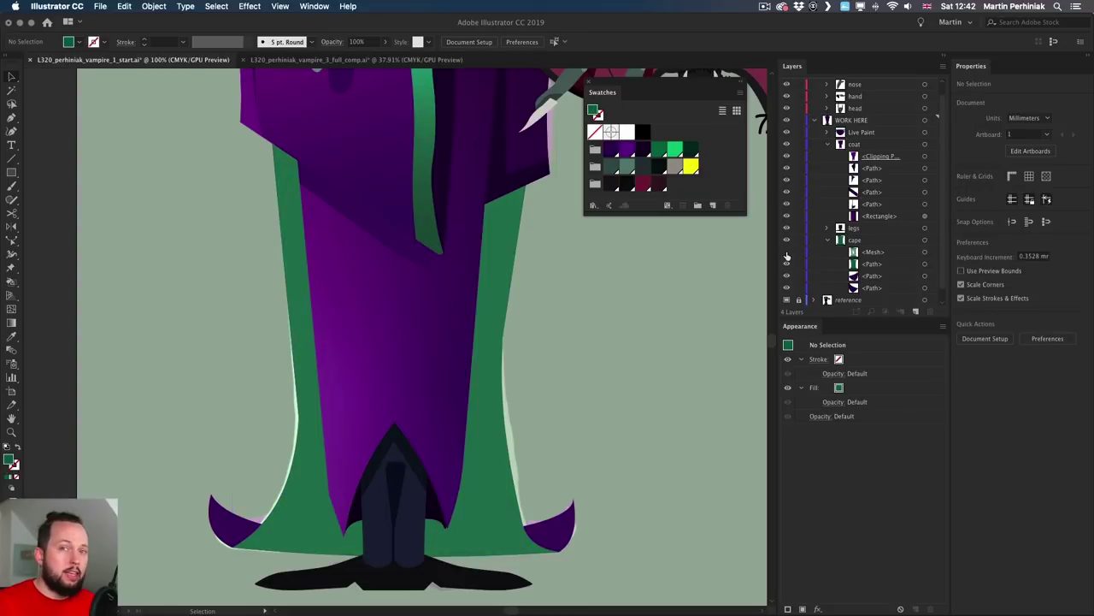
click(786, 253)
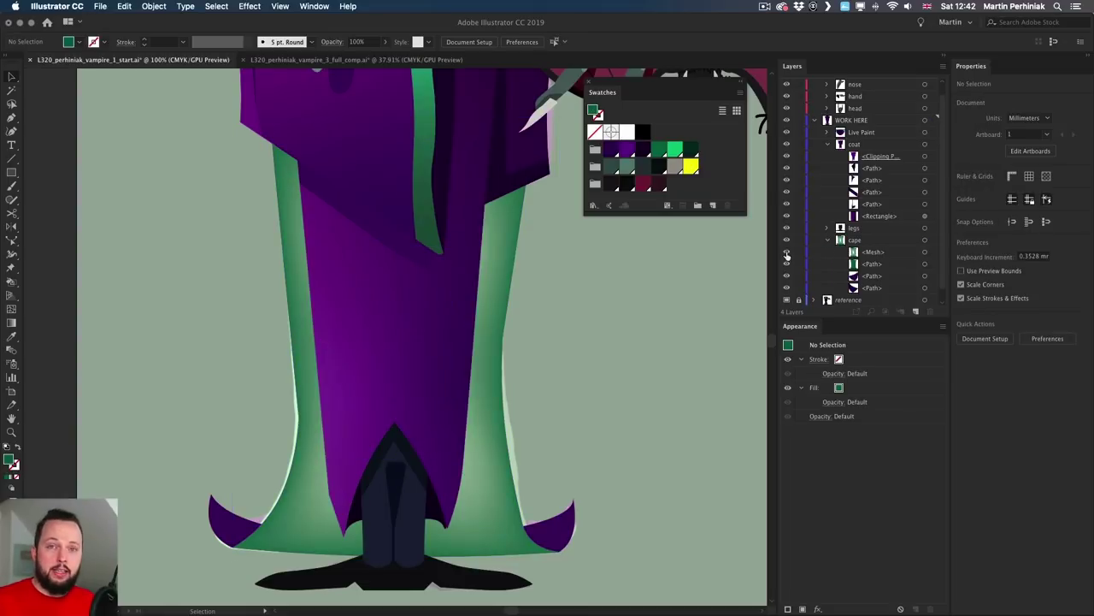
click(925, 253)
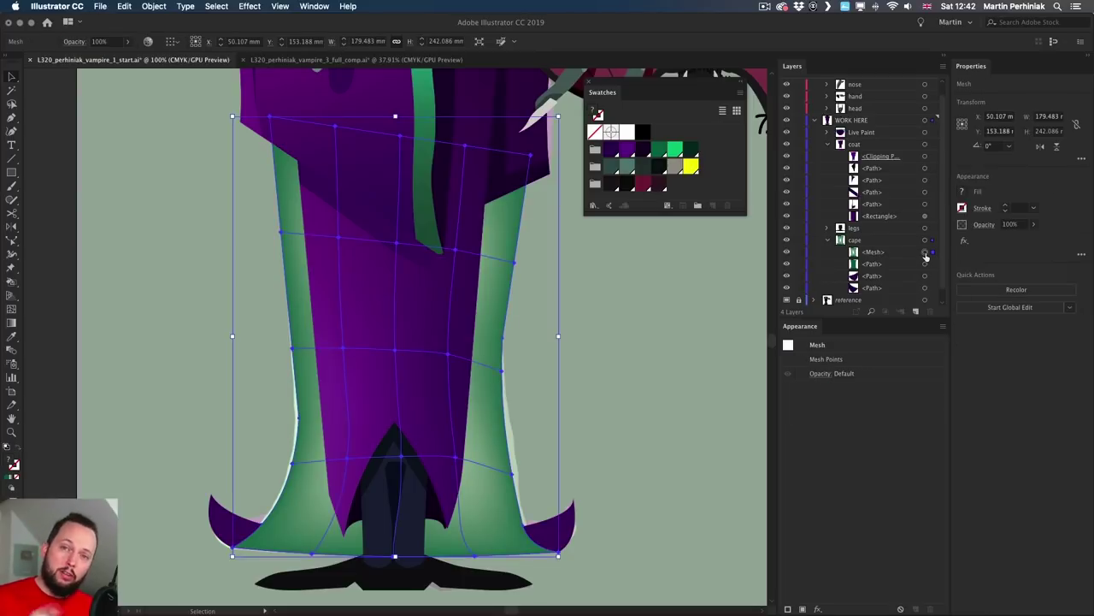
click(666, 329)
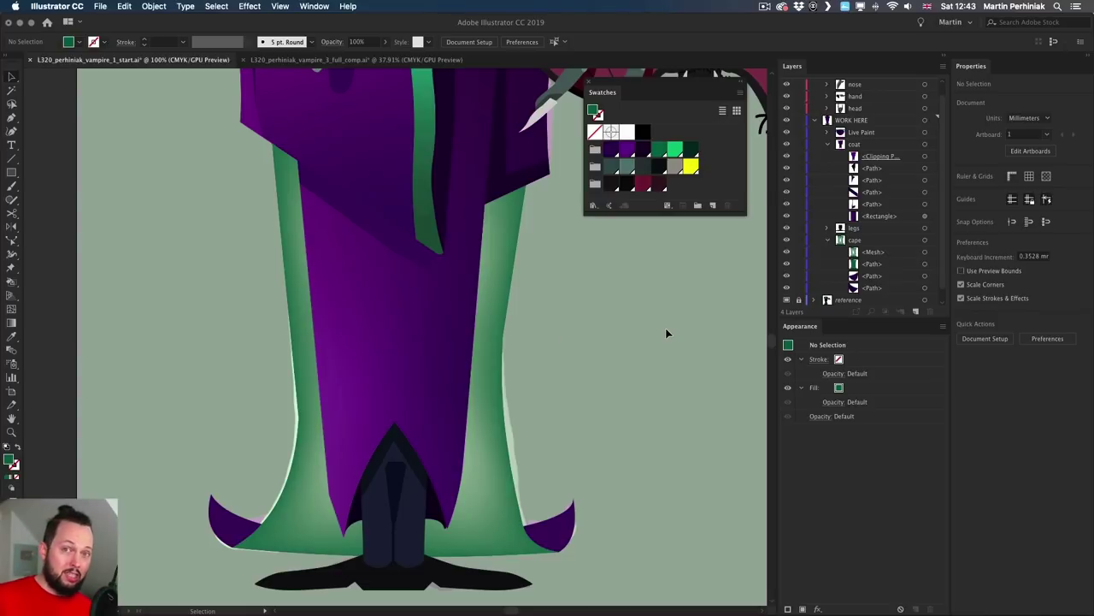
Isolate the cape group, lasso the mesh's inner points, set their opacity to 0%, and deselect them.
click(925, 253)
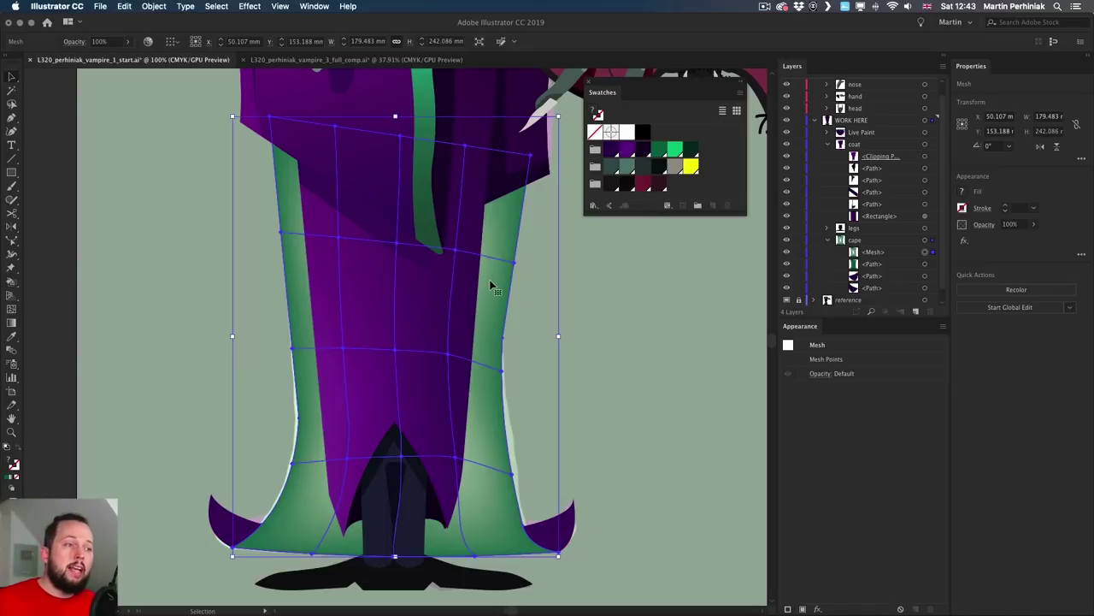
double_click(492, 286)
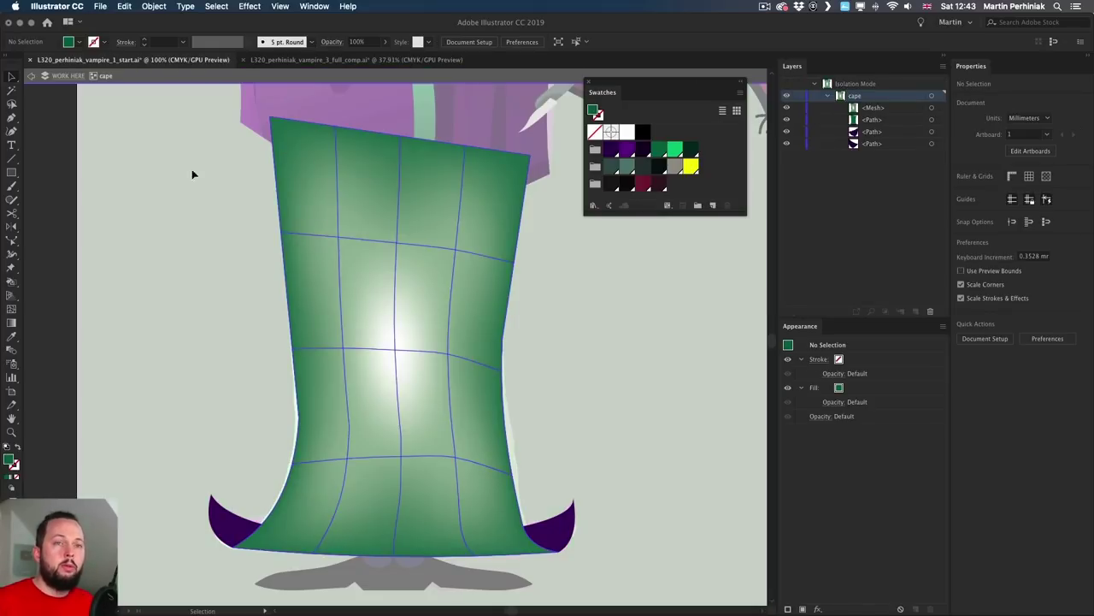
key(q)
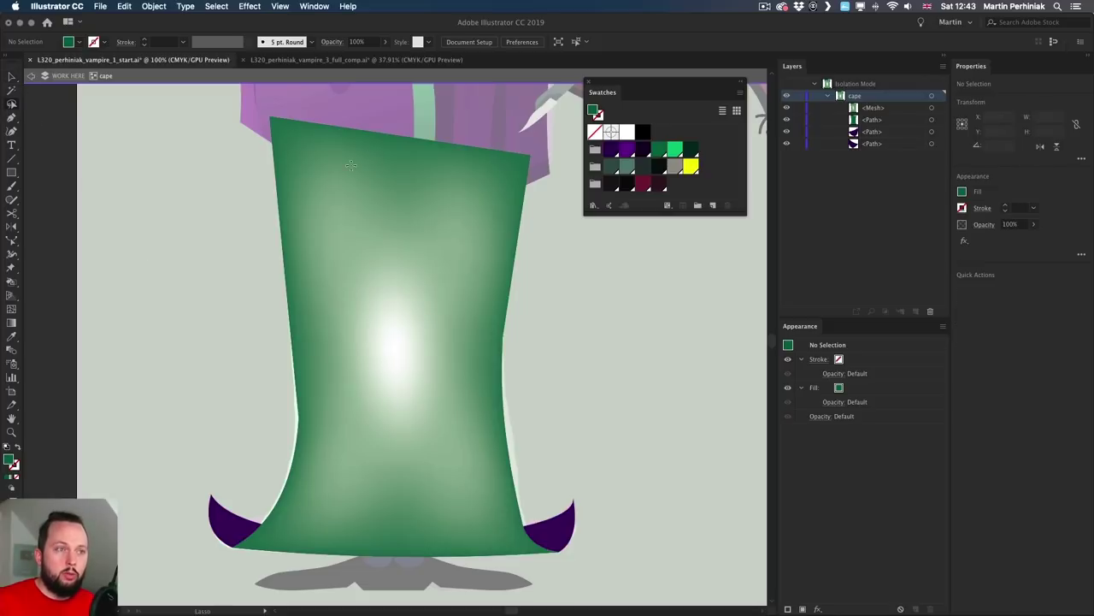
key(ctrl+y)
key(ctrl+y)
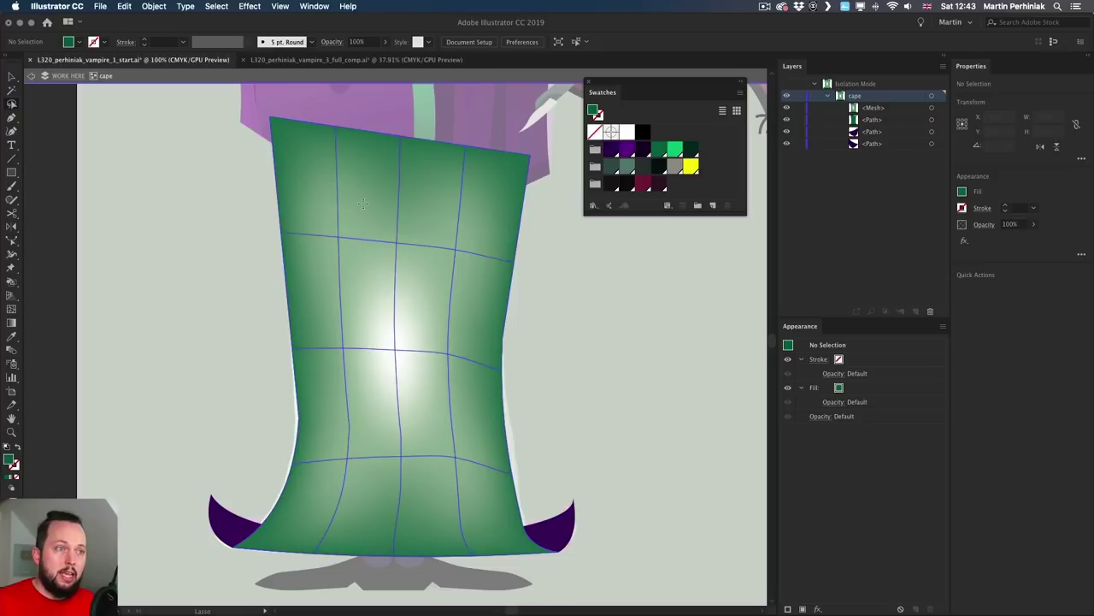
mouse_move(360, 204)
mouse_down()
mouse_move(321, 217)
mouse_move(333, 489)
mouse_move(400, 506)
mouse_move(452, 504)
mouse_move(474, 458)
mouse_move(478, 237)
mouse_move(382, 207)
mouse_up()
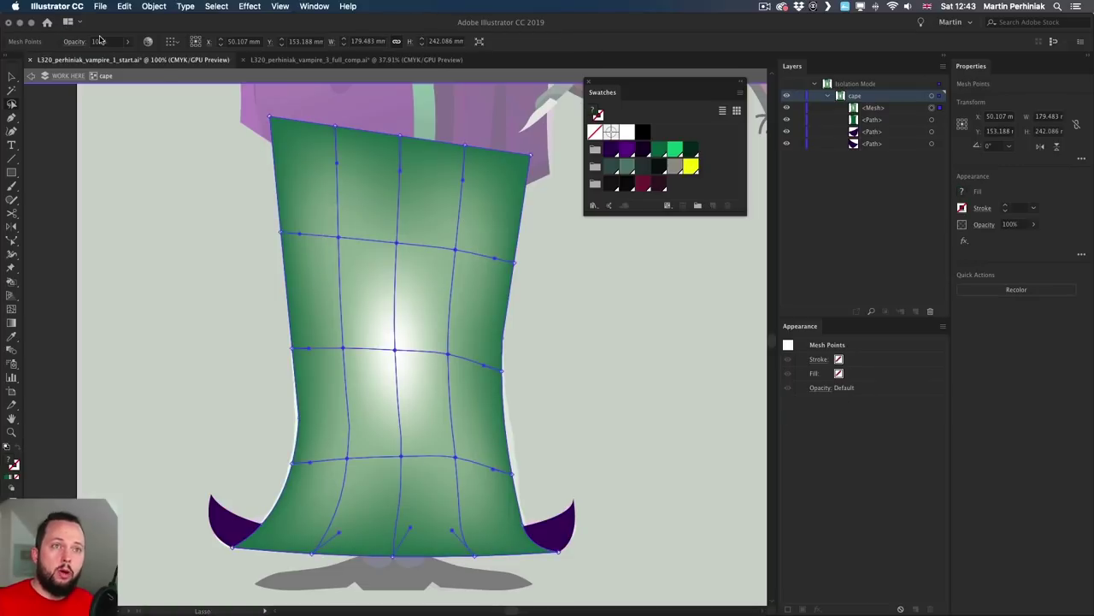
drag(125, 61, 77, 60)
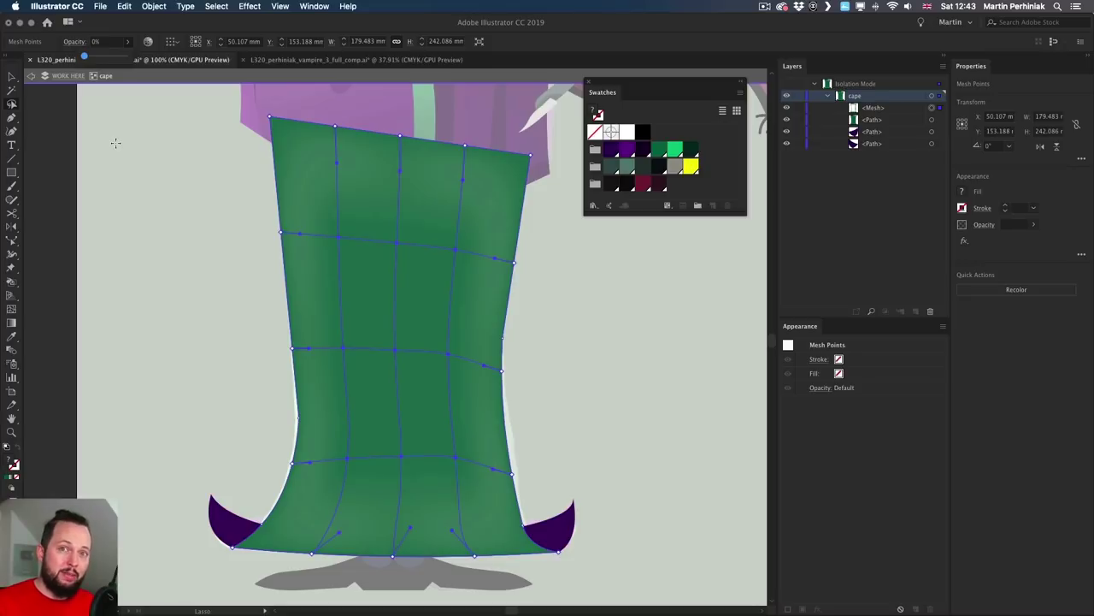
key(v)
click(115, 143)
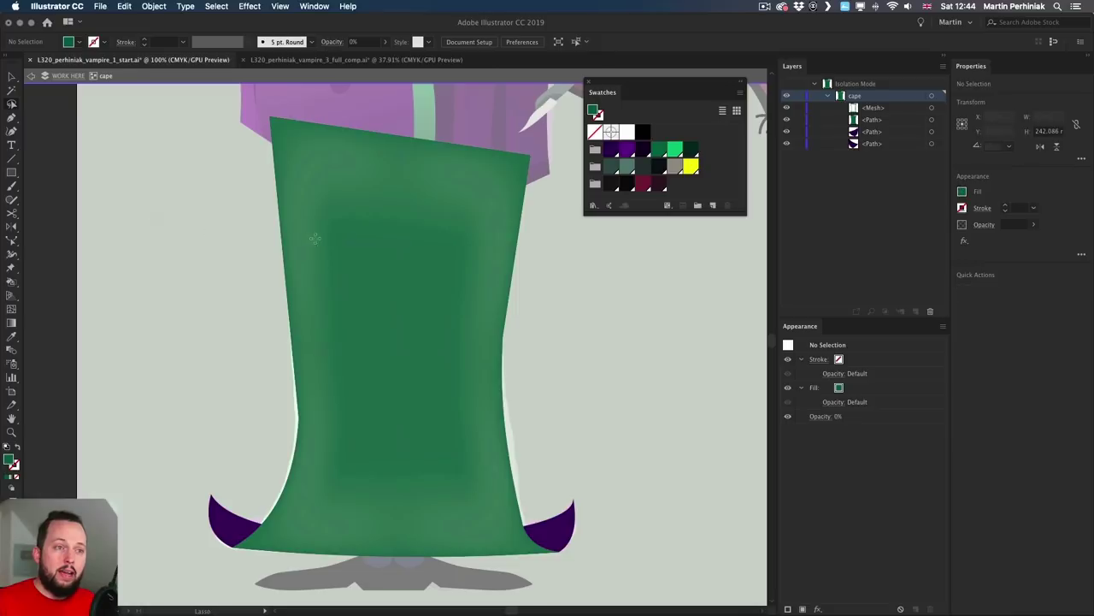
Open the Grain texture effect for the whole cape mesh, enlarging its dialog to show the mesh's upper part in the preview.
click(328, 237)
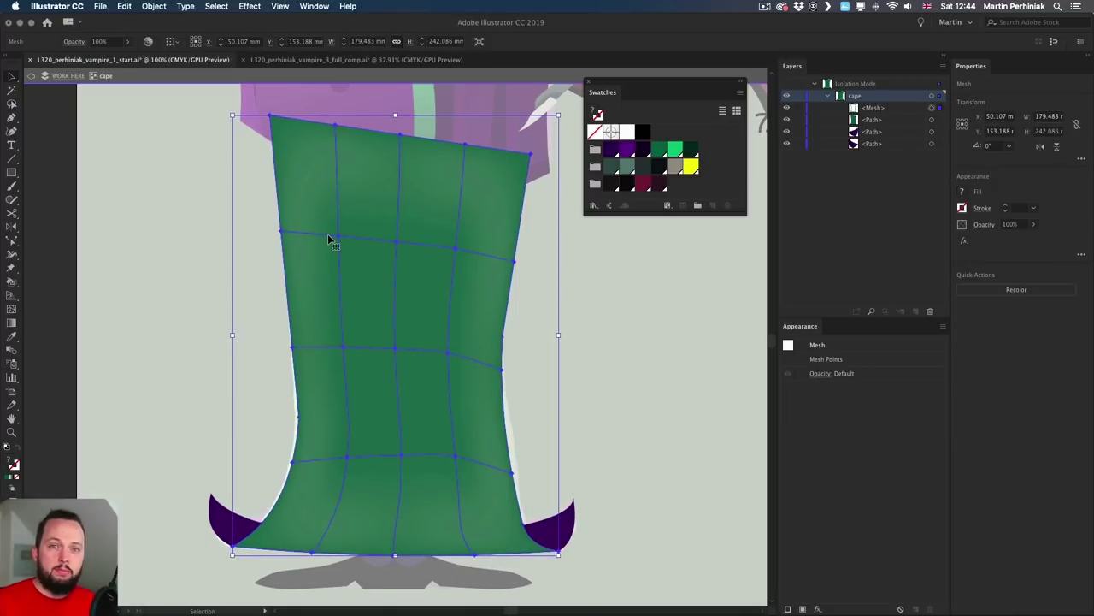
click(248, 6)
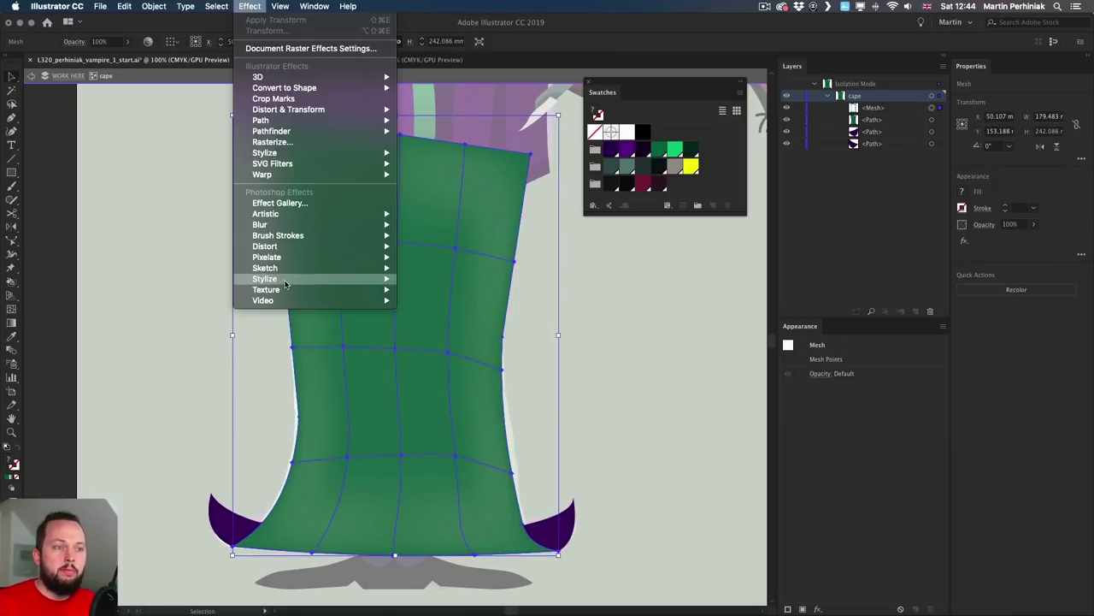
mouse_move(293, 288)
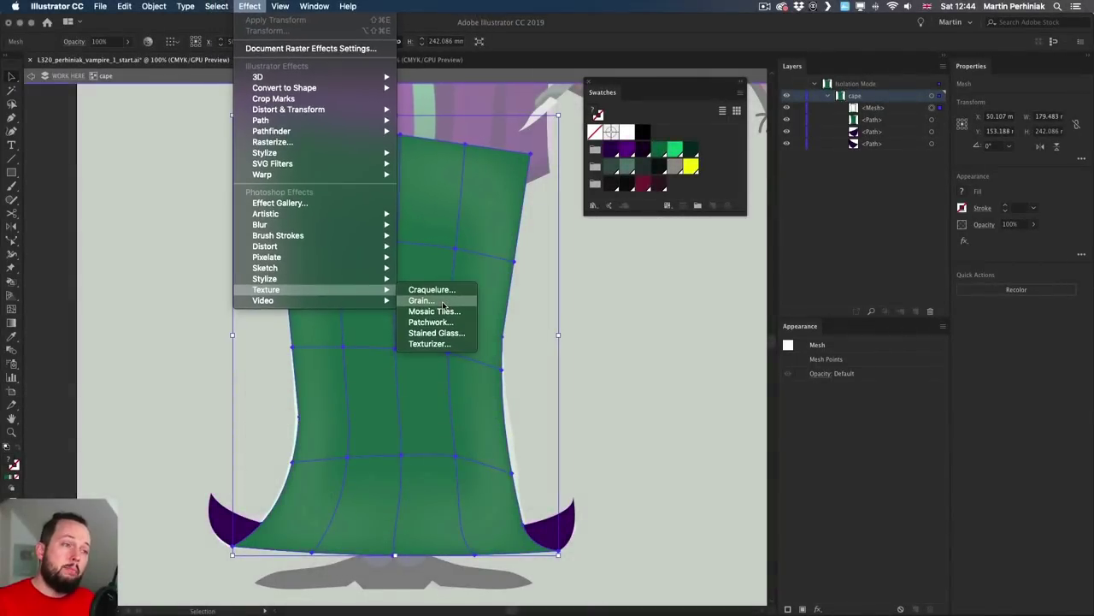
click(442, 303)
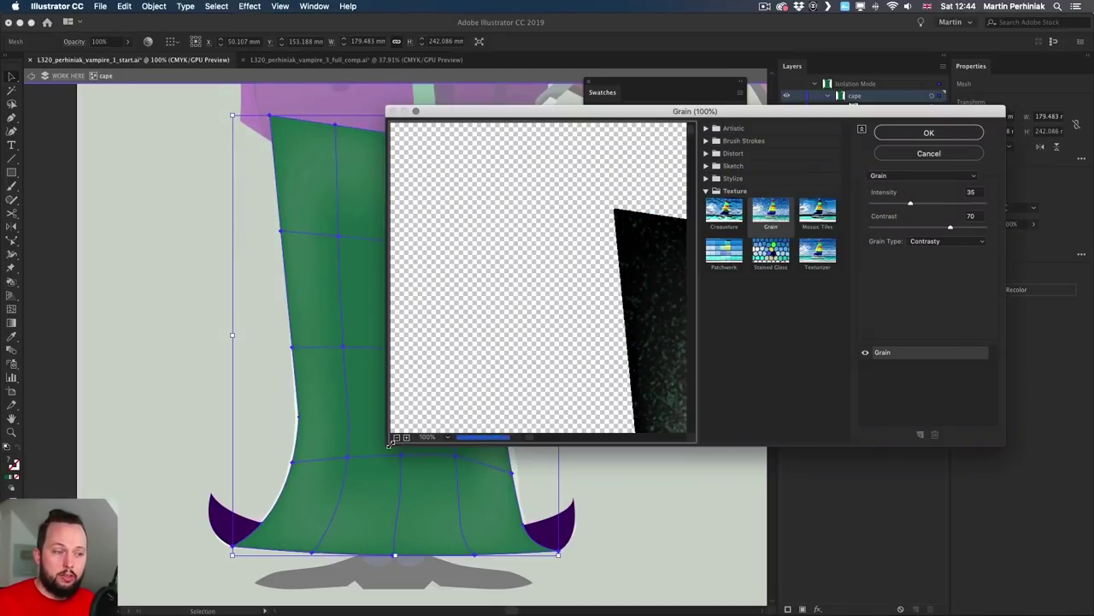
drag(389, 443, 152, 559)
drag(559, 445, 442, 396)
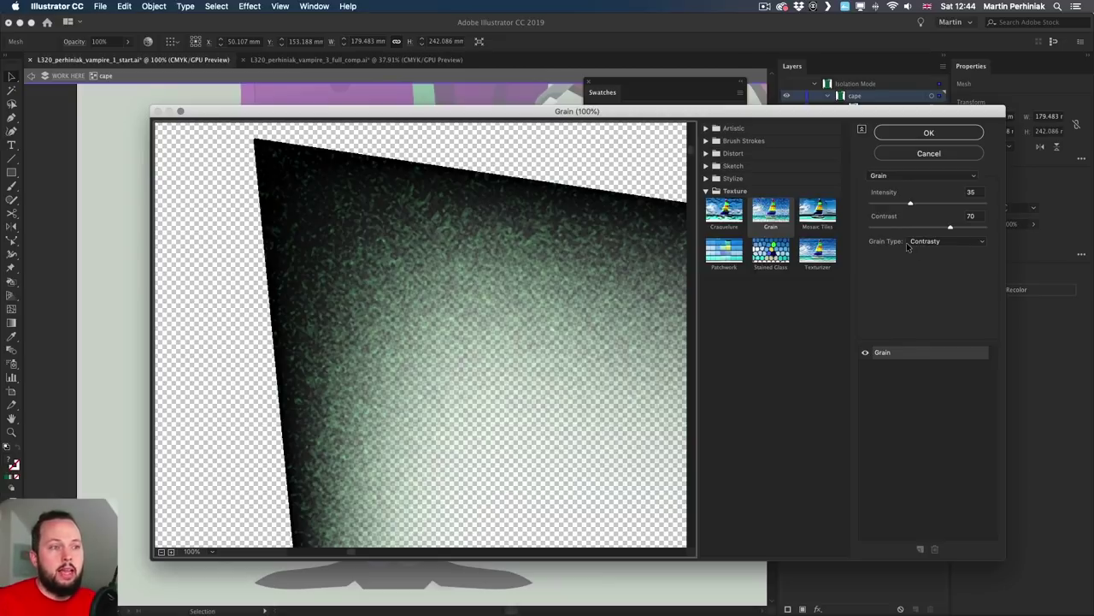
Apply Contrasty grain with intensity 35 and contrast 60 to the cape mesh, and hide the Grain effect for comparison.
click(926, 246)
click(925, 241)
click(970, 228)
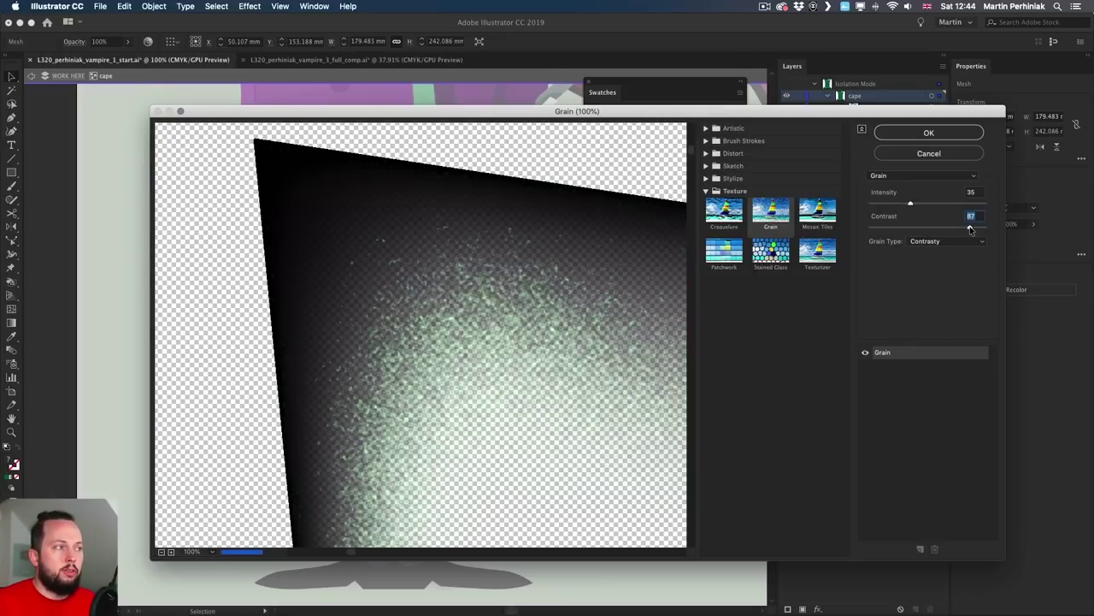
drag(970, 228, 939, 228)
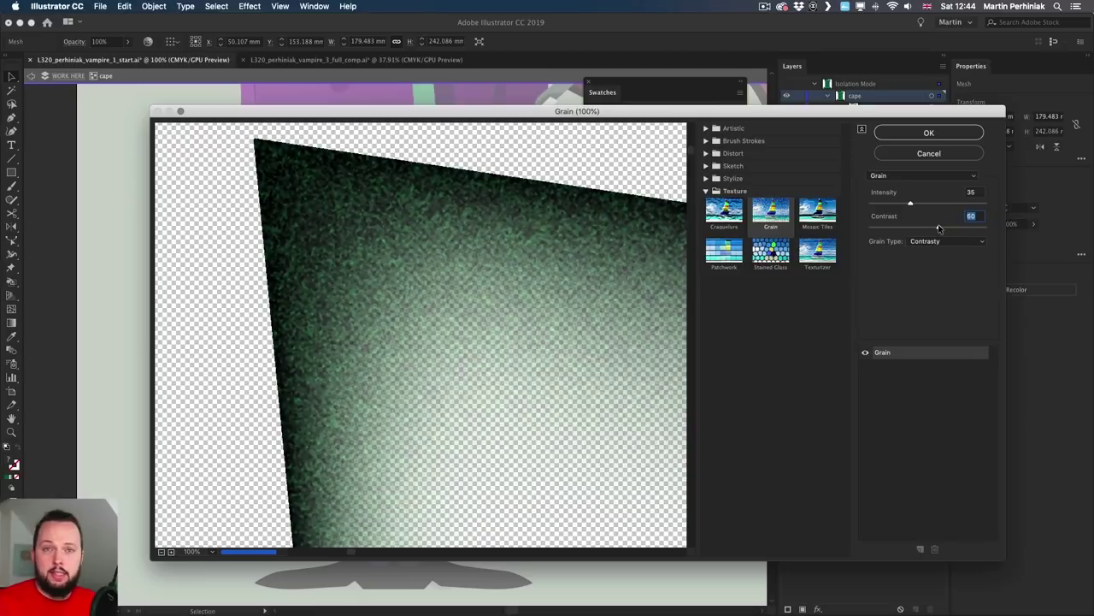
click(907, 136)
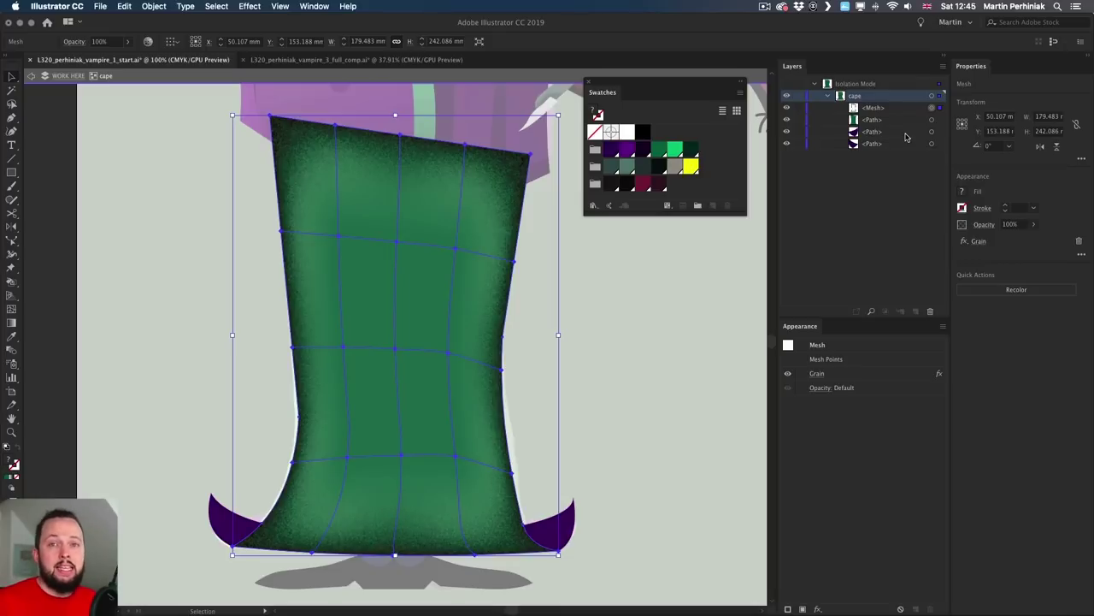
click(787, 374)
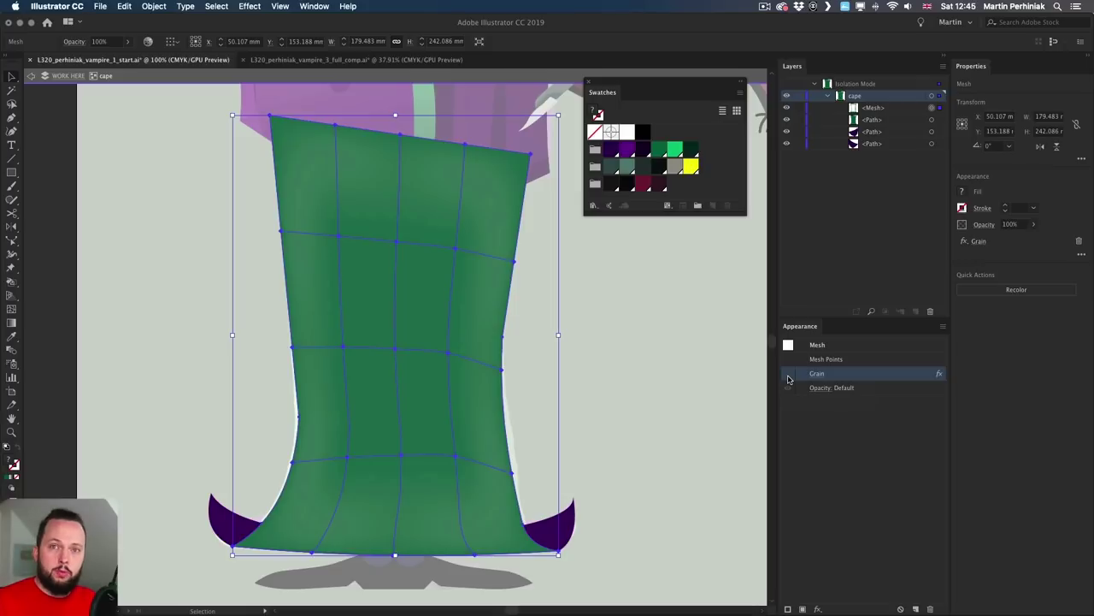
Turn the cape mesh's Grain effect back on, then review its settings and confirm them.
click(787, 374)
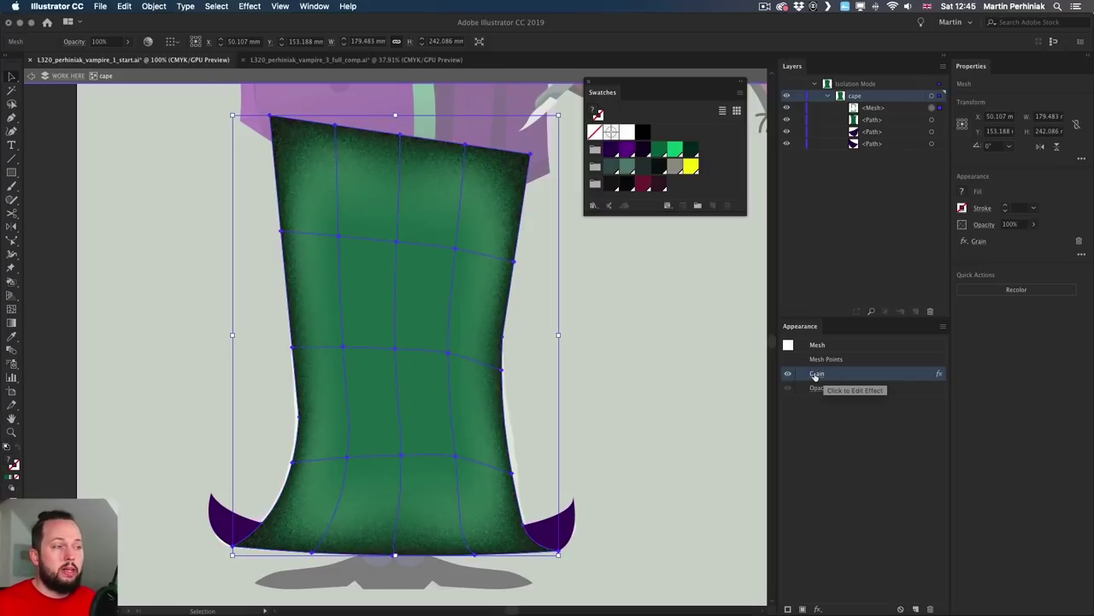
click(817, 375)
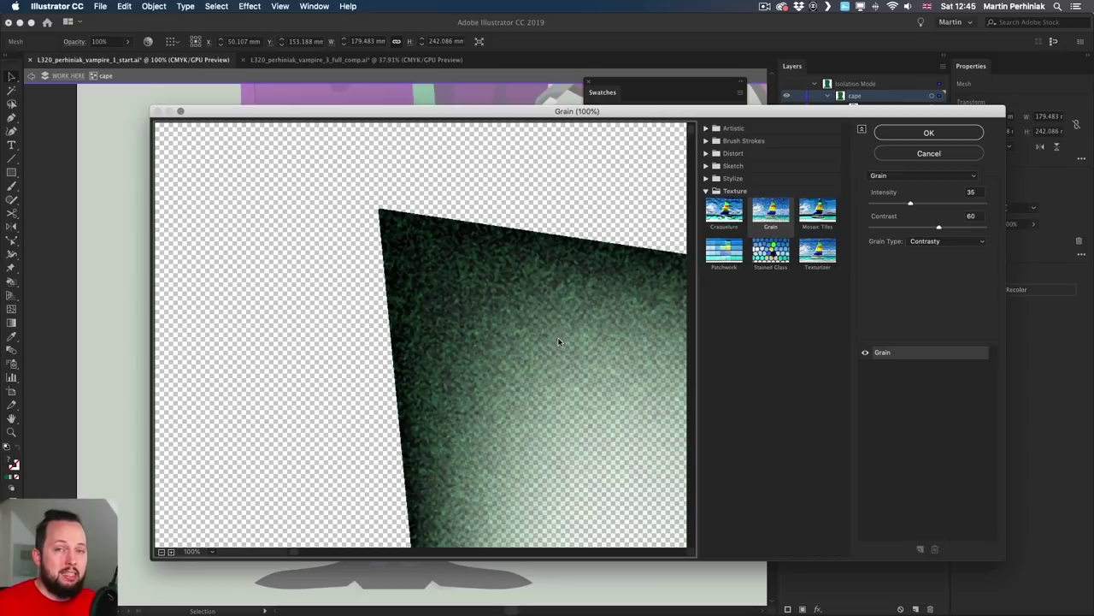
key(Return)
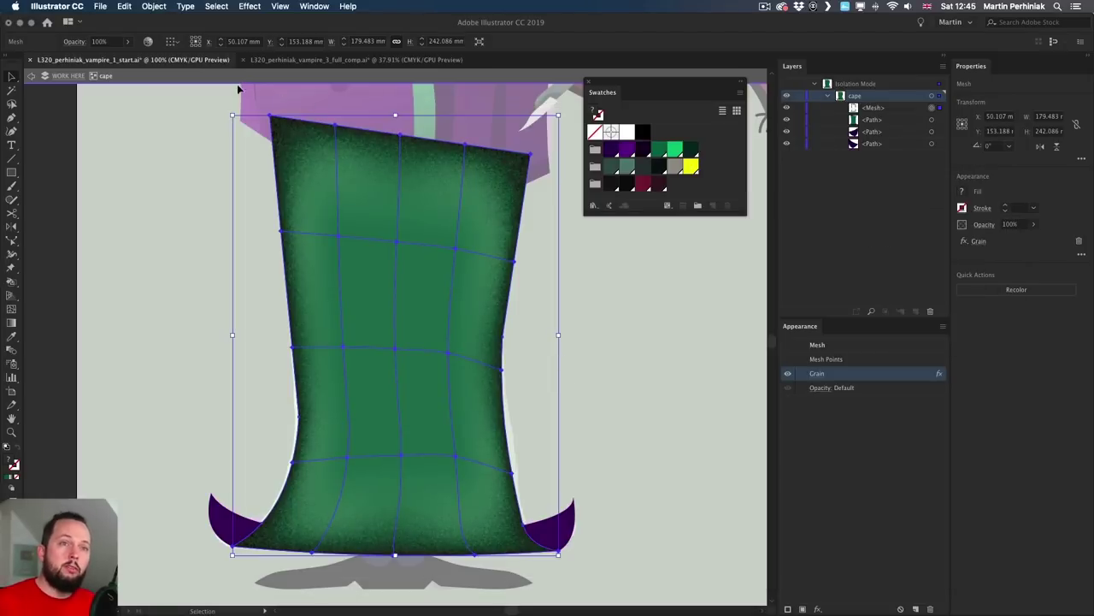
Try the Multiply blend mode on the cape mesh, and set its blend mode to Overlay.
click(69, 42)
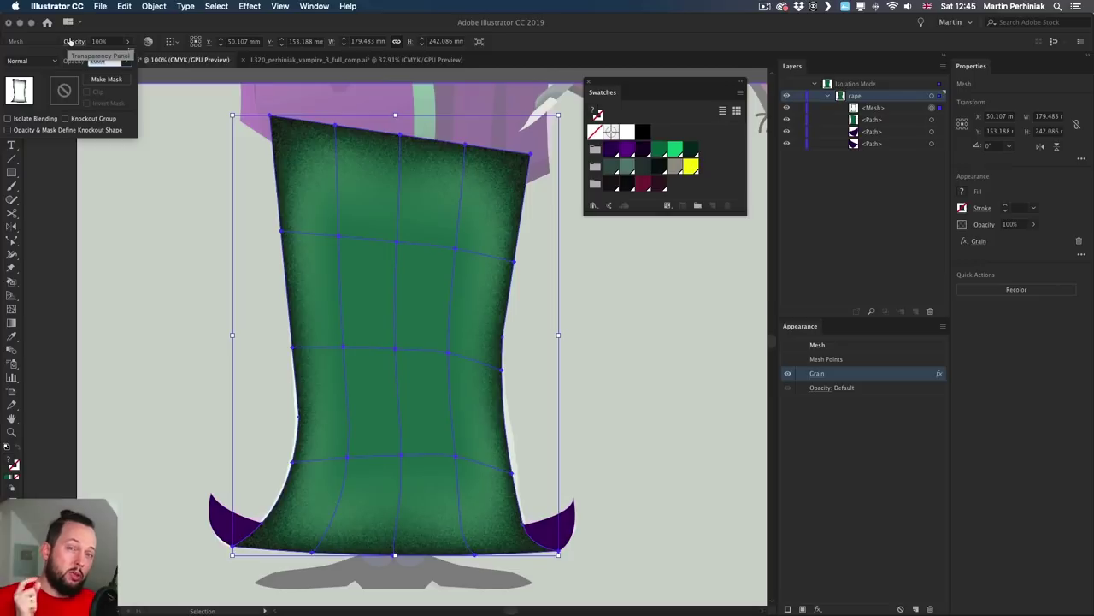
click(40, 62)
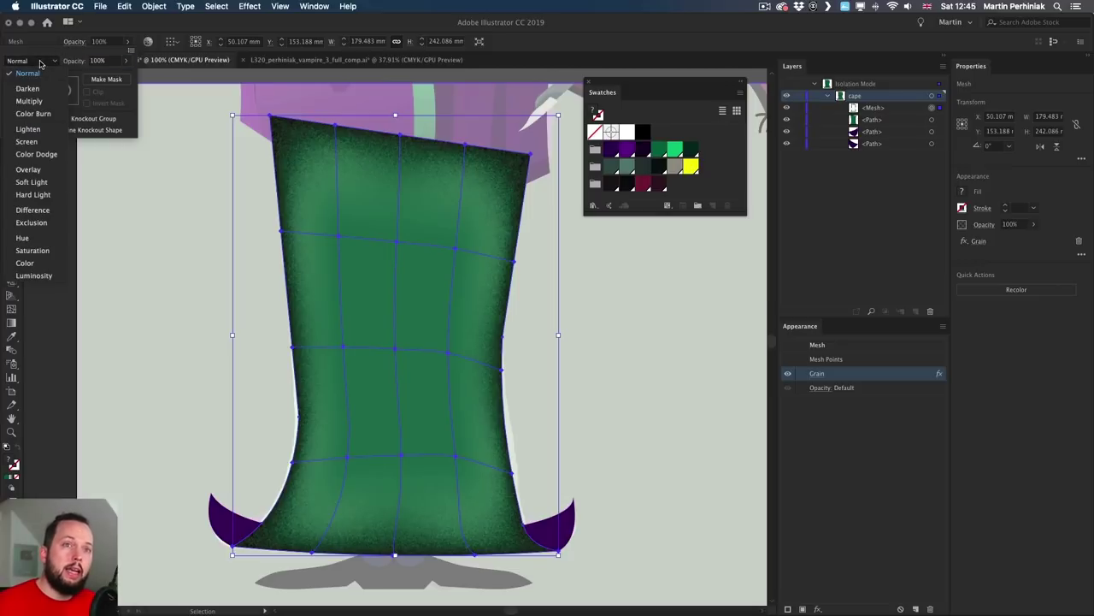
click(40, 102)
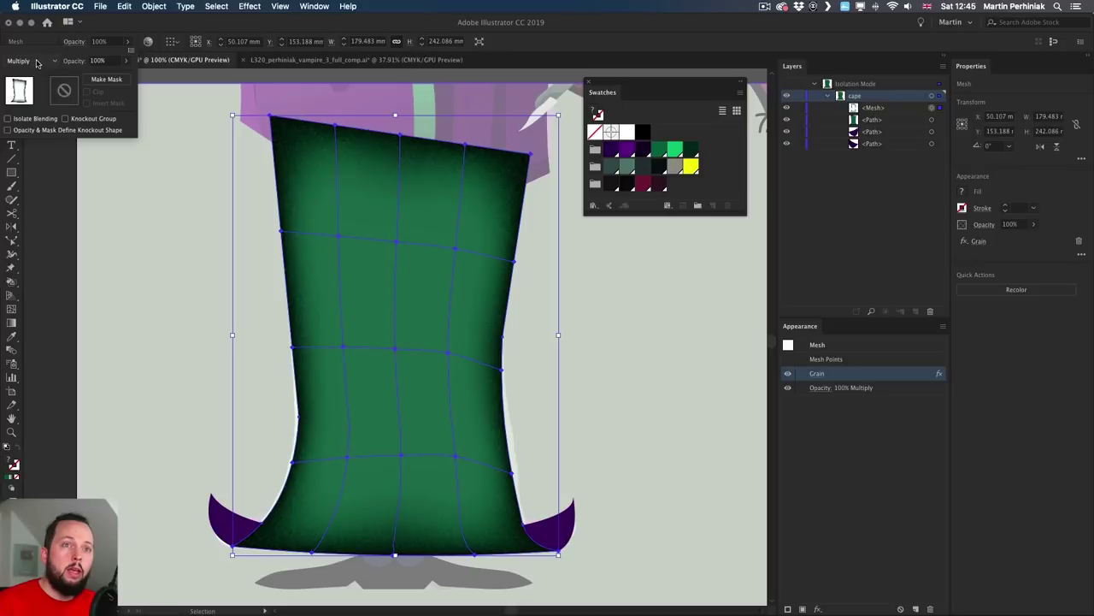
click(40, 62)
click(36, 170)
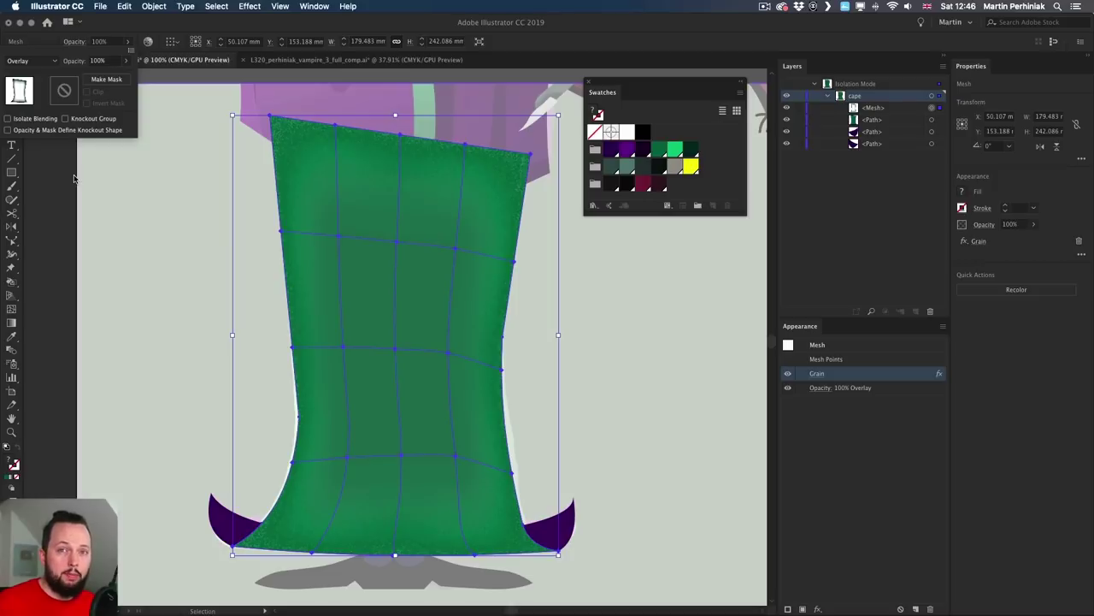
Move the three inner points of the mesh's upper row down close to the middle row, deselect them, and exit isolation mode.
key(a)
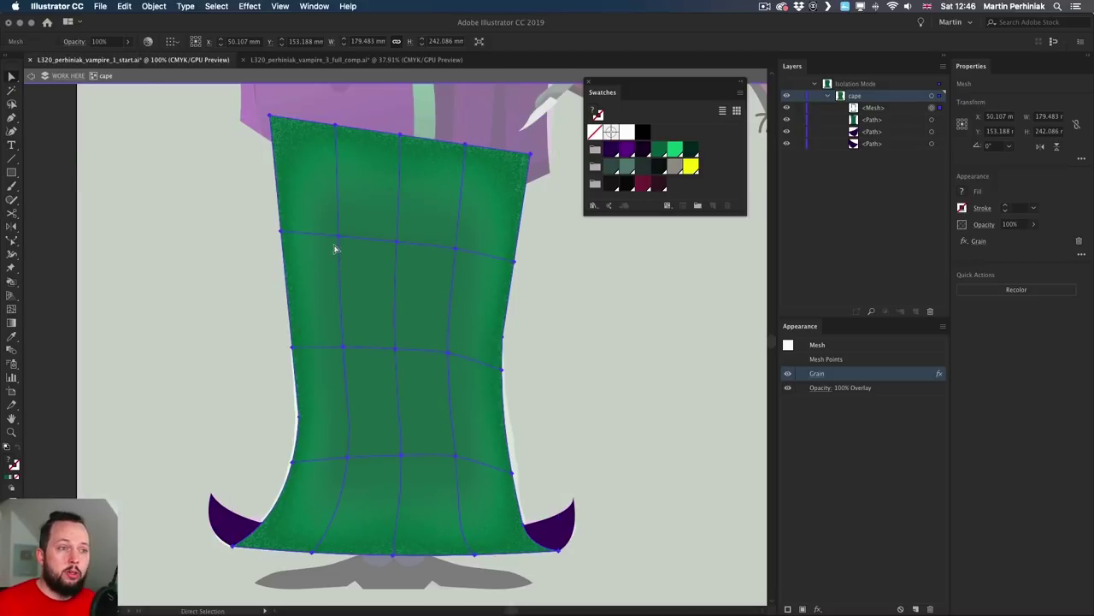
drag(338, 237, 351, 245)
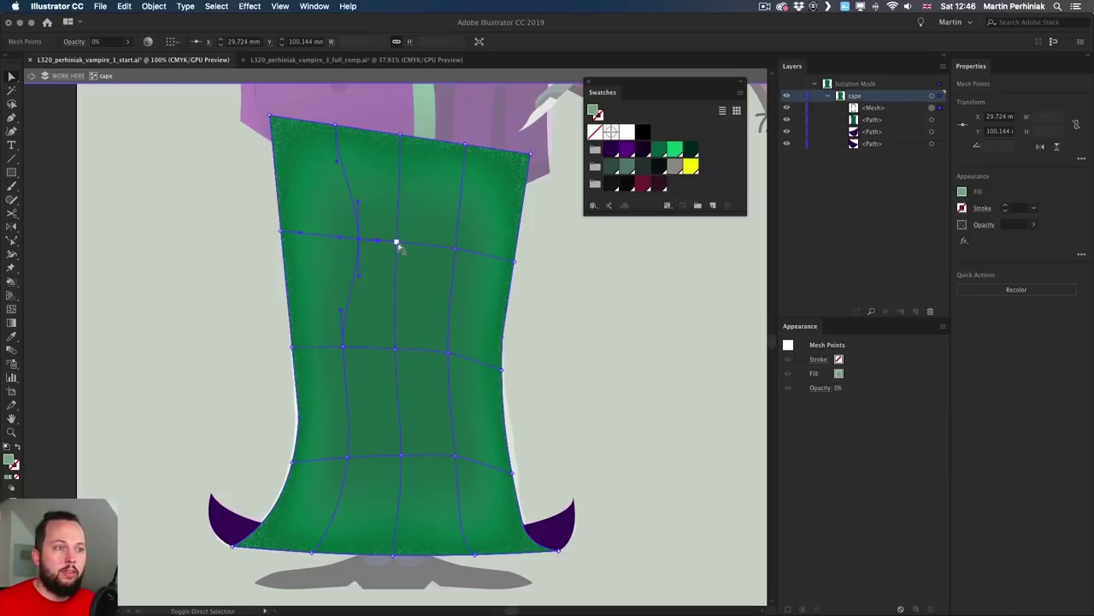
super+click(454, 249)
drag(455, 249, 449, 313)
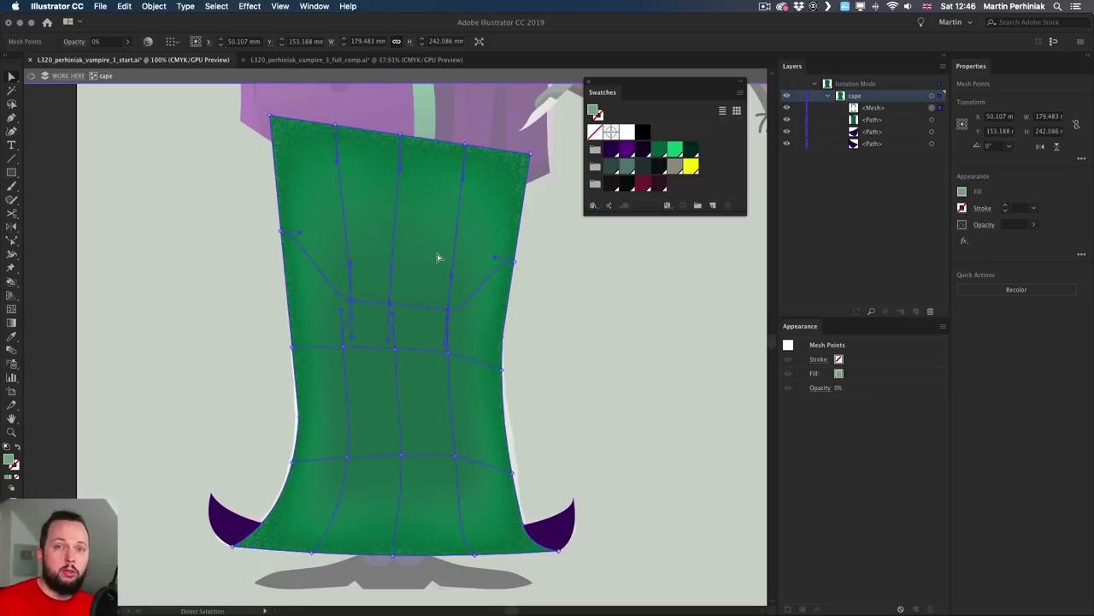
click(649, 292)
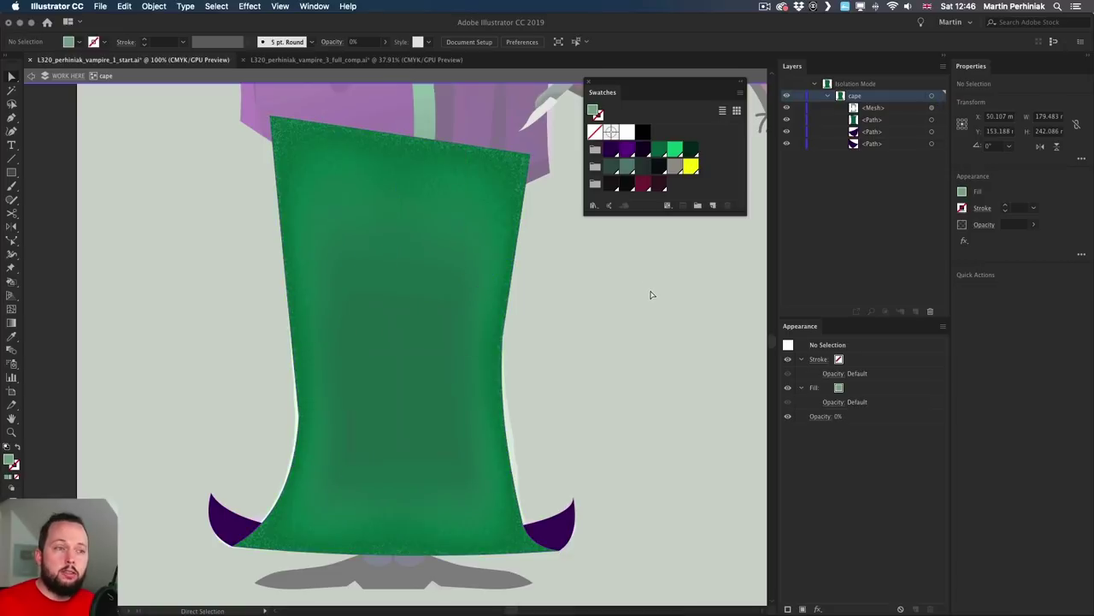
key(v)
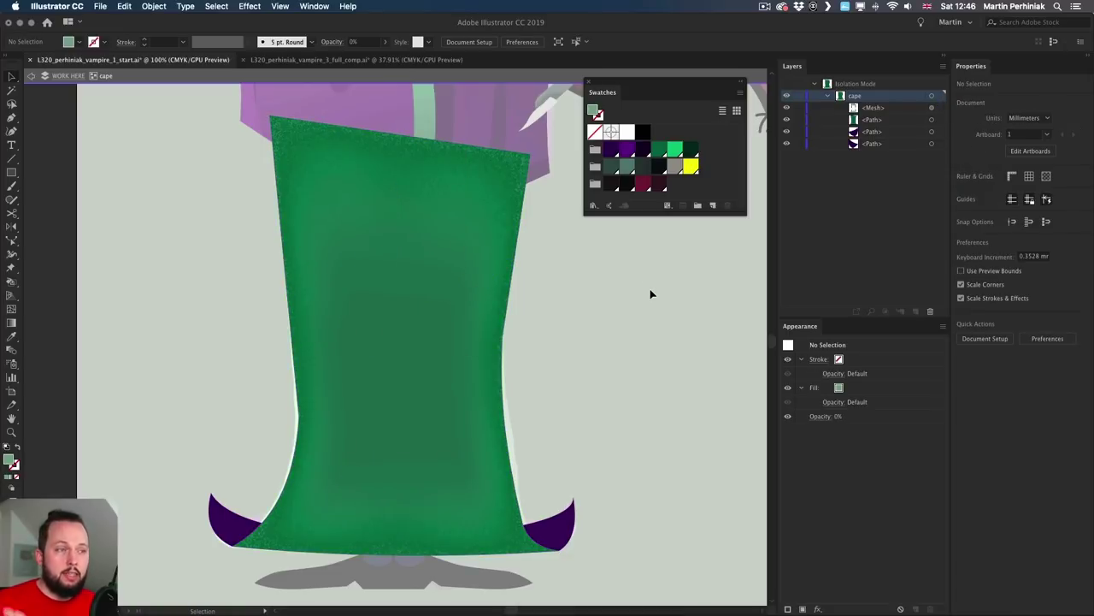
double_click(650, 294)
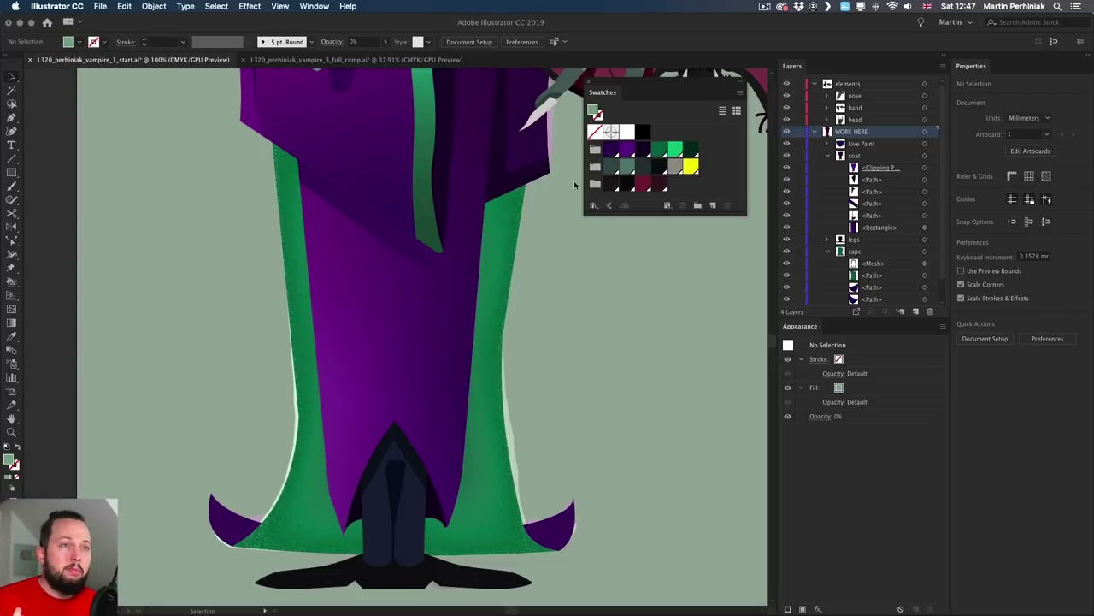
In Document Raster Effects Settings, try Screen (72 ppi) resolution and set it back to High (300 ppi).
click(250, 6)
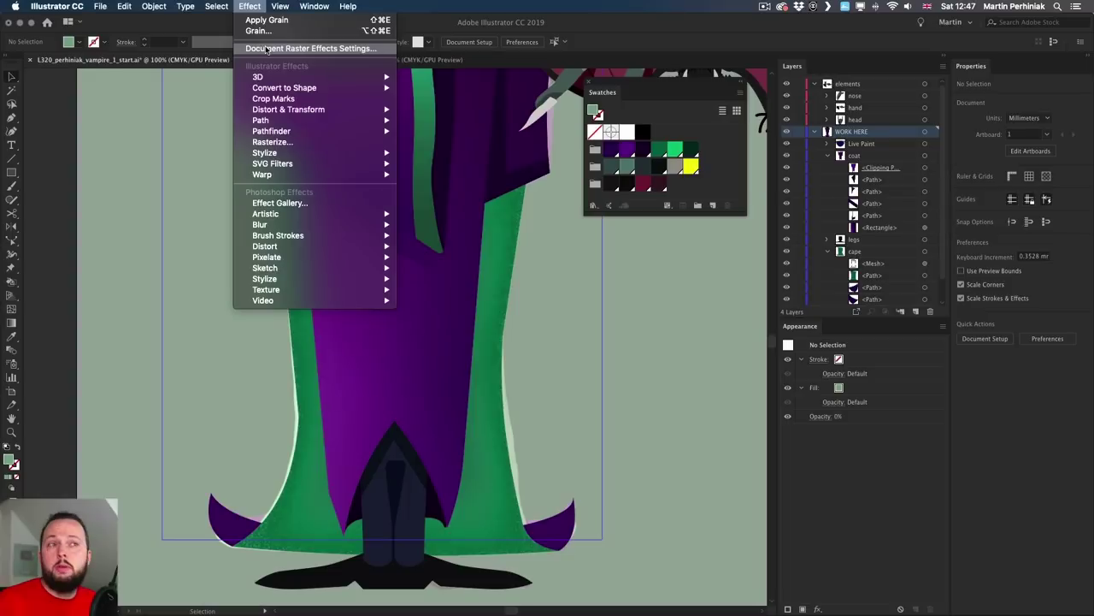
click(266, 50)
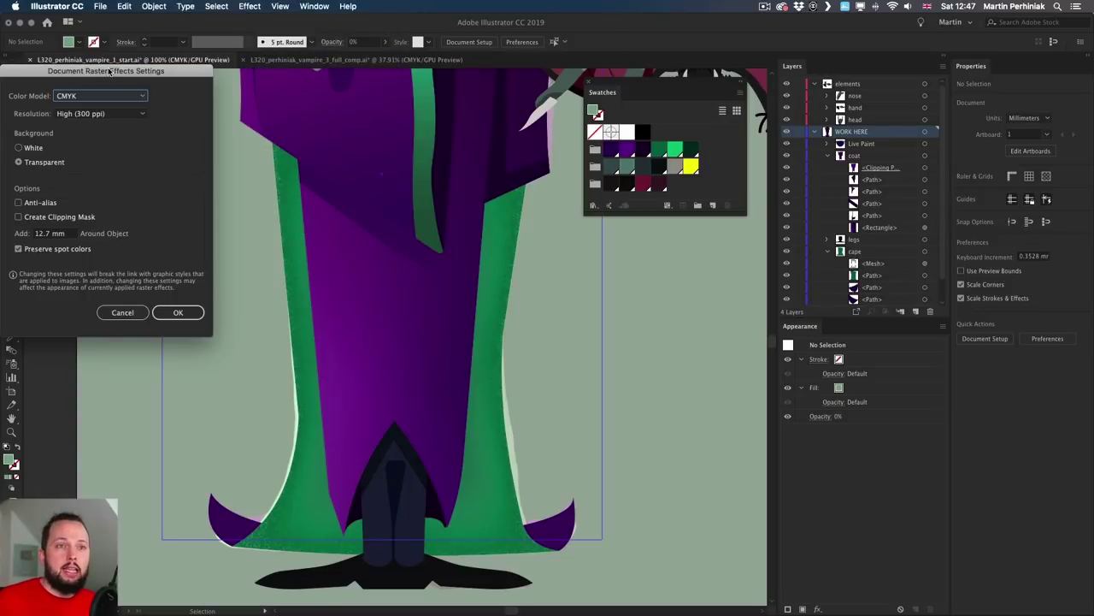
drag(108, 76, 177, 92)
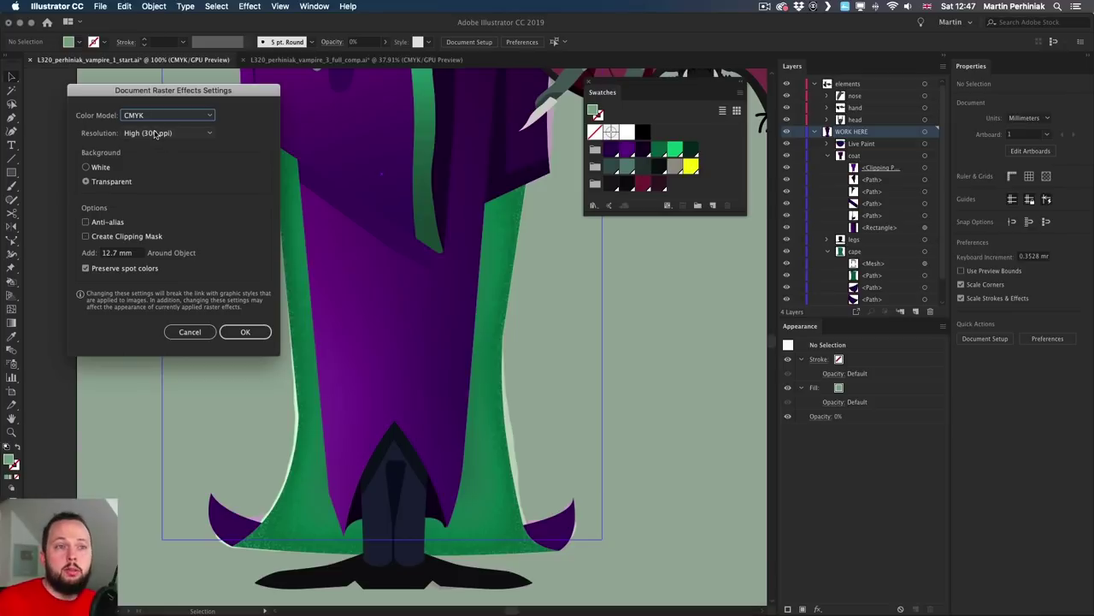
click(154, 134)
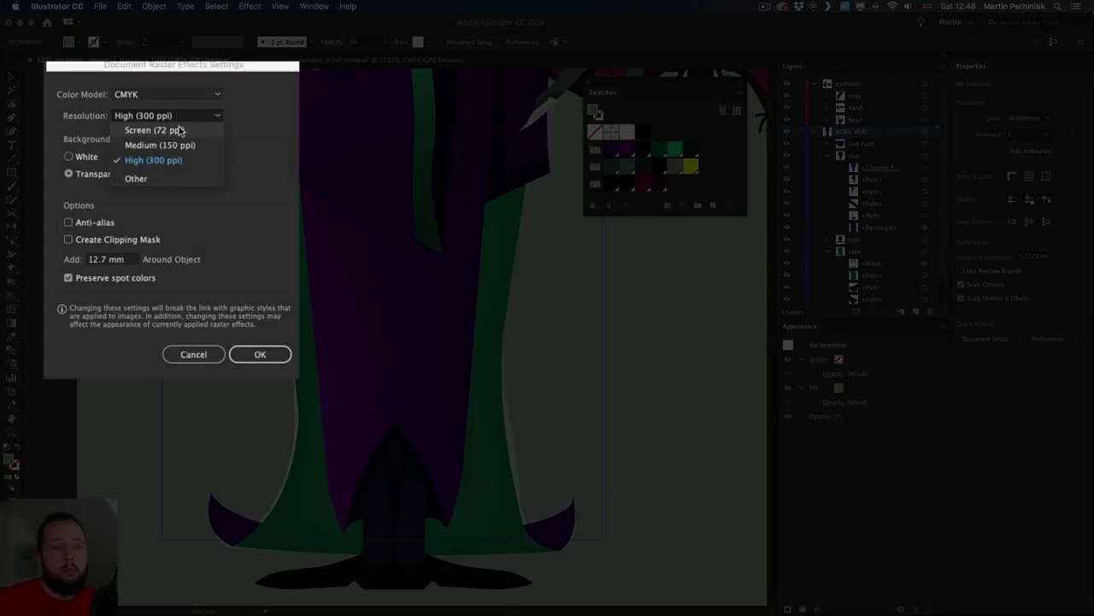
click(179, 130)
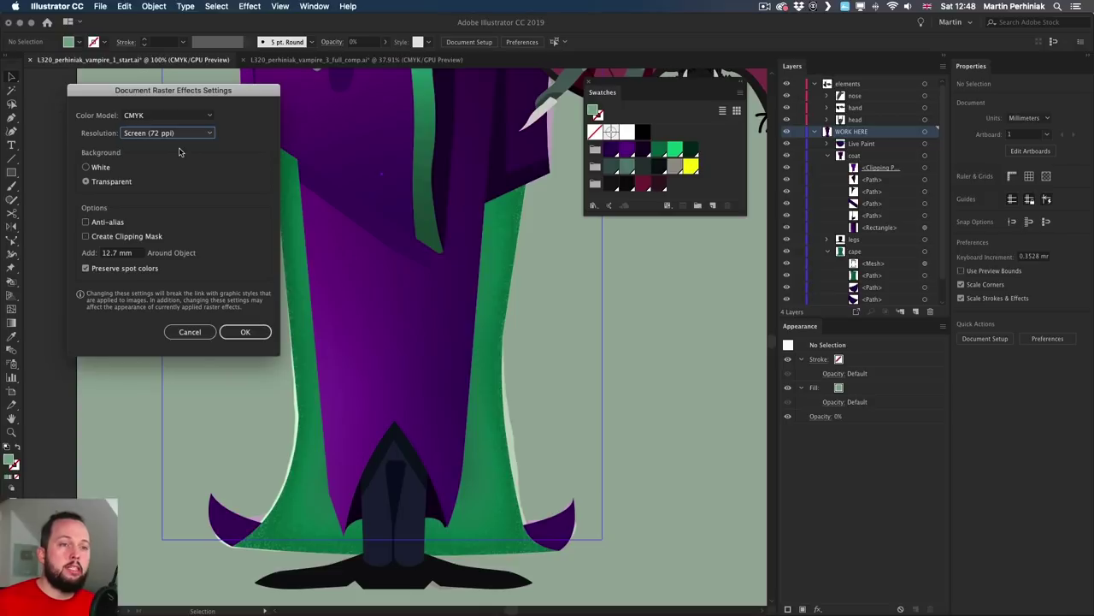
click(189, 332)
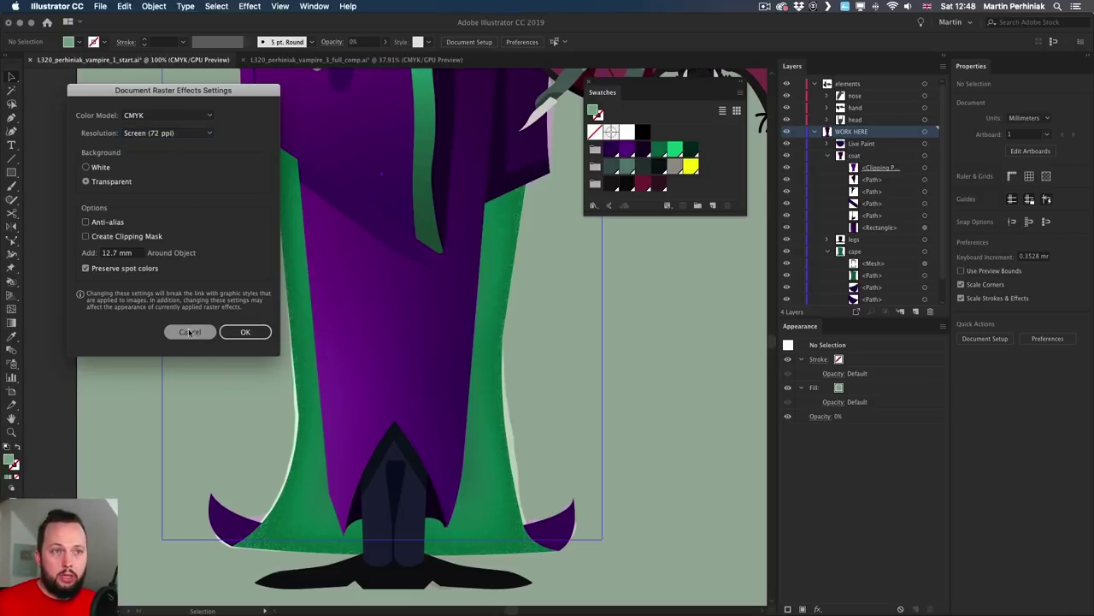
click(167, 133)
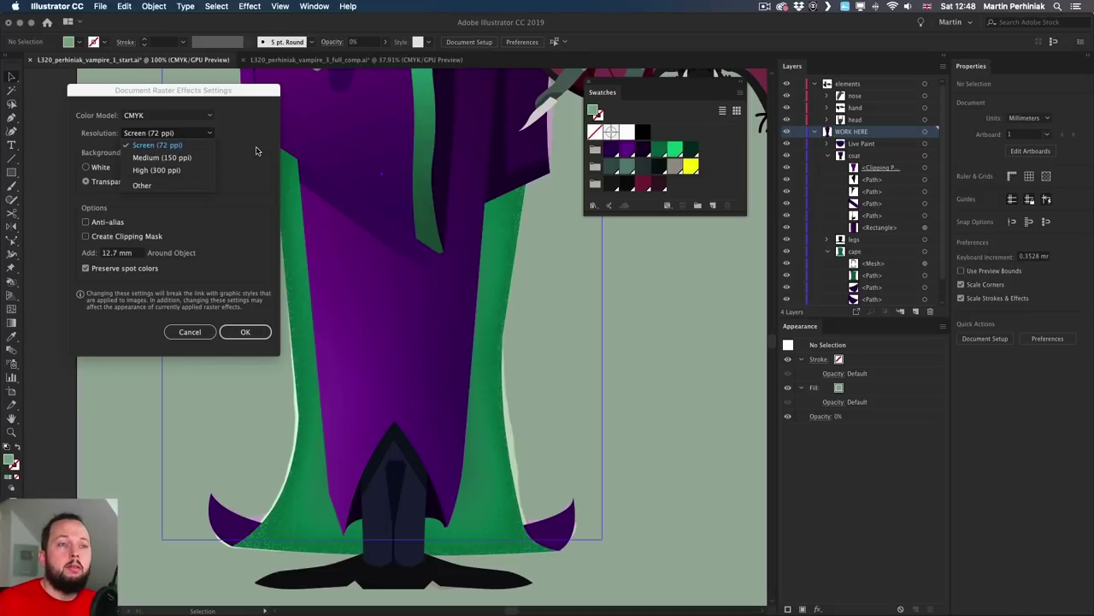
click(183, 170)
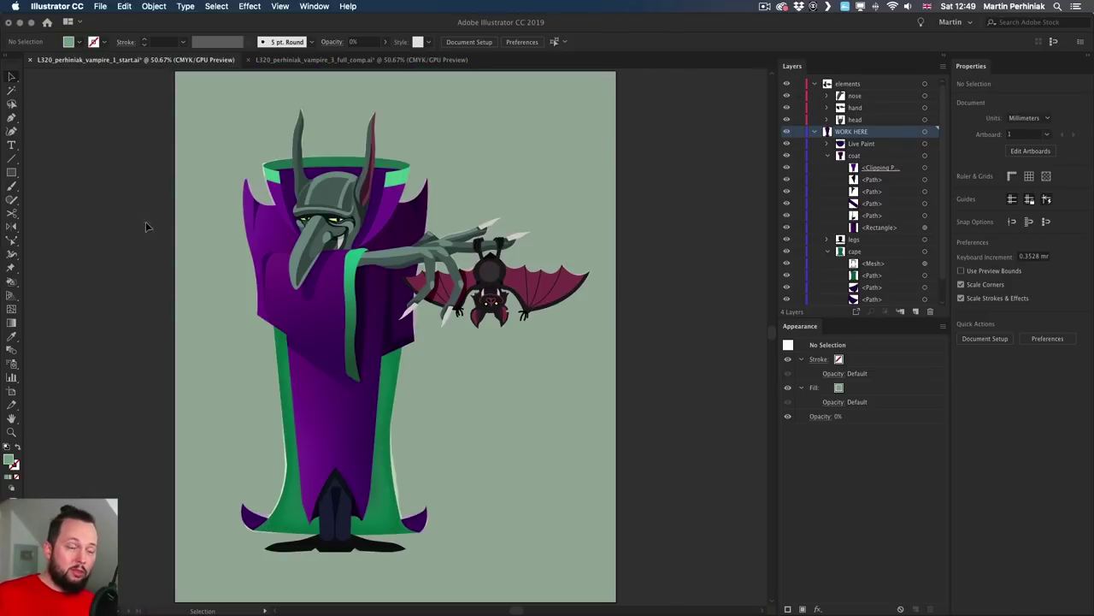
Collapse the WORK HERE and elements layers and hide them both to reveal the reference.
click(815, 132)
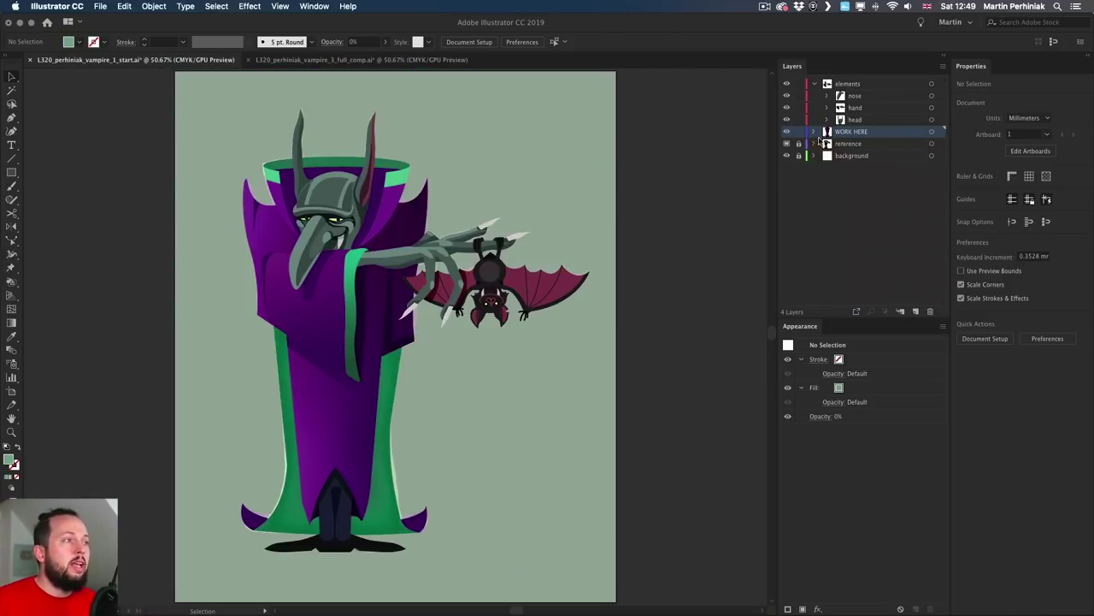
click(815, 84)
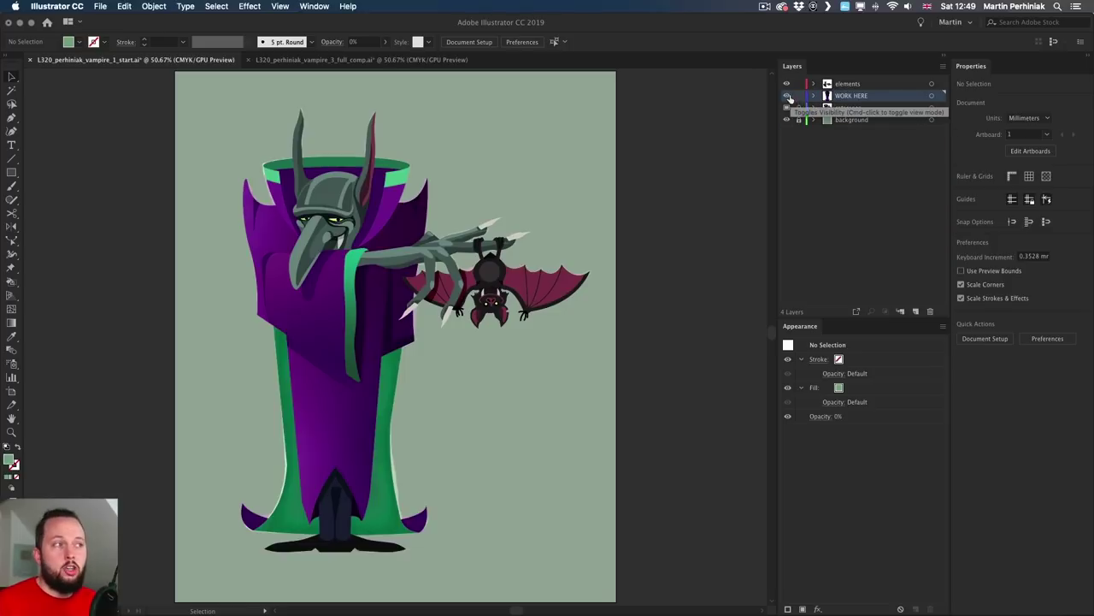
drag(786, 95, 787, 84)
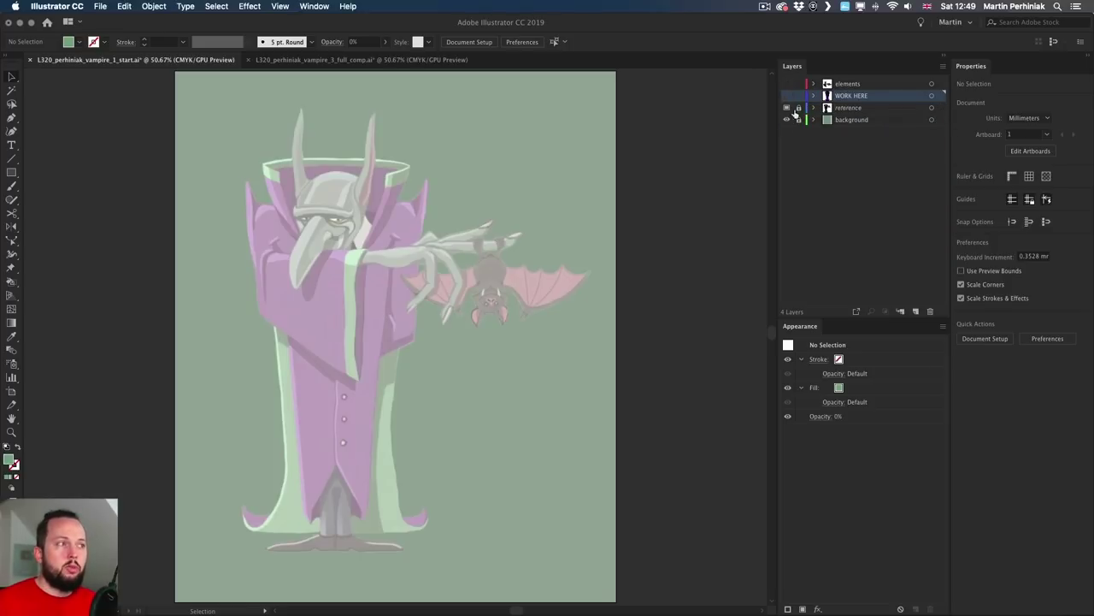
Turn off the Template option for the reference layer so its image is no longer dimmed.
double_click(893, 116)
click(593, 181)
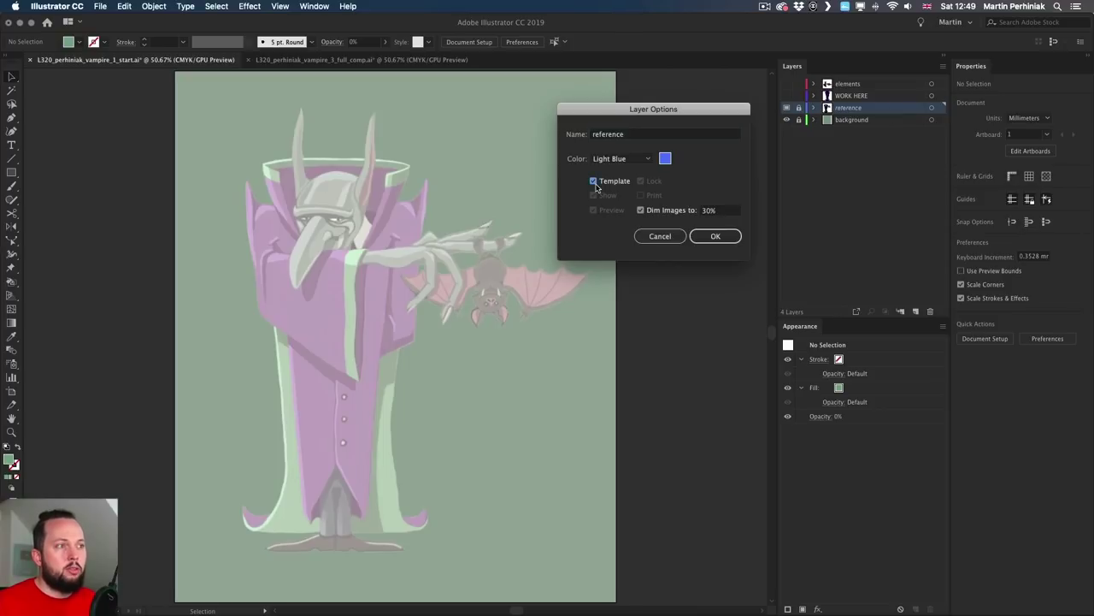
click(703, 236)
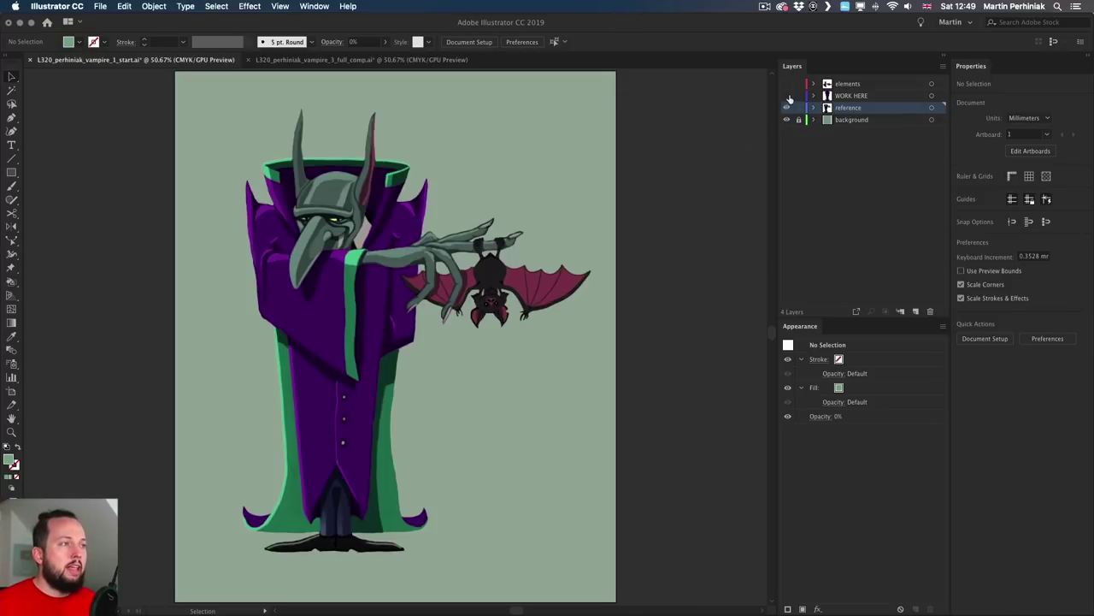
Show the WORK HERE and elements layers again for comparison, and switch to the vampire full_comp document.
drag(787, 95, 787, 81)
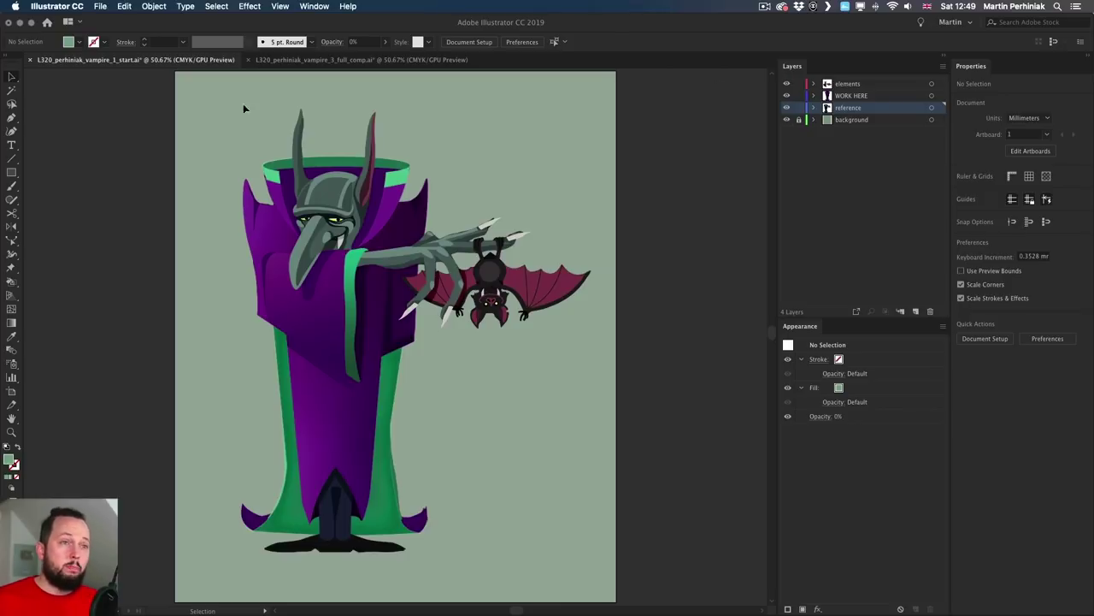
click(328, 64)
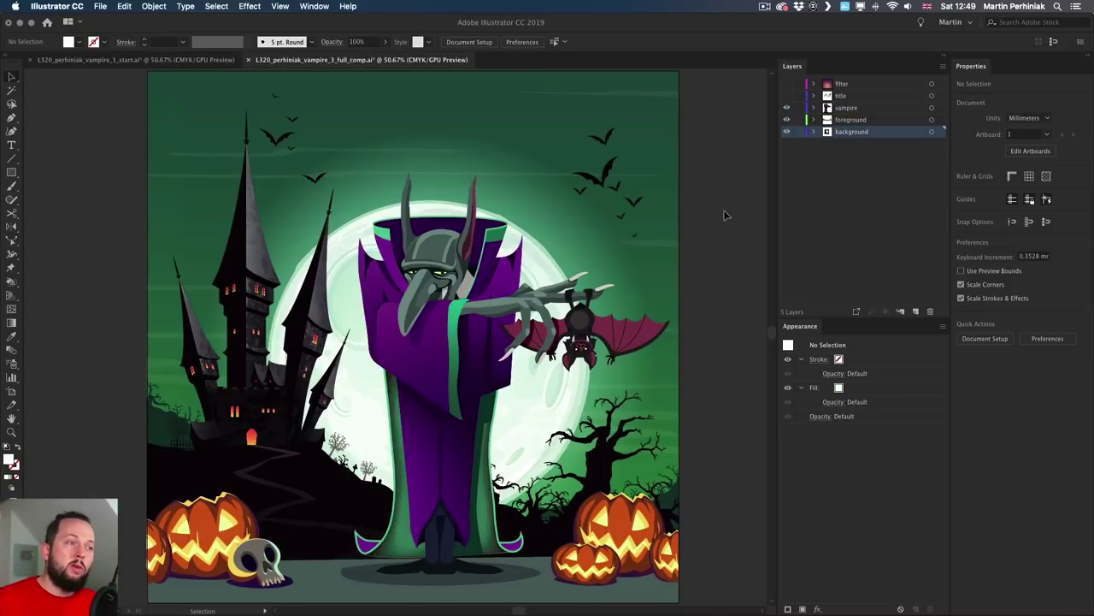